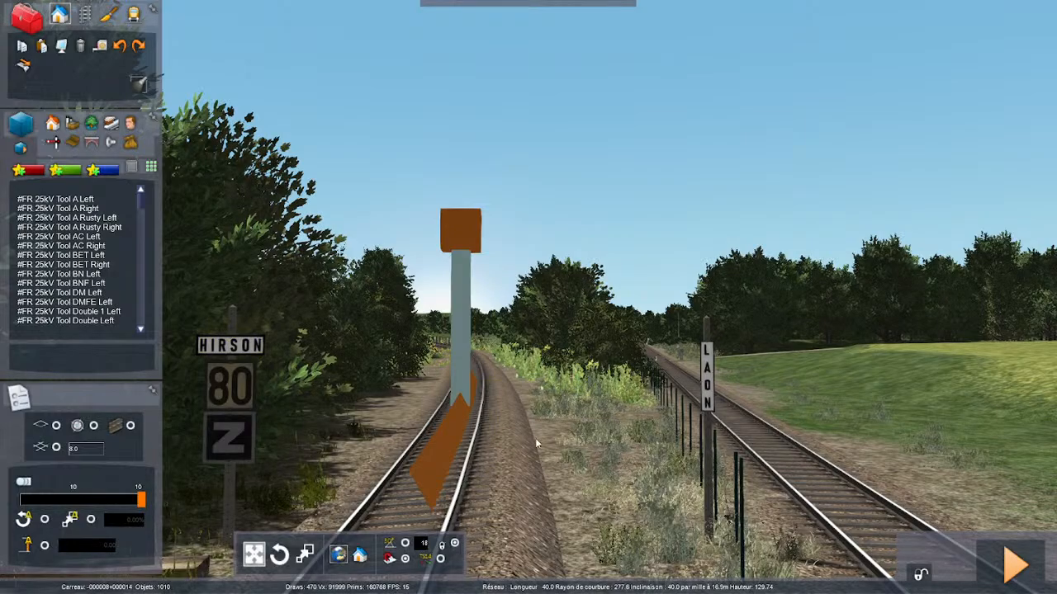
- Examine the existing single track from the HIRSON and LAON boards as far as the number 5 marker post
{"action": "key", "text": "Up"}
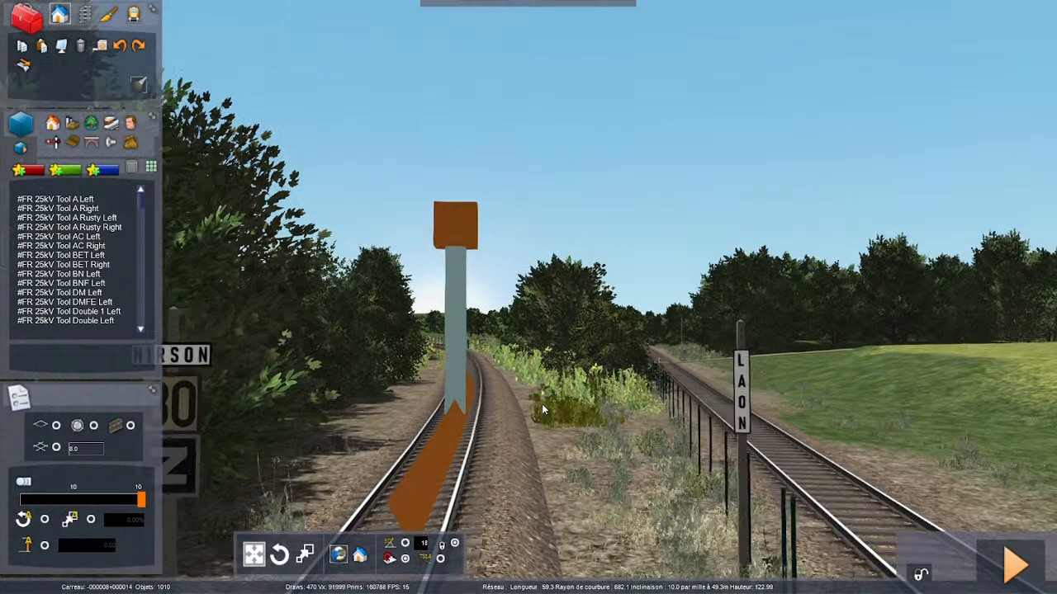
{"action": "key", "text": "Up"}
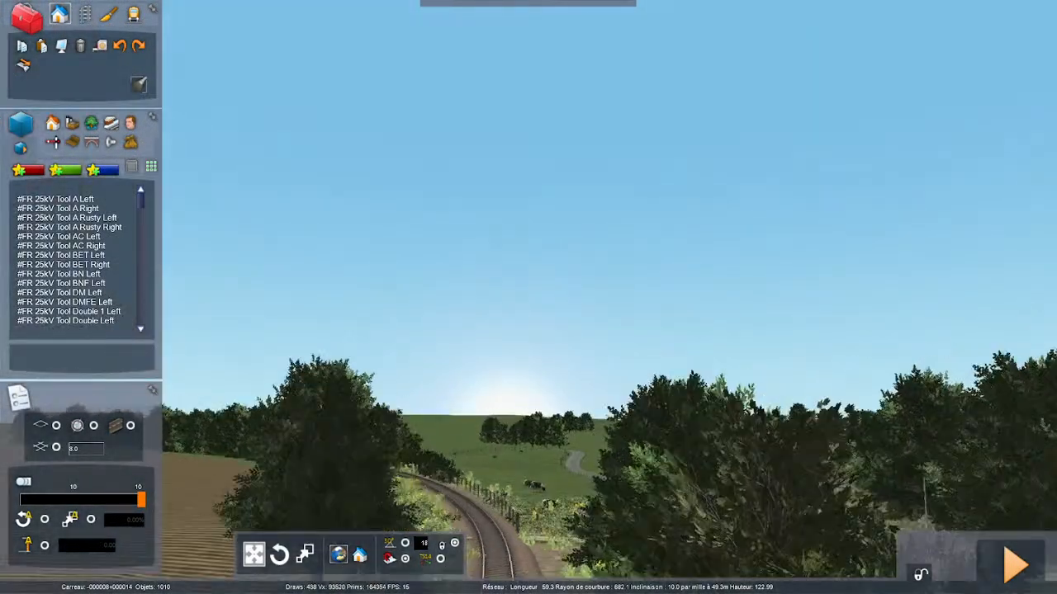
{"action": "key", "text": "Up"}
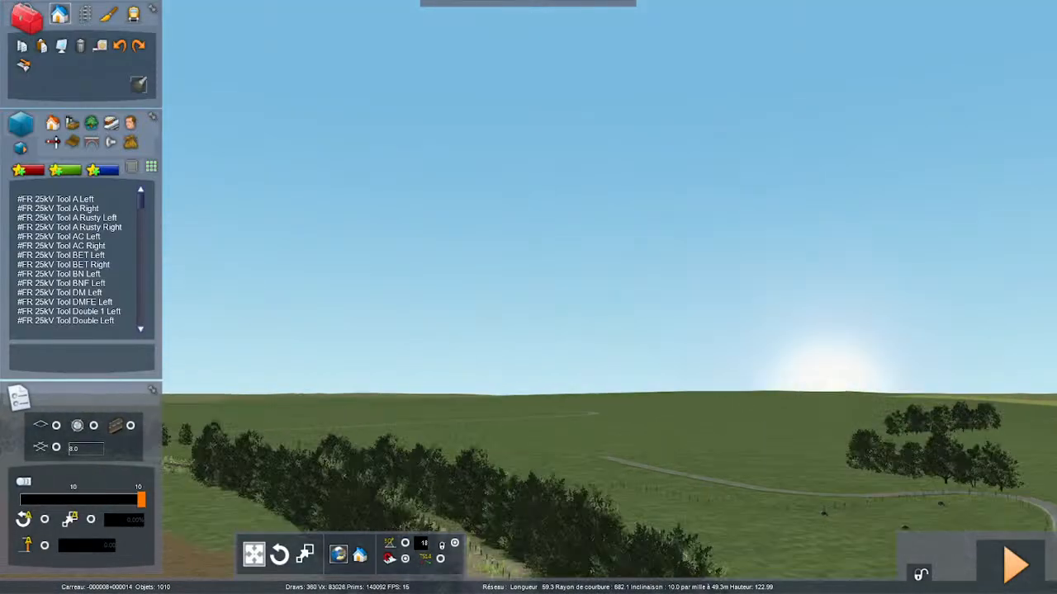
{"action": "key", "text": "Up"}
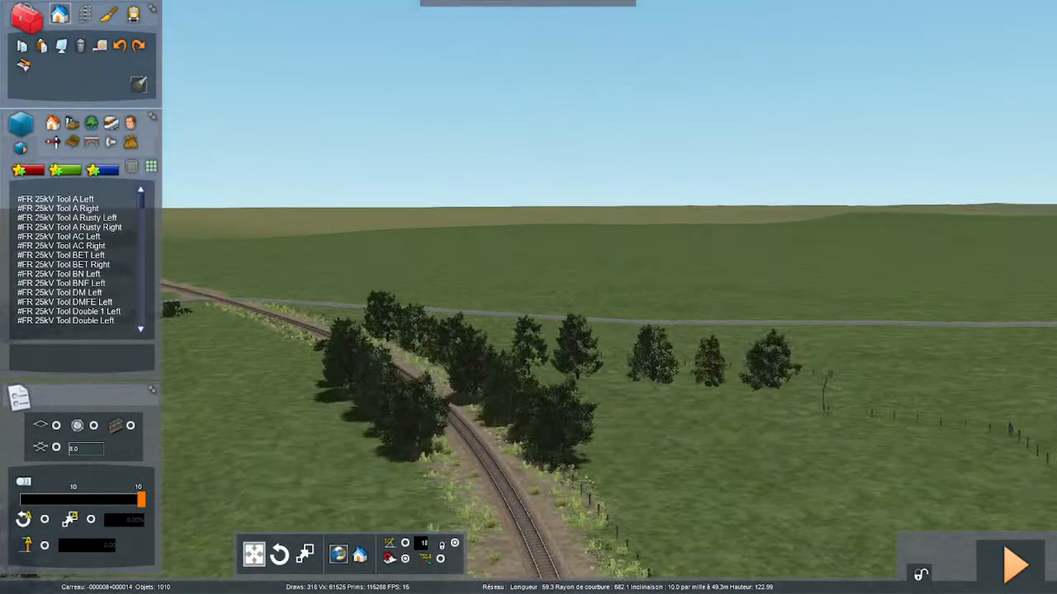
{"action": "key", "text": "Up"}
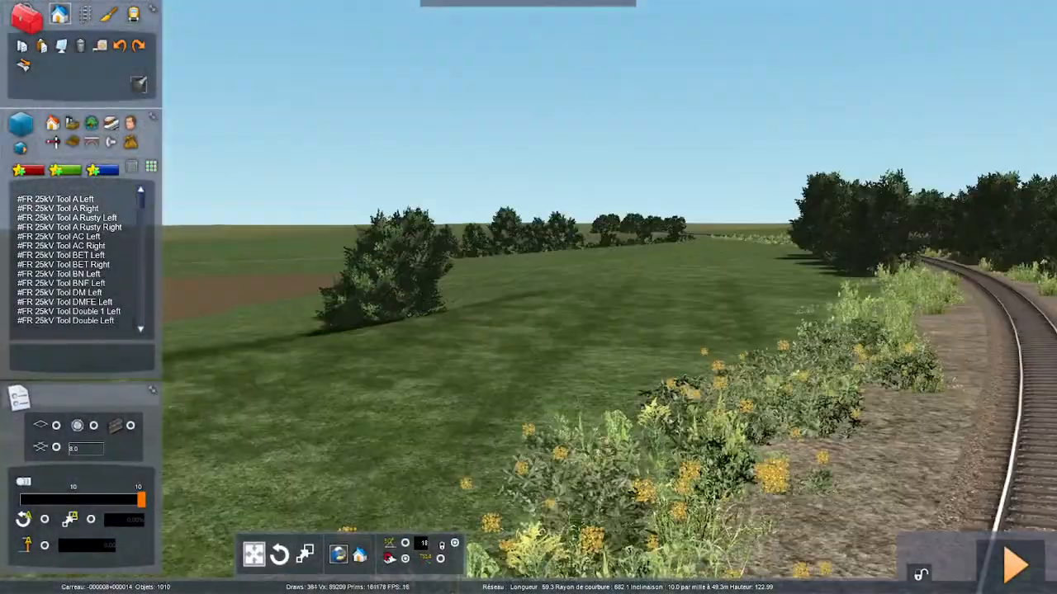
{"action": "key", "text": "Up"}
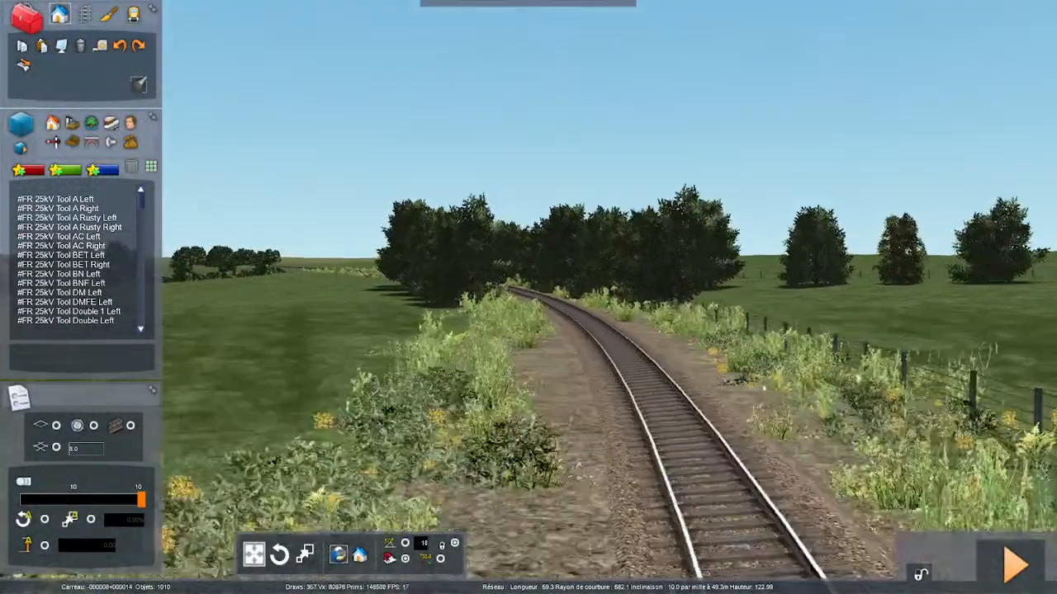
{"action": "key", "text": "Up"}
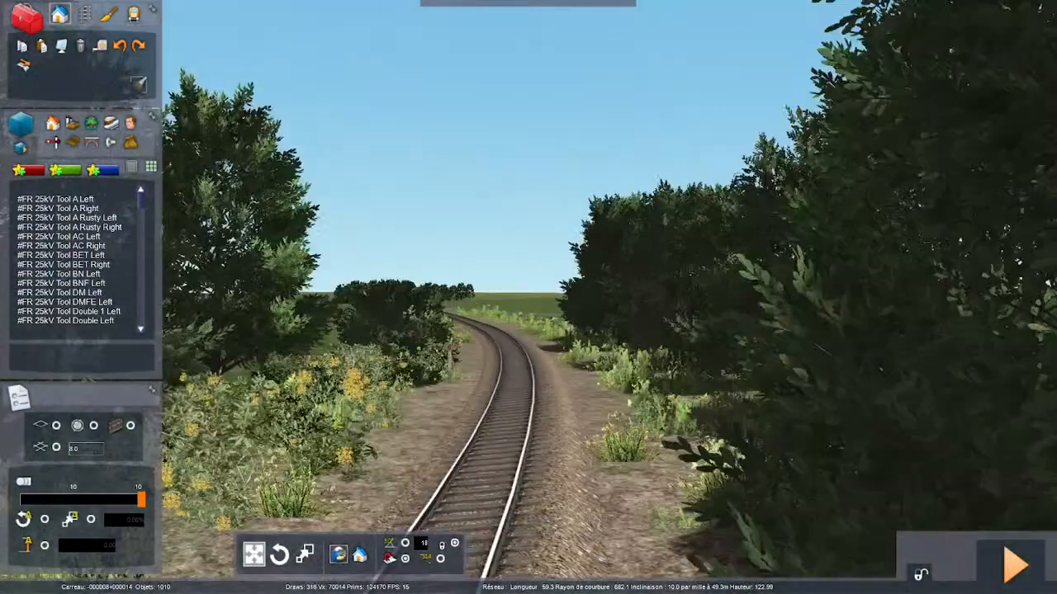
{"action": "key", "text": "Up"}
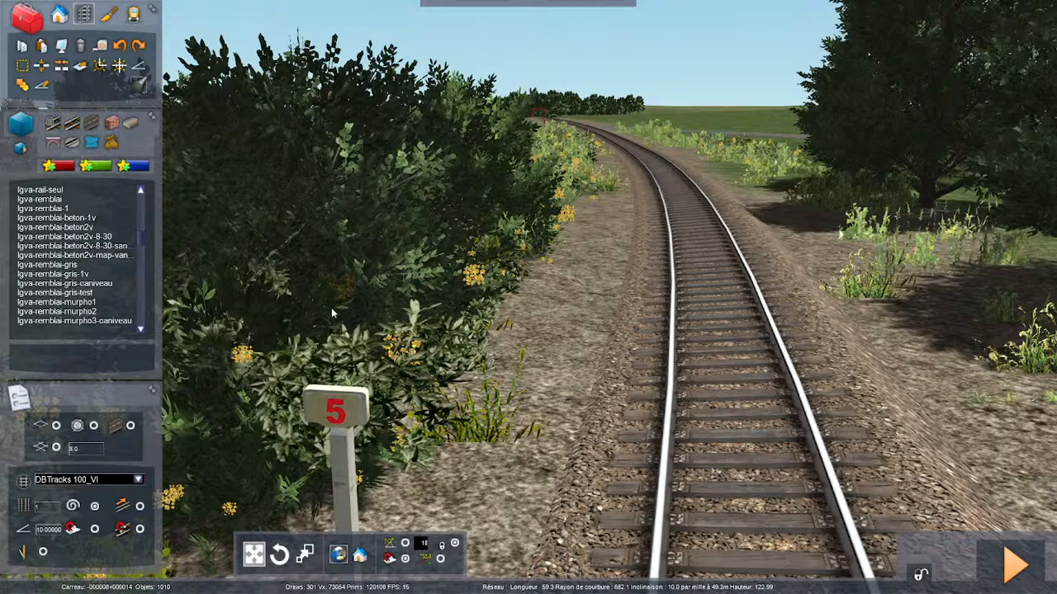
{"action": "right_click_drag", "start_coordinate": [325, 308], "coordinate": [360, 356]}
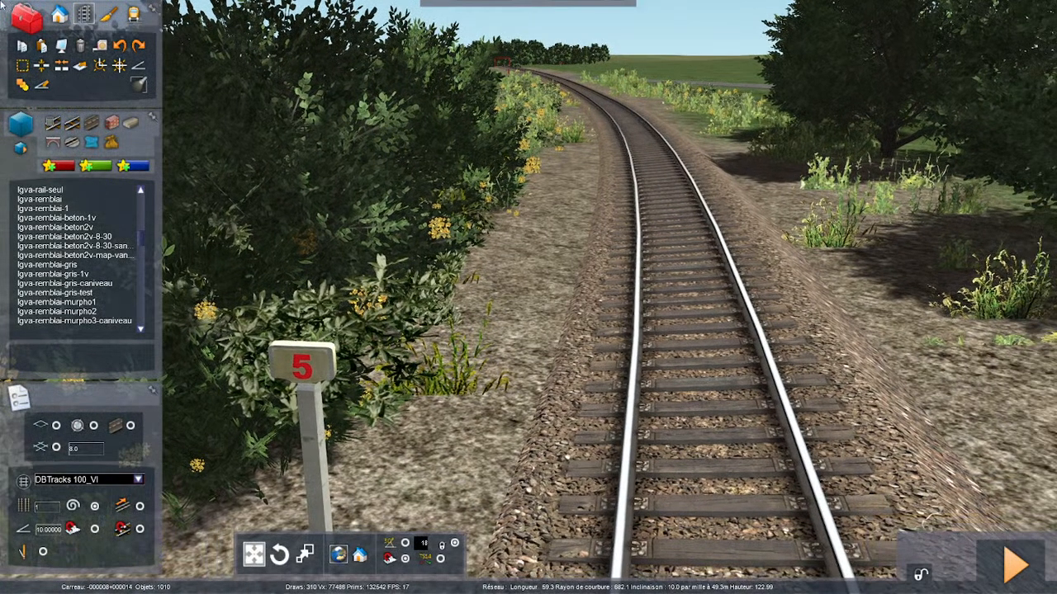
- Measure a section of the track with the section selection tool, starting beside the number 5 marker post
{"action": "left_click", "coordinate": [21, 66]}
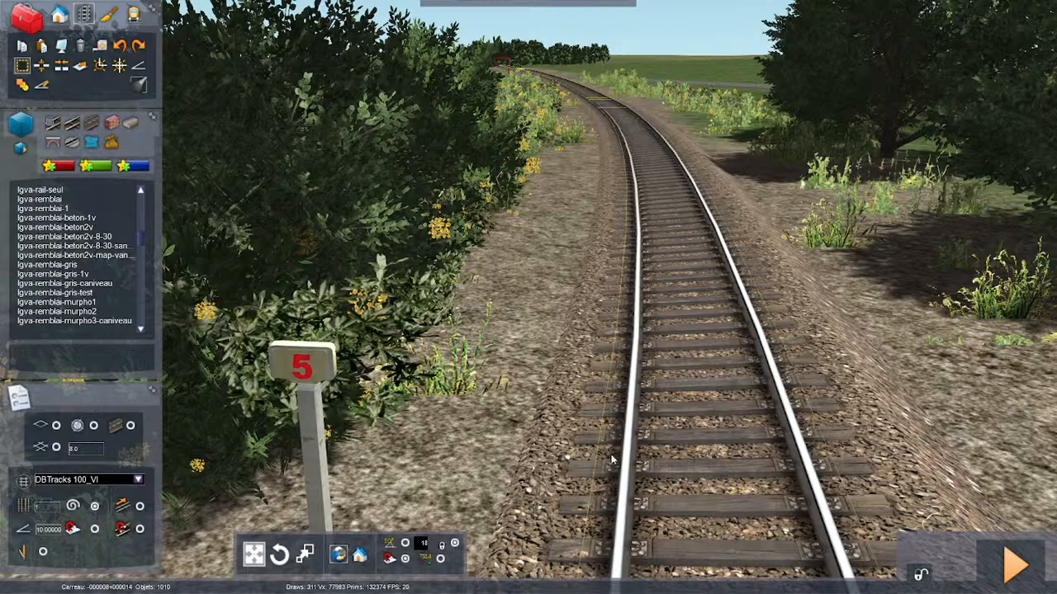
{"action": "left_click", "coordinate": [697, 405]}
{"action": "key", "text": "Up"}
{"action": "right_click_drag", "start_coordinate": [697, 404], "coordinate": [556, 419]}
{"action": "key", "text": "Up"}
- Adjust the measured section near the end of the line, clear it, and view the track end from above
{"action": "key", "text": "Up"}
{"action": "left_click", "coordinate": [525, 417]}
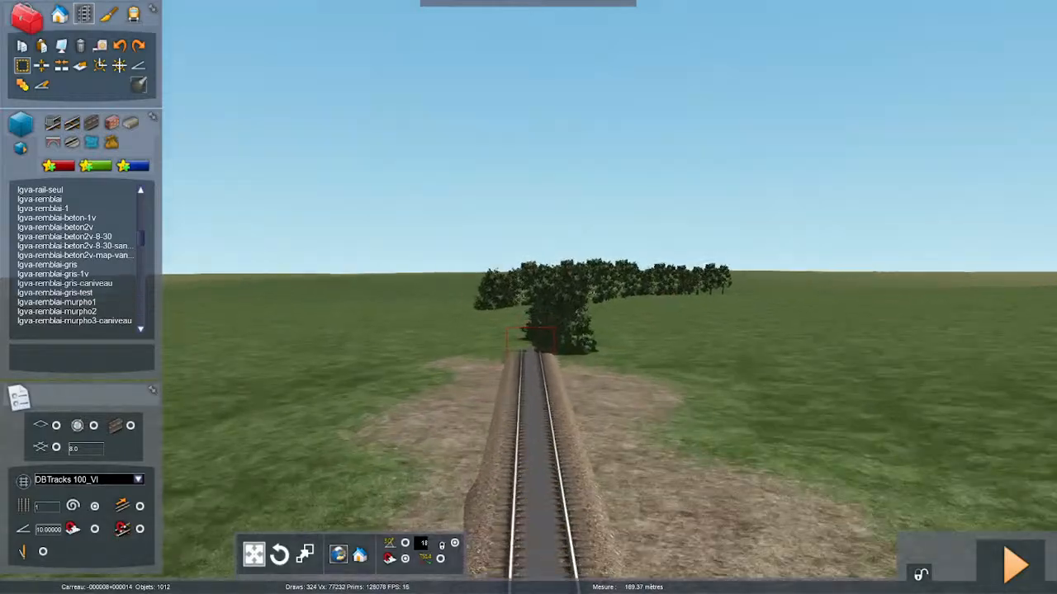
{"action": "right_click_drag", "start_coordinate": [503, 459], "coordinate": [572, 423]}
{"action": "left_click", "coordinate": [587, 377]}
{"action": "left_click_drag", "start_coordinate": [587, 376], "coordinate": [578, 316]}
{"action": "right_click_drag", "start_coordinate": [579, 316], "coordinate": [660, 419]}
{"action": "key", "text": "Up"}
{"action": "key", "text": "Down"}
{"action": "key", "text": "Down"}
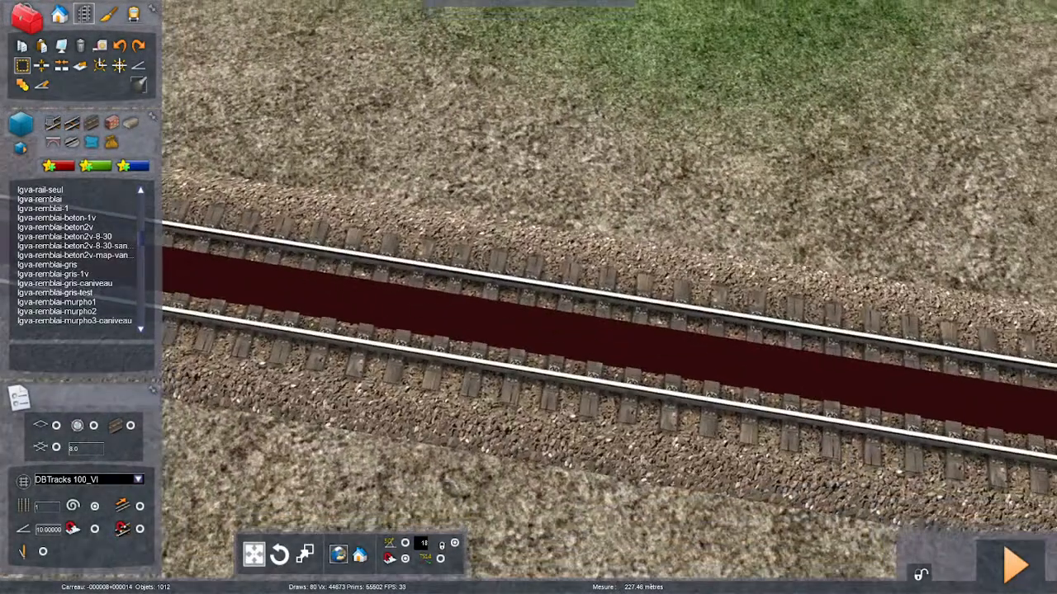
{"action": "key", "text": "Left"}
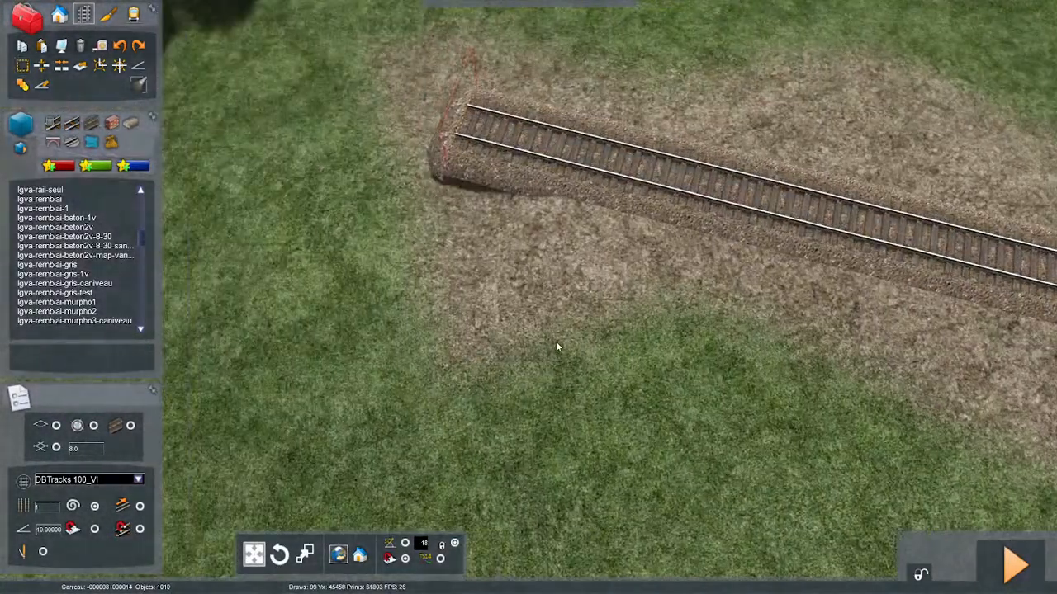
{"action": "right_click_drag", "start_coordinate": [556, 347], "coordinate": [542, 350]}
{"action": "key", "text": "Down"}
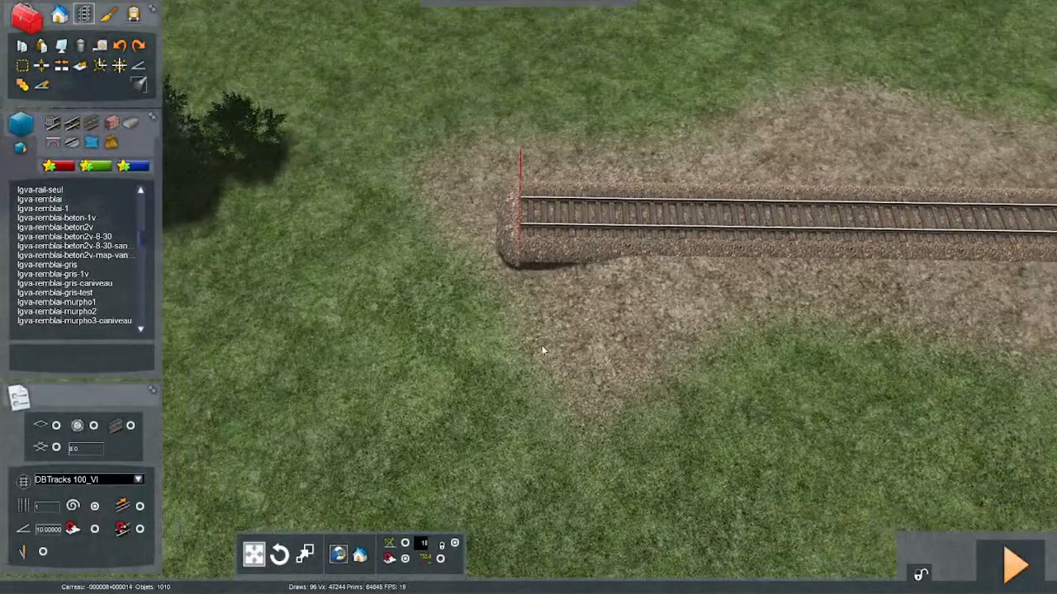
{"action": "key", "text": "Down"}
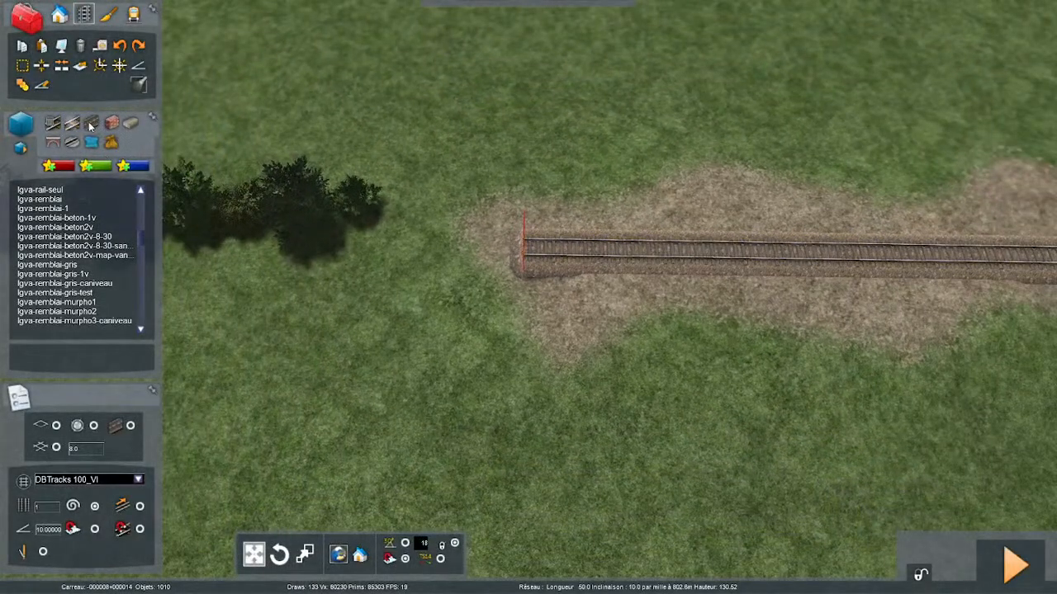
- List the available track types and save the changes to the route
{"action": "left_click", "coordinate": [71, 124]}
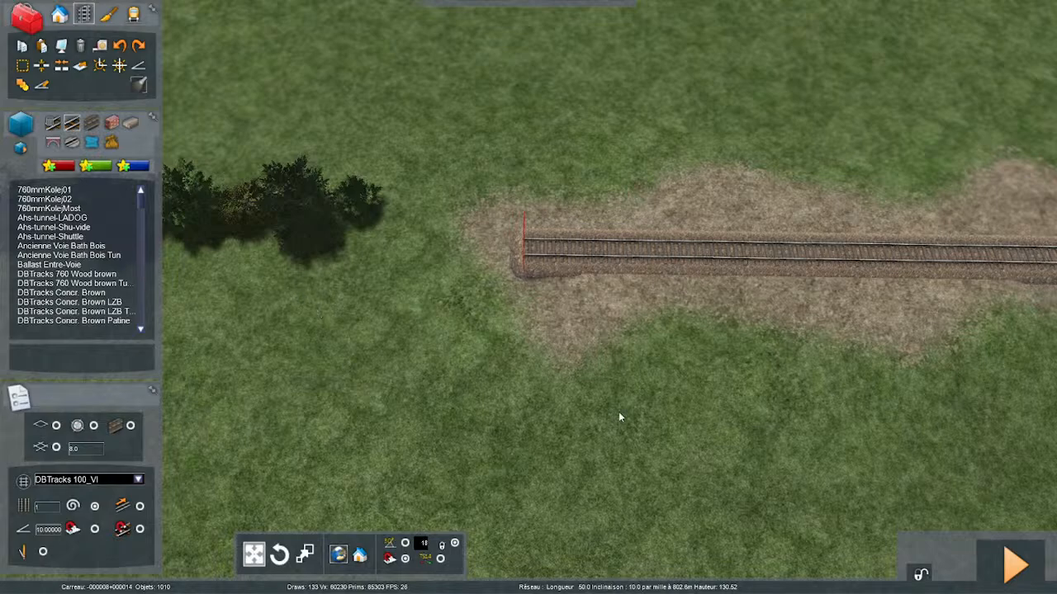
{"action": "right_click_drag", "start_coordinate": [618, 412], "coordinate": [636, 422]}
{"action": "key", "text": "F2"}
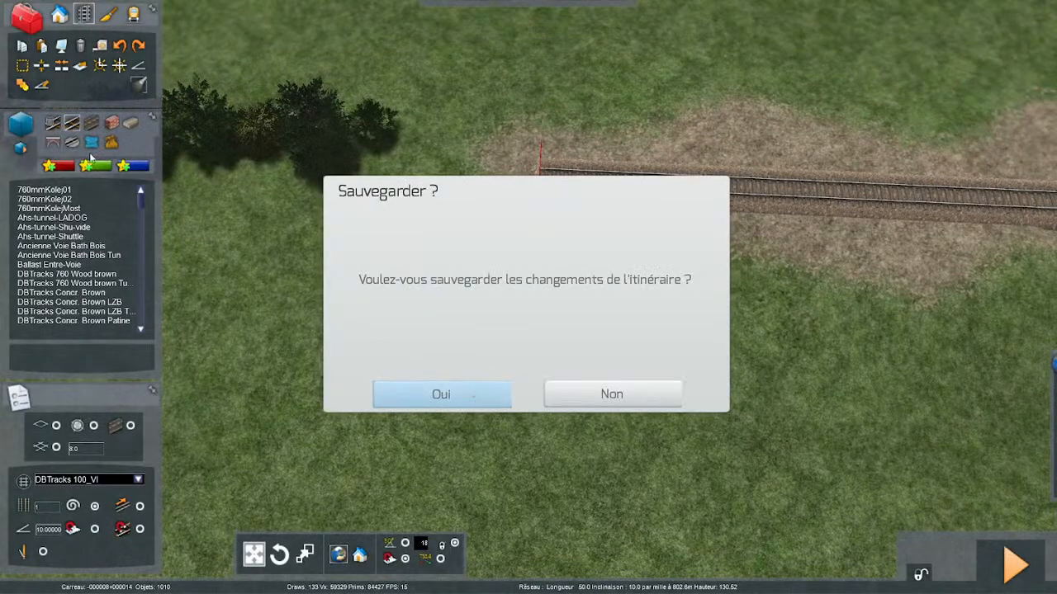
{"action": "left_click", "coordinate": [452, 383]}
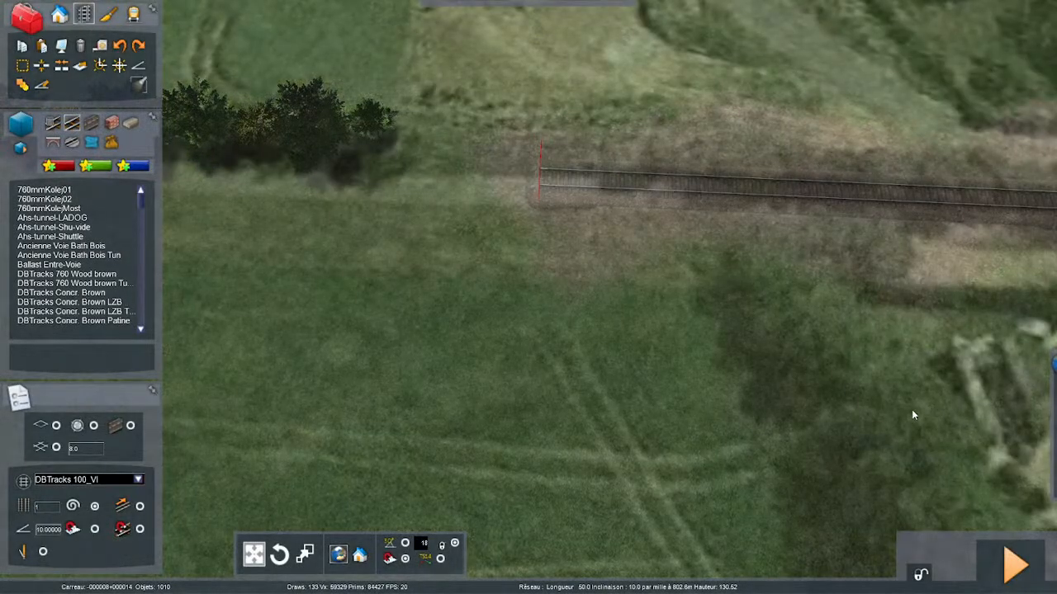
- Raise the satellite imagery overlay's opacity to nearly full and centre on the ground around the track's end
{"action": "right_click_drag", "start_coordinate": [927, 443], "coordinate": [1011, 413]}
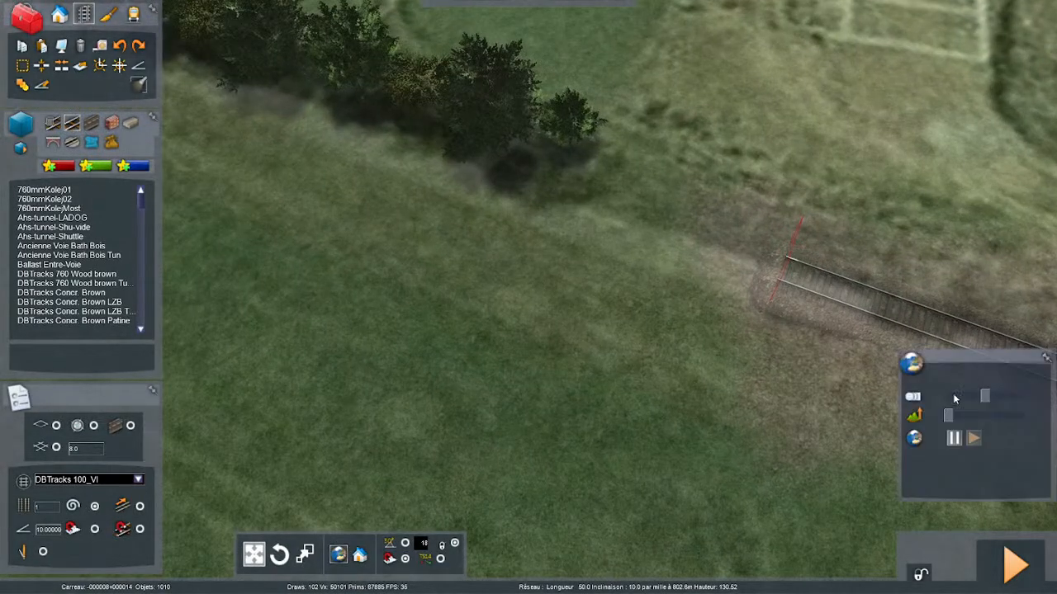
{"action": "left_click", "coordinate": [1013, 397]}
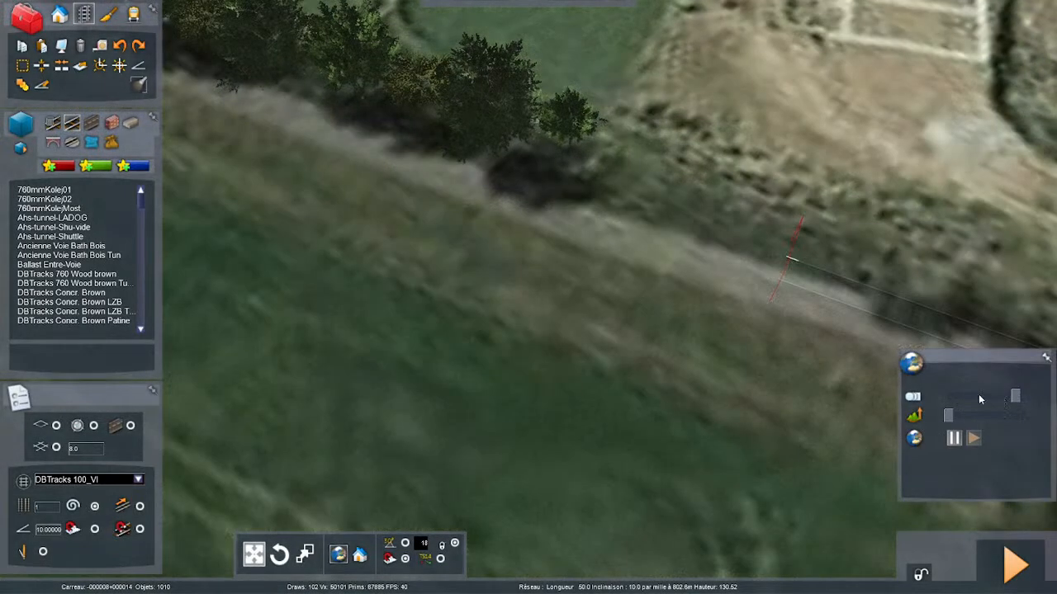
{"action": "right_click_drag", "start_coordinate": [832, 421], "coordinate": [831, 421]}
{"action": "scroll", "coordinate": [832, 421], "scroll_direction": "down", "scroll_amount": 5}
{"action": "scroll", "coordinate": [831, 417], "scroll_direction": "up", "scroll_amount": 3}
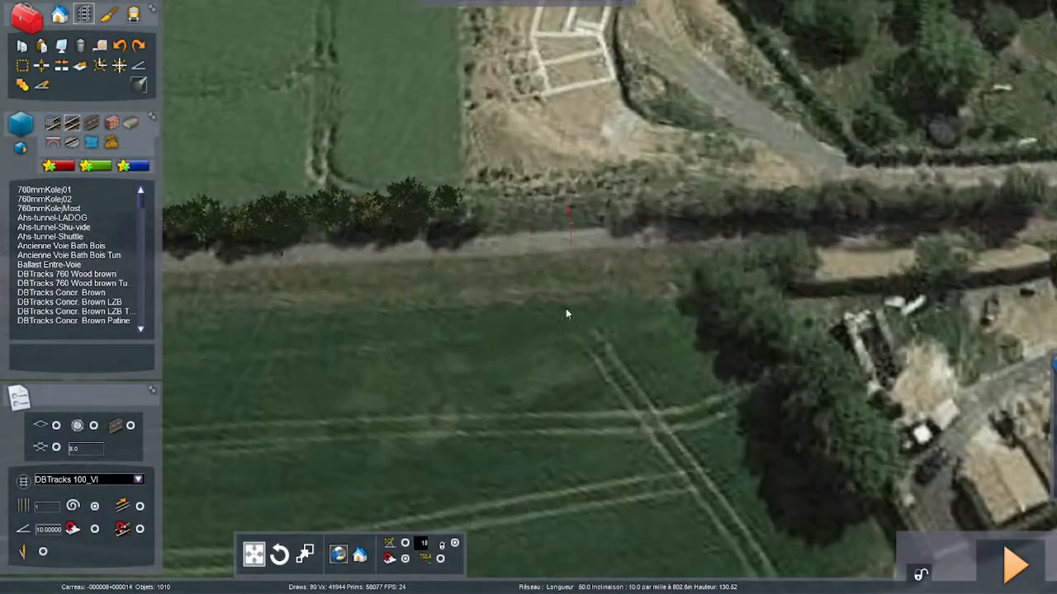
{"action": "right_click_drag", "start_coordinate": [562, 302], "coordinate": [492, 295]}
{"action": "right_click_drag", "start_coordinate": [505, 374], "coordinate": [442, 307]}
- Choose DBTracks Wood brown as the track type for laying new track
{"action": "left_click", "coordinate": [92, 123]}
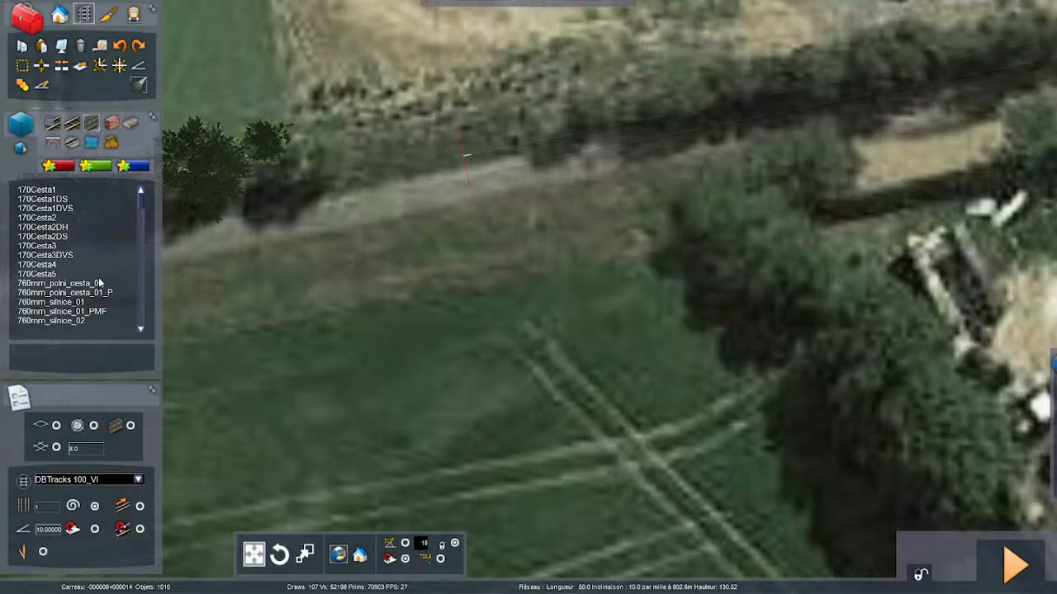
{"action": "left_click", "coordinate": [72, 123]}
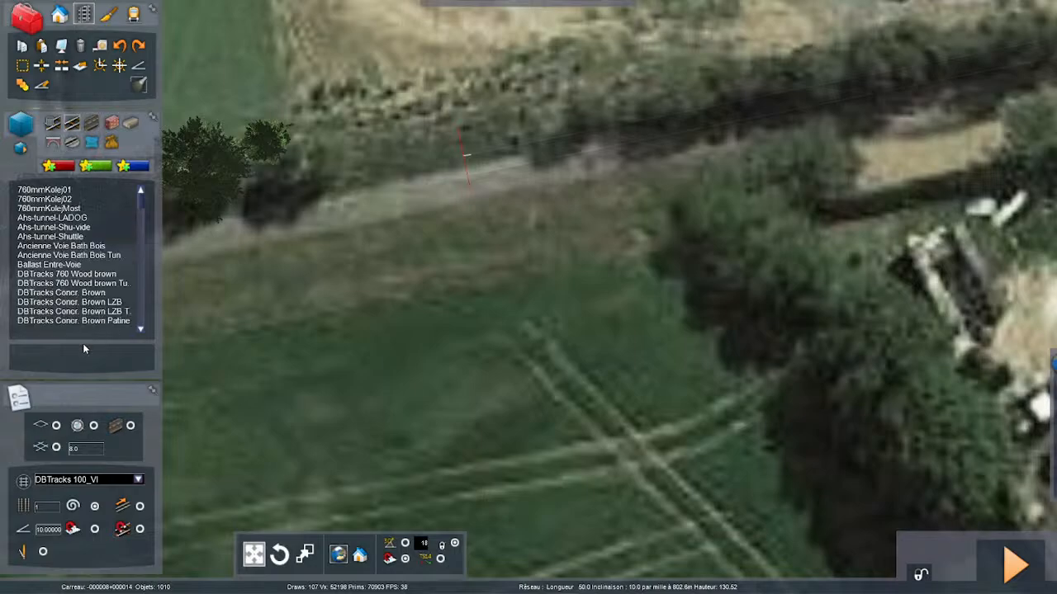
{"action": "scroll", "coordinate": [85, 293], "scroll_direction": "down", "scroll_amount": 2}
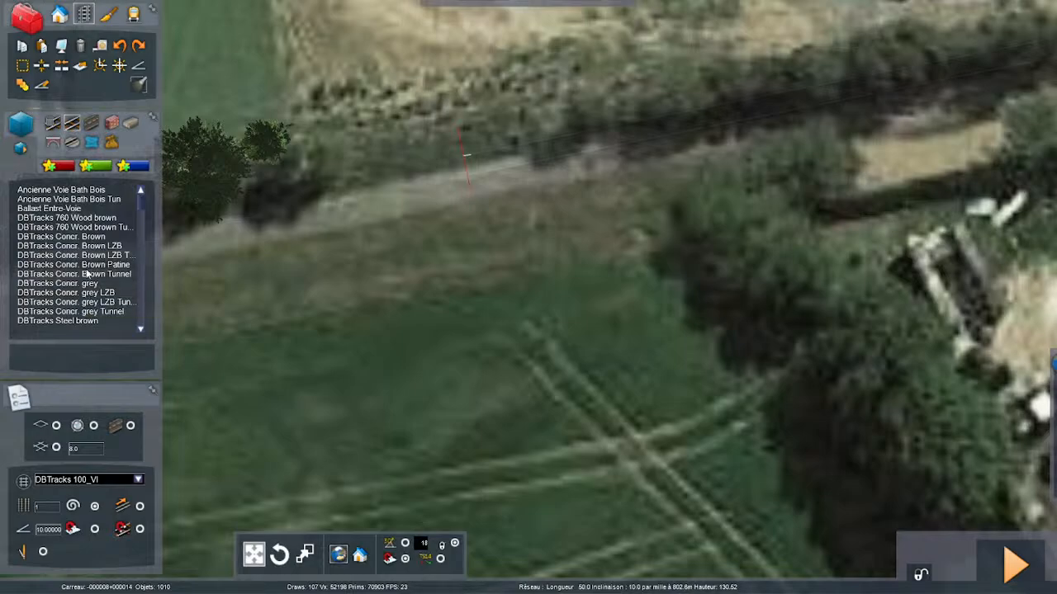
{"action": "scroll", "coordinate": [86, 274], "scroll_direction": "down", "scroll_amount": 1}
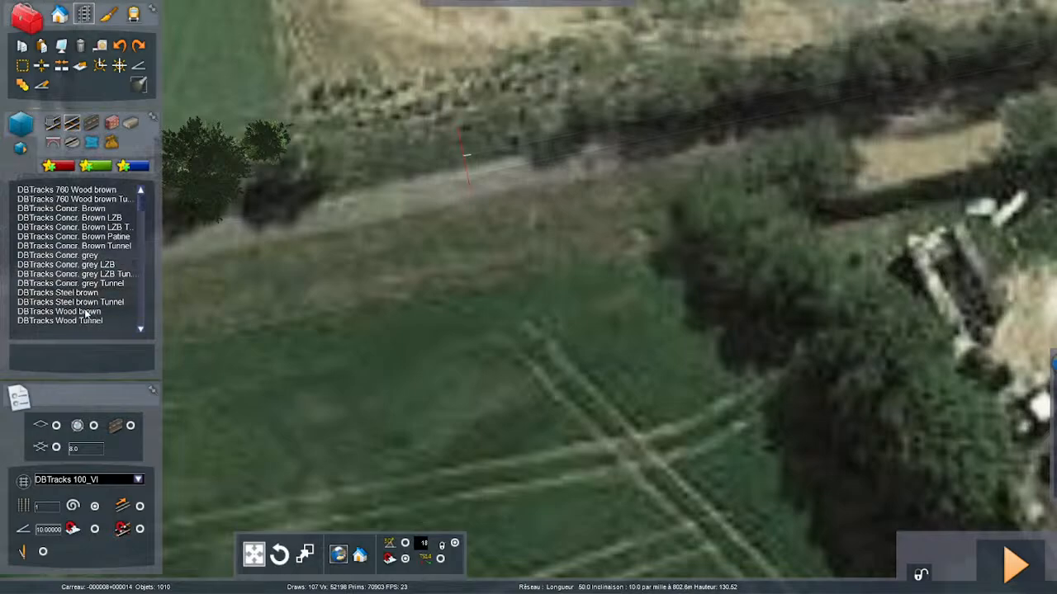
{"action": "left_click", "coordinate": [562, 212]}
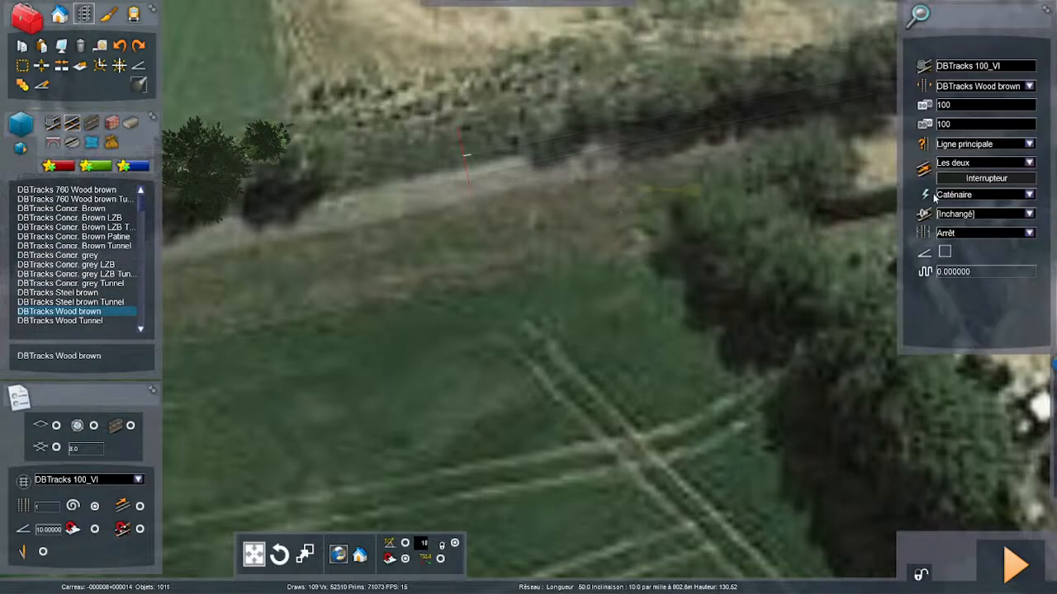
- Set the new track's electrification to Aucun and its line type to Fret
{"action": "left_click", "coordinate": [996, 199]}
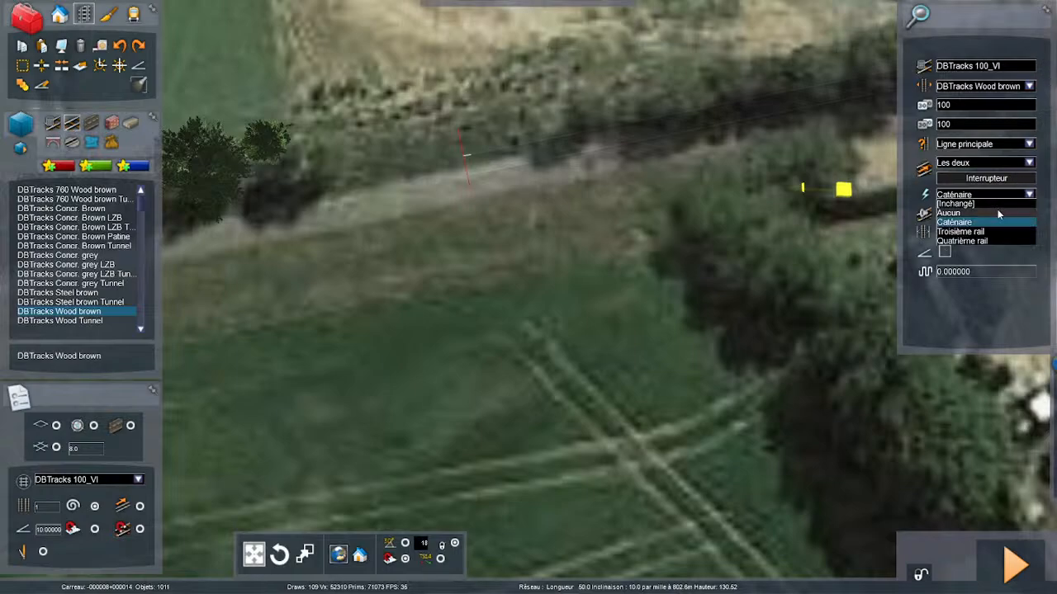
{"action": "left_click", "coordinate": [998, 207]}
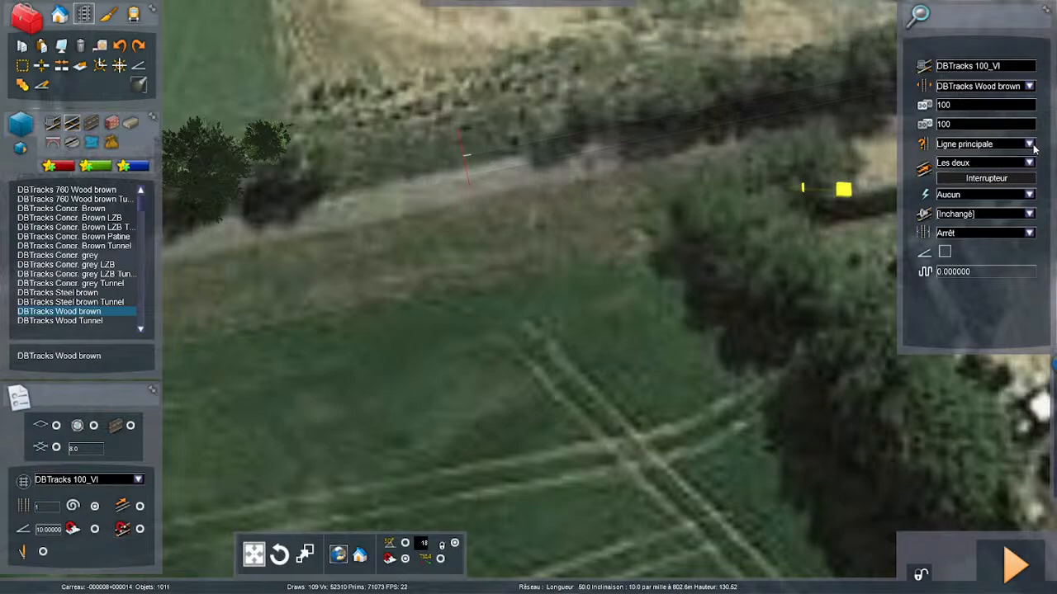
{"action": "left_click", "coordinate": [1033, 147]}
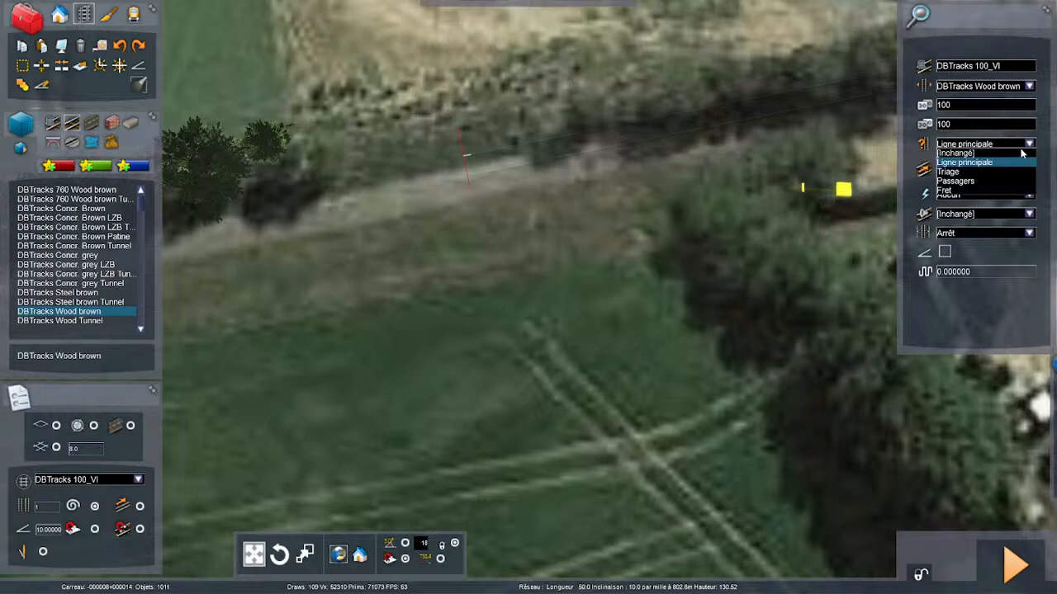
{"action": "left_click", "coordinate": [961, 193]}
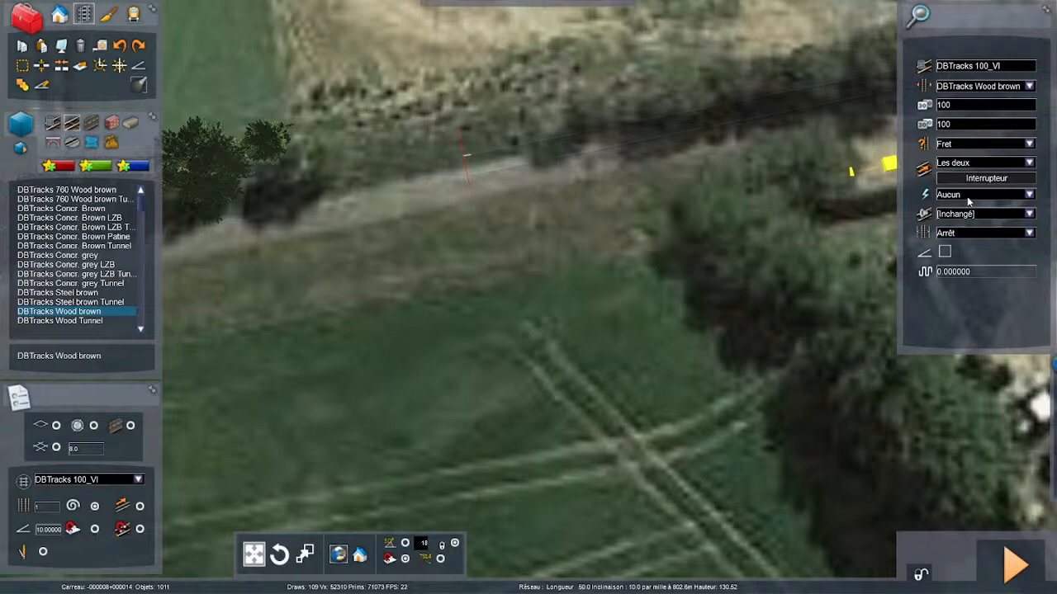
- Set both speed limits of the new track to 80
{"action": "left_click", "coordinate": [985, 105]}
{"action": "type", "text": "60"}
{"action": "key", "text": "BackSpace"}
{"action": "key", "text": "BackSpace"}
{"action": "type", "text": "5"}
{"action": "type", "text": "80"}
{"action": "key", "text": "Return"}
- Start the new track from the end of the existing line and set its gradient to 0
{"action": "right_click_drag", "start_coordinate": [823, 165], "coordinate": [784, 149]}
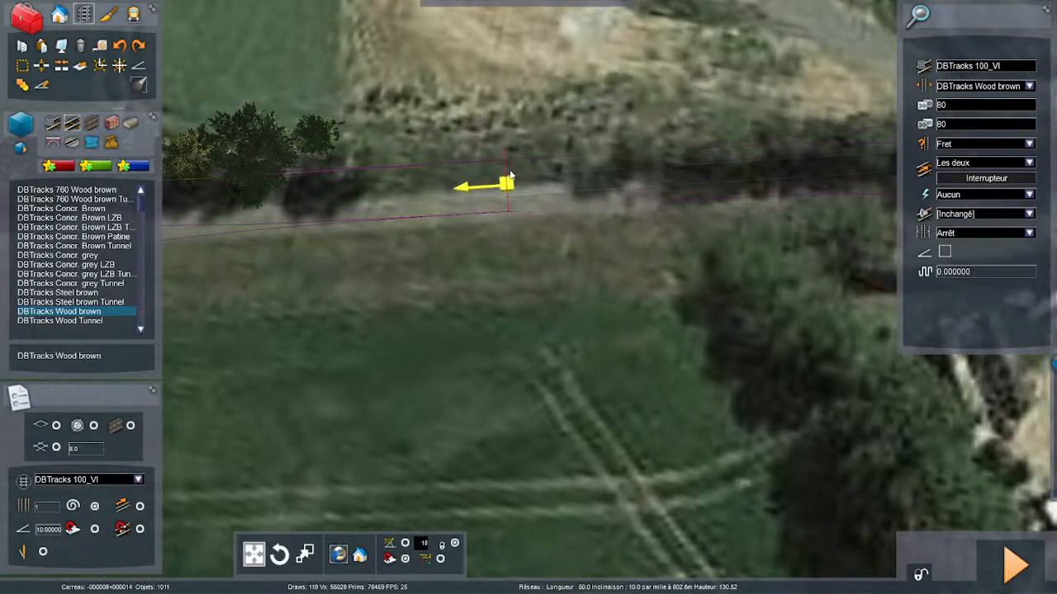
{"action": "left_click", "coordinate": [507, 181]}
{"action": "key", "text": "Left"}
{"action": "key", "text": "Left"}
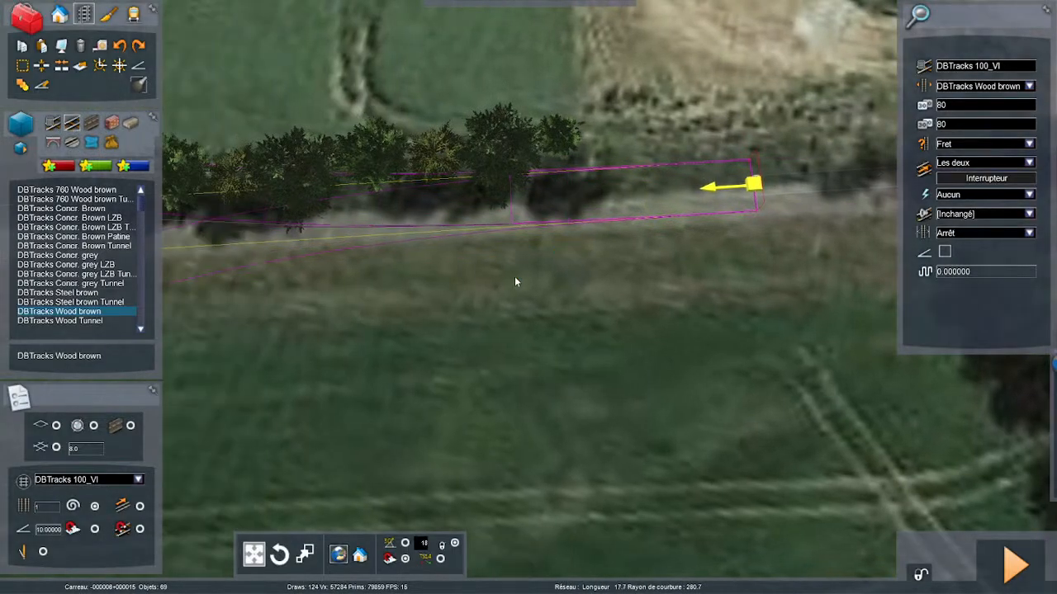
{"action": "key", "text": "Left"}
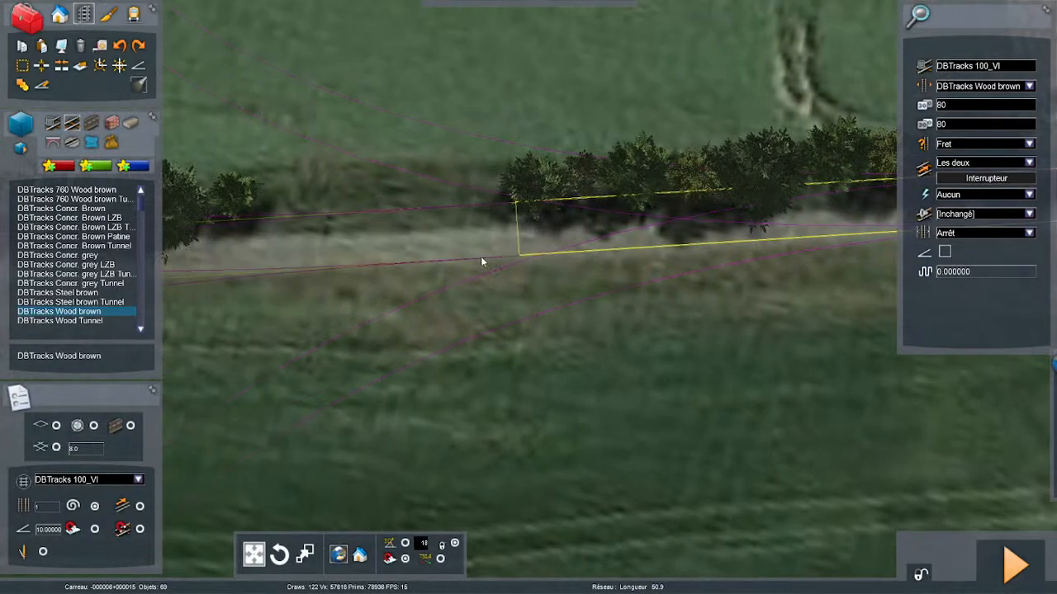
{"action": "right_click_drag", "start_coordinate": [480, 256], "coordinate": [466, 246]}
{"action": "scroll", "coordinate": [466, 246], "scroll_direction": "down", "scroll_amount": 3}
{"action": "key", "text": "Left"}
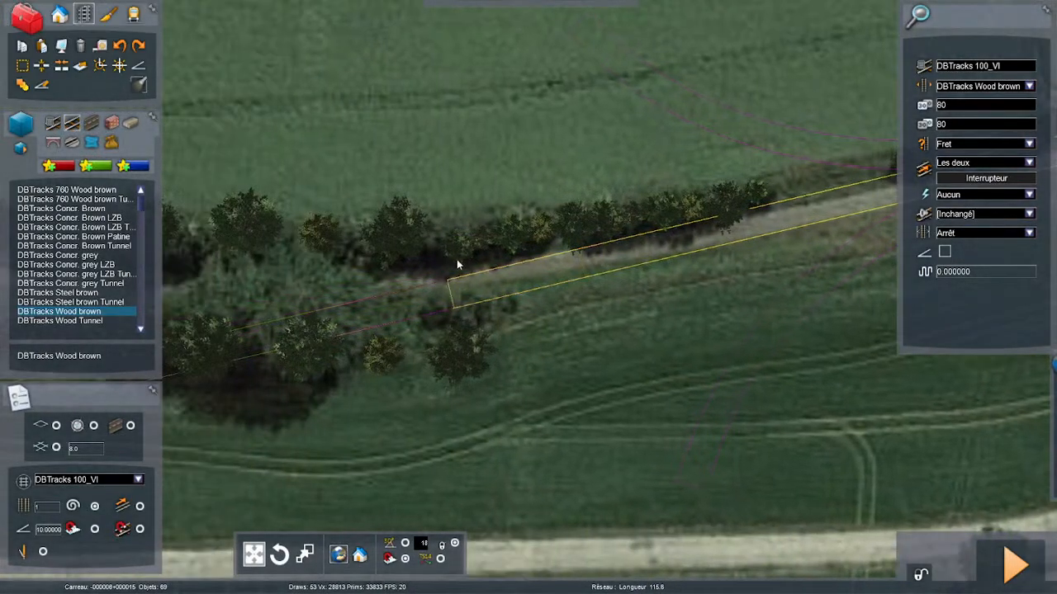
{"action": "key", "text": "Right"}
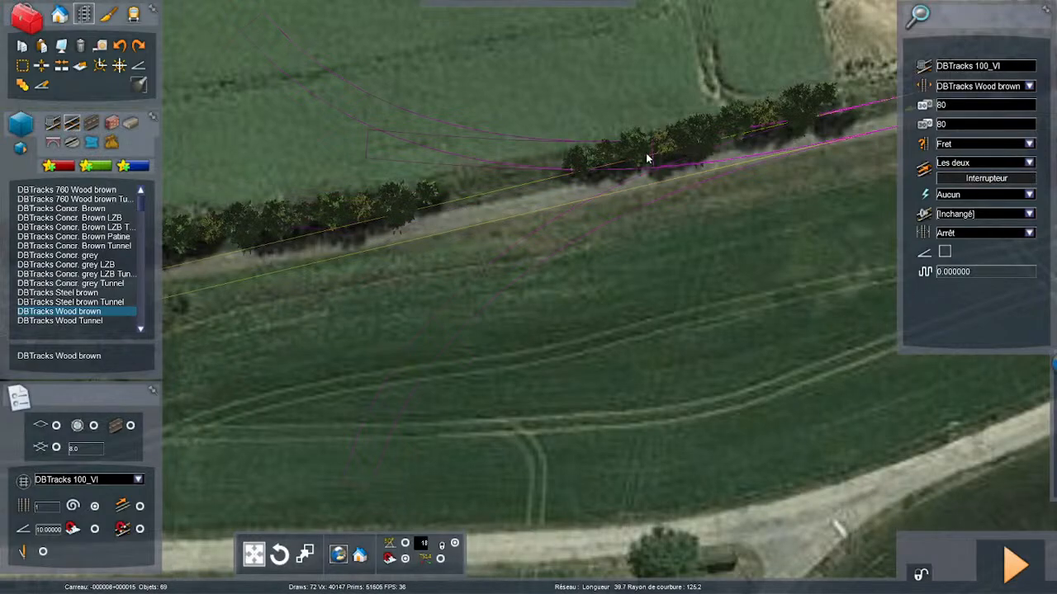
{"action": "scroll", "coordinate": [588, 195], "scroll_direction": "down", "scroll_amount": 2}
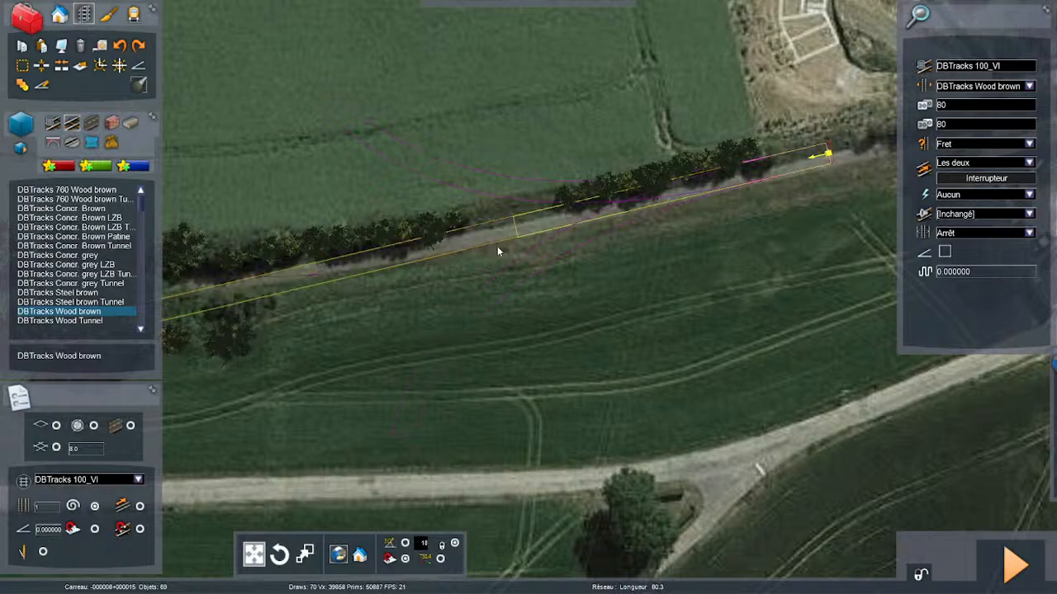
- Lay a first straight piece of track from the line's end along the old trackbed beside the trees
{"action": "scroll", "coordinate": [497, 247], "scroll_direction": "up", "scroll_amount": 3}
{"action": "key", "text": "Left"}
{"action": "scroll", "coordinate": [615, 229], "scroll_direction": "down", "scroll_amount": 2}
{"action": "scroll", "coordinate": [621, 227], "scroll_direction": "down", "scroll_amount": 1}
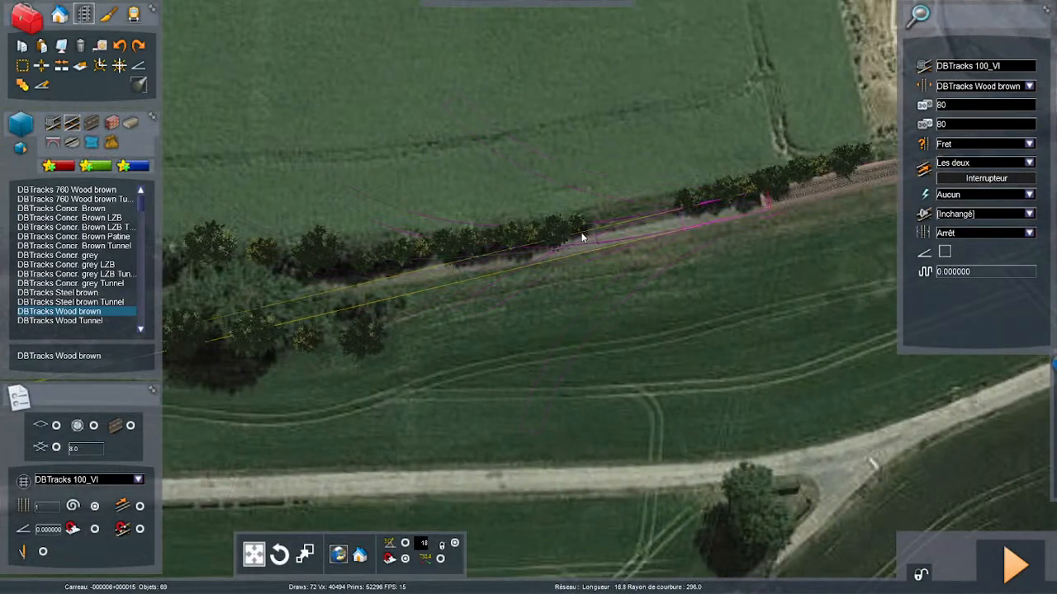
- Extend the track with a gentle curve of radius about 569 m that follows the trackbed, and end the run
{"action": "key", "text": "Left"}
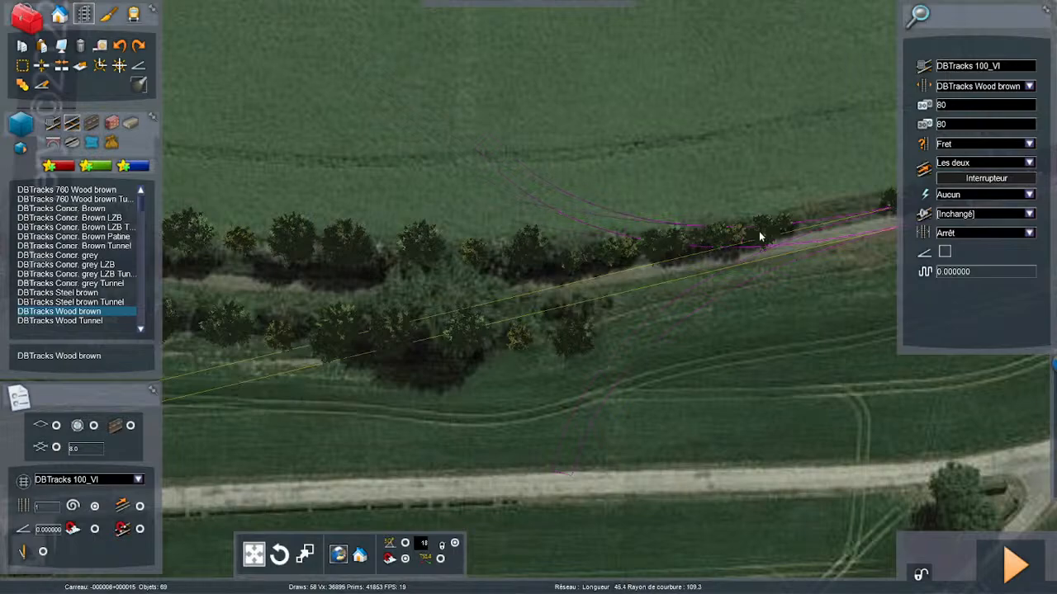
{"action": "key", "text": "Right"}
{"action": "key", "text": "Right"}
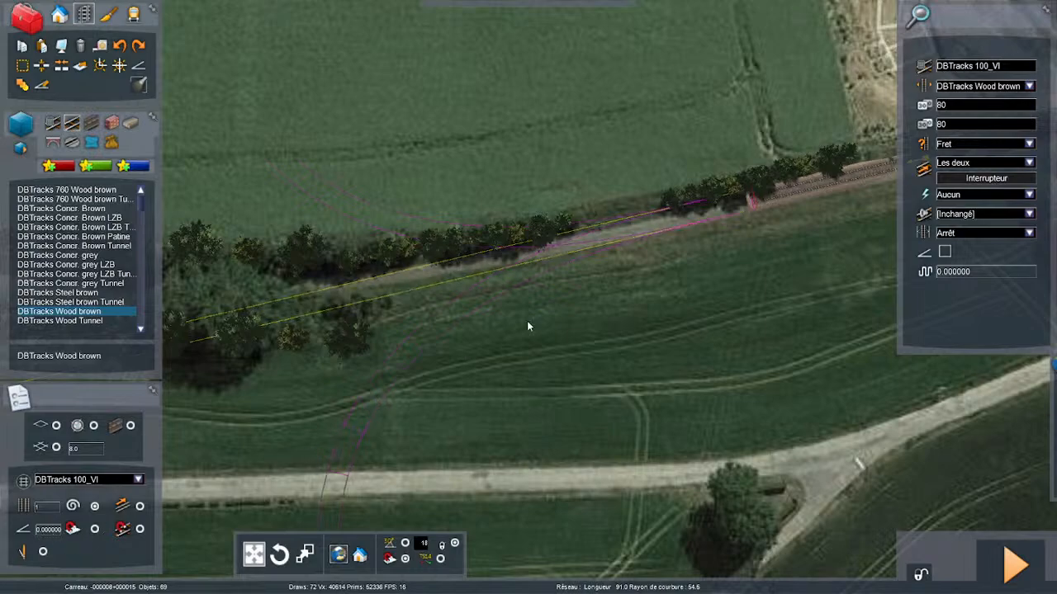
{"action": "scroll", "coordinate": [512, 207], "scroll_direction": "up", "scroll_amount": 3}
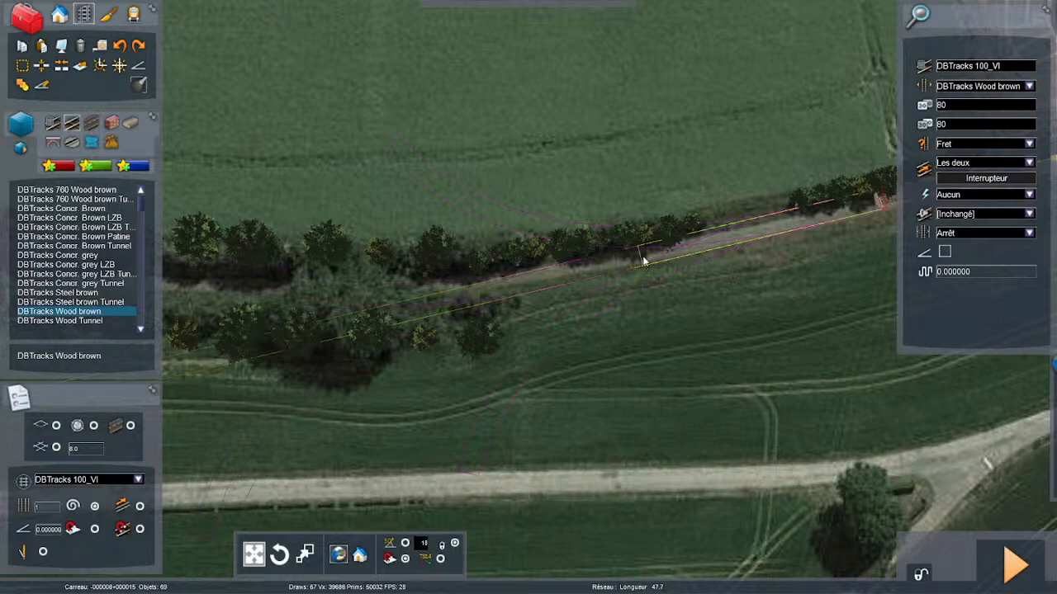
{"action": "scroll", "coordinate": [684, 247], "scroll_direction": "up", "scroll_amount": 1}
{"action": "scroll", "coordinate": [685, 248], "scroll_direction": "down", "scroll_amount": 3}
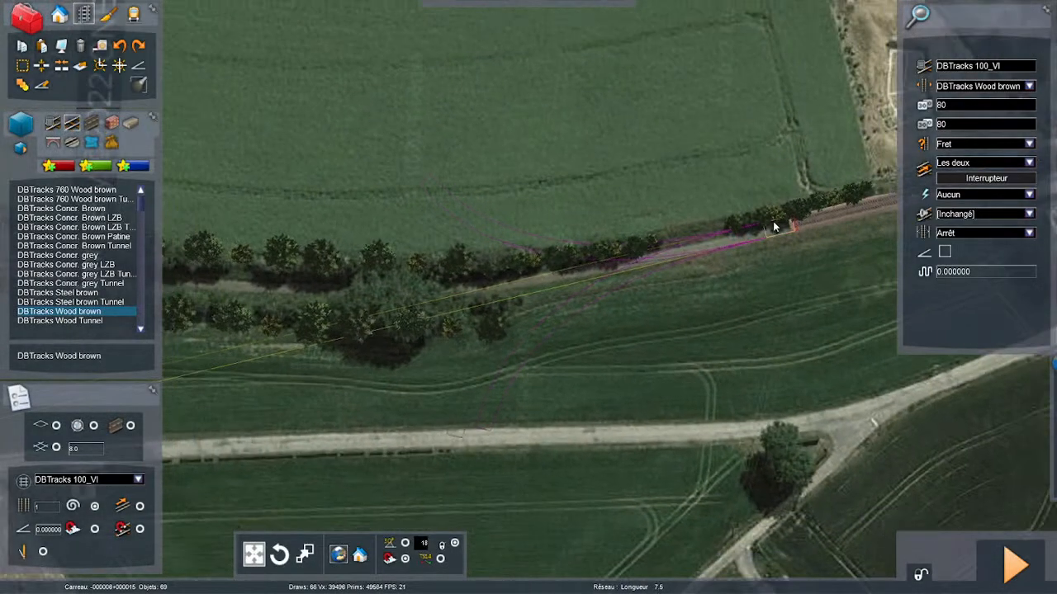
{"action": "scroll", "coordinate": [708, 218], "scroll_direction": "up", "scroll_amount": 2}
{"action": "scroll", "coordinate": [766, 224], "scroll_direction": "down", "scroll_amount": 3}
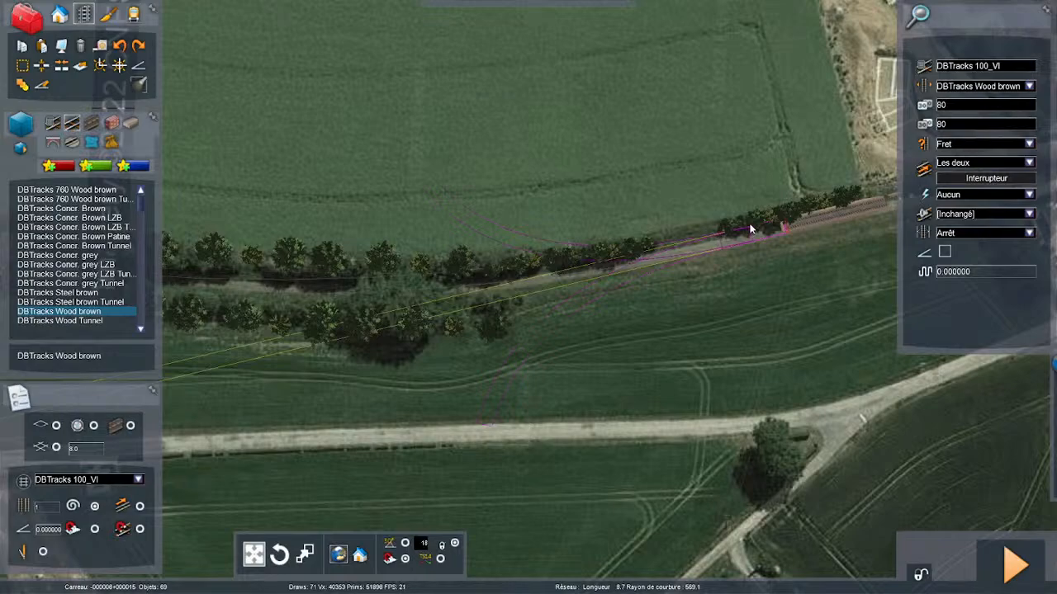
{"action": "left_click", "coordinate": [750, 225]}
{"action": "key", "text": "Left"}
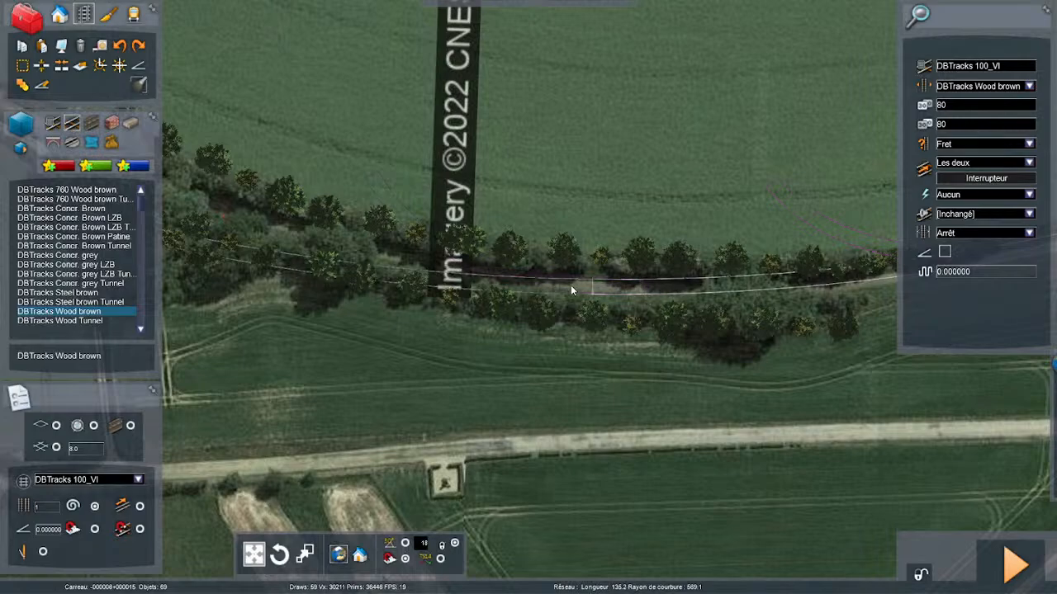
{"action": "scroll", "coordinate": [767, 271], "scroll_direction": "down", "scroll_amount": 1}
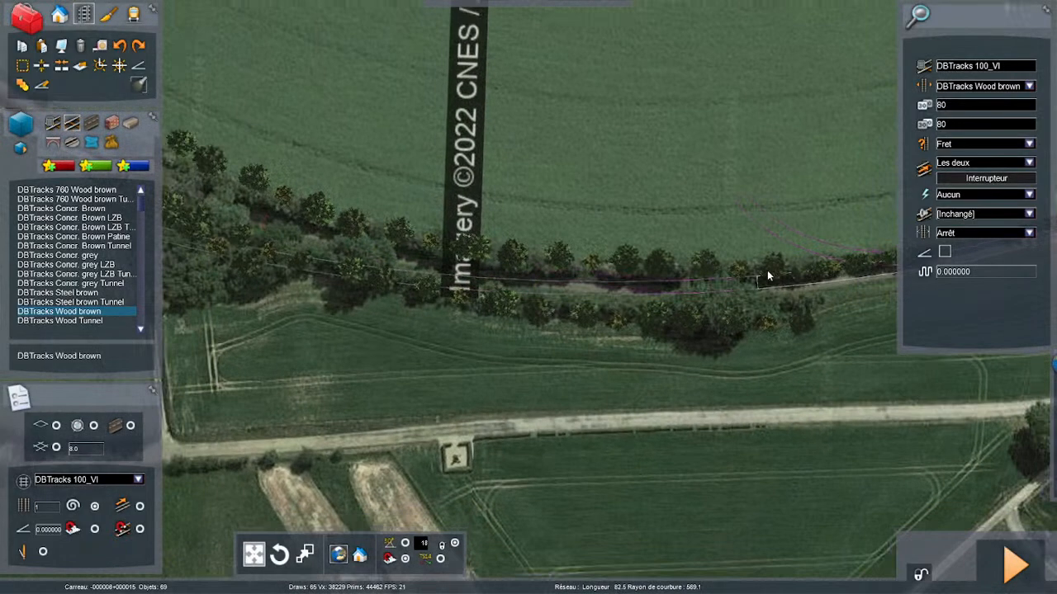
{"action": "scroll", "coordinate": [767, 270], "scroll_direction": "down", "scroll_amount": 1}
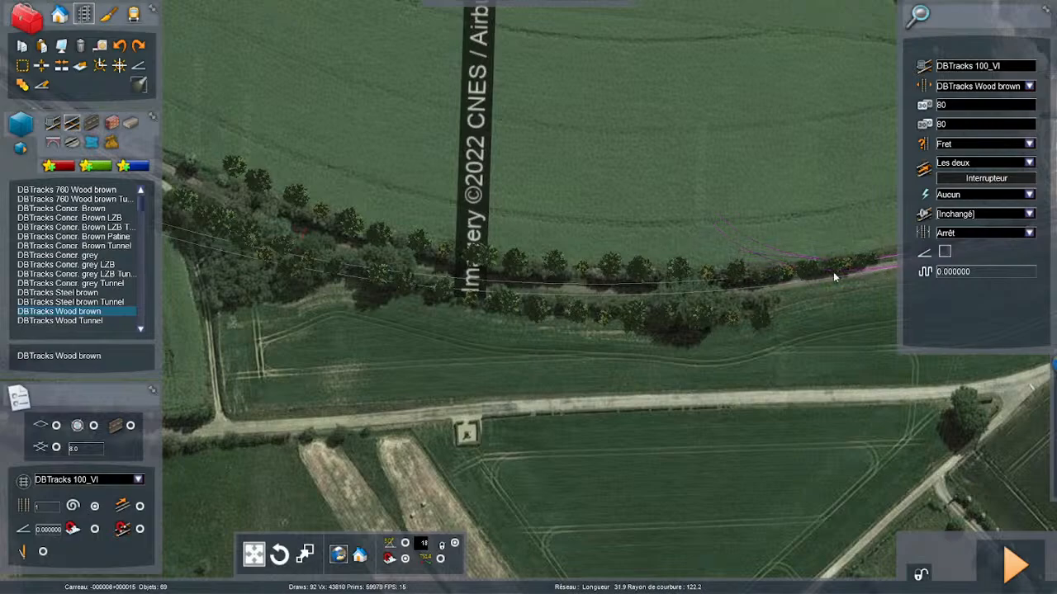
{"action": "left_click", "coordinate": [727, 270]}
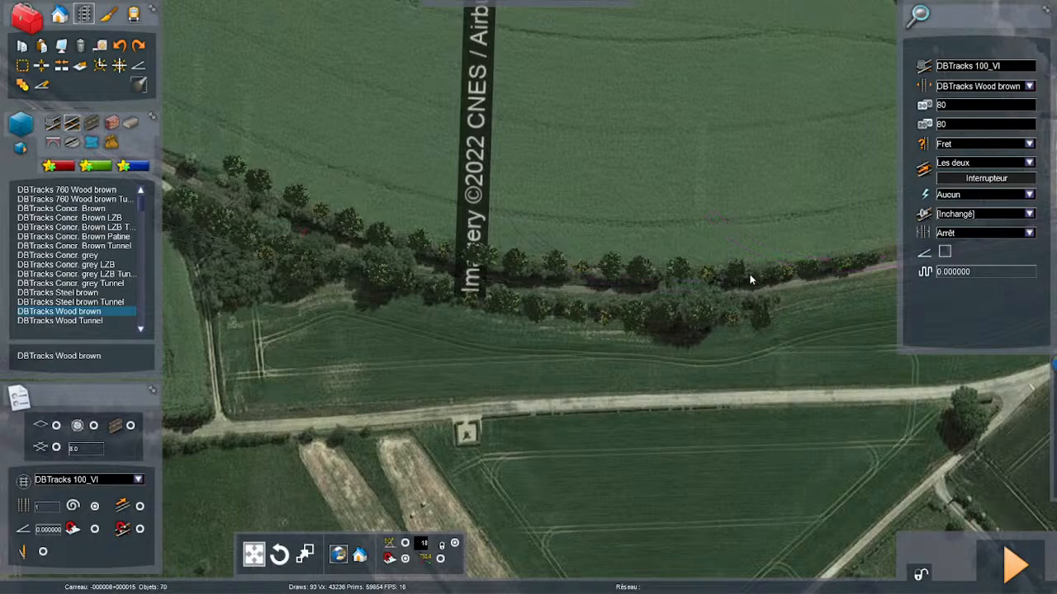
- Add a further curved piece about 60 m long, radius about 569 m, from the track's end, and end the run
{"action": "right_click_drag", "start_coordinate": [751, 280], "coordinate": [760, 245]}
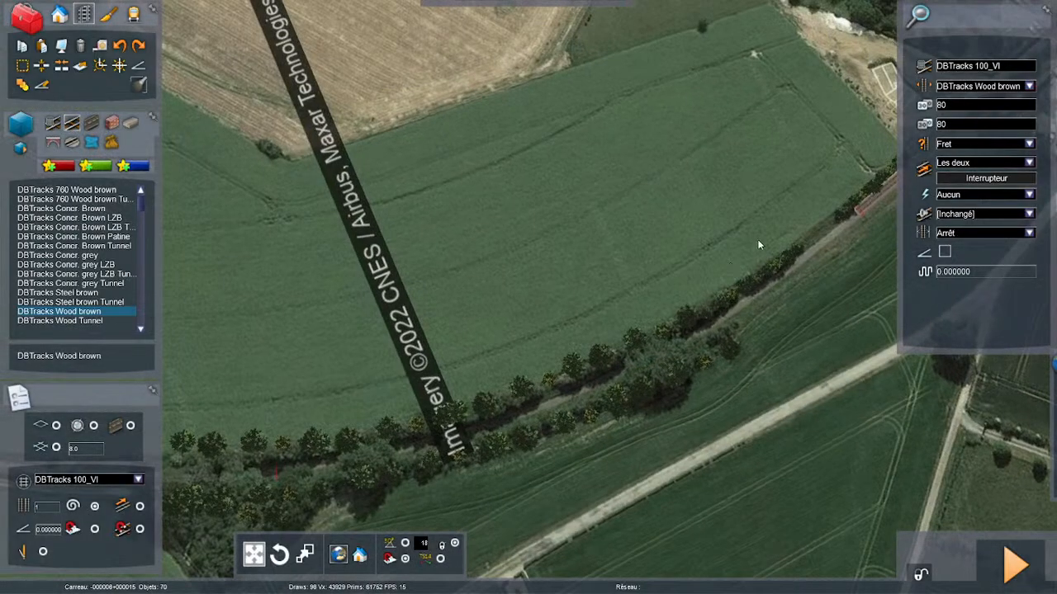
{"action": "left_click", "coordinate": [856, 211]}
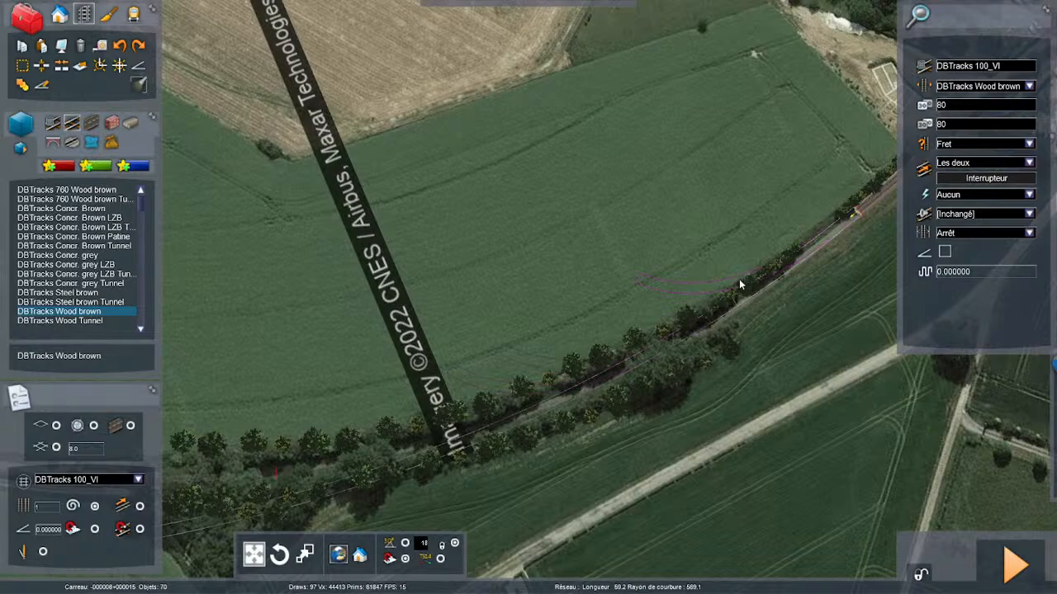
{"action": "left_click", "coordinate": [736, 300]}
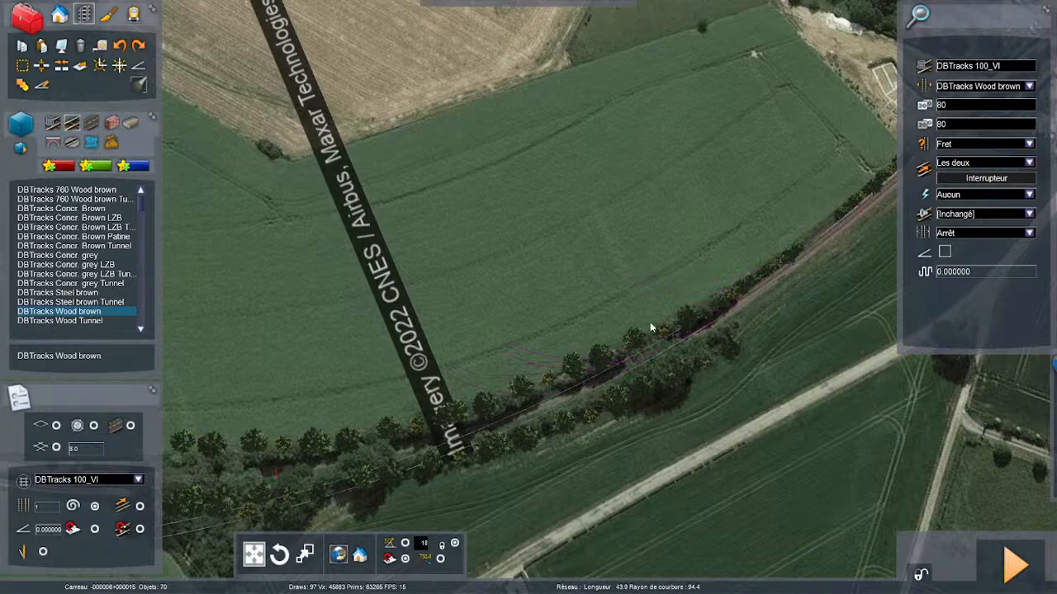
{"action": "right_click", "coordinate": [720, 303]}
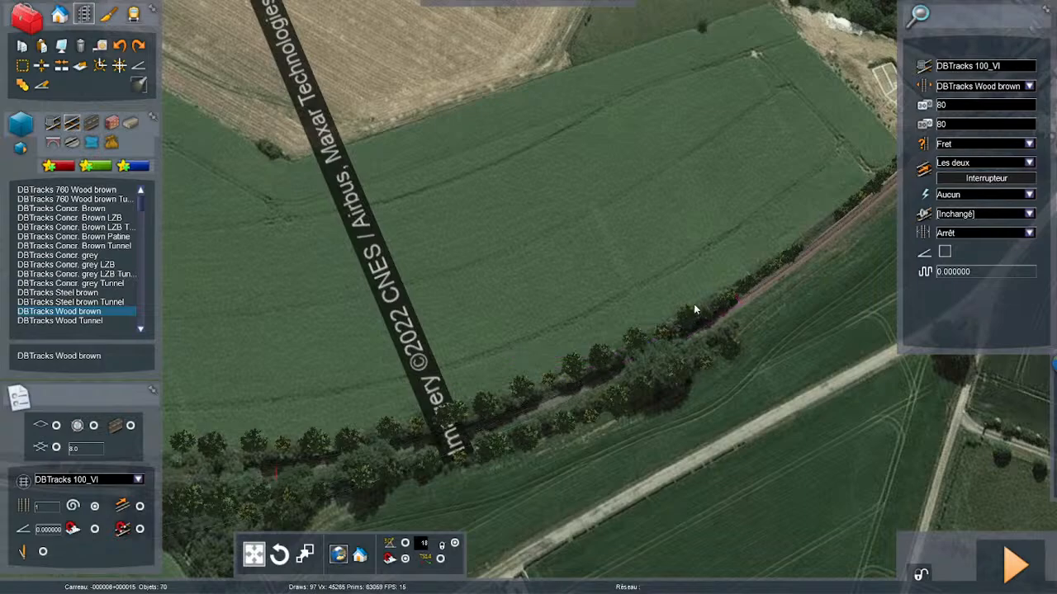
- Lay a curve about 160 m long with a radius of about 388 m through the tree-lined stretch, past the imagery watermark
{"action": "left_click", "coordinate": [738, 301]}
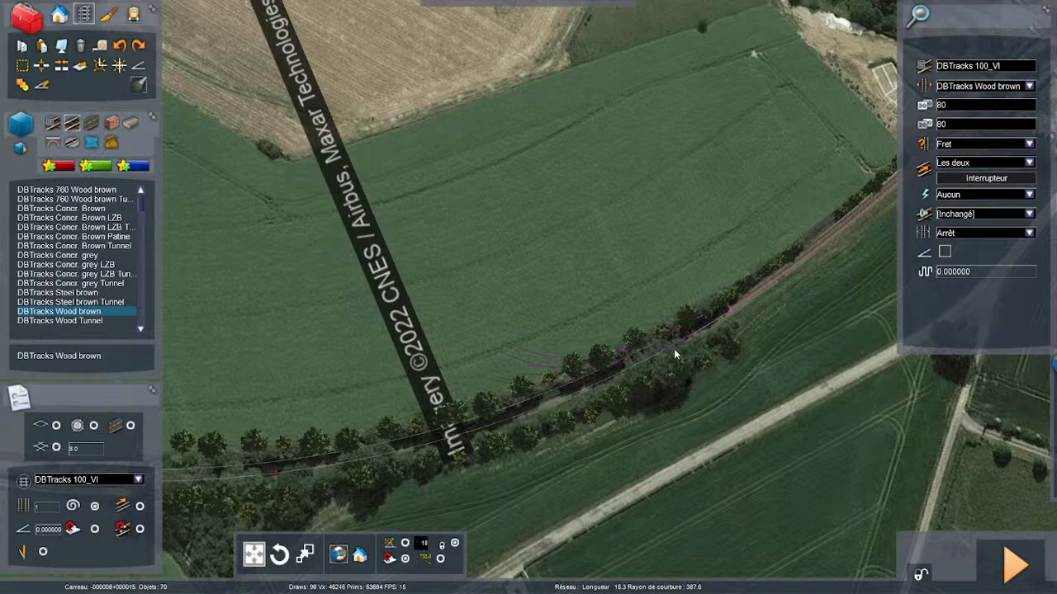
{"action": "key", "text": "Left"}
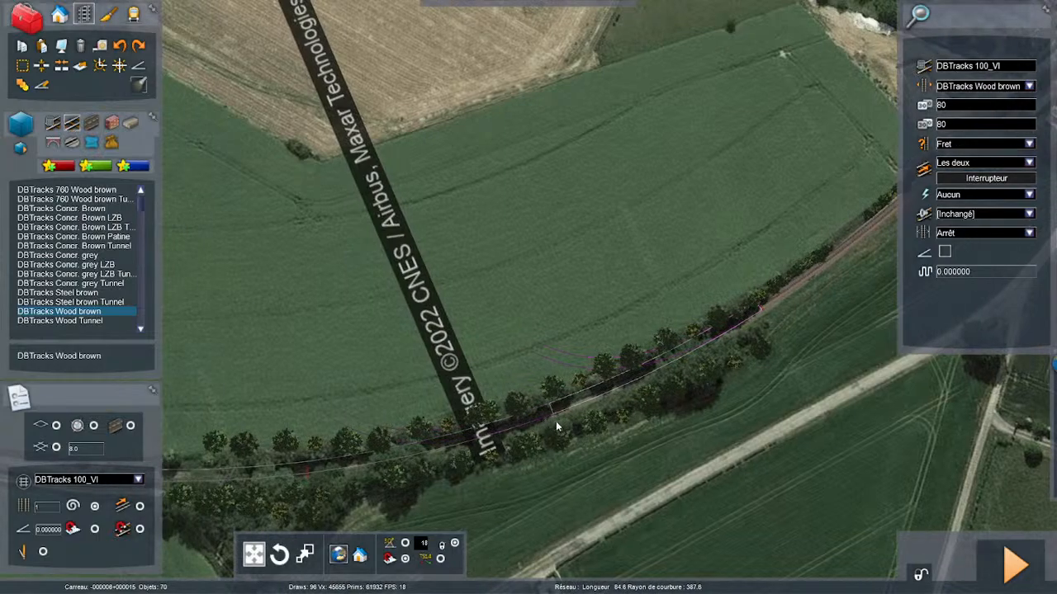
{"action": "key", "text": "Left"}
{"action": "key", "text": "Left"}
{"action": "key", "text": "Left"}
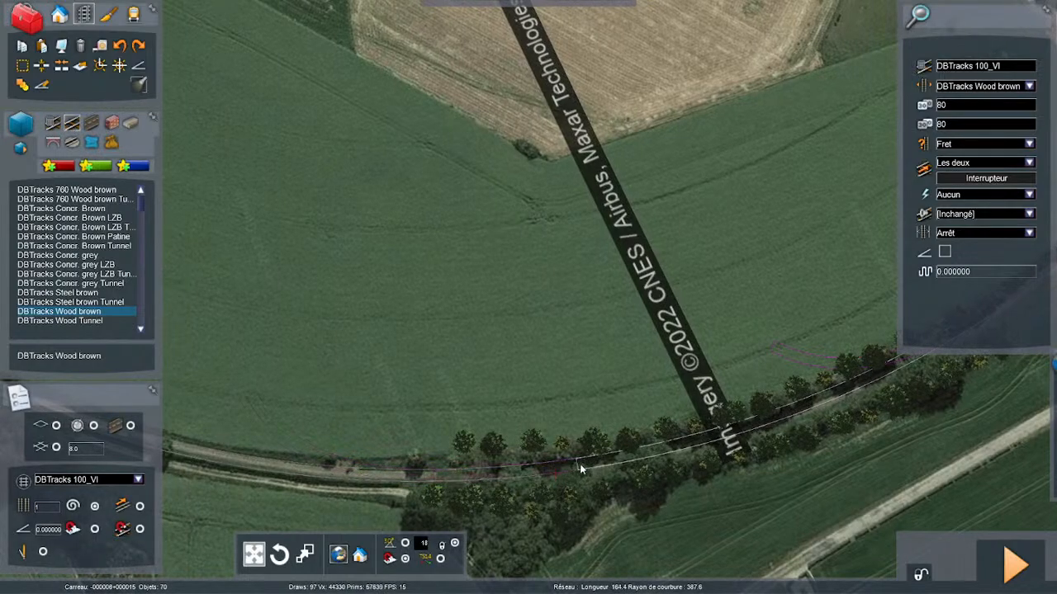
{"action": "left_click", "coordinate": [589, 458]}
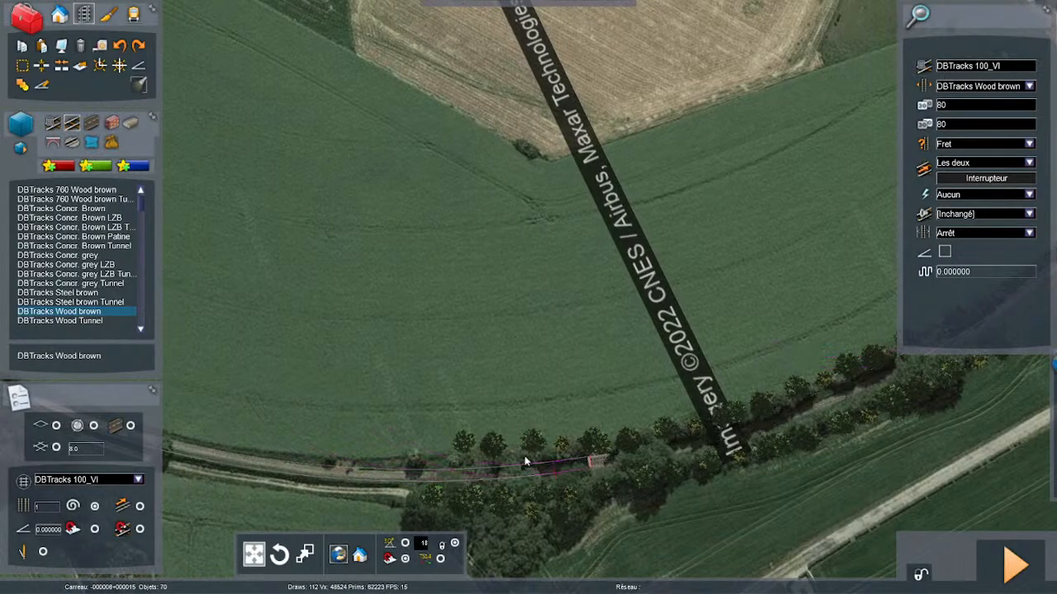
- Set the track gradient to 8 and lay the next curve, about 158 m long with a radius of about 388 m, along the field edge
{"action": "left_click", "coordinate": [37, 530]}
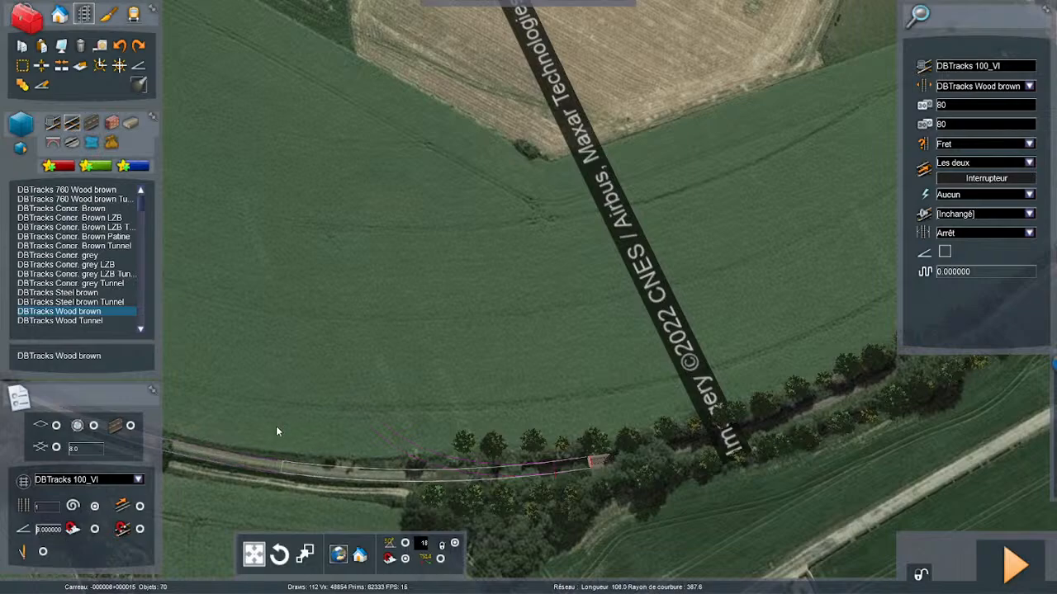
{"action": "right_click_drag", "start_coordinate": [304, 448], "coordinate": [428, 228]}
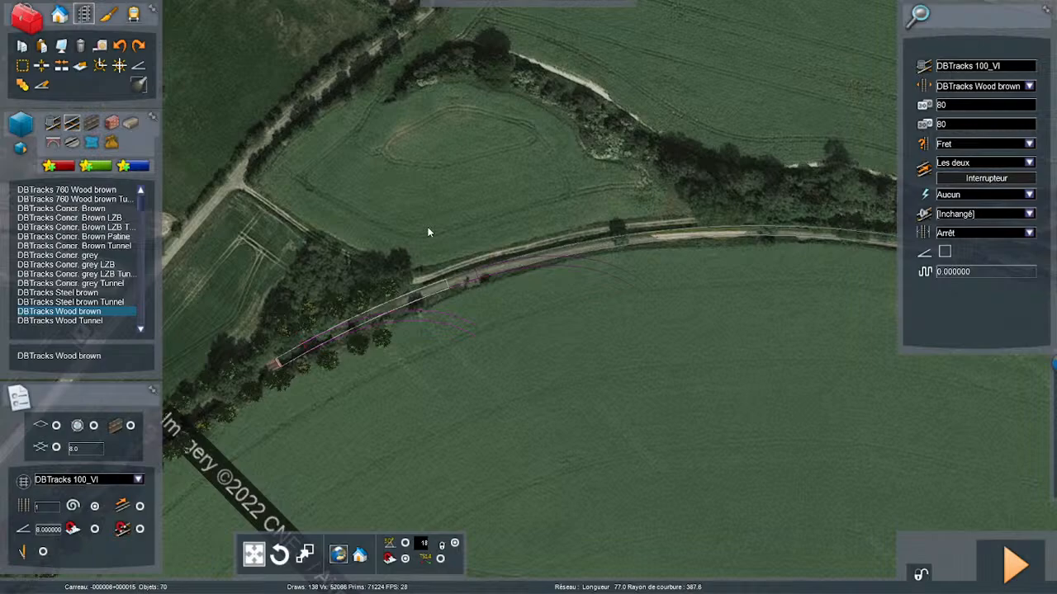
{"action": "key", "text": "Up"}
{"action": "key", "text": "Right"}
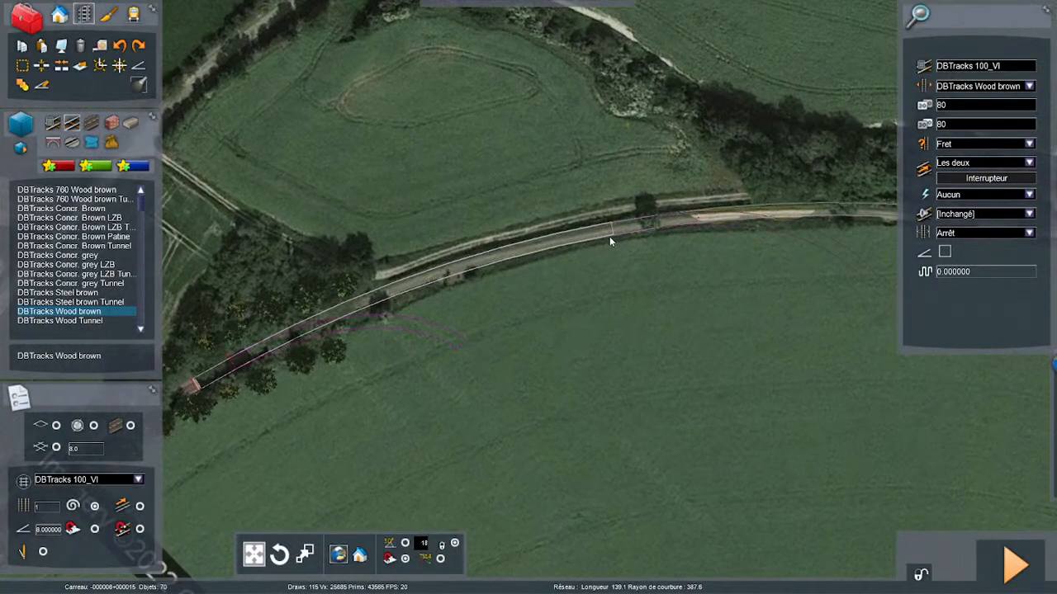
{"action": "key", "text": "Right"}
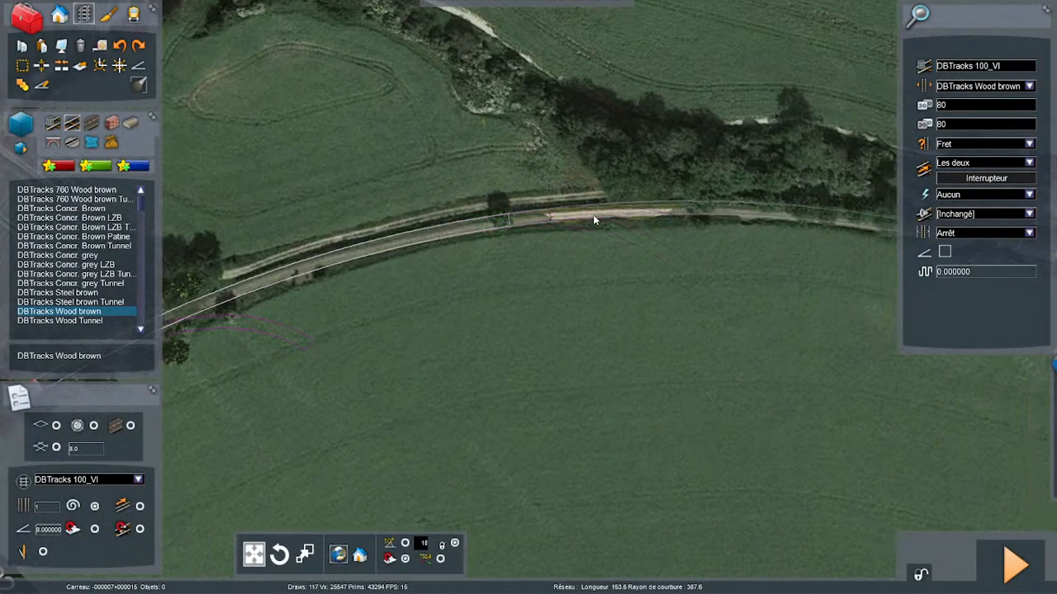
{"action": "key", "text": "Right"}
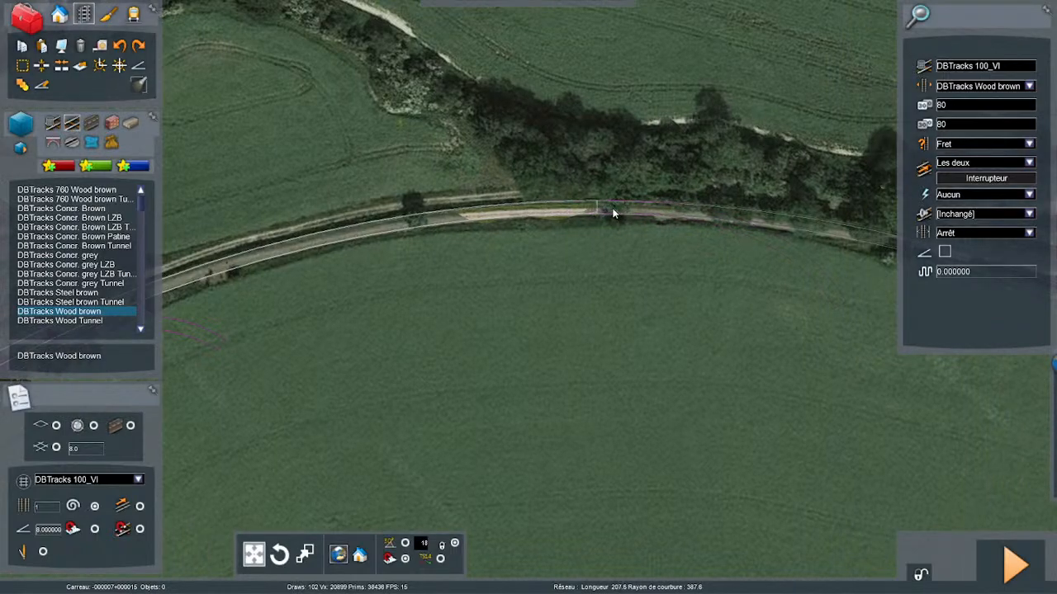
{"action": "key", "text": "Right"}
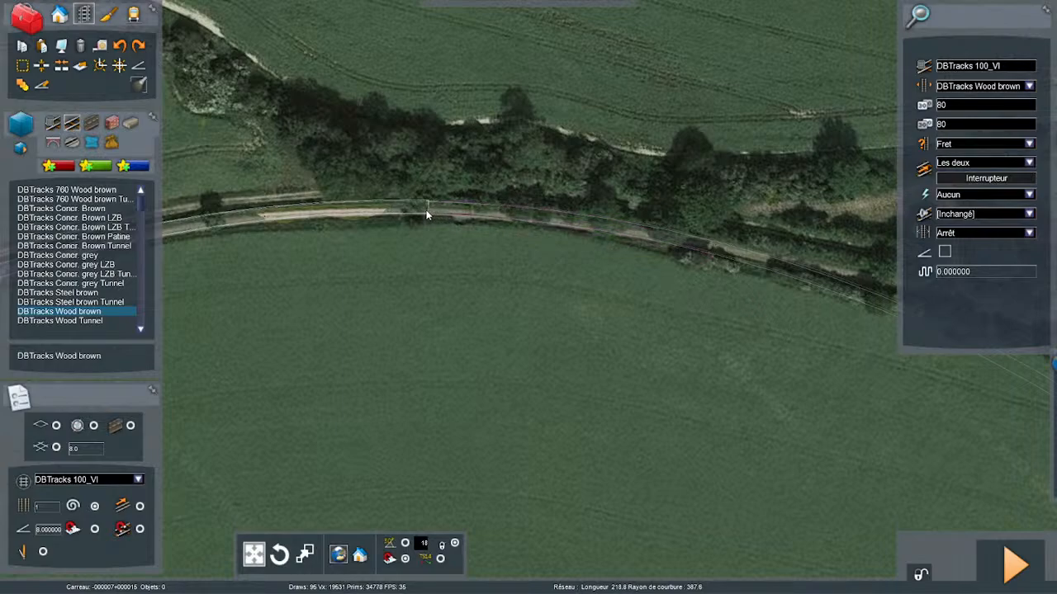
{"action": "key", "text": "Left"}
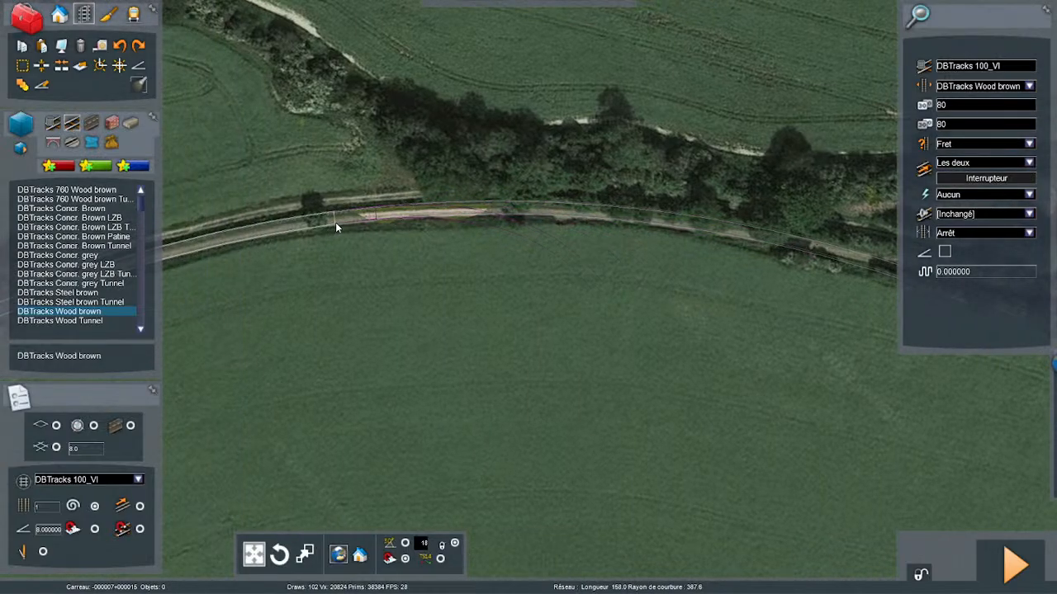
{"action": "left_click", "coordinate": [335, 222]}
- Continue the track with another curve of radius about 388 m along the trackbed between the woodland and the field
{"action": "key", "text": "Right"}
{"action": "key", "text": "Right"}
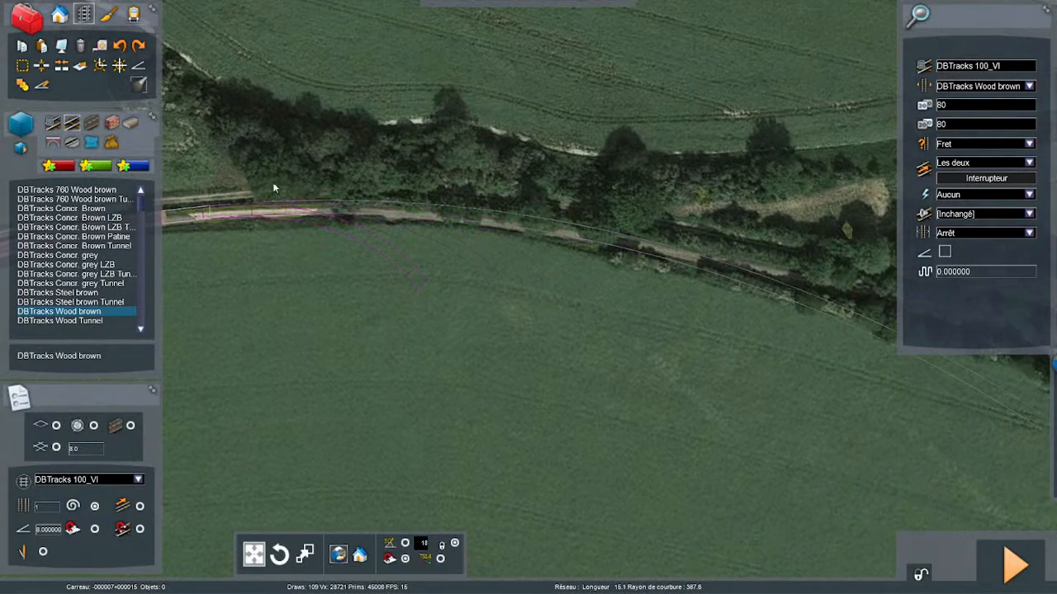
{"action": "key", "text": "Right"}
{"action": "key", "text": "Right"}
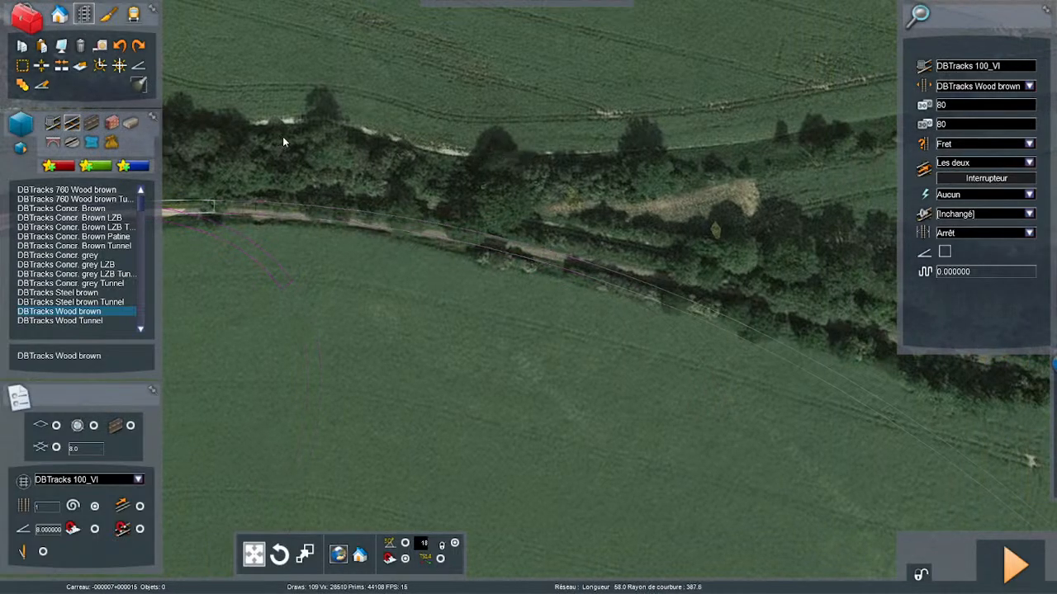
{"action": "scroll", "coordinate": [289, 130], "scroll_direction": "down", "scroll_amount": 3}
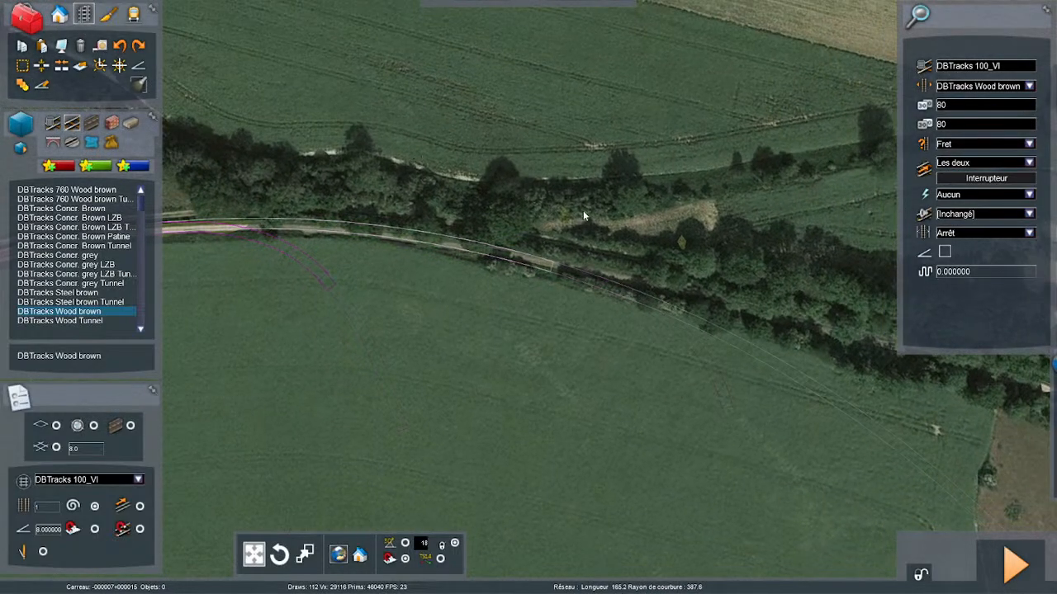
{"action": "left_click", "coordinate": [376, 172]}
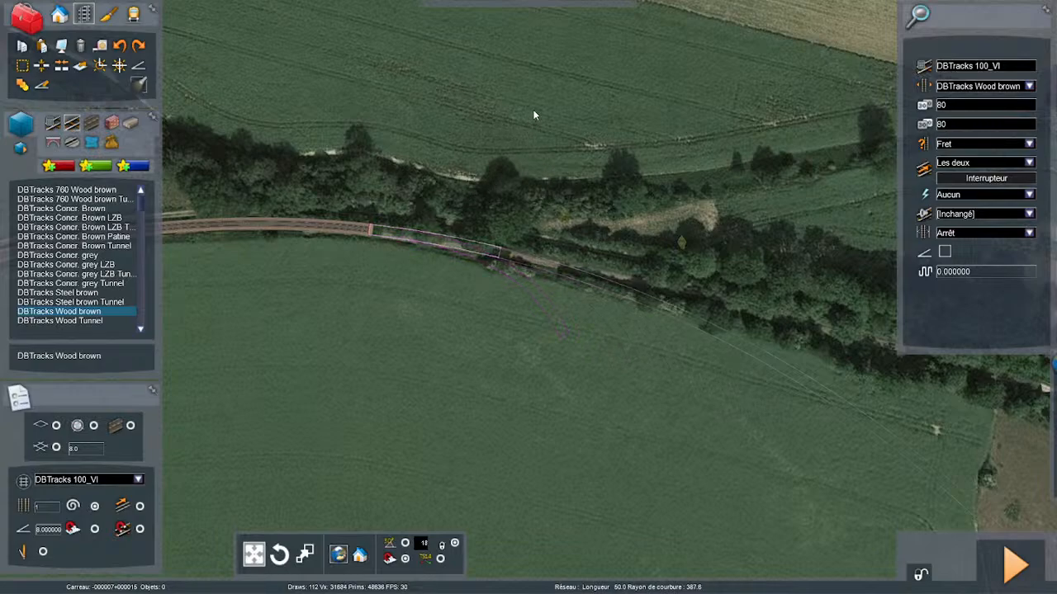
- Lay a short curve about 24 m long with a radius of about 388 m from the track's end along the field edge
{"action": "right_click_drag", "start_coordinate": [859, 388], "coordinate": [728, 388]}
{"action": "key", "text": "Up"}
{"action": "key", "text": "Up"}
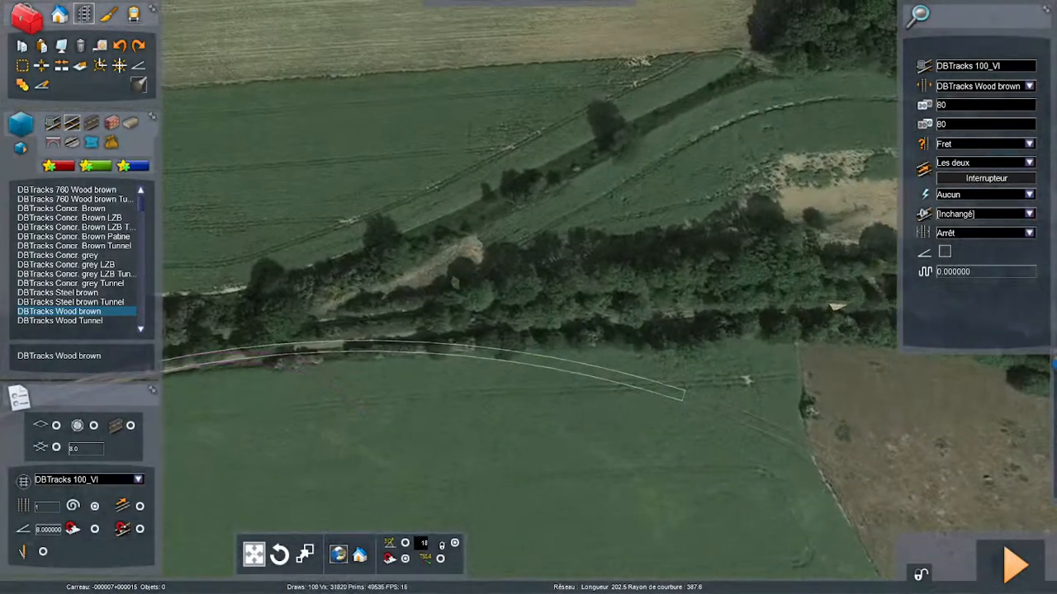
{"action": "key", "text": "Left"}
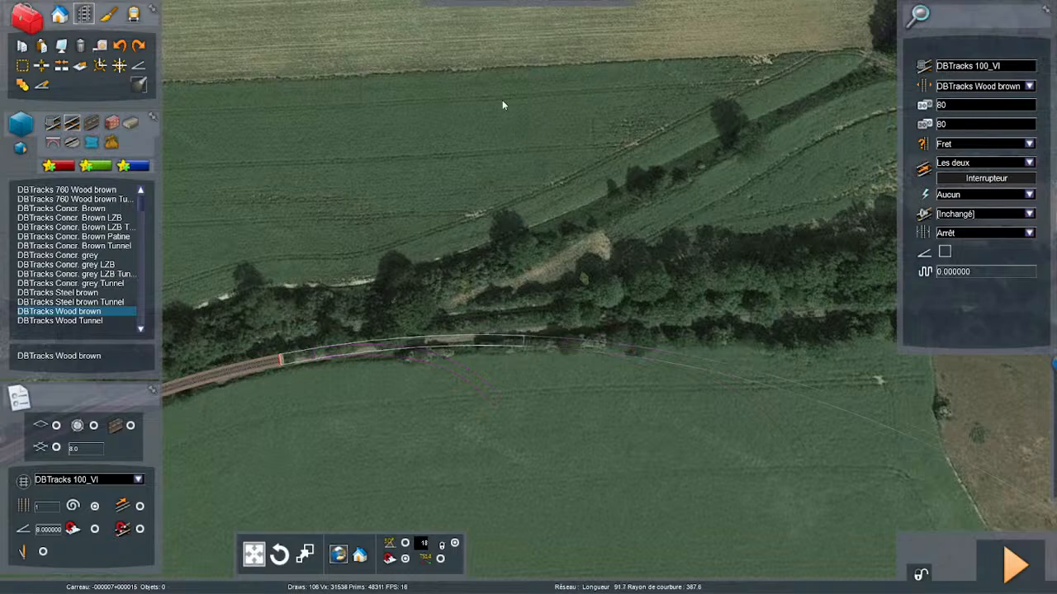
{"action": "mouse_move", "coordinate": [532, 3]}
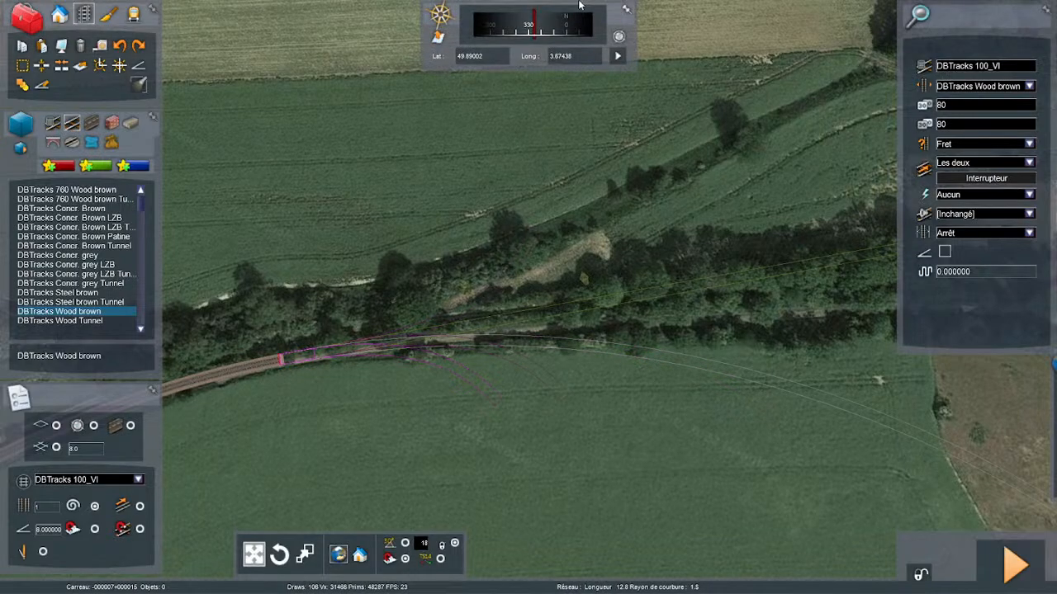
{"action": "left_click", "coordinate": [336, 265]}
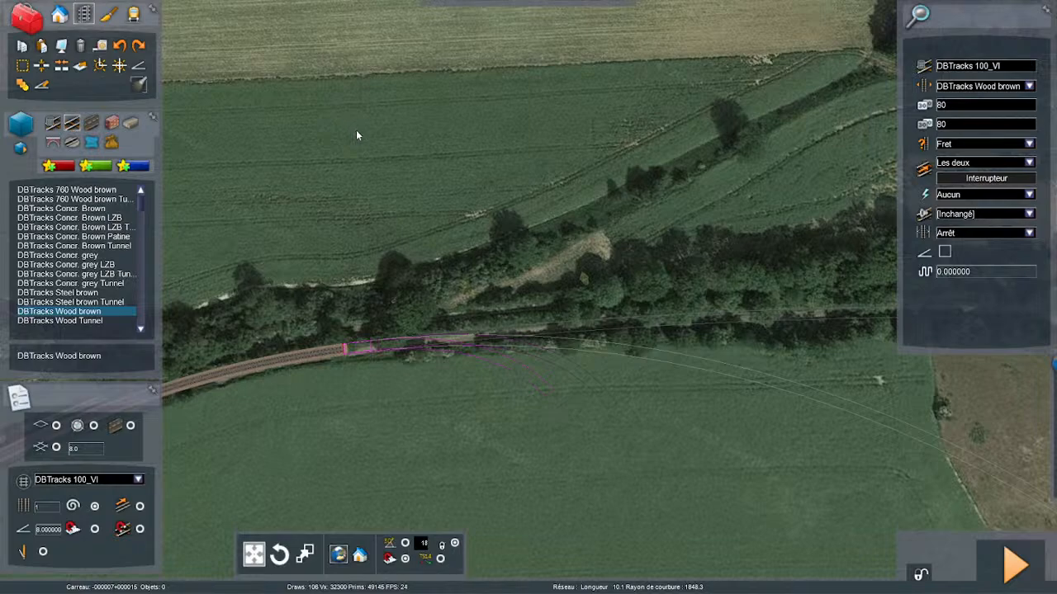
- Add a gentler curve about 83 m long with a radius of about 1848 m along the trackbed and end the run
{"action": "left_click", "coordinate": [591, 324]}
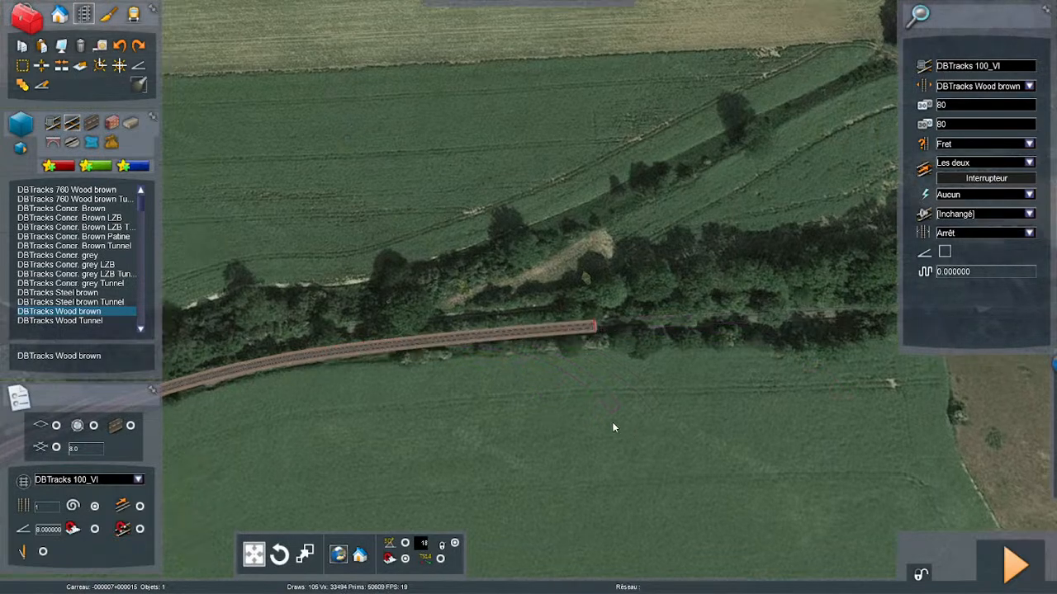
{"action": "right_click", "coordinate": [616, 411]}
{"action": "right_click_drag", "start_coordinate": [616, 411], "coordinate": [497, 348]}
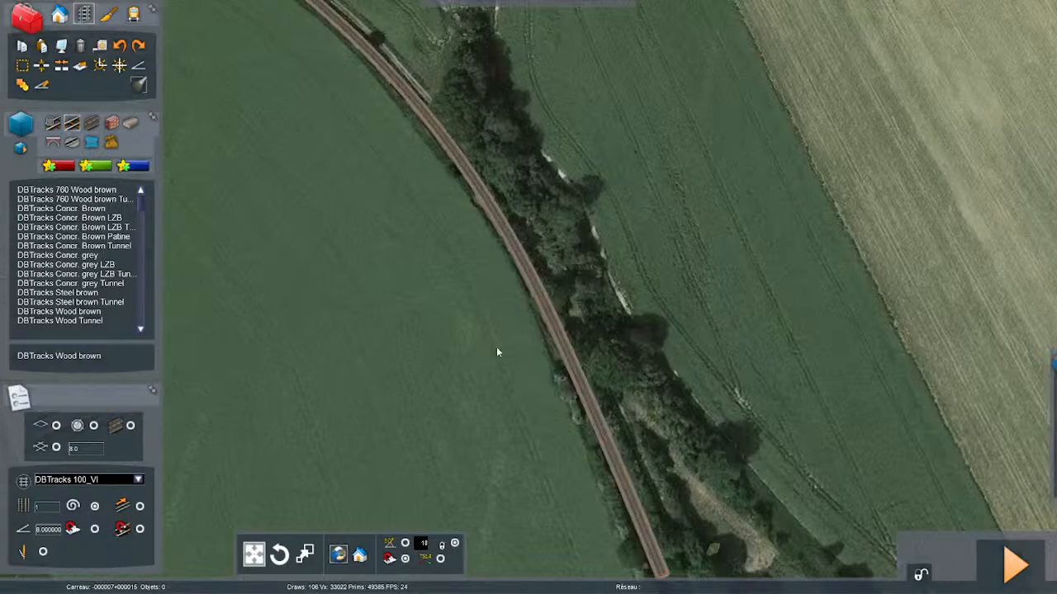
- Save the route changes
{"action": "left_click", "coordinate": [23, 66]}
{"action": "right_click_drag", "start_coordinate": [396, 297], "coordinate": [347, 215]}
{"action": "right_click_drag", "start_coordinate": [582, 365], "coordinate": [588, 371]}
{"action": "key", "text": "F2"}
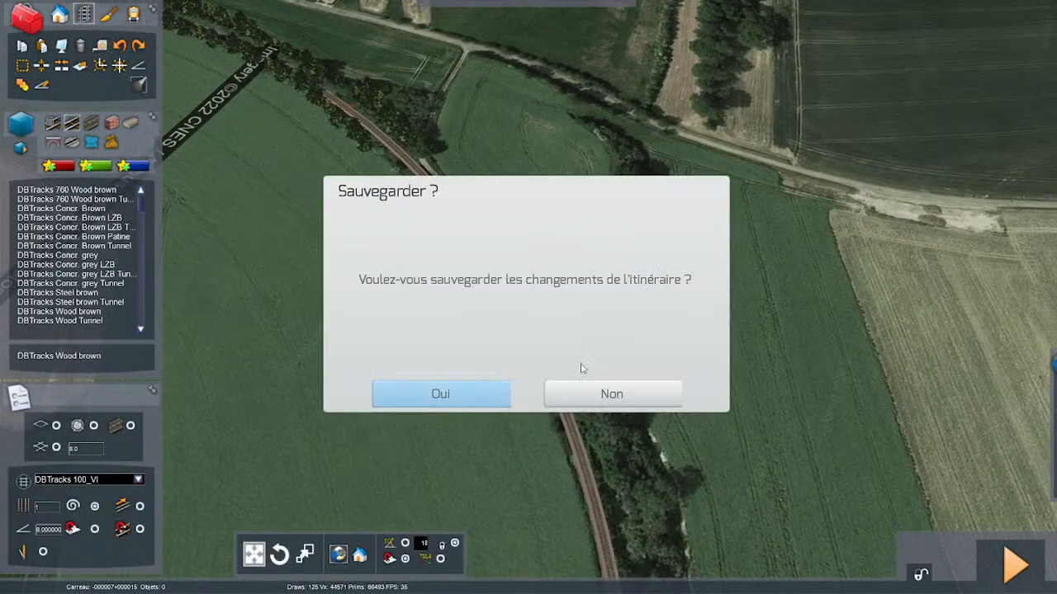
{"action": "left_click", "coordinate": [479, 392]}
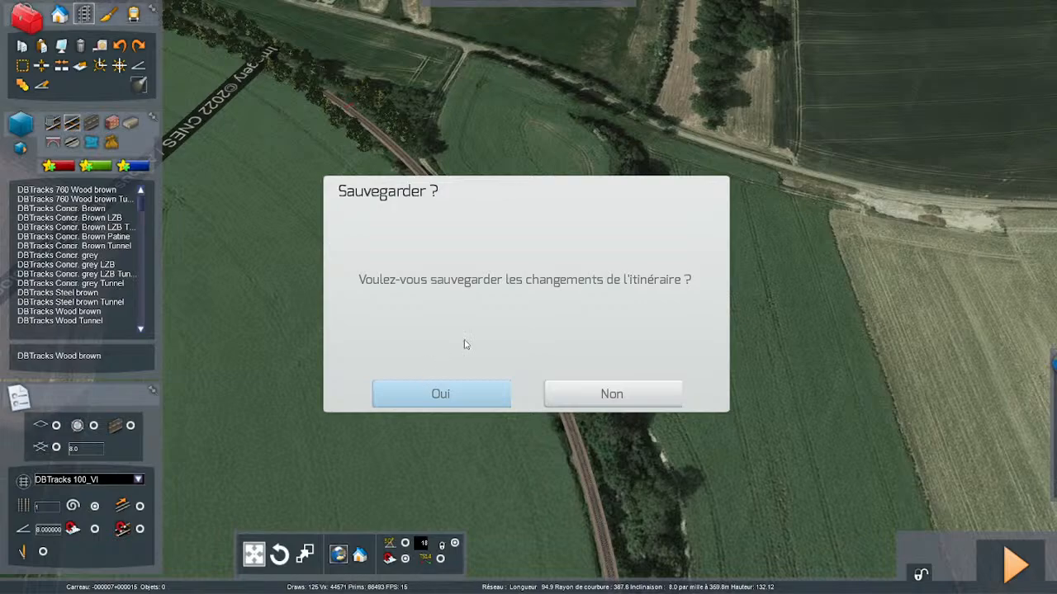
{"action": "key", "text": "Return"}
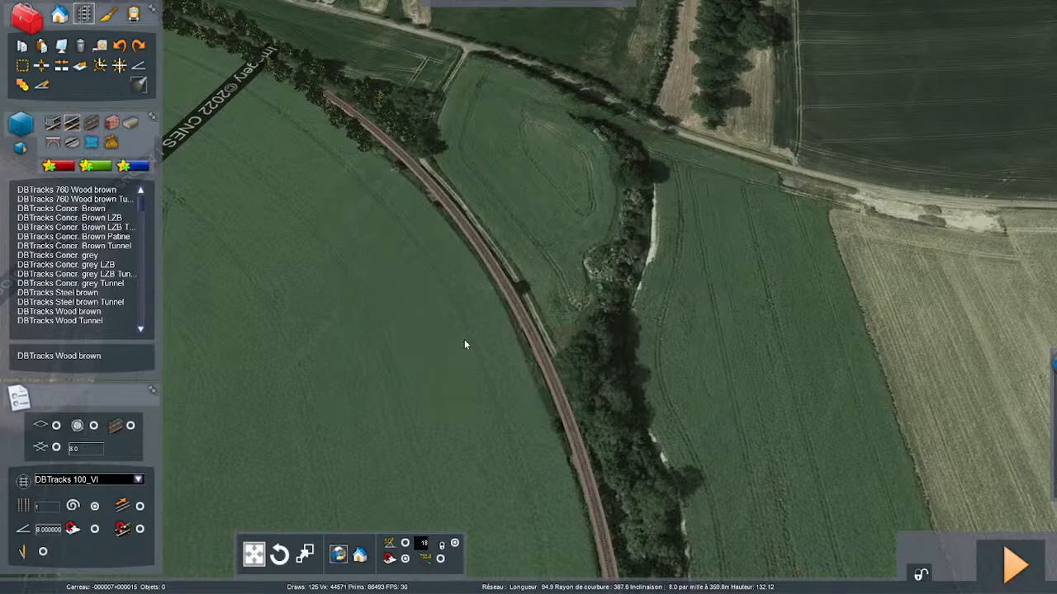
- Examine the trackbed and the newly laid track in perspective, from the buildings to the open fields
{"action": "right_click_drag", "start_coordinate": [490, 347], "coordinate": [465, 377]}
{"action": "key", "text": "Up"}
{"action": "key", "text": "Up"}
{"action": "key", "text": "Up"}
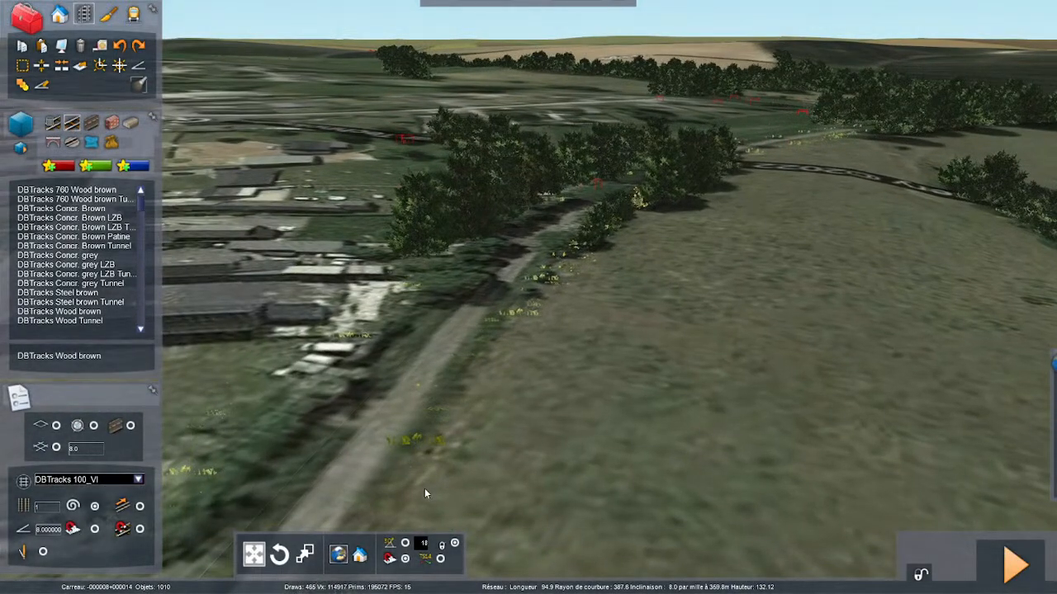
{"action": "right_click_drag", "start_coordinate": [551, 442], "coordinate": [469, 475]}
{"action": "key", "text": "Up"}
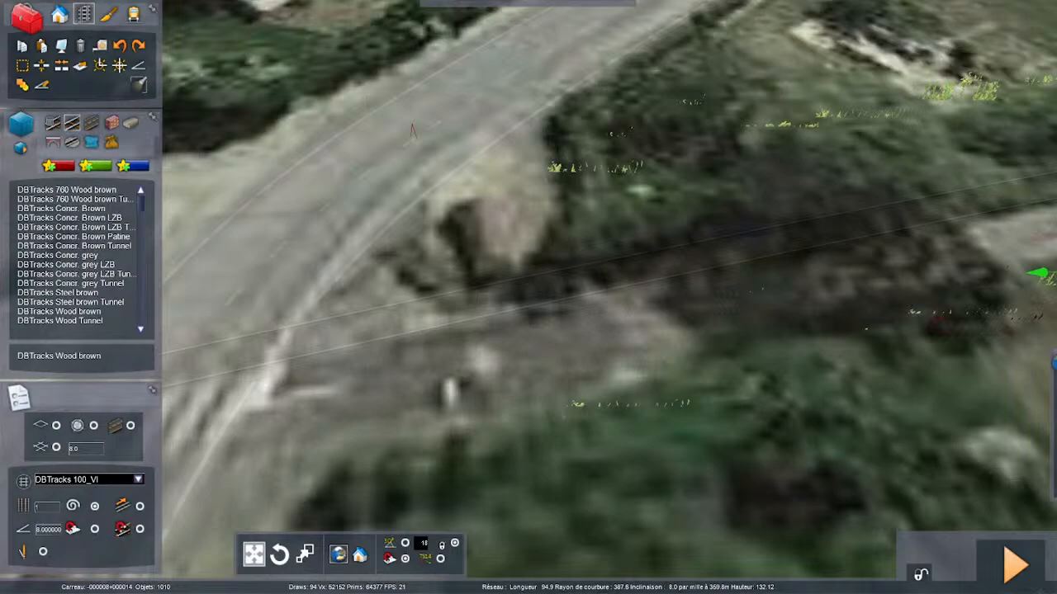
{"action": "left_click", "coordinate": [635, 440]}
{"action": "key", "text": "Up"}
{"action": "right_click_drag", "start_coordinate": [581, 384], "coordinate": [606, 429]}
{"action": "key", "text": "Up"}
{"action": "key", "text": "Up"}
{"action": "key", "text": "ctrl+v"}
{"action": "left_click", "coordinate": [607, 432]}
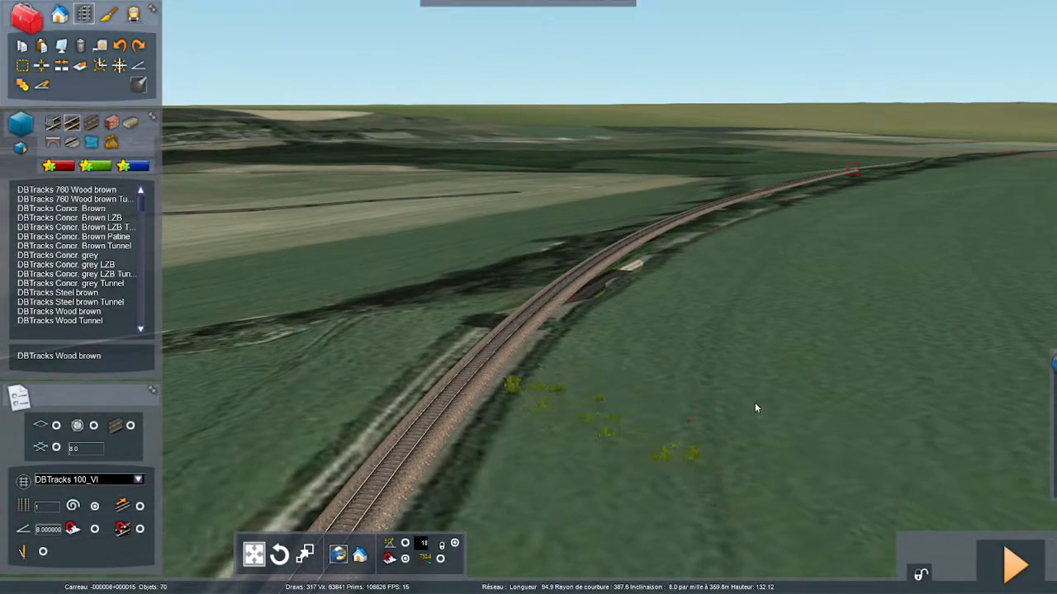
- Hide the satellite imagery overlay on the terrain around the track
{"action": "right_click_drag", "start_coordinate": [757, 408], "coordinate": [732, 407]}
{"action": "key", "text": "Up"}
{"action": "key", "text": "Up"}
{"action": "key", "text": "F8"}
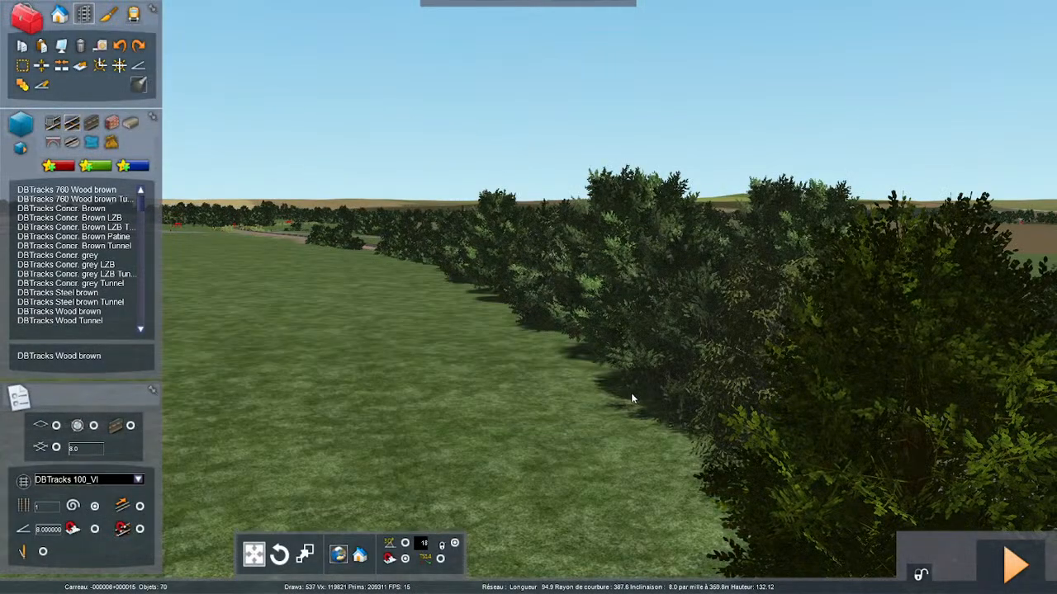
- Save the route changes again with the imagery overlay hidden
{"action": "key", "text": "F2"}
{"action": "left_click", "coordinate": [456, 394]}
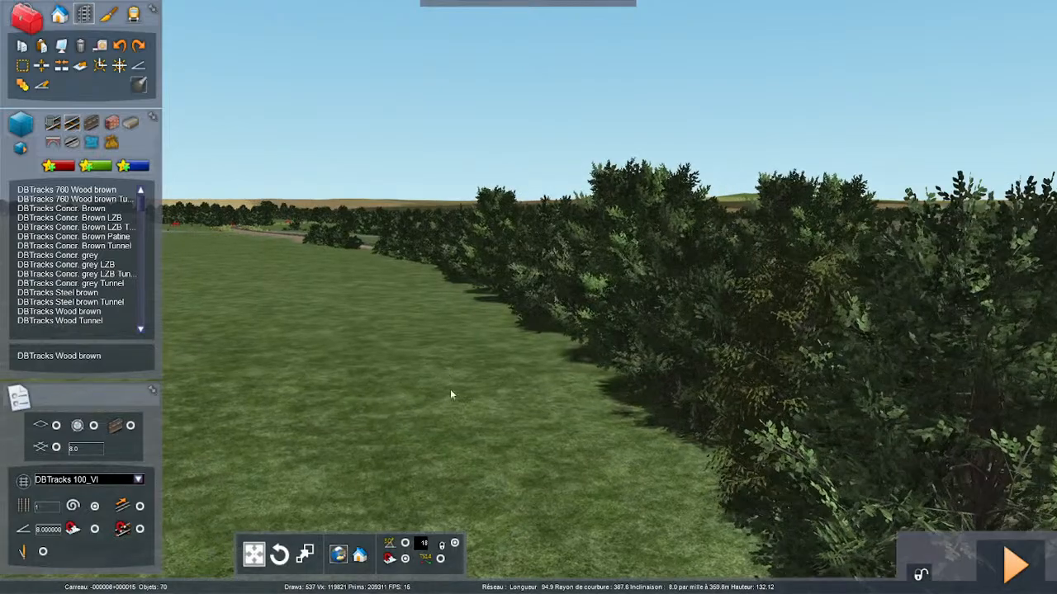
{"action": "right_click_drag", "start_coordinate": [452, 392], "coordinate": [50, 305]}
- Follow the existing line at ground level between the trees and the fence to inspect the track and its scenery
{"action": "key", "text": "Up"}
{"action": "key", "text": "Up"}
{"action": "key", "text": "Up"}
{"action": "key", "text": "Up"}
{"action": "key", "text": "Up"}
{"action": "key", "text": "Up"}
{"action": "key", "text": "Up"}
{"action": "key", "text": "Up"}
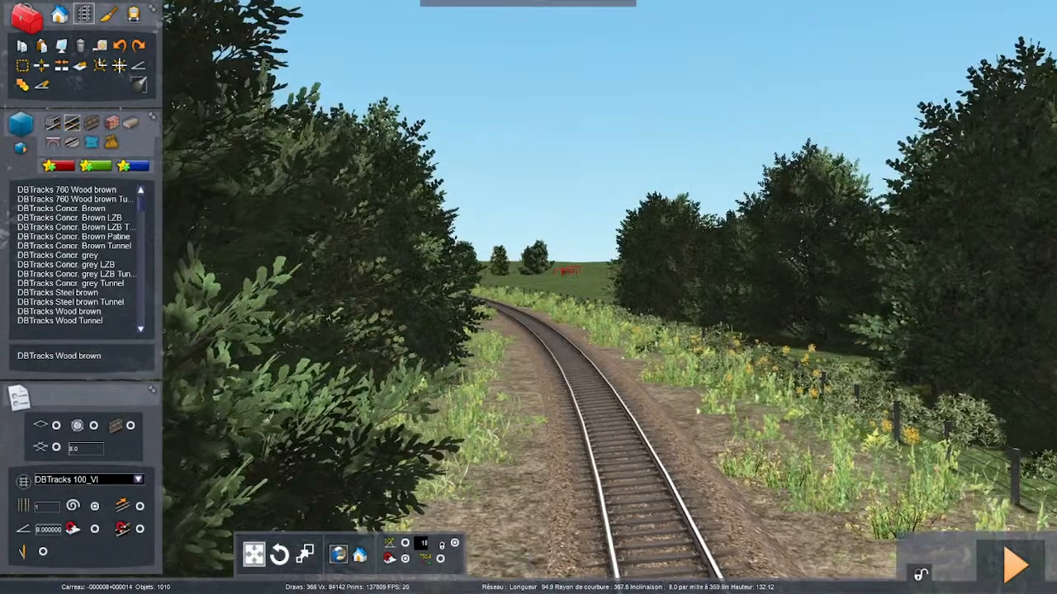
{"action": "key", "text": "Up"}
{"action": "key", "text": "Up"}
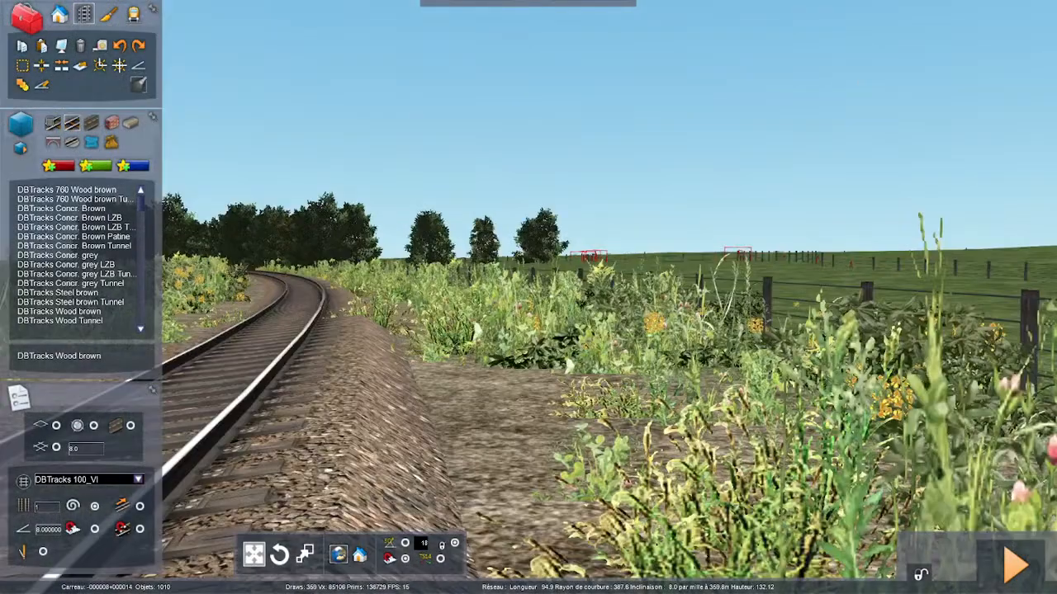
- Start a distance measurement on the track beside the marker post numbered 5
{"action": "key", "text": "Up"}
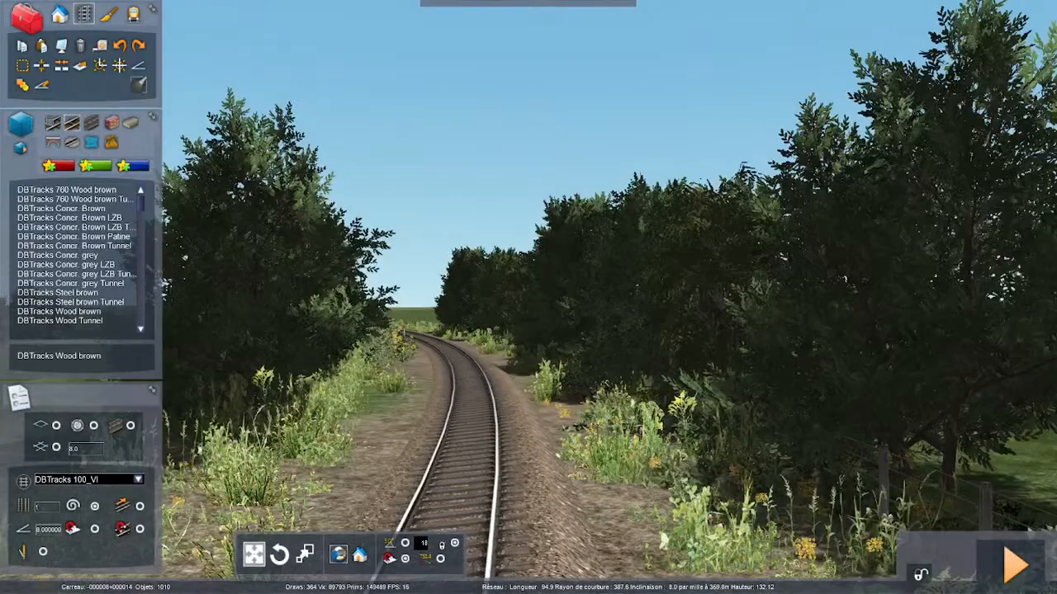
{"action": "right_click_drag", "start_coordinate": [529, 297], "coordinate": [437, 419]}
{"action": "key", "text": "Up"}
{"action": "key", "text": "Down"}
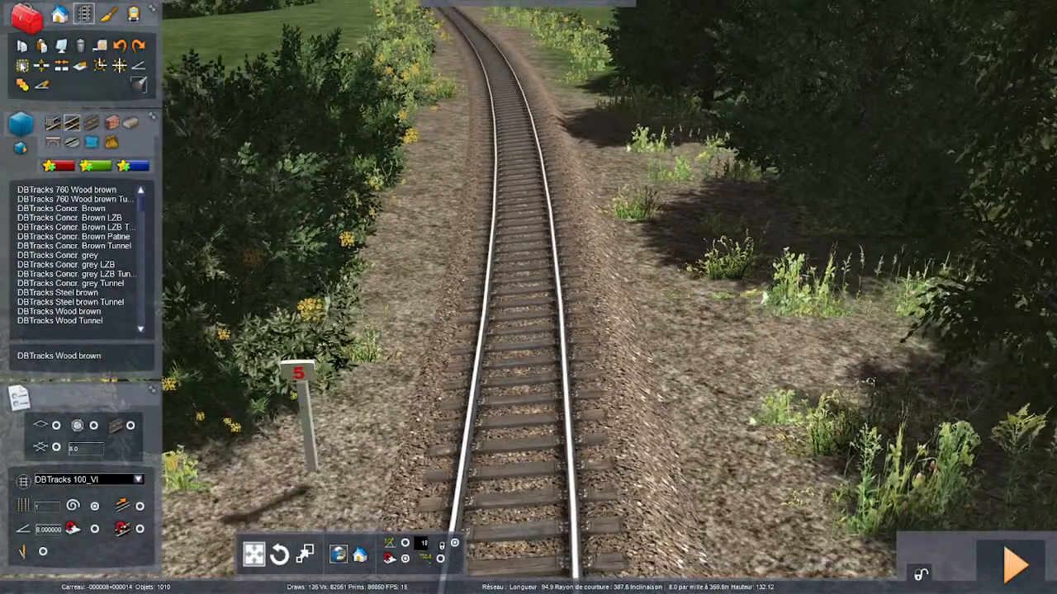
{"action": "left_click", "coordinate": [23, 67]}
{"action": "left_click", "coordinate": [519, 410]}
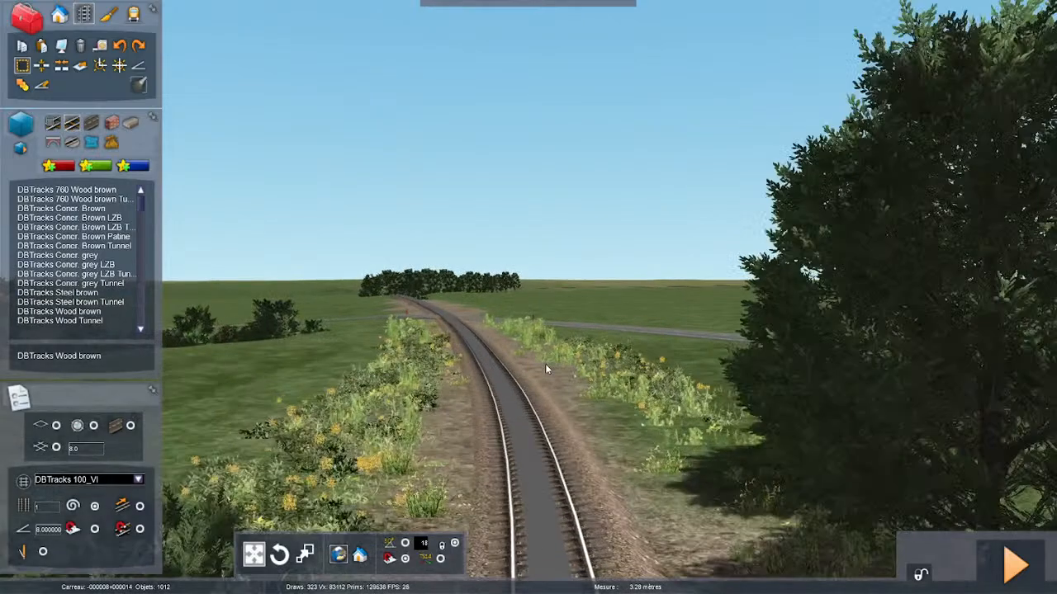
{"action": "left_click", "coordinate": [432, 432]}
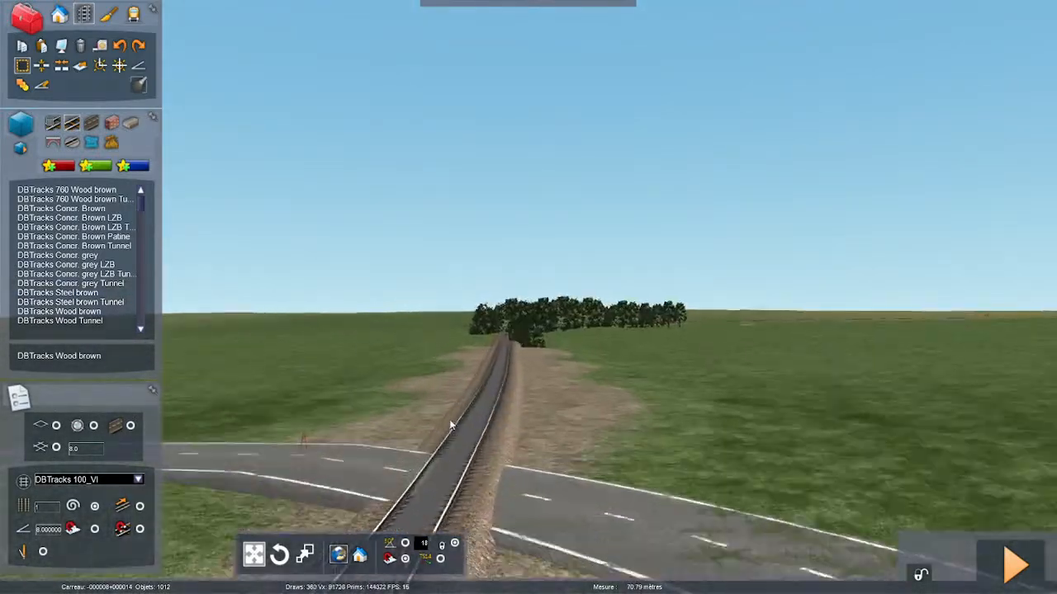
- Extend the measurement along the track past the lone trees and through the wooded stretch
{"action": "key", "text": "Up"}
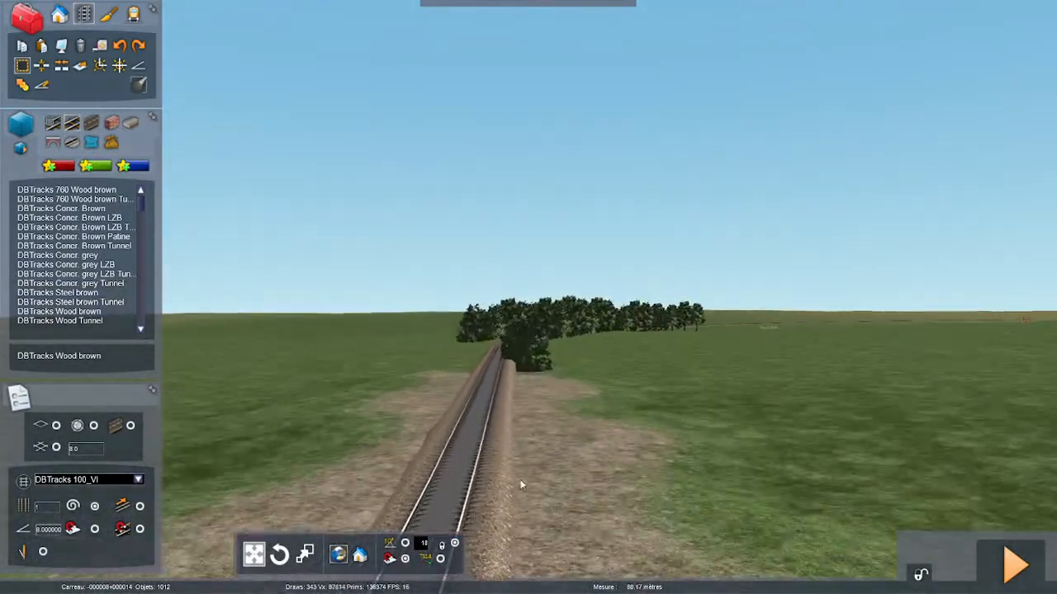
{"action": "left_click", "coordinate": [521, 484]}
{"action": "key", "text": "Up"}
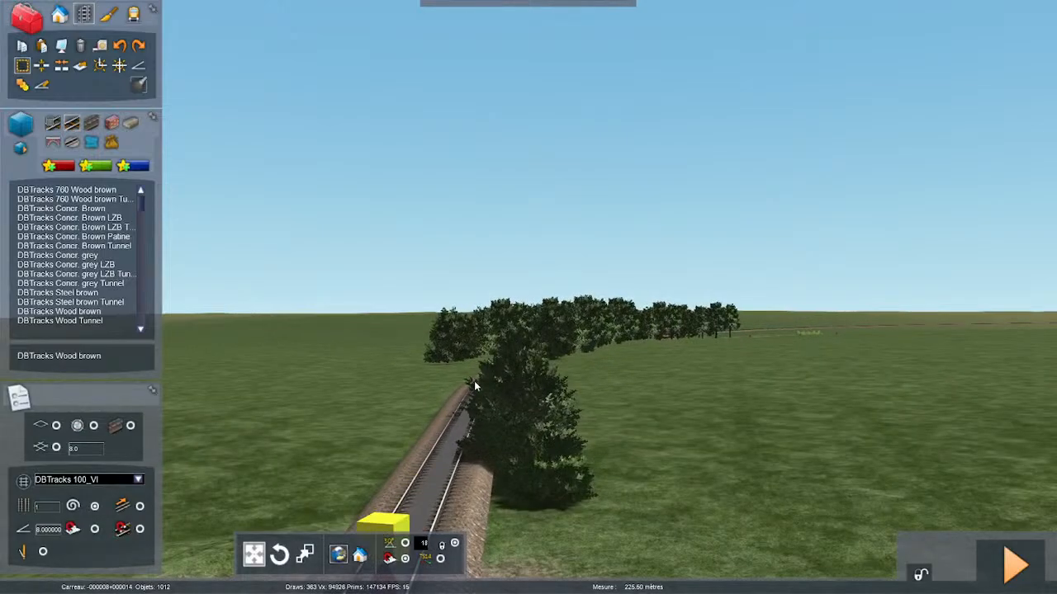
{"action": "key", "text": "Up"}
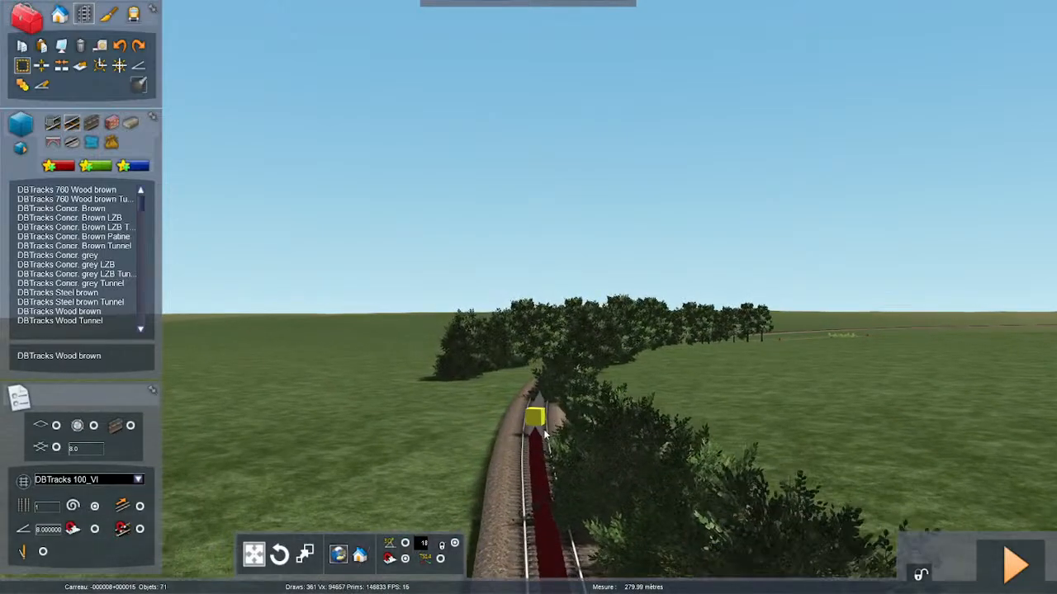
{"action": "key", "text": "Up"}
{"action": "key", "text": "Up"}
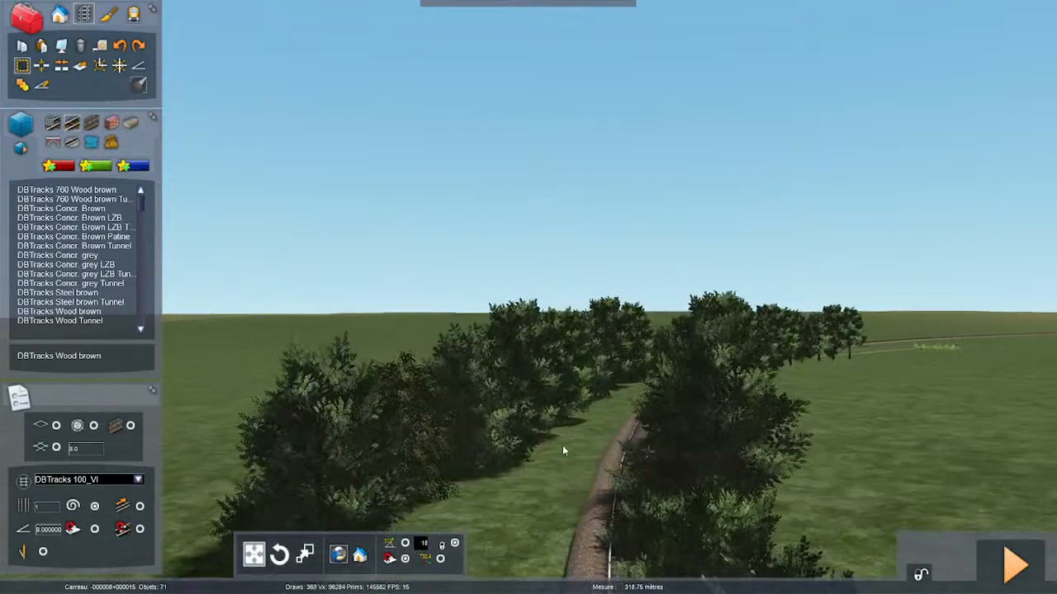
{"action": "key", "text": "Up"}
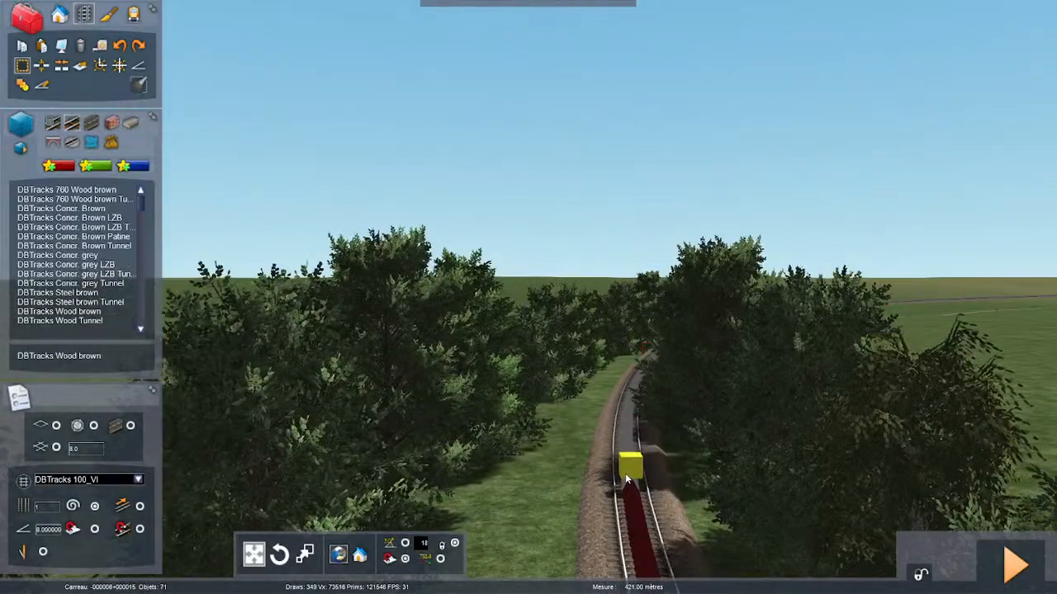
{"action": "key", "text": "Up"}
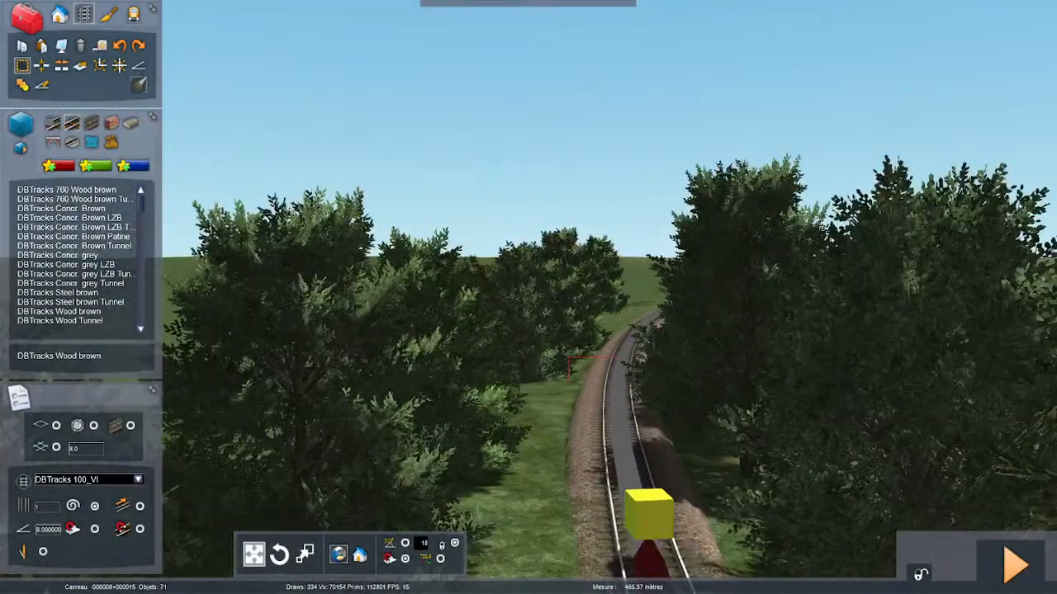
{"action": "key", "text": "Up"}
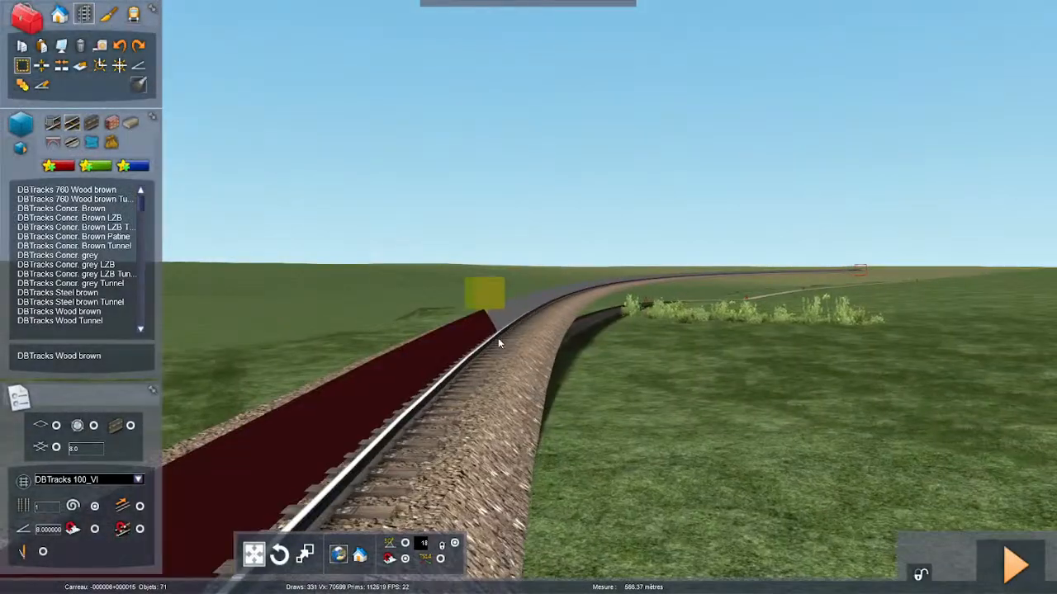
{"action": "key", "text": "Up"}
- Continue the measurement along the raised curve through the open fields
{"action": "right_click_drag", "start_coordinate": [514, 329], "coordinate": [491, 378]}
{"action": "key", "text": "Left"}
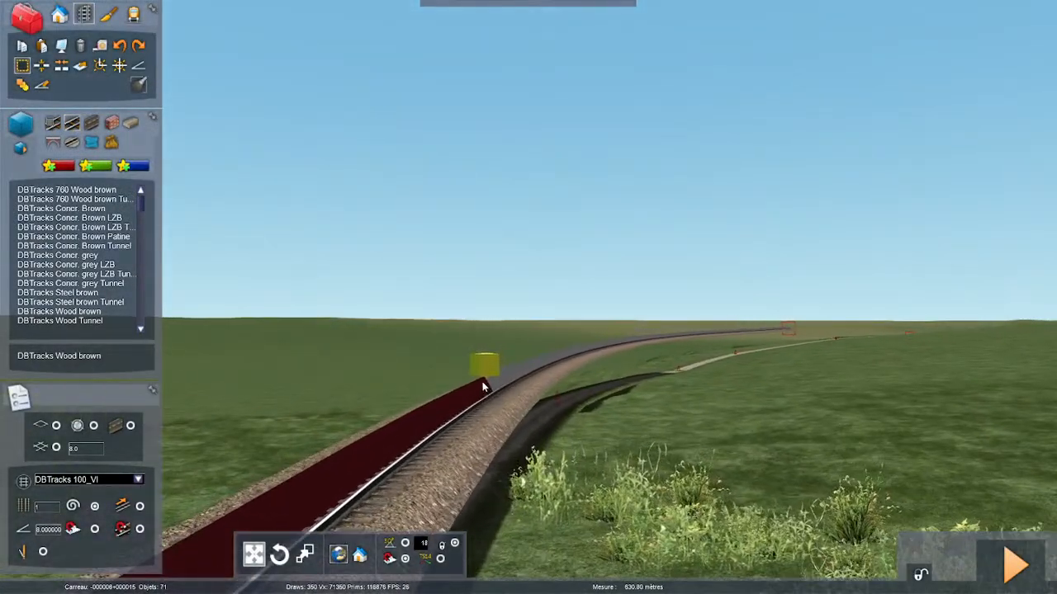
{"action": "key", "text": "Up"}
{"action": "key", "text": "Up"}
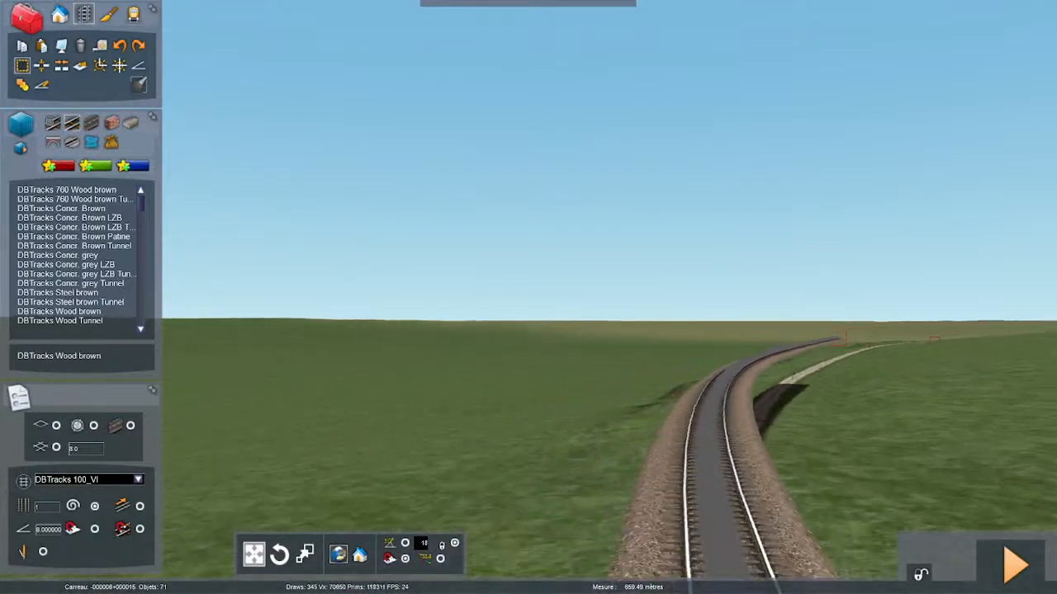
{"action": "key", "text": "Up"}
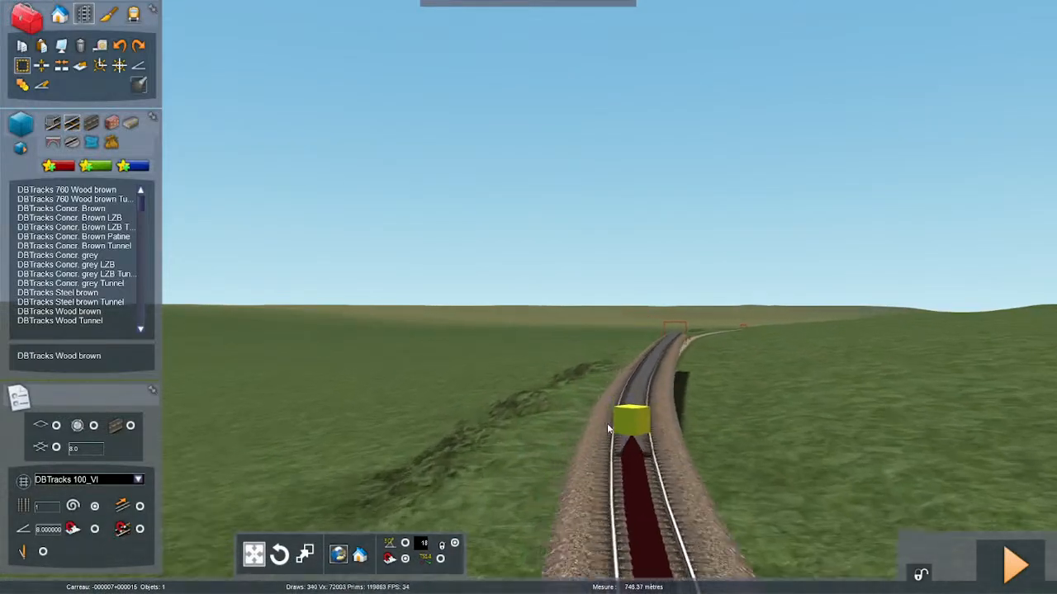
{"action": "key", "text": "Up"}
{"action": "key", "text": "Right"}
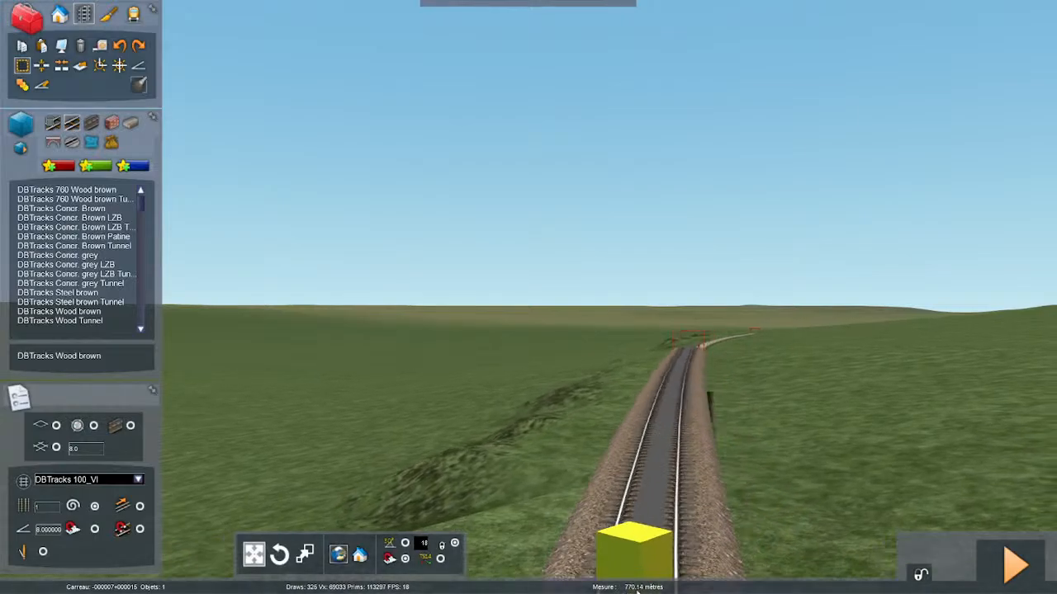
- Measure up to the end of the newly laid track, check that point from above, and end the measurement
{"action": "key", "text": "Up"}
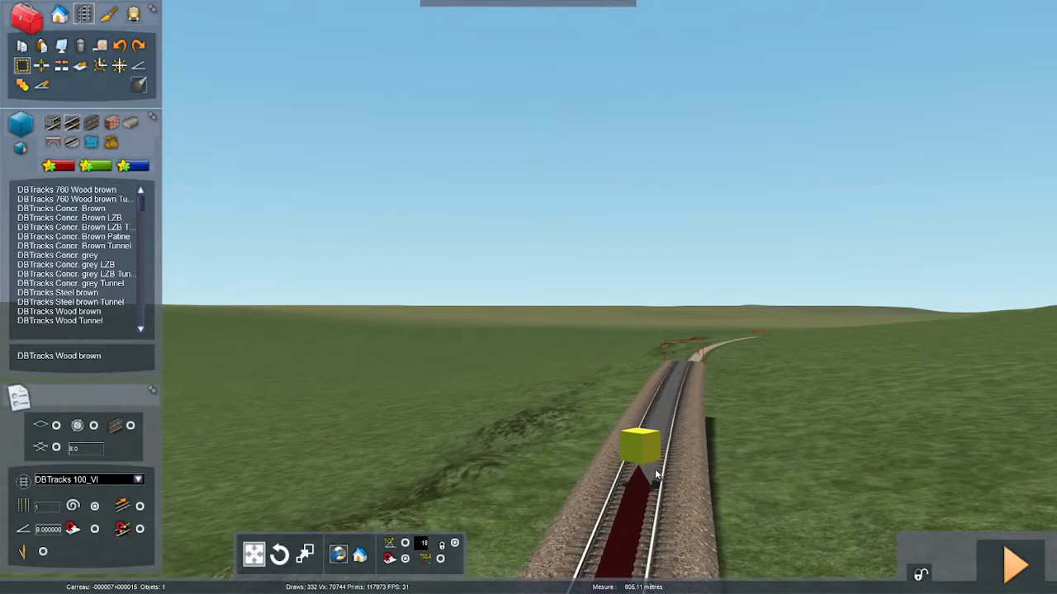
{"action": "left_click_drag", "start_coordinate": [644, 483], "coordinate": [669, 312]}
{"action": "key", "text": "Right"}
{"action": "key", "text": "Up"}
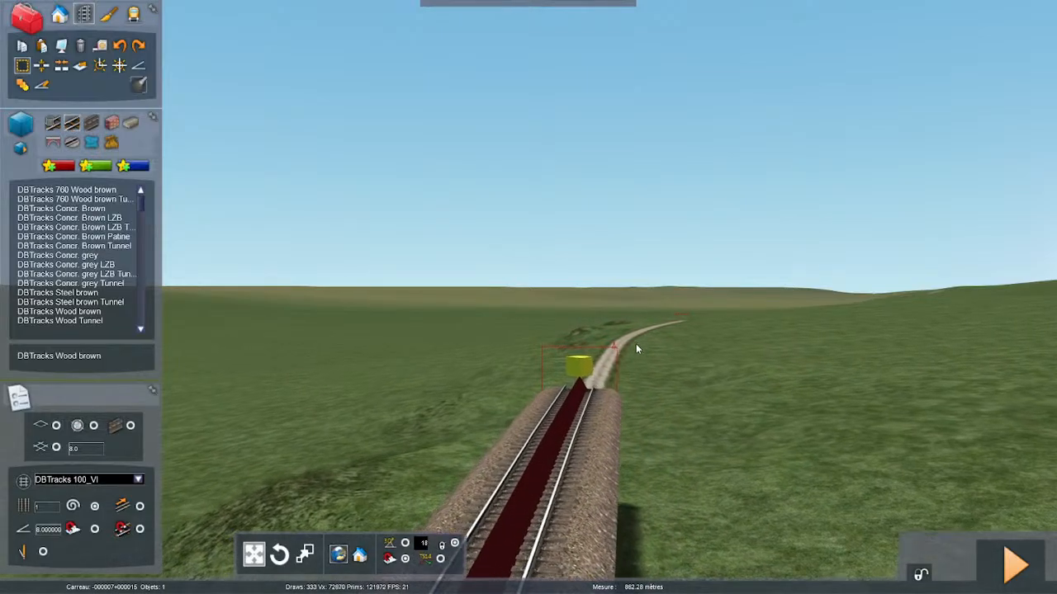
{"action": "right_click_drag", "start_coordinate": [636, 345], "coordinate": [669, 396]}
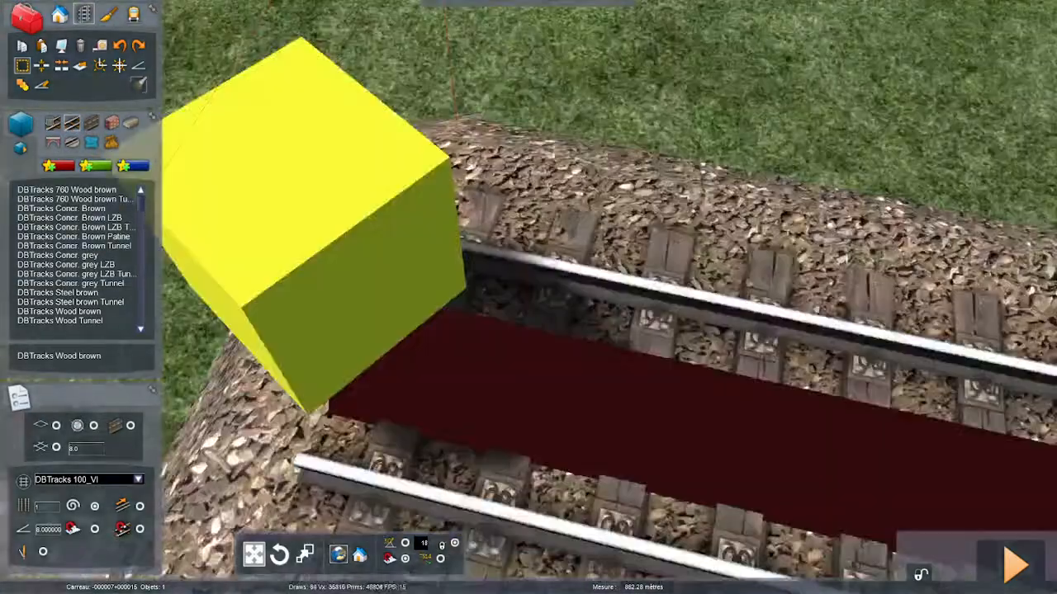
{"action": "scroll", "coordinate": [609, 297], "scroll_direction": "down", "scroll_amount": 5}
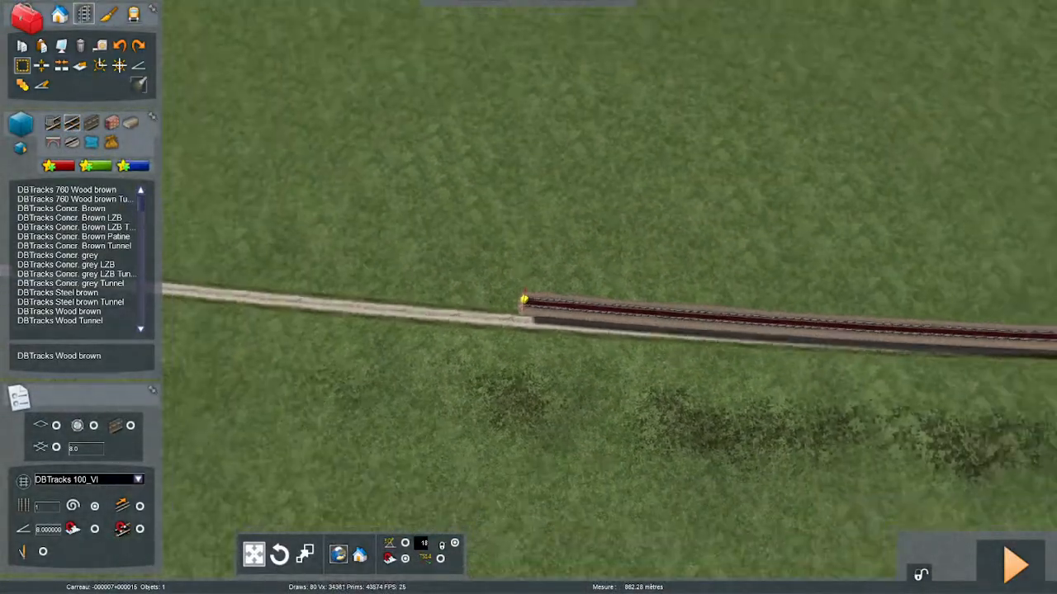
{"action": "right_click", "coordinate": [534, 310]}
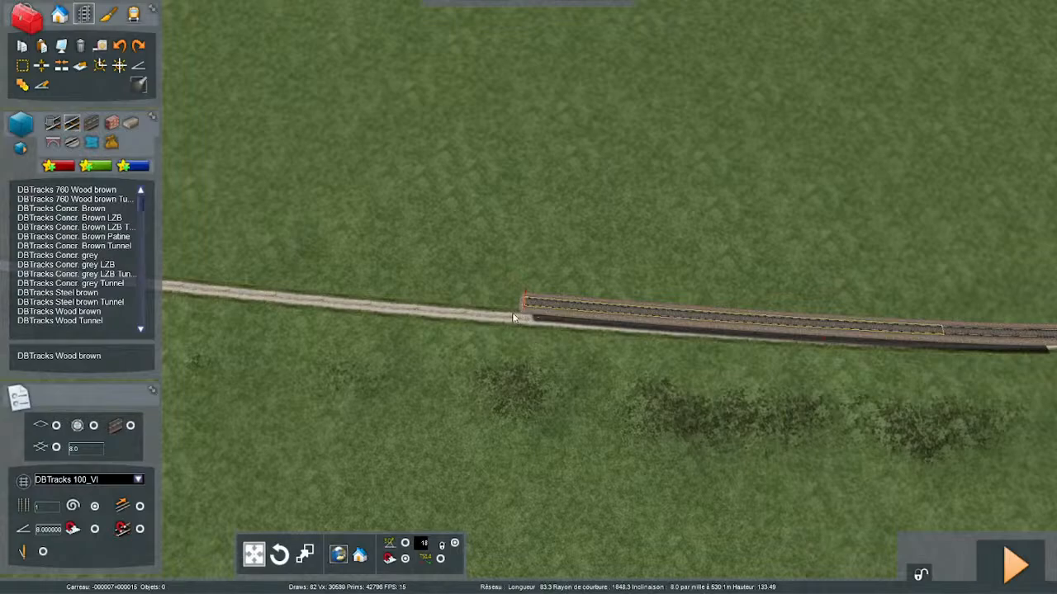
- Delete the last track sections at the outer end of the newly laid line
{"action": "left_click", "coordinate": [512, 319]}
{"action": "key", "text": "Delete"}
{"action": "right_click_drag", "start_coordinate": [508, 344], "coordinate": [570, 331]}
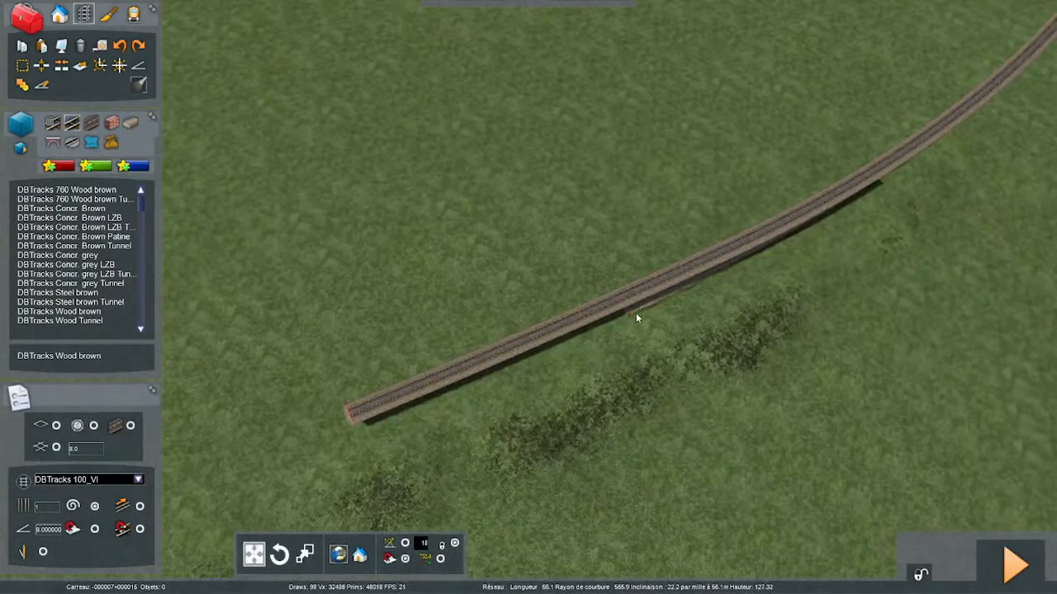
{"action": "right_click_drag", "start_coordinate": [635, 314], "coordinate": [626, 311]}
{"action": "key", "text": "Left"}
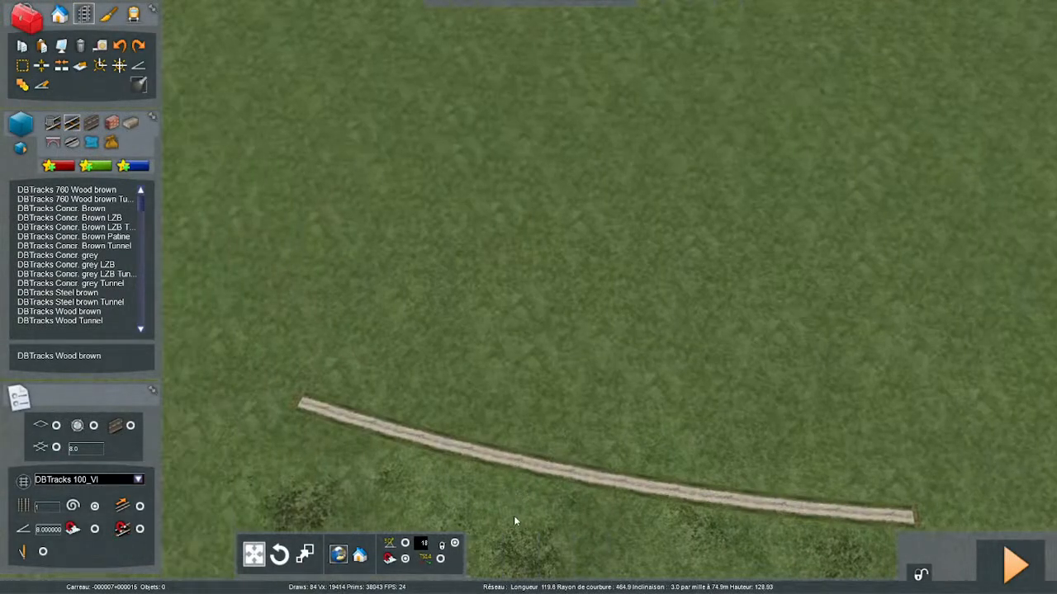
{"action": "key", "text": "Delete"}
{"action": "key", "text": "Right"}
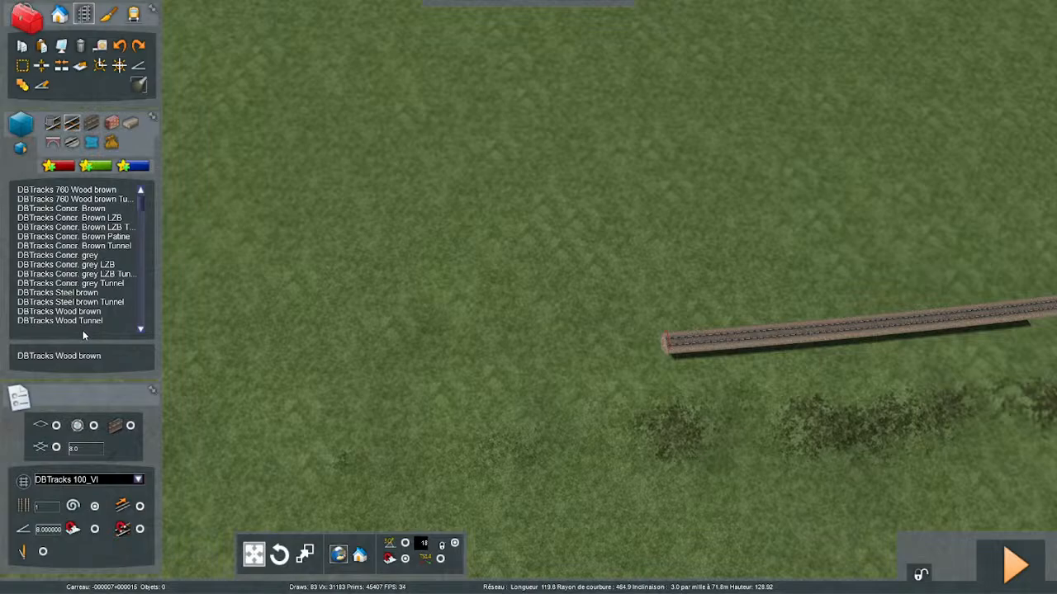
- Choose the DBTracks Wood brown track and set its electrification to Aucun
{"action": "scroll", "coordinate": [100, 363], "scroll_direction": "up", "scroll_amount": 2}
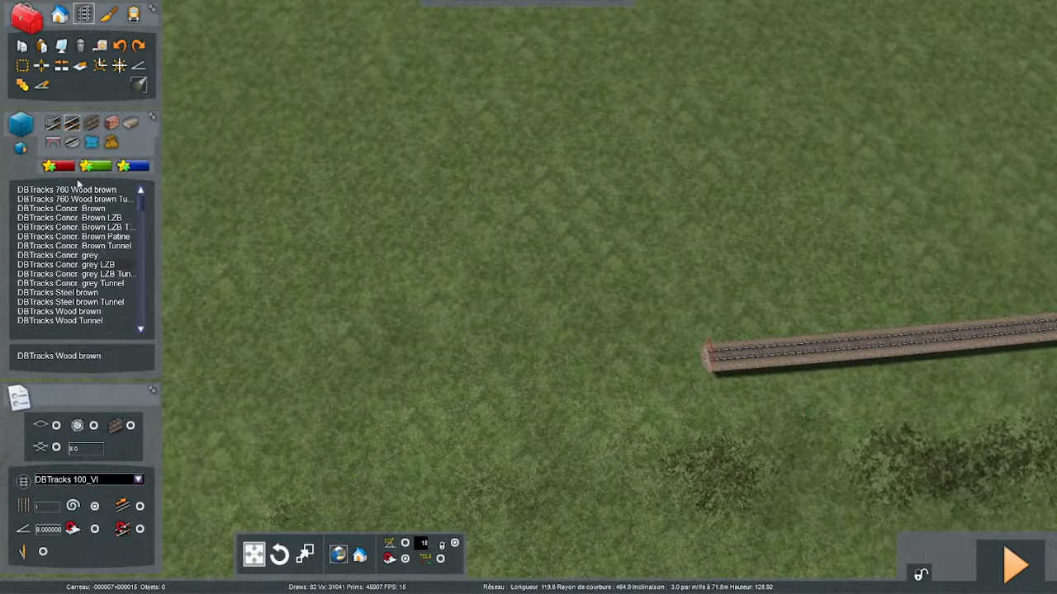
{"action": "left_click", "coordinate": [99, 313]}
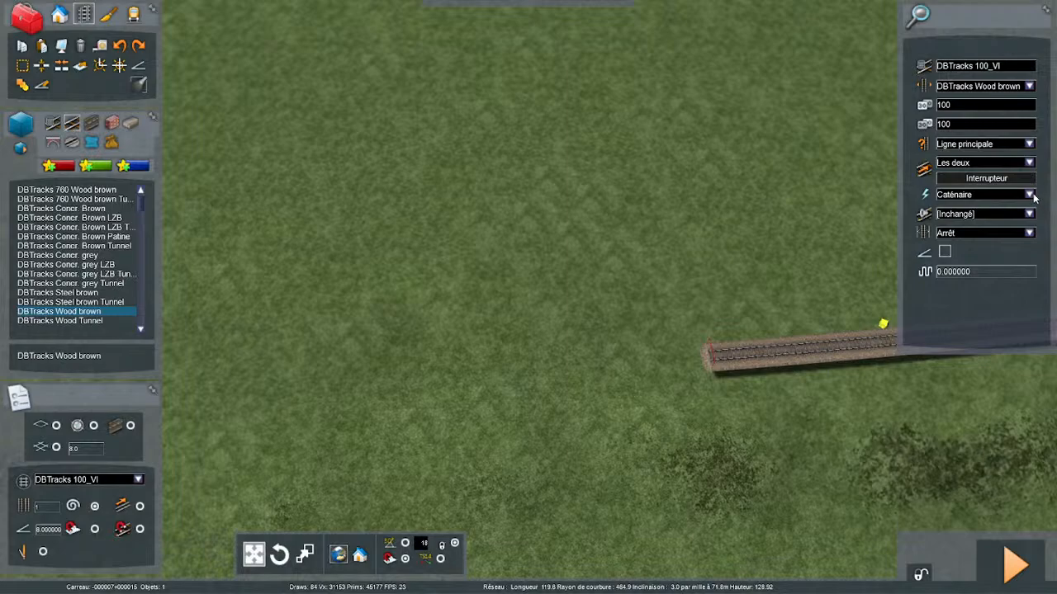
{"action": "left_click", "coordinate": [1030, 195]}
{"action": "left_click", "coordinate": [988, 213]}
- Lay a curved section about 70 m long with a radius of about 1848 m from the track end along the wooded trackbed
{"action": "left_click", "coordinate": [705, 360]}
{"action": "mouse_move", "coordinate": [488, 394]}
{"action": "right_mouse_down"}
{"action": "mouse_move", "coordinate": [553, 395]}
{"action": "mouse_move", "coordinate": [479, 397]}
{"action": "right_mouse_up"}
{"action": "scroll", "coordinate": [488, 397], "scroll_direction": "down", "scroll_amount": 3}
{"action": "scroll", "coordinate": [459, 396], "scroll_direction": "up", "scroll_amount": 3}
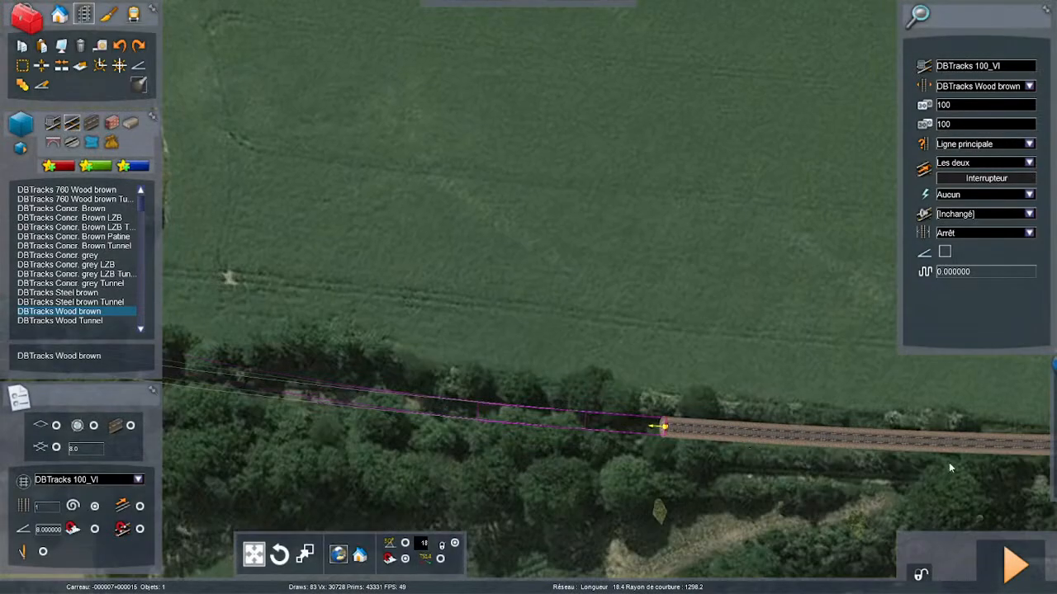
{"action": "right_click_drag", "start_coordinate": [948, 463], "coordinate": [797, 449]}
{"action": "key", "text": "Left"}
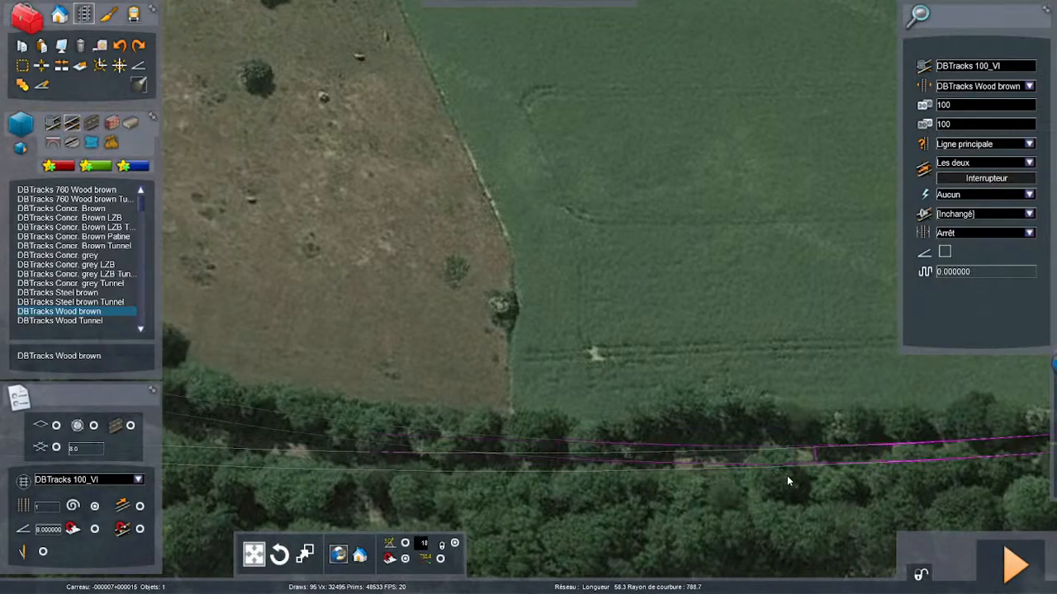
{"action": "key", "text": "Left"}
{"action": "scroll", "coordinate": [674, 442], "scroll_direction": "down", "scroll_amount": 2}
{"action": "key", "text": "Left"}
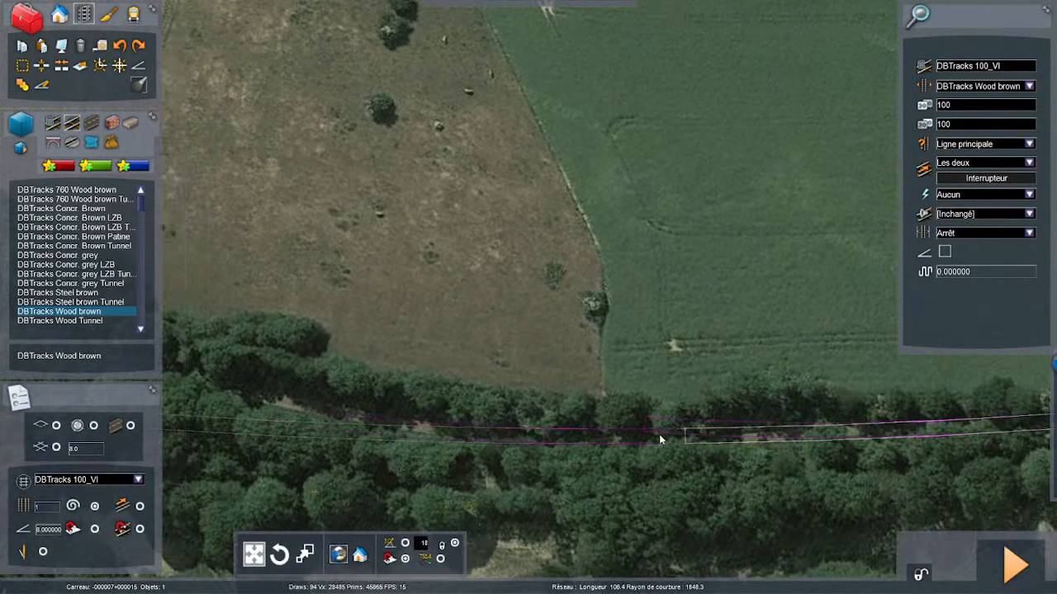
{"action": "key", "text": "Left"}
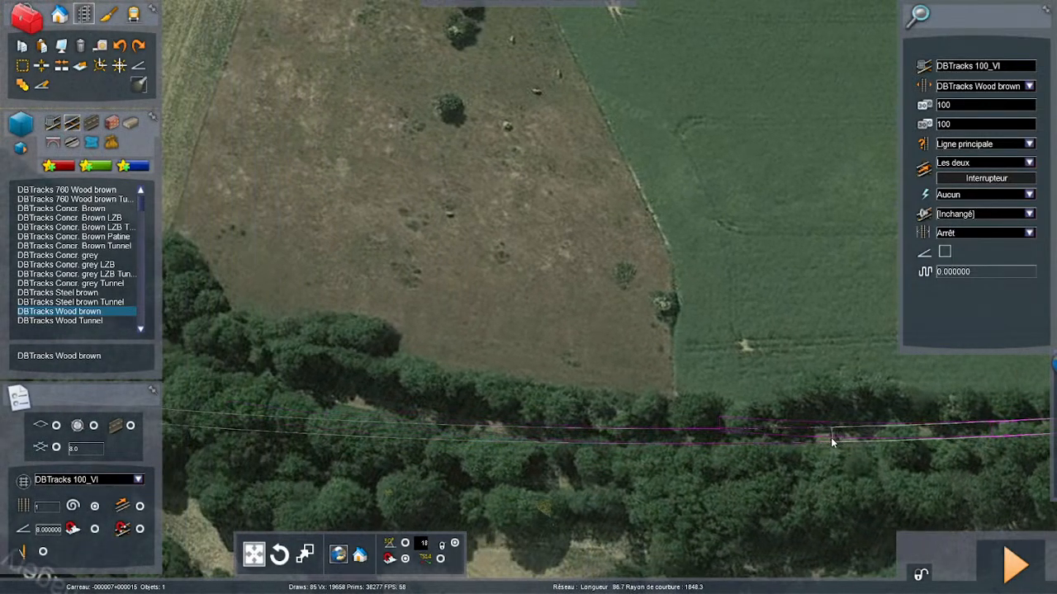
{"action": "scroll", "coordinate": [851, 436], "scroll_direction": "down", "scroll_amount": 3}
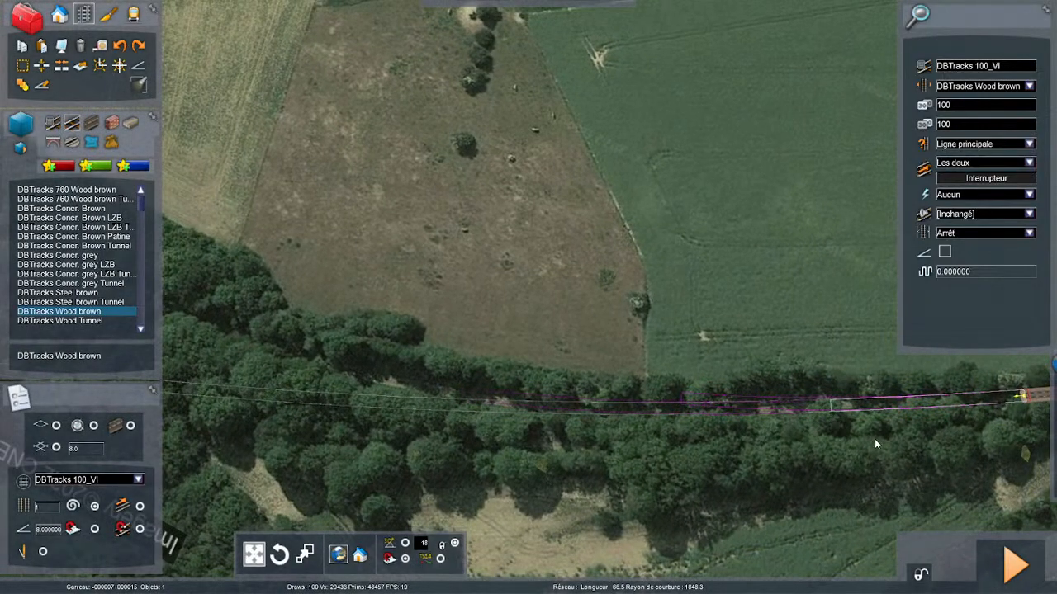
{"action": "left_click", "coordinate": [815, 412]}
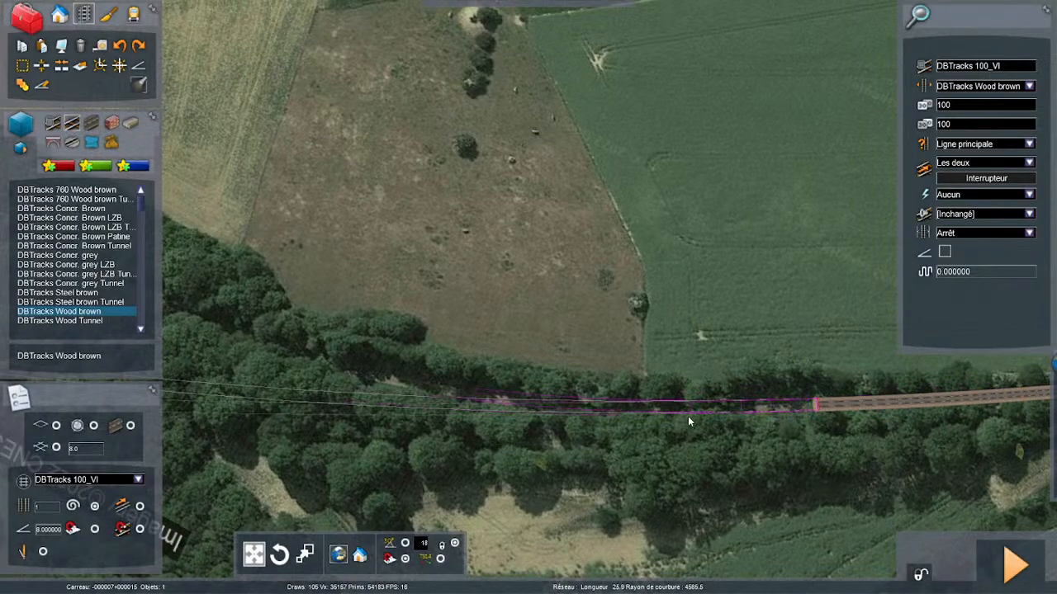
{"action": "key", "text": "Left"}
{"action": "right_click_drag", "start_coordinate": [511, 387], "coordinate": [545, 387]}
{"action": "key", "text": "Left"}
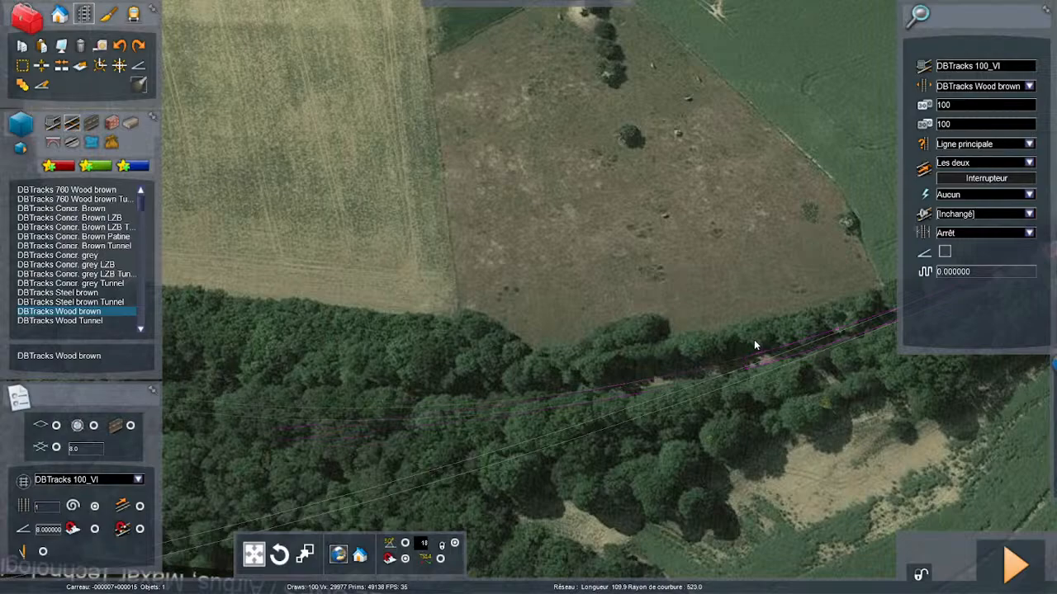
{"action": "right_click", "coordinate": [711, 341]}
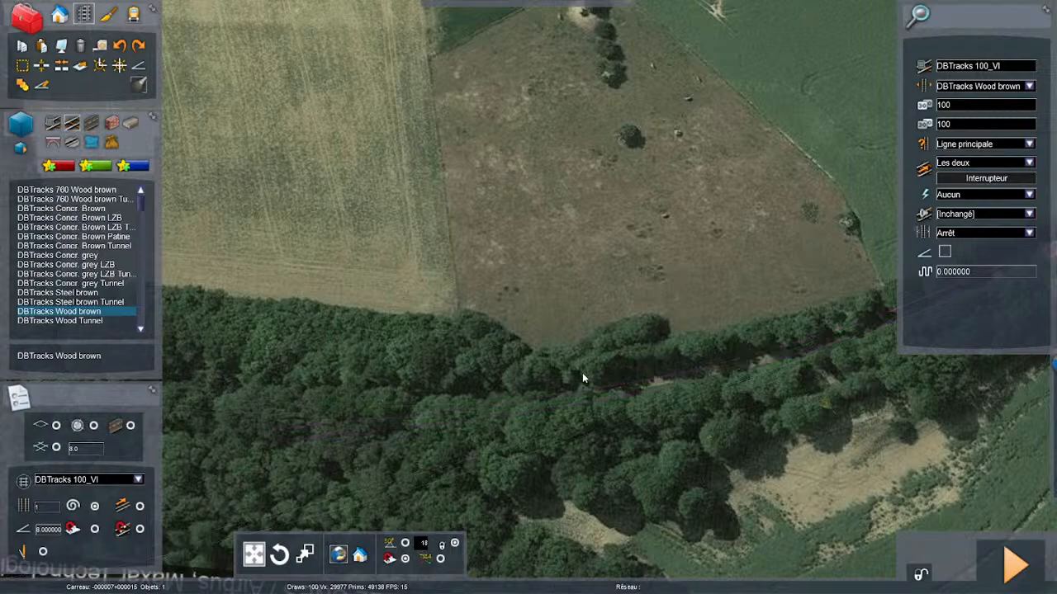
{"action": "key", "text": "Left"}
{"action": "right_click_drag", "start_coordinate": [790, 375], "coordinate": [719, 378]}
{"action": "key", "text": "Right"}
{"action": "scroll", "coordinate": [719, 375], "scroll_direction": "up", "scroll_amount": 1}
{"action": "left_click", "coordinate": [708, 350]}
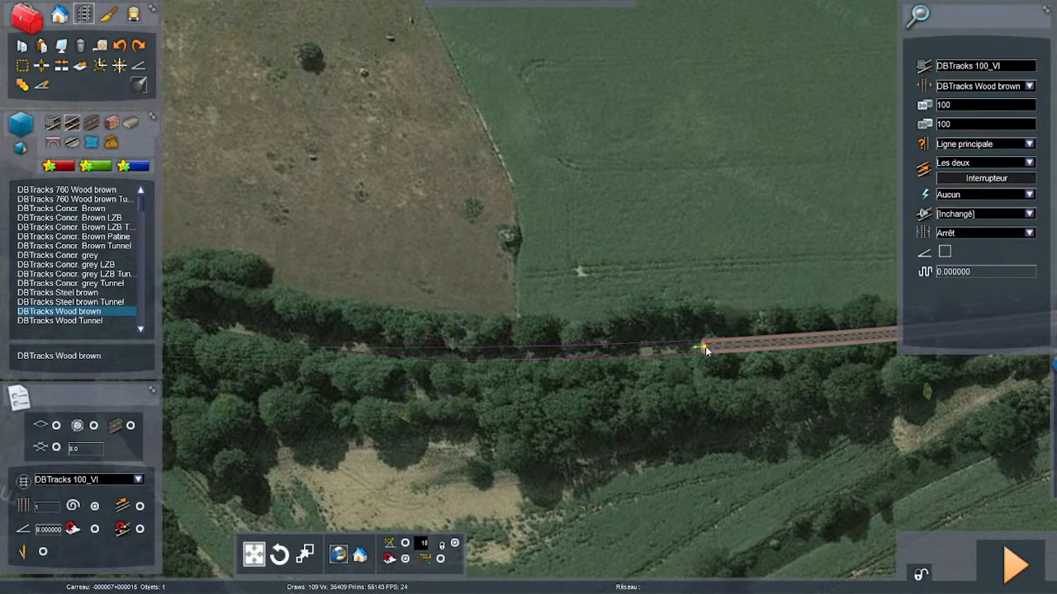
- Set the line type to Fret and the first speed limit to 80, also entering 80 over the line type
{"action": "left_click", "coordinate": [1029, 146]}
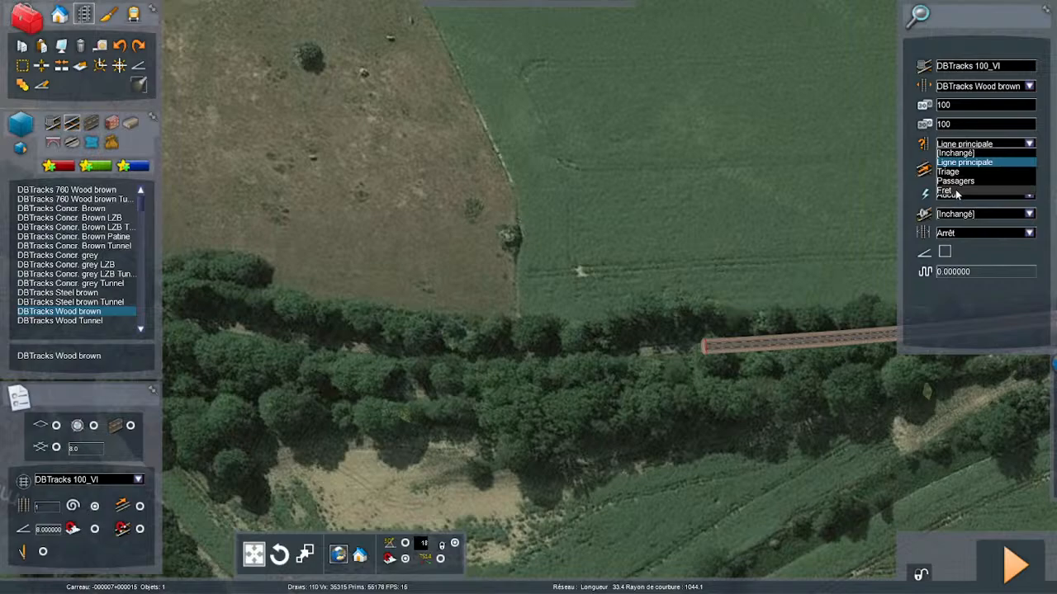
{"action": "left_click", "coordinate": [956, 189]}
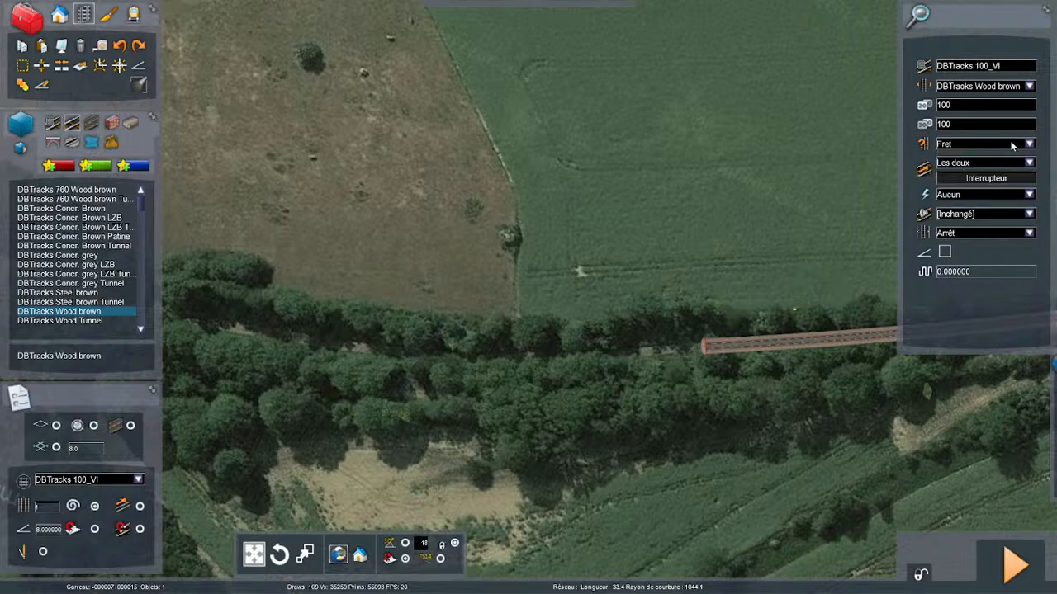
{"action": "left_click_drag", "start_coordinate": [955, 105], "coordinate": [916, 98]}
{"action": "left_click", "coordinate": [954, 145]}
{"action": "type", "text": "80"}
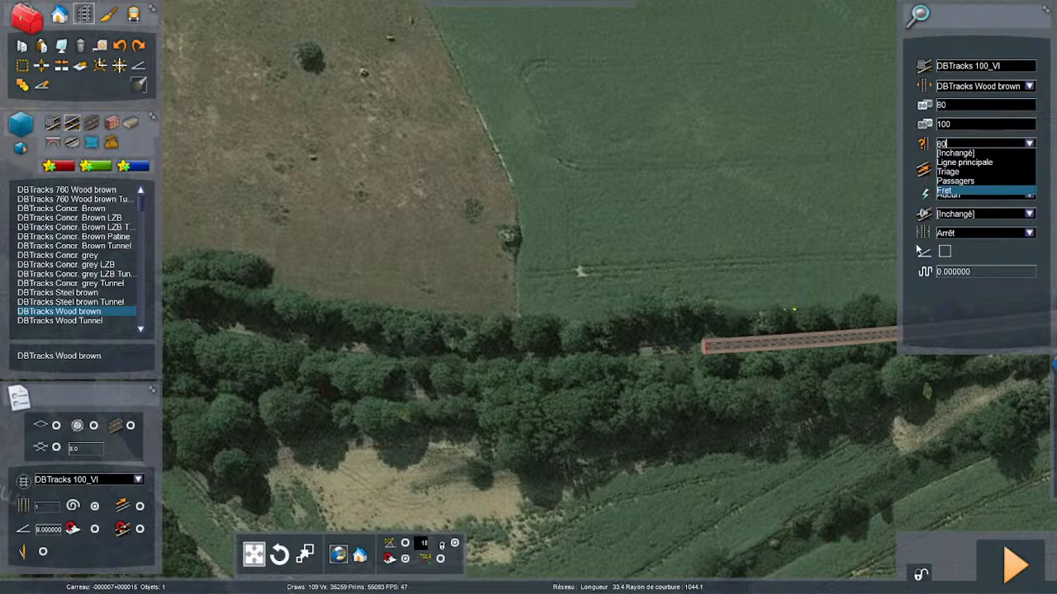
- Try to continue the track through the wood with one curve about 265 m long and about 670 m in radius
{"action": "scroll", "coordinate": [755, 348], "scroll_direction": "up", "scroll_amount": 3}
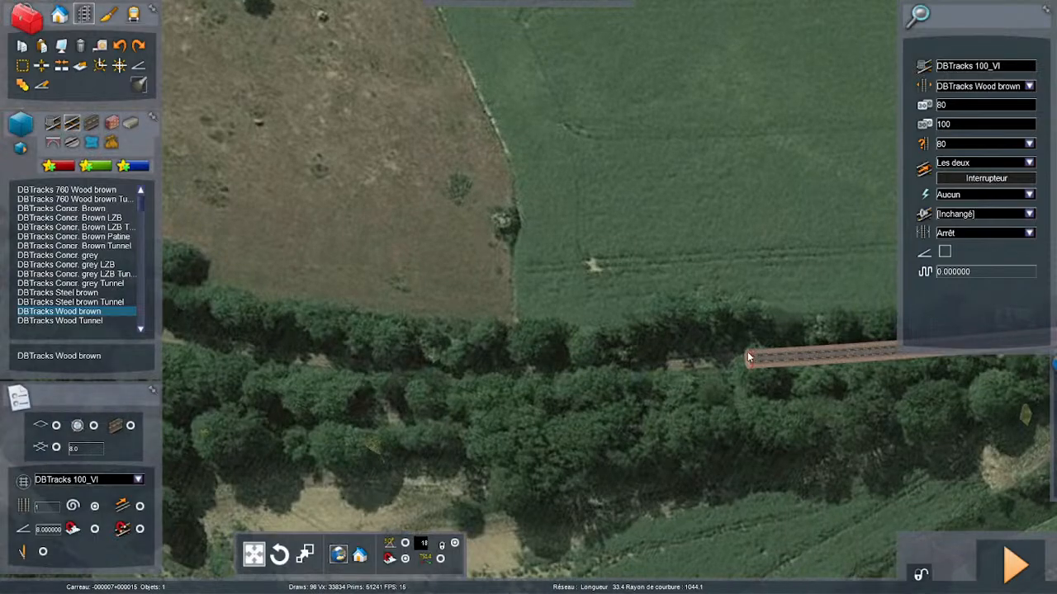
{"action": "key", "text": "Left"}
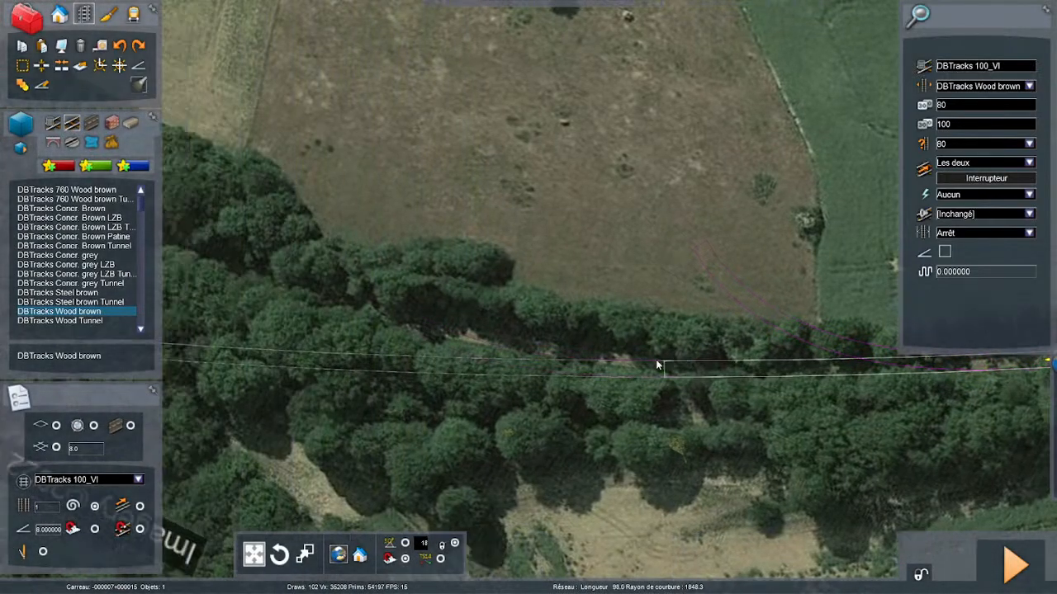
{"action": "scroll", "coordinate": [735, 357], "scroll_direction": "down", "scroll_amount": 2}
{"action": "scroll", "coordinate": [834, 362], "scroll_direction": "down", "scroll_amount": 1}
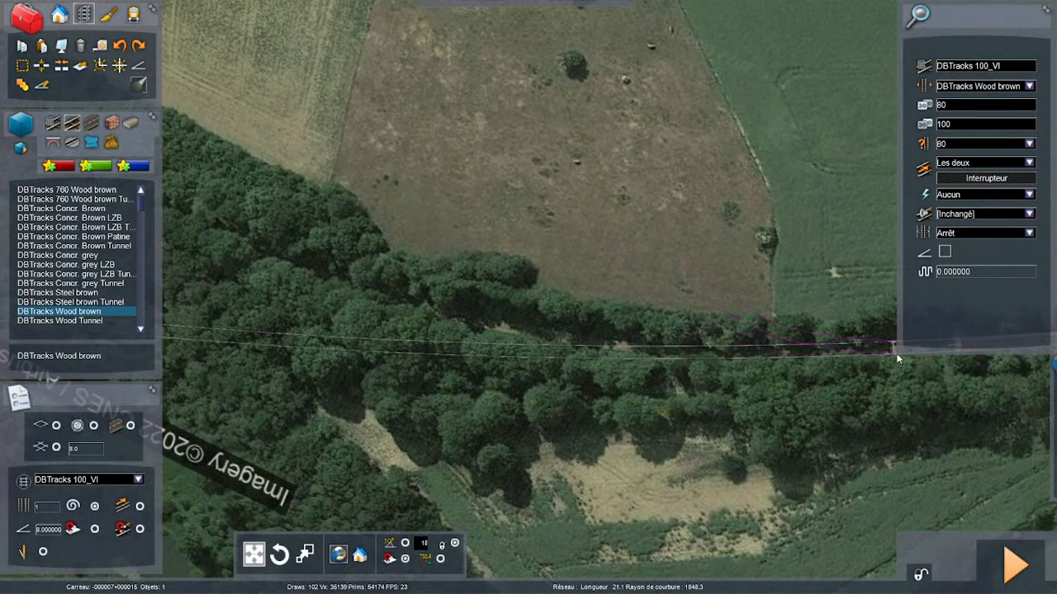
{"action": "key", "text": "Right"}
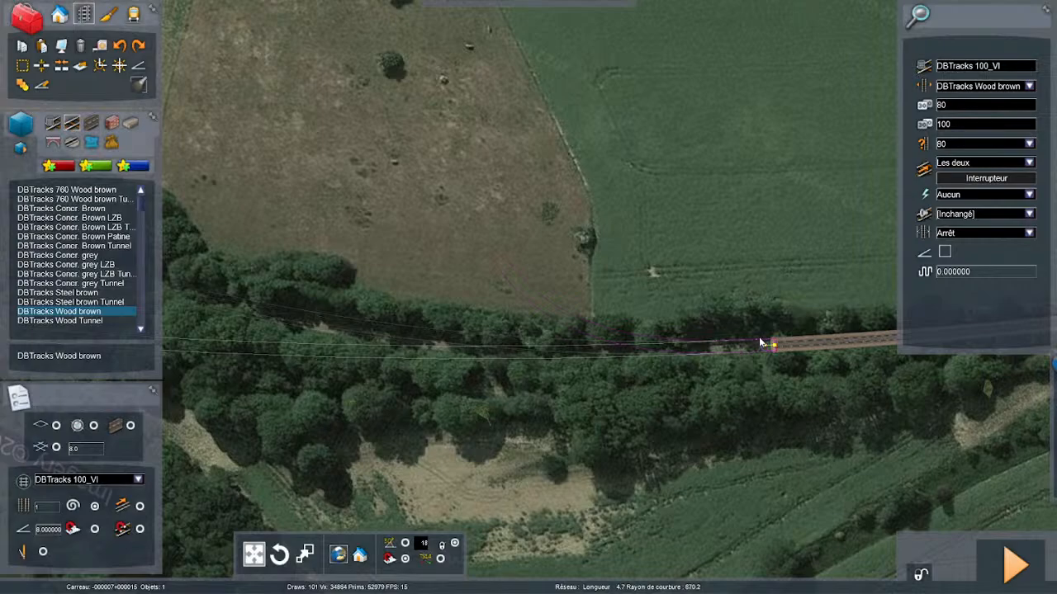
{"action": "key", "text": "Left"}
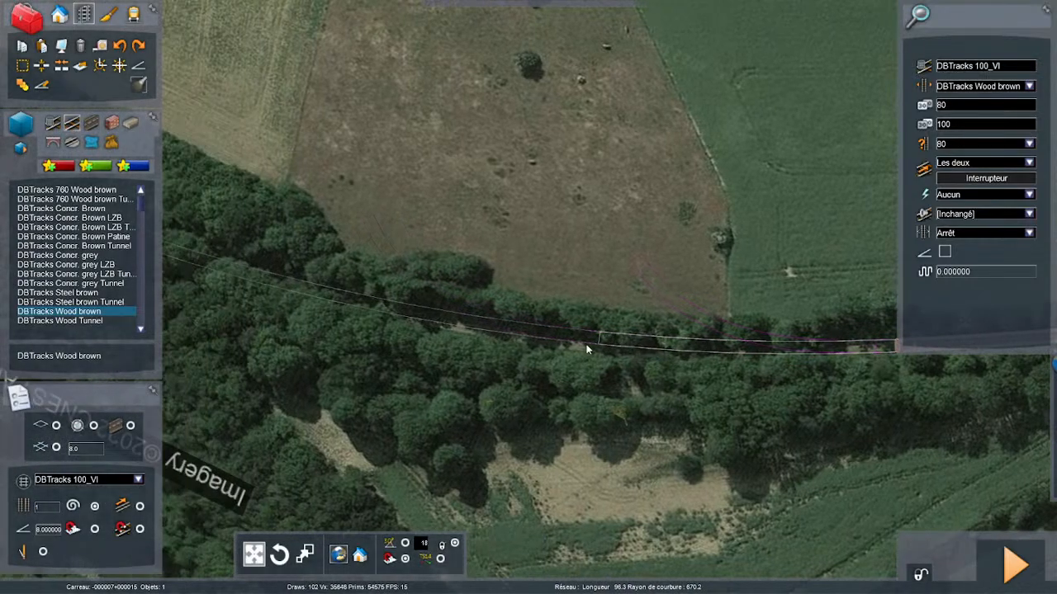
{"action": "right_click_drag", "start_coordinate": [587, 350], "coordinate": [617, 329]}
{"action": "key", "text": "Left"}
{"action": "key", "text": "Right"}
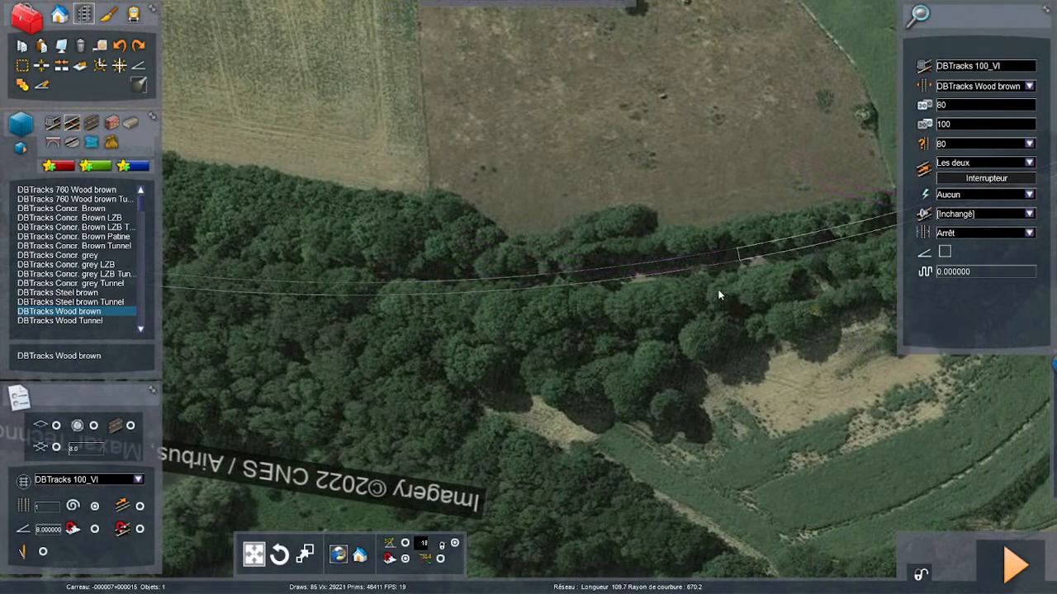
{"action": "scroll", "coordinate": [656, 291], "scroll_direction": "down", "scroll_amount": 2}
{"action": "key", "text": "Left"}
{"action": "key", "text": "Left"}
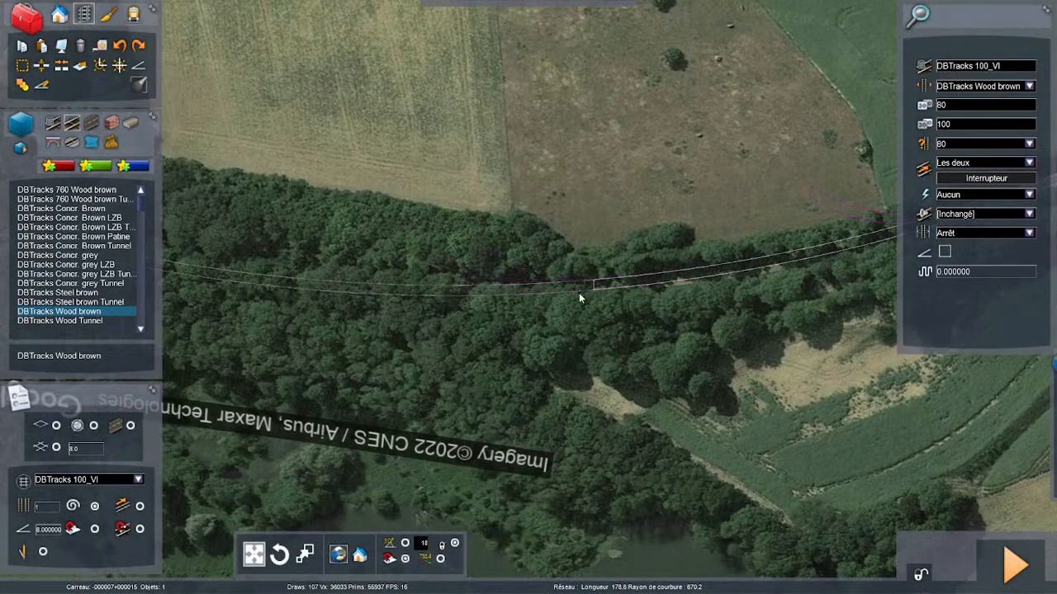
{"action": "scroll", "coordinate": [552, 295], "scroll_direction": "down", "scroll_amount": 4}
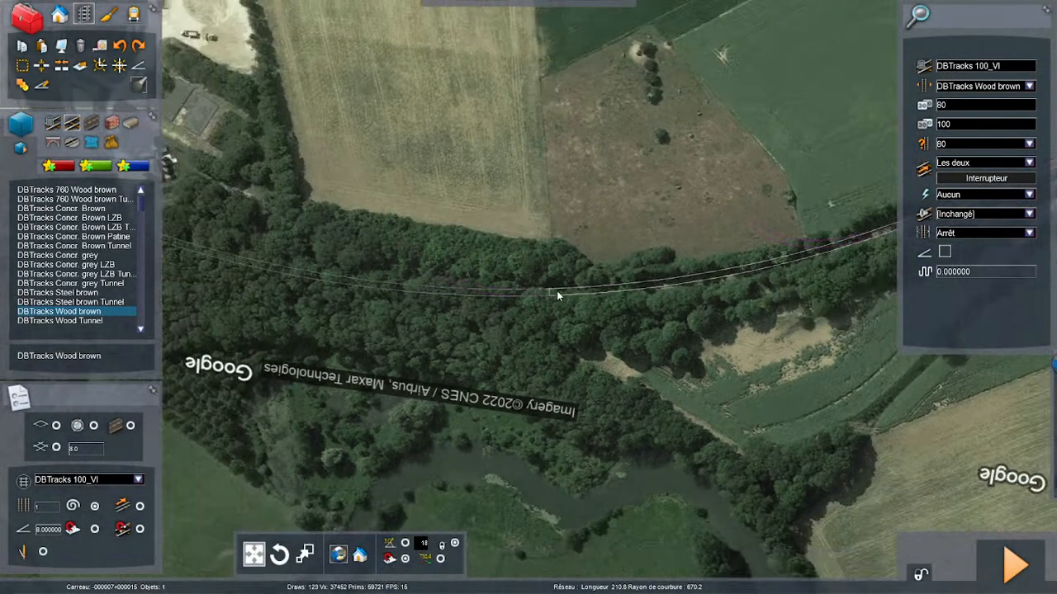
{"action": "key", "text": "Left"}
{"action": "key", "text": "Left"}
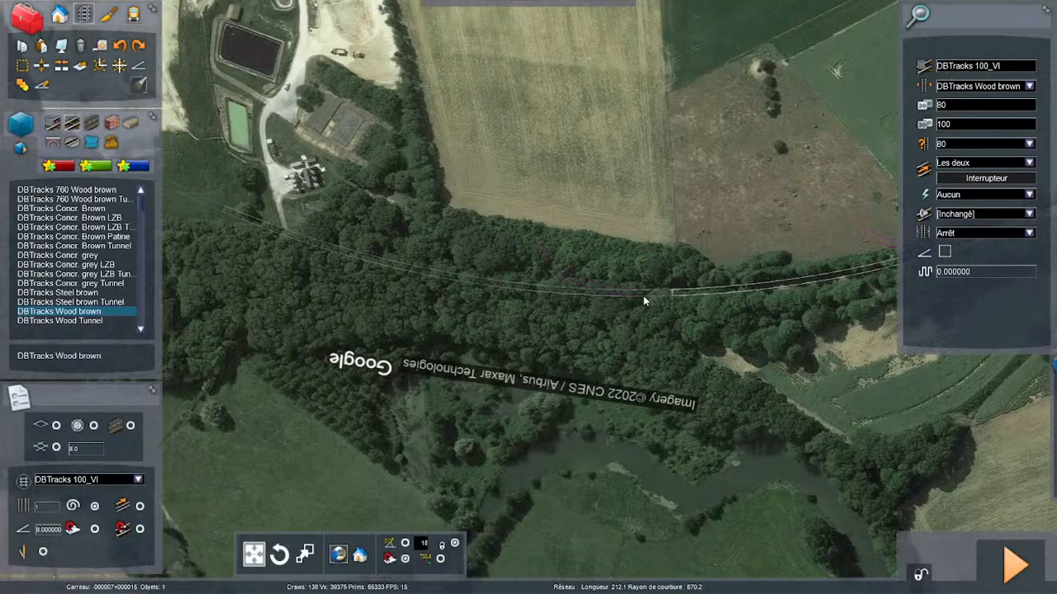
{"action": "key", "text": "Left"}
{"action": "scroll", "coordinate": [644, 295], "scroll_direction": "down", "scroll_amount": 2}
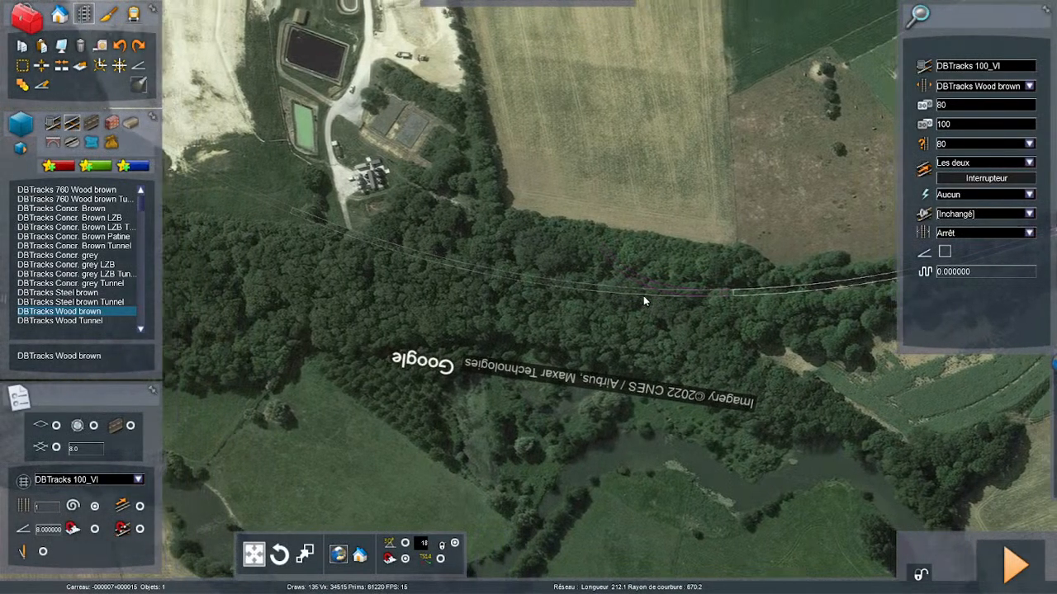
{"action": "right_click_drag", "start_coordinate": [644, 295], "coordinate": [615, 353]}
{"action": "key", "text": "Up"}
{"action": "key", "text": "Left"}
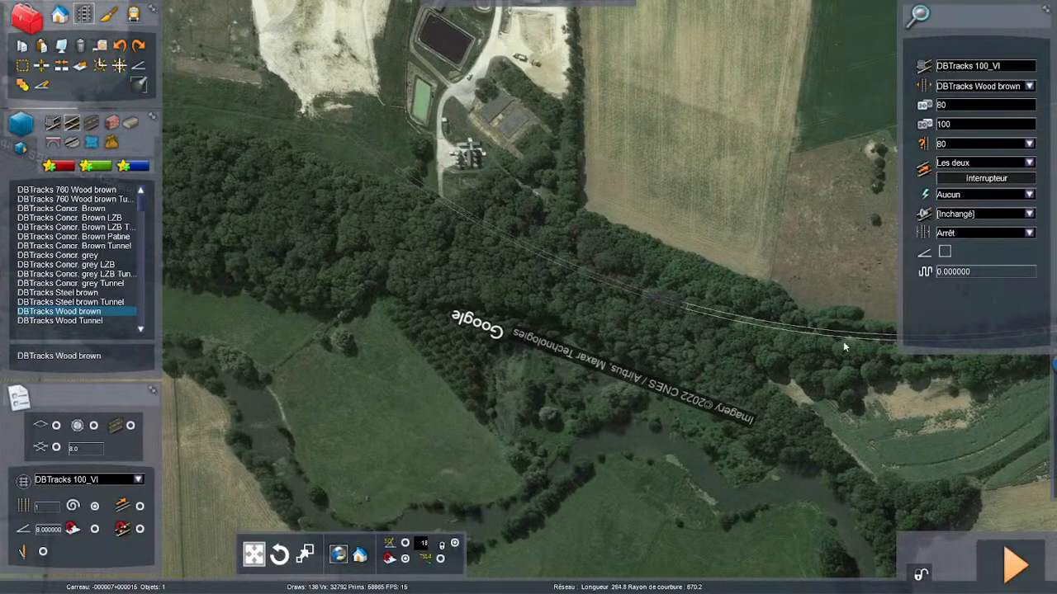
{"action": "key", "text": "Right"}
{"action": "key", "text": "Right"}
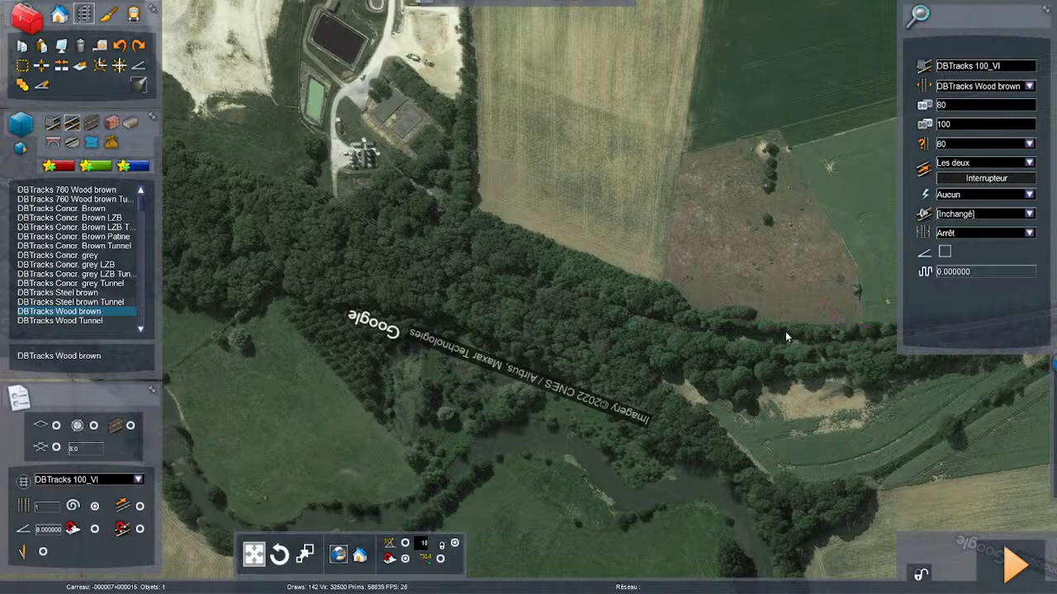
{"action": "key", "text": "Right"}
{"action": "key", "text": "Right"}
{"action": "scroll", "coordinate": [684, 368], "scroll_direction": "up", "scroll_amount": 3}
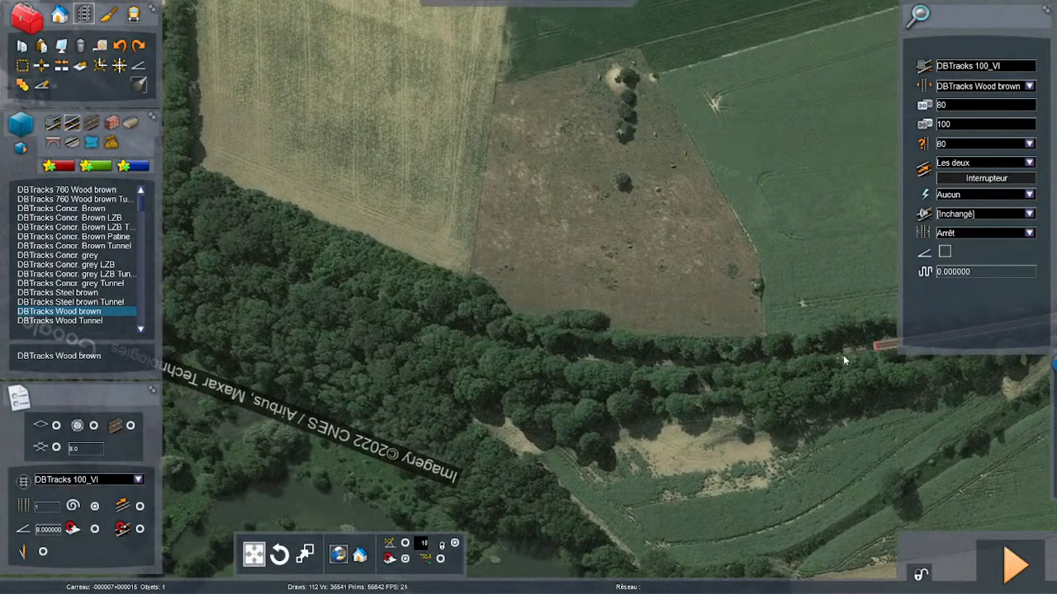
- Try again to extend the track along the wood's edge with a curve about 303 m long and about 670 m in radius
{"action": "left_click_drag", "start_coordinate": [880, 347], "coordinate": [487, 351]}
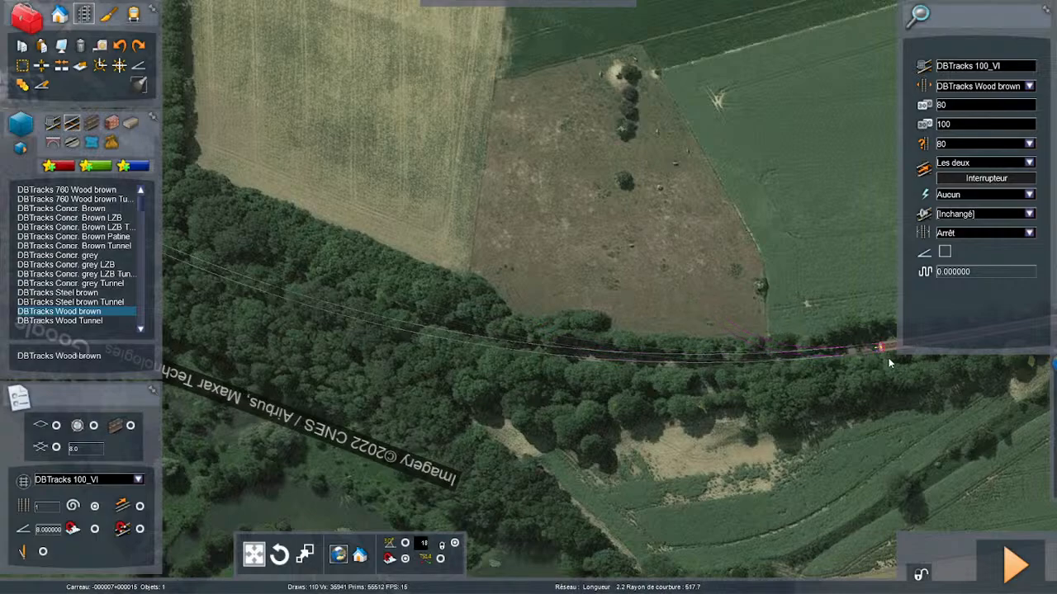
{"action": "scroll", "coordinate": [826, 338], "scroll_direction": "down", "scroll_amount": 4}
{"action": "right_click_drag", "start_coordinate": [670, 332], "coordinate": [731, 332]}
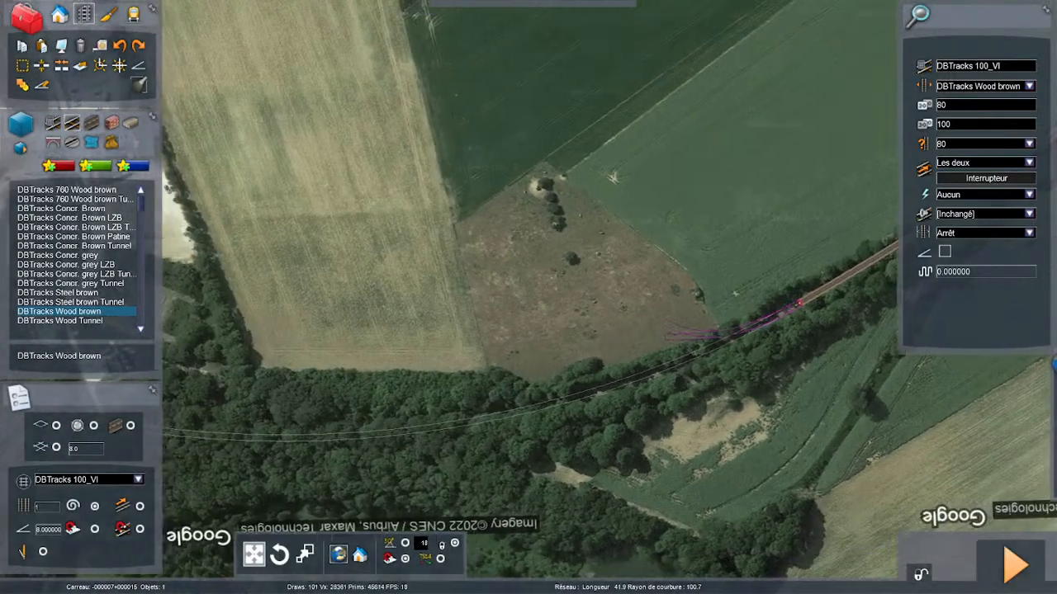
{"action": "key", "text": "Left"}
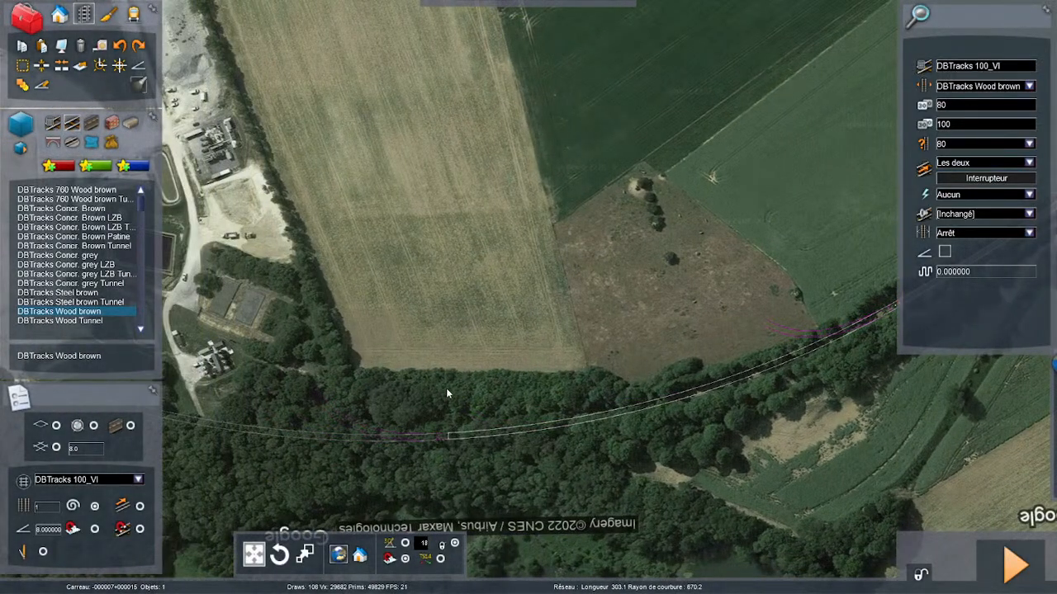
{"action": "left_click", "coordinate": [446, 389]}
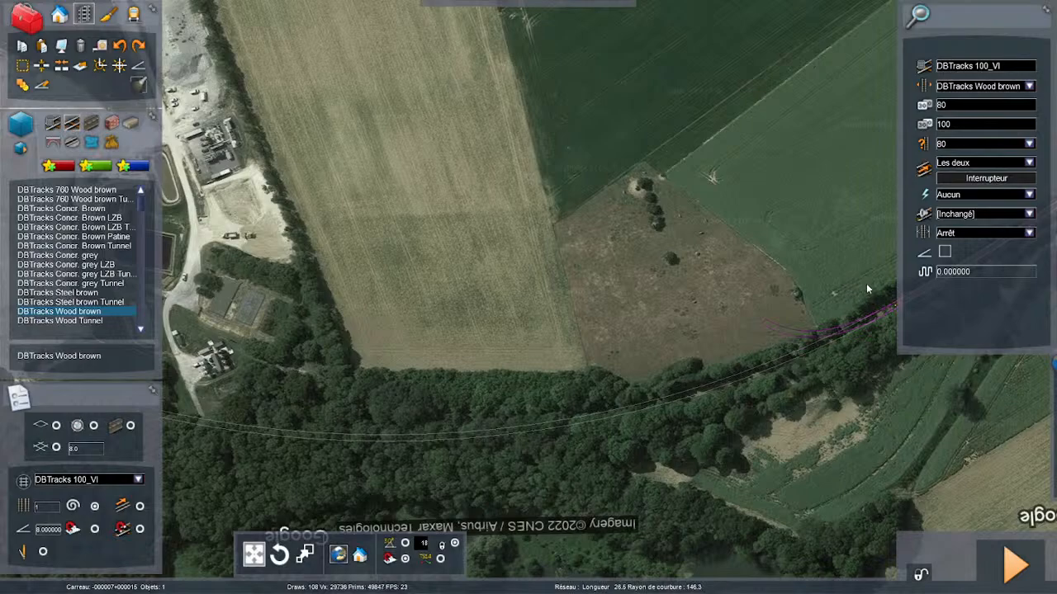
{"action": "scroll", "coordinate": [886, 265], "scroll_direction": "down", "scroll_amount": 1}
{"action": "key", "text": "Right"}
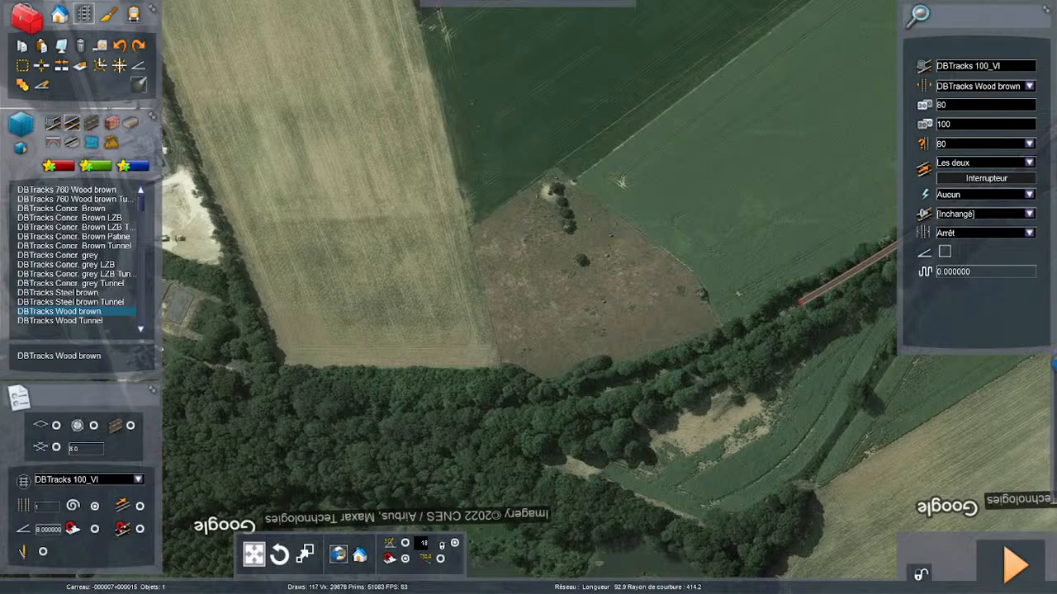
{"action": "left_click", "coordinate": [1029, 162]}
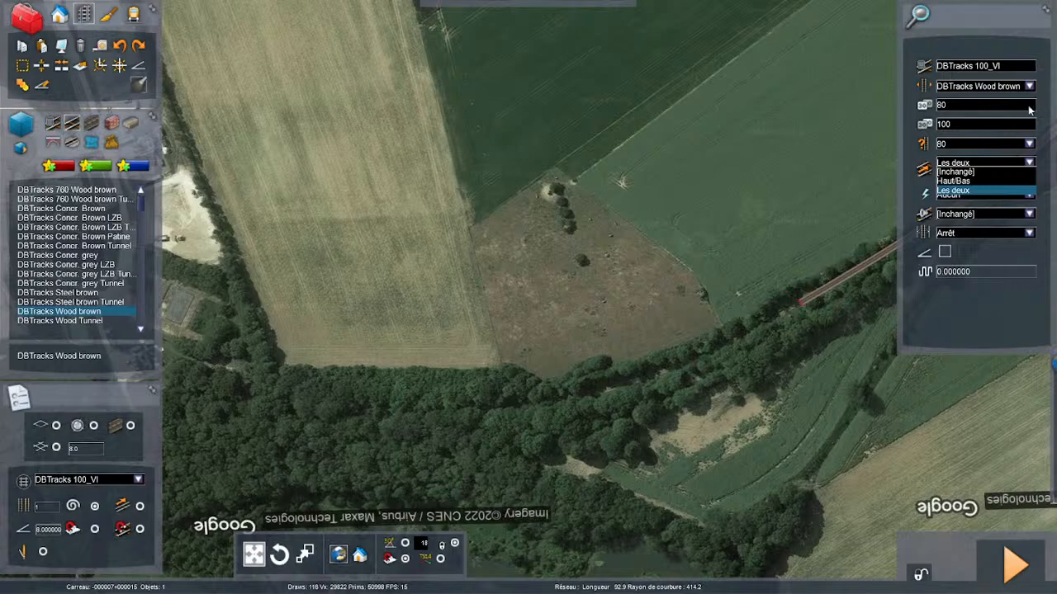
{"action": "left_click", "coordinate": [1026, 145]}
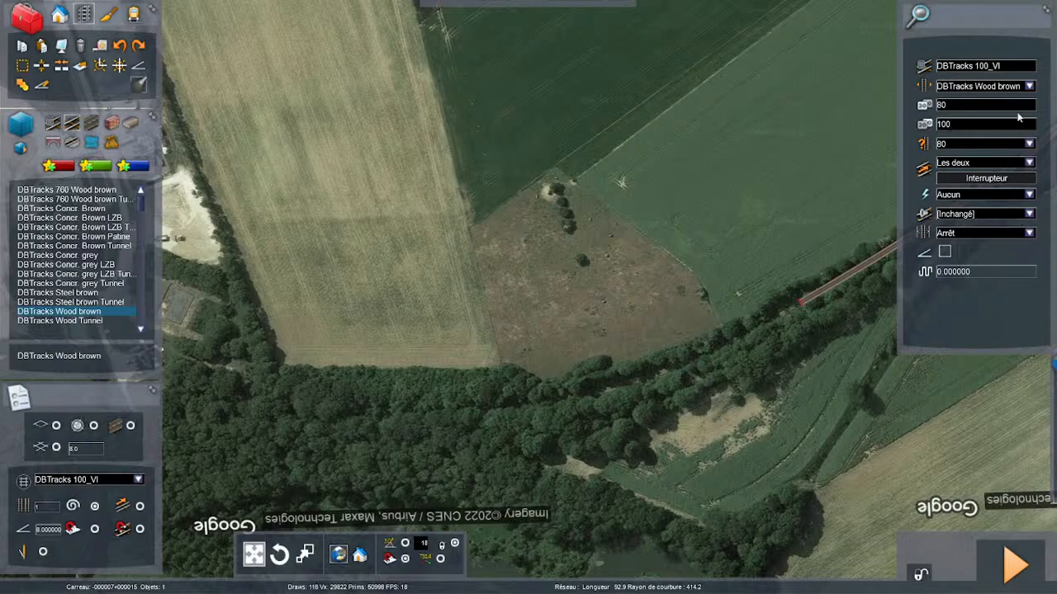
{"action": "key", "text": "Return"}
{"action": "key", "text": "Right"}
{"action": "left_click", "coordinate": [746, 299]}
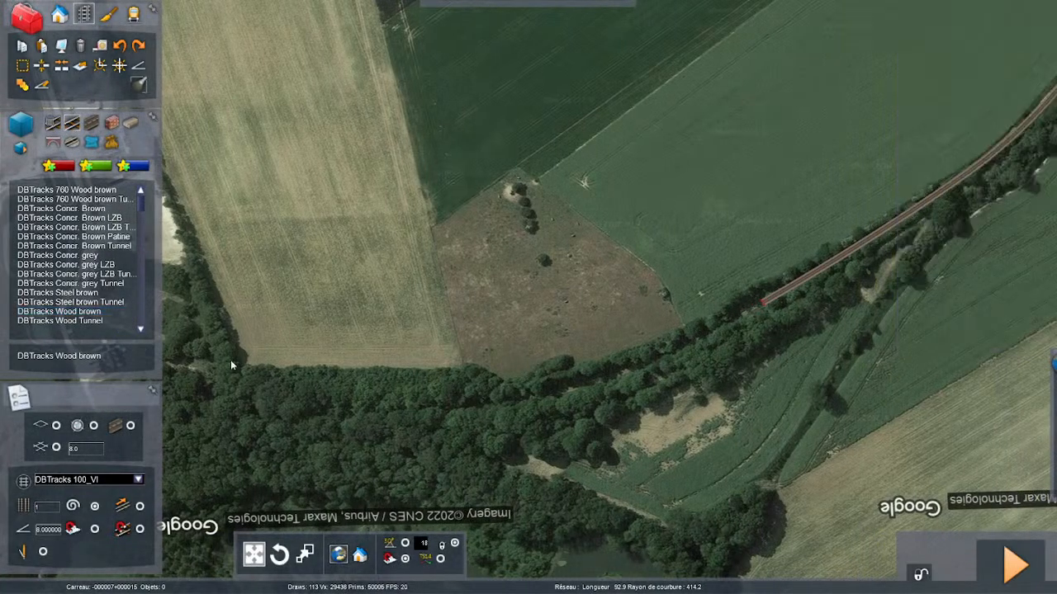
- Choose the DBTracks Wood brown track for laying, with line type Fret and electrification Aucun
{"action": "left_click", "coordinate": [66, 314]}
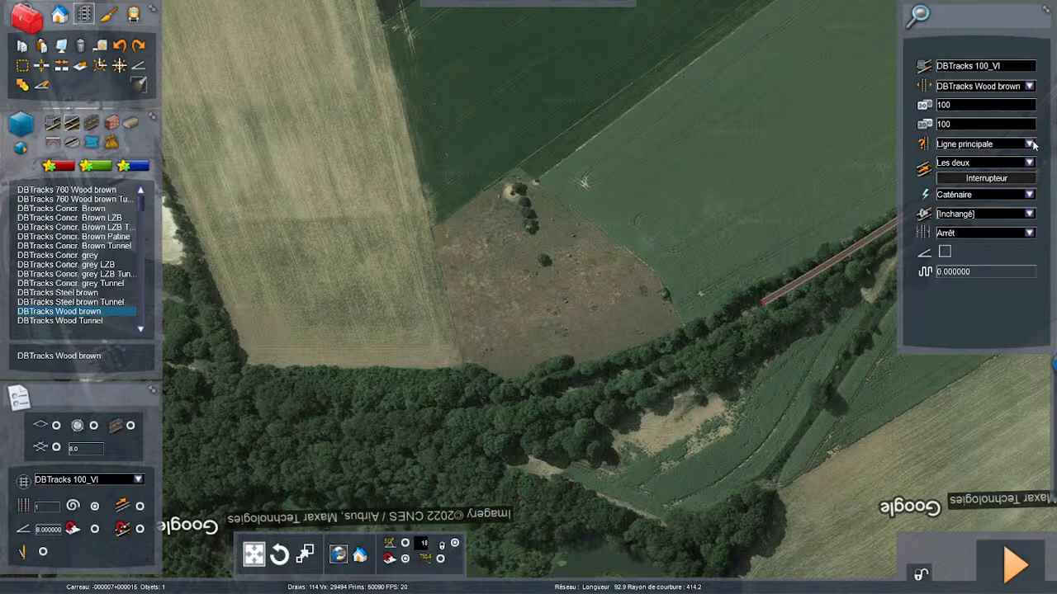
{"action": "left_click", "coordinate": [1032, 145]}
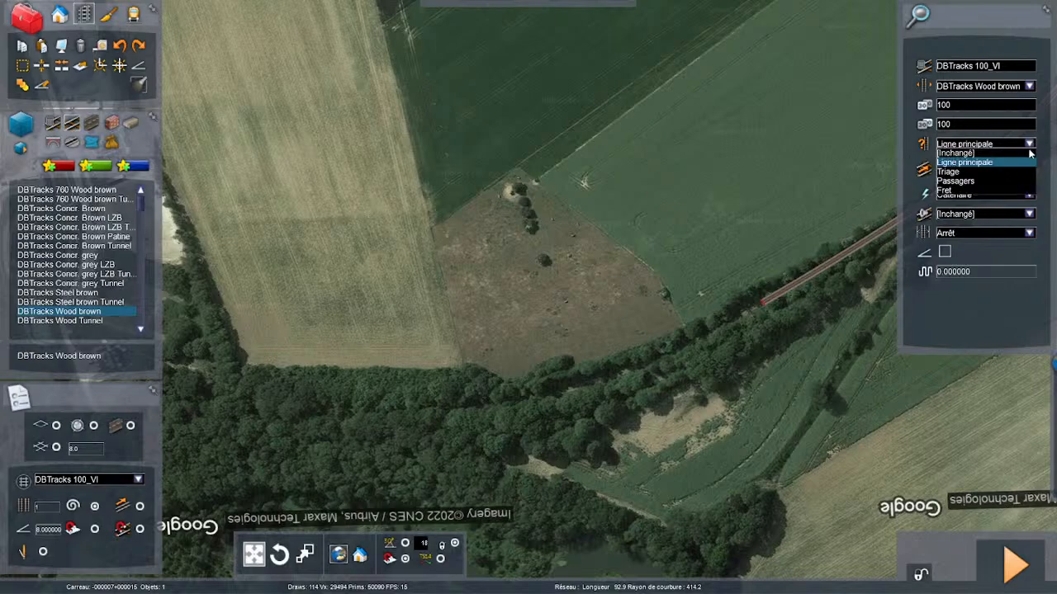
{"action": "left_click", "coordinate": [982, 190]}
{"action": "left_click", "coordinate": [1025, 196]}
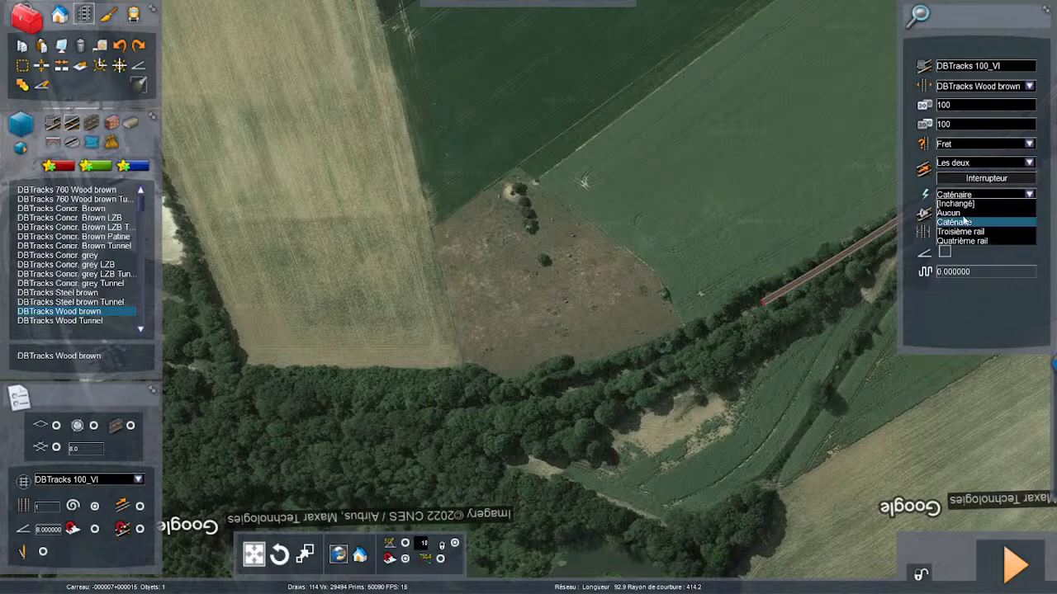
{"action": "left_click", "coordinate": [958, 213]}
- Set the gradient for new track to 10 and lay a curved section from the track end along the wood's edge
{"action": "scroll", "coordinate": [743, 331], "scroll_direction": "up", "scroll_amount": 2}
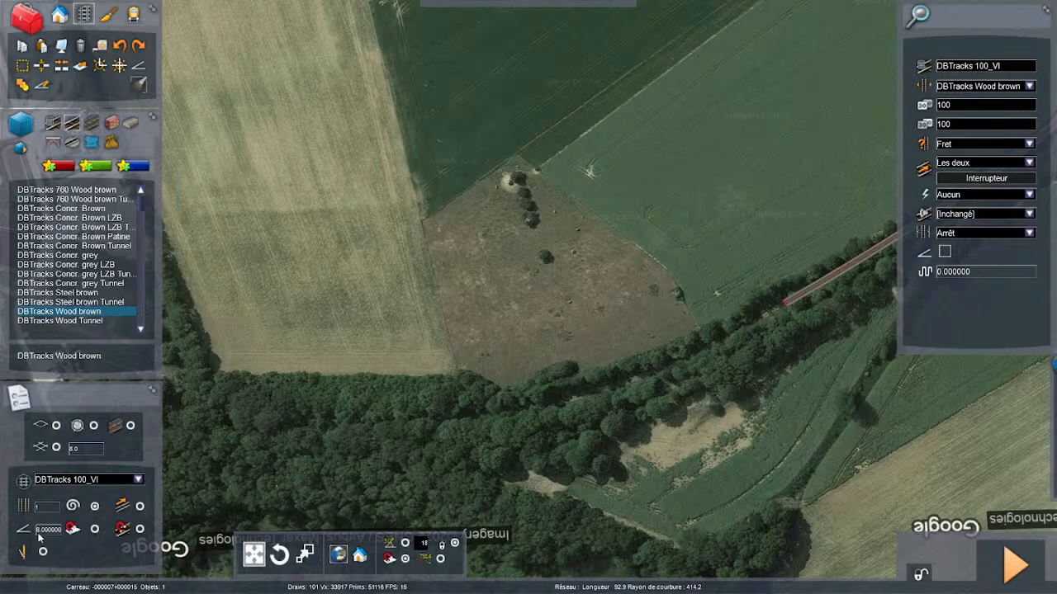
{"action": "type", "text": "1"}
{"action": "scroll", "coordinate": [762, 410], "scroll_direction": "up", "scroll_amount": 2}
{"action": "scroll", "coordinate": [825, 304], "scroll_direction": "up", "scroll_amount": 1}
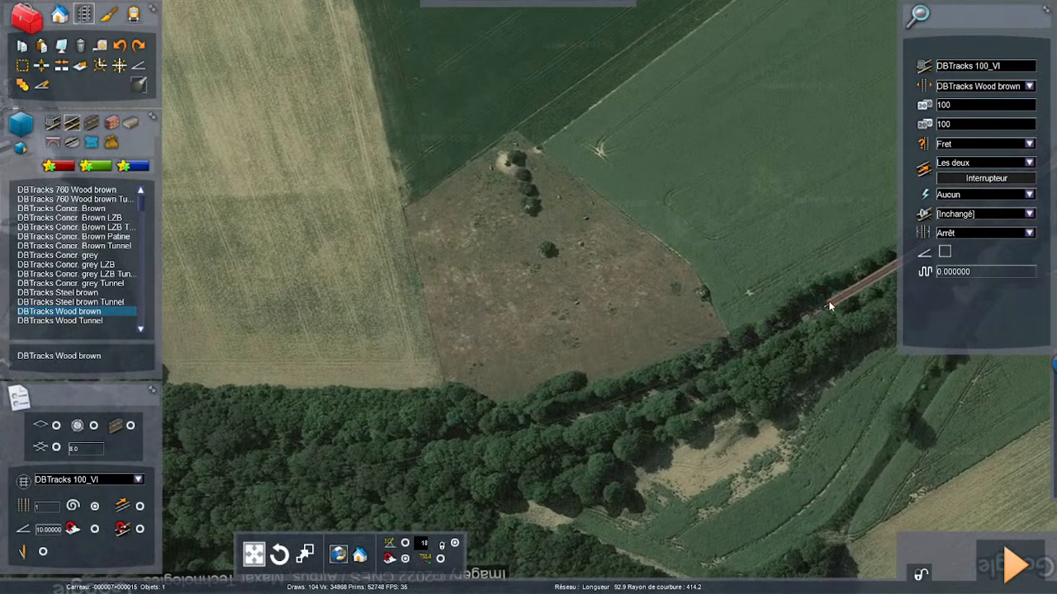
{"action": "left_click", "coordinate": [829, 302]}
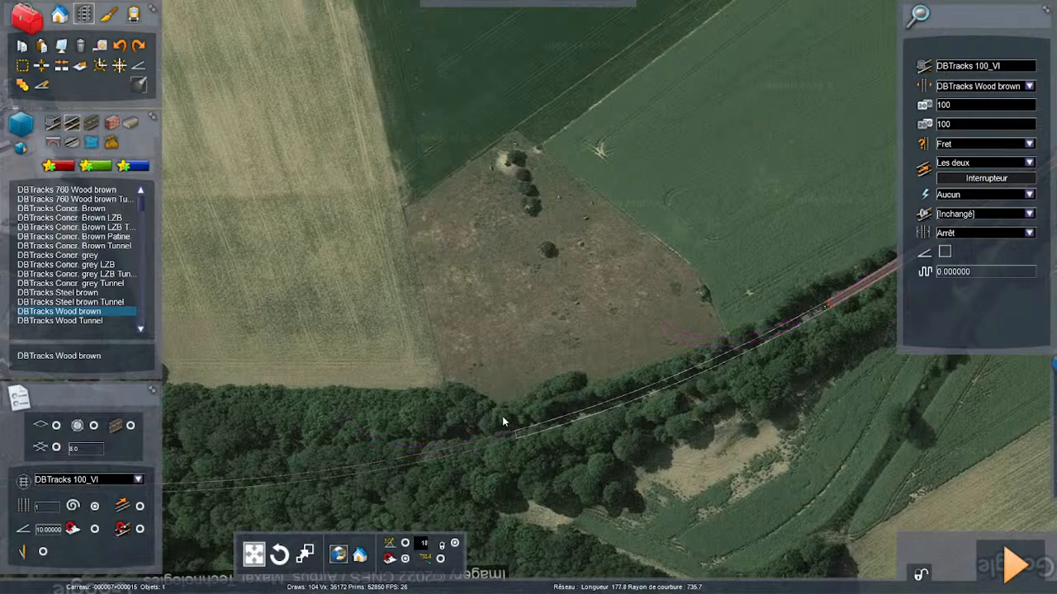
{"action": "left_click", "coordinate": [610, 387]}
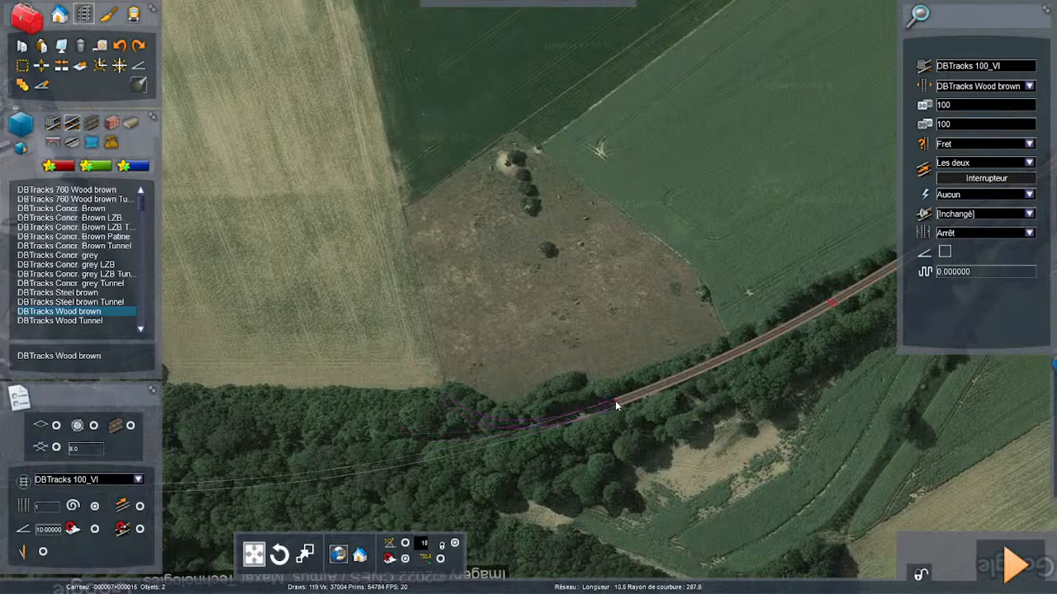
{"action": "key", "text": "Left"}
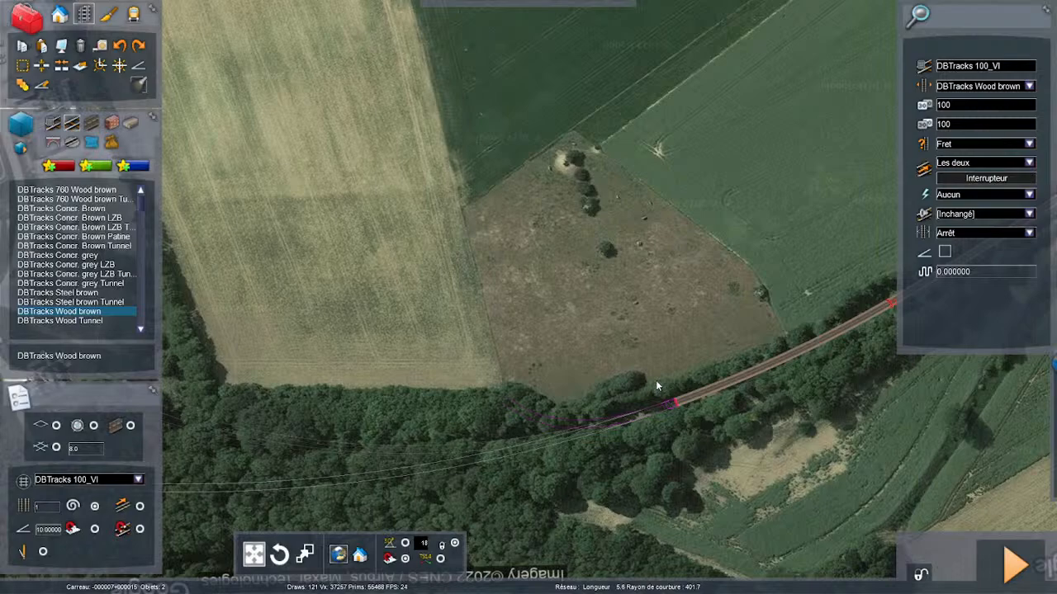
{"action": "key", "text": "Left"}
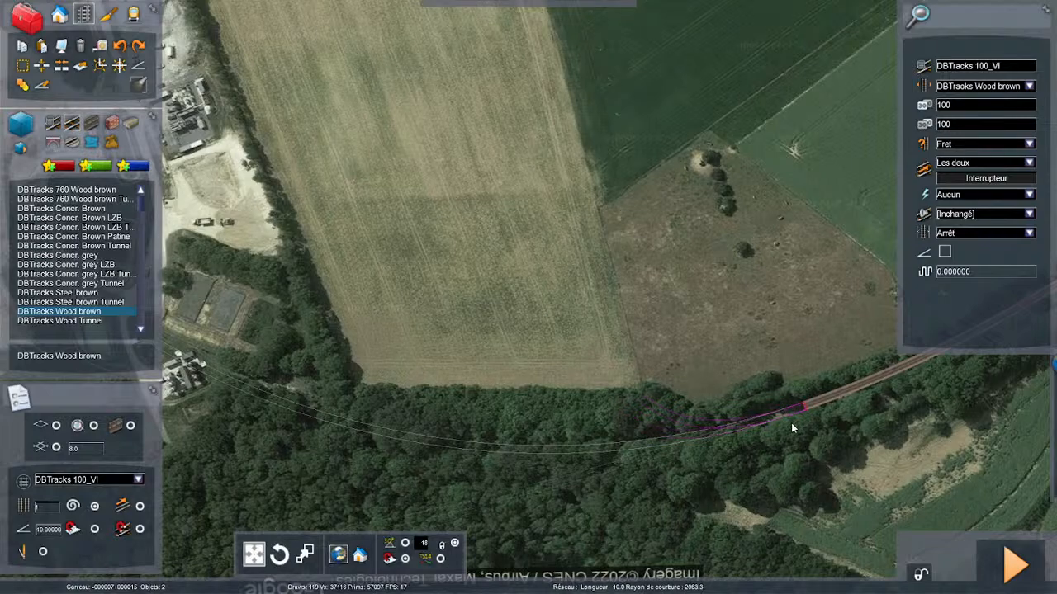
{"action": "scroll", "coordinate": [791, 423], "scroll_direction": "down", "scroll_amount": 5}
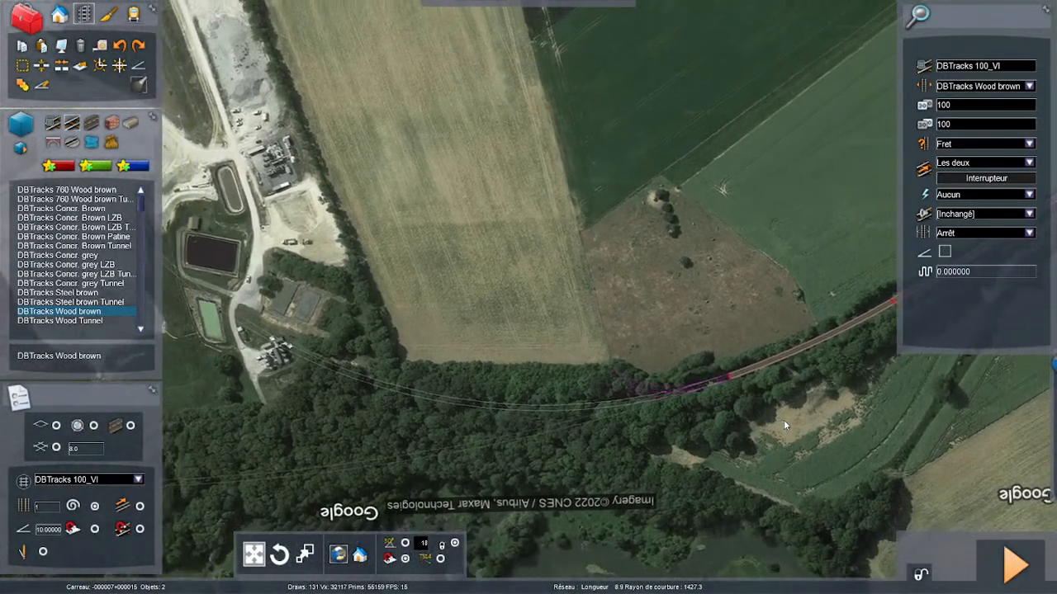
{"action": "scroll", "coordinate": [784, 425], "scroll_direction": "down", "scroll_amount": 1}
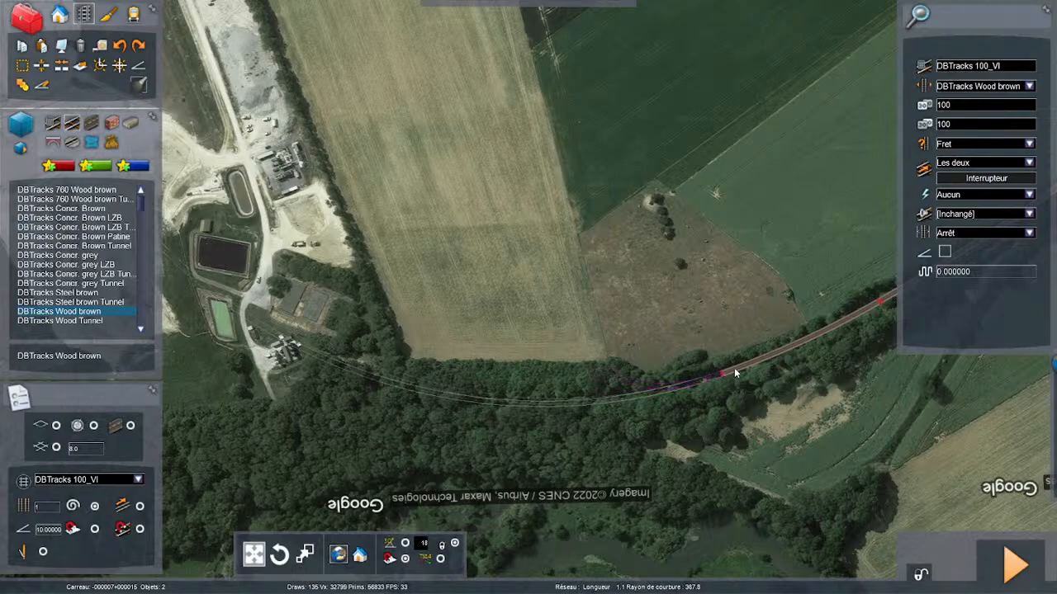
{"action": "left_click_drag", "start_coordinate": [717, 389], "coordinate": [875, 388]}
{"action": "key", "text": "Left"}
{"action": "key", "text": "Left"}
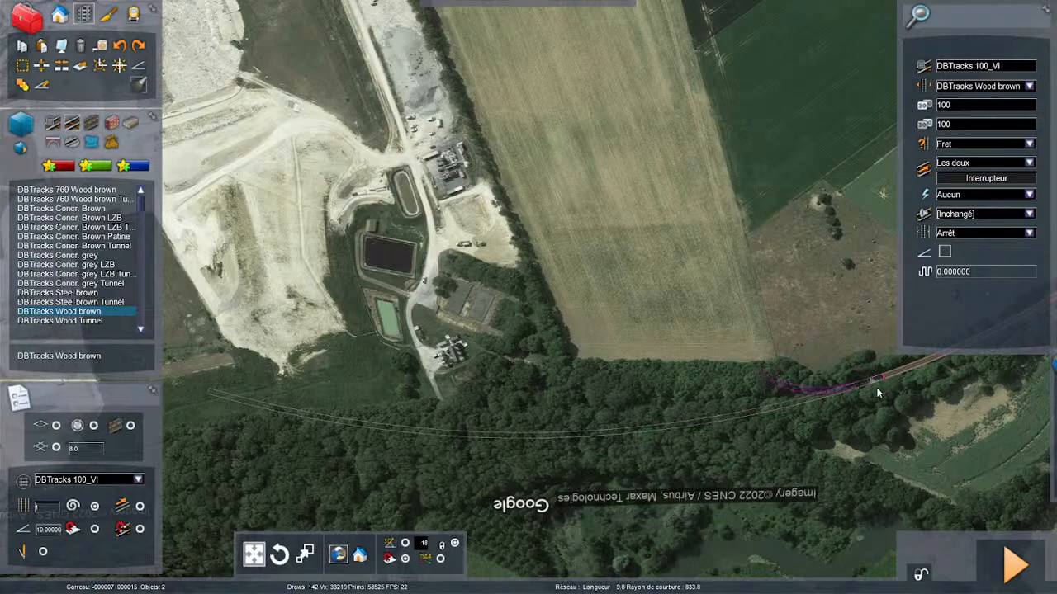
{"action": "right_click", "coordinate": [870, 387]}
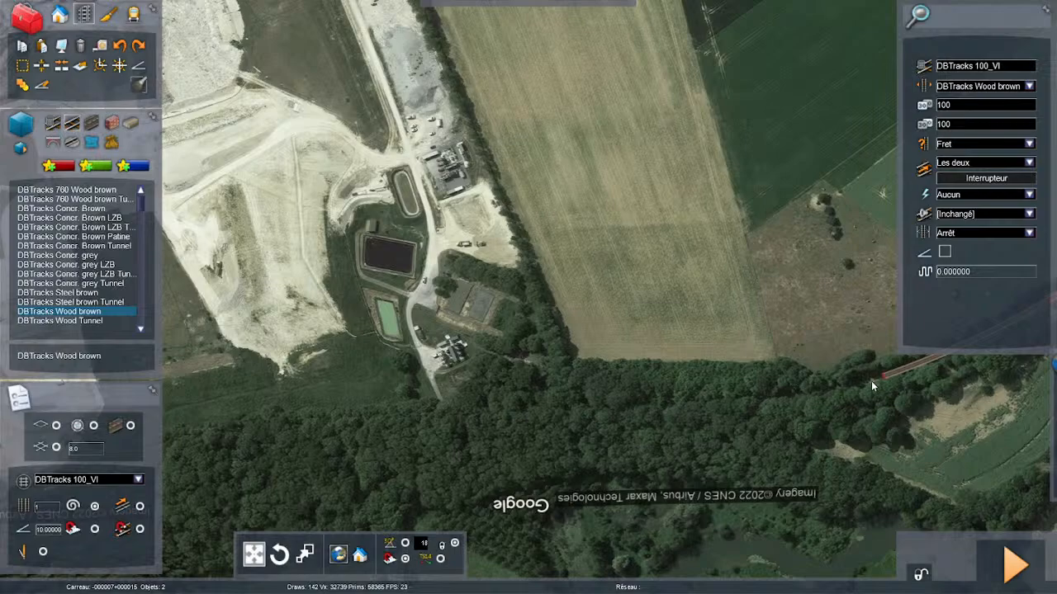
- Extend the track end into the wood with a short curve about 317 m in radius, following the old trackbed
{"action": "key", "text": "Right"}
{"action": "key", "text": "Right"}
{"action": "key", "text": "Up"}
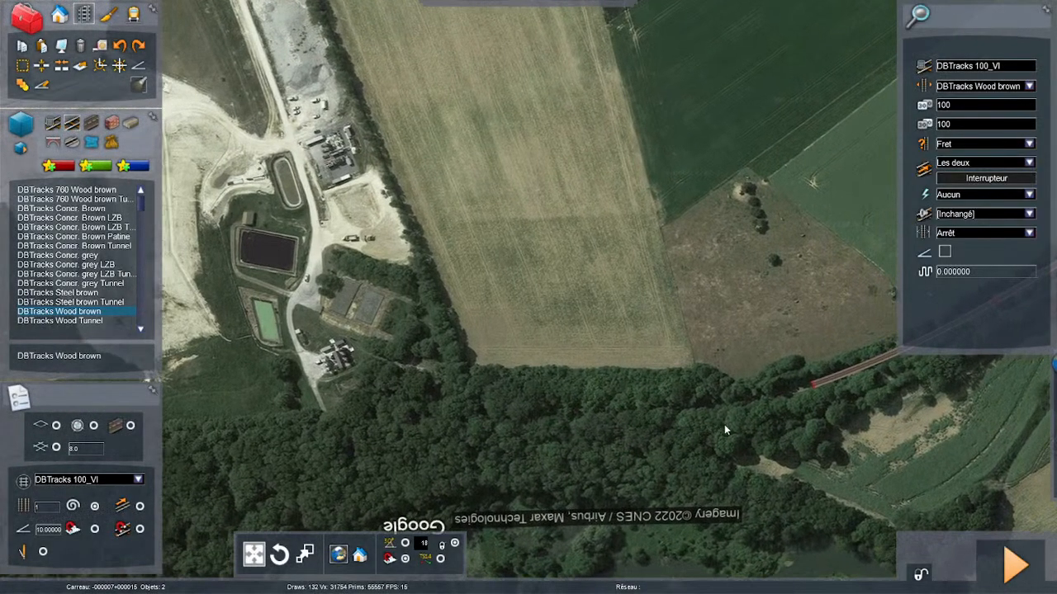
{"action": "key", "text": "Right"}
{"action": "key", "text": "Up"}
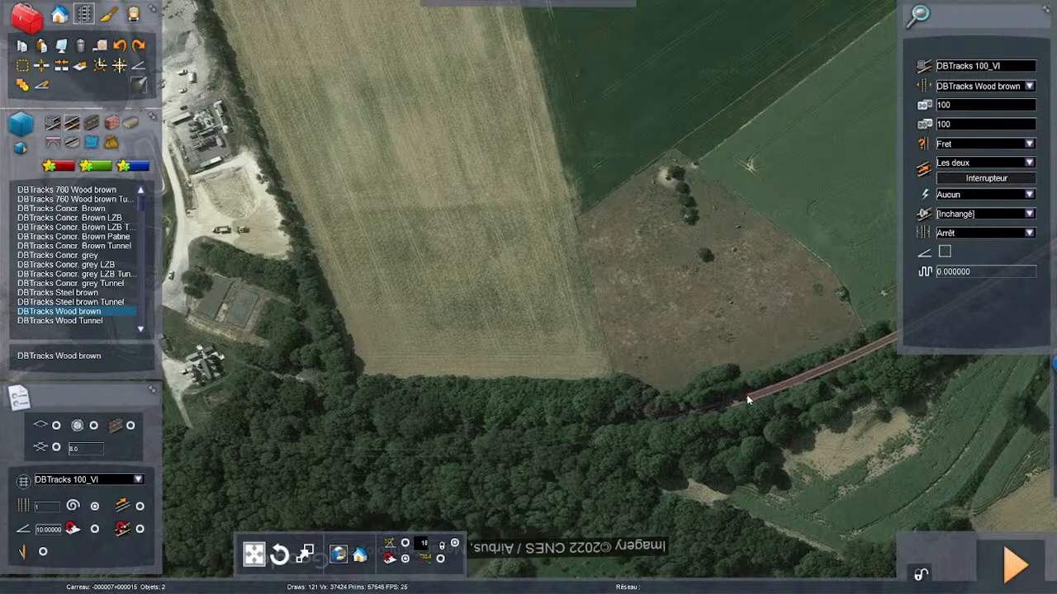
{"action": "left_click_drag", "start_coordinate": [746, 396], "coordinate": [603, 437]}
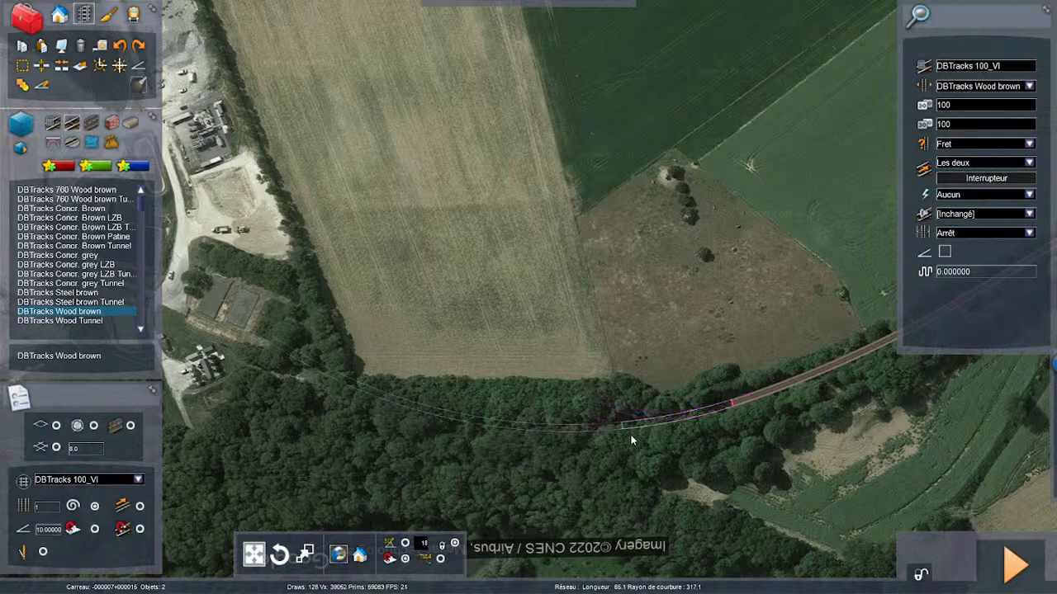
{"action": "left_click", "coordinate": [643, 430]}
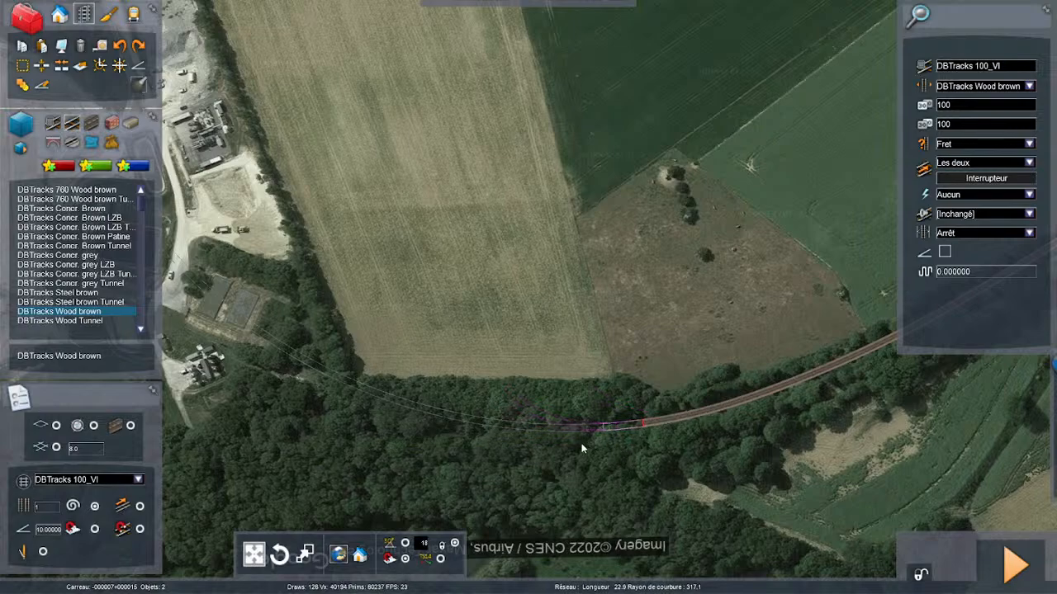
- Undo the stray long curve laid from the track end and set the gradient for new track to -8
{"action": "left_click", "coordinate": [42, 535]}
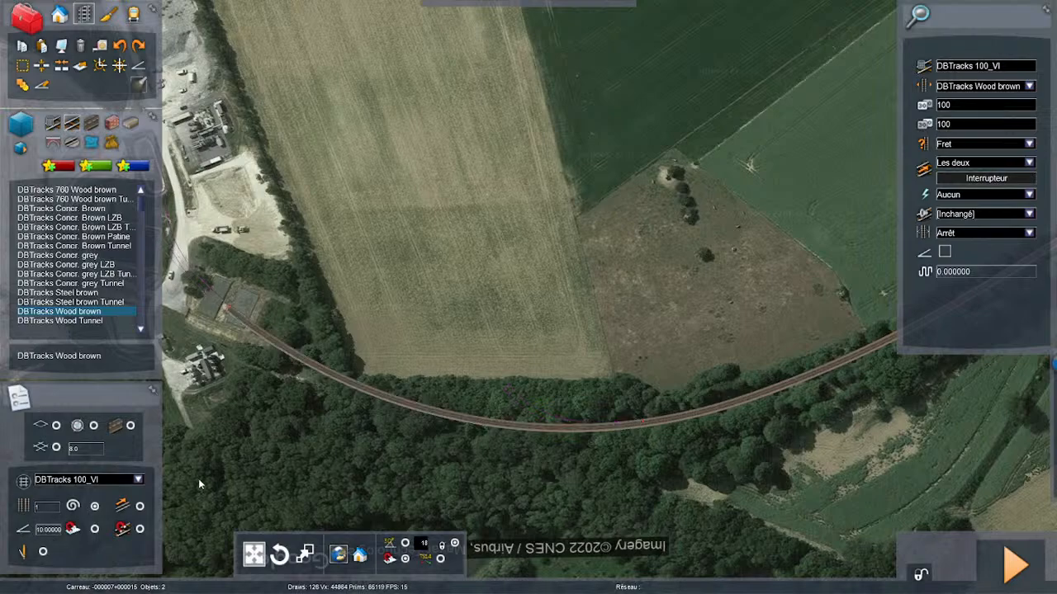
{"action": "left_click", "coordinate": [120, 45]}
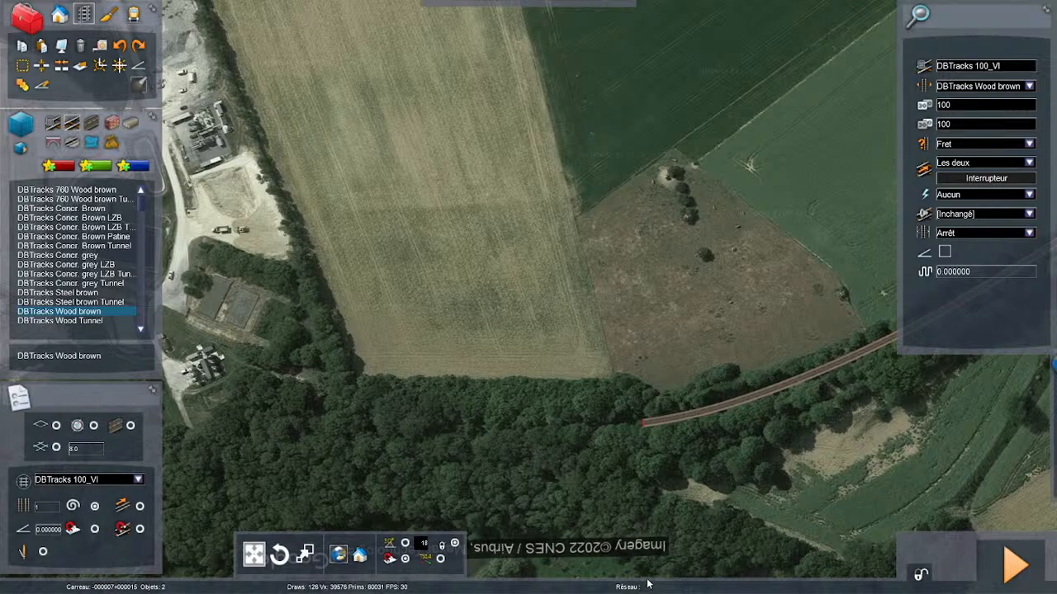
{"action": "key", "text": "Up"}
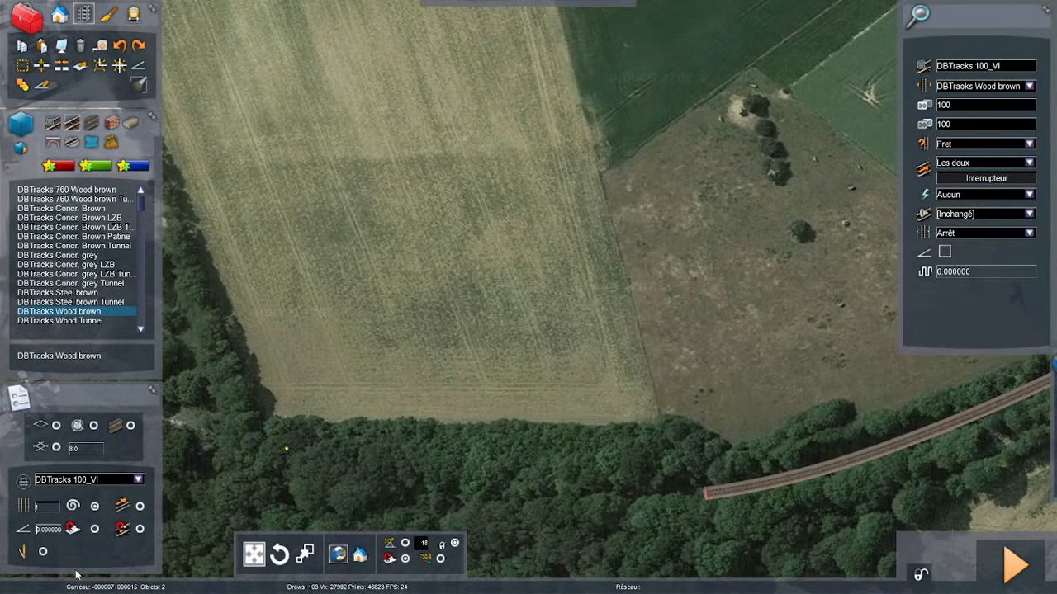
{"action": "type", "text": "0"}
{"action": "type", "text": "-"}
{"action": "key", "text": "BackSpace"}
{"action": "key", "text": "Delete"}
{"action": "key", "text": "Delete"}
{"action": "key", "text": "Delete"}
{"action": "type", "text": "-8."}
{"action": "left_click_drag", "start_coordinate": [703, 499], "coordinate": [709, 450]}
{"action": "scroll", "coordinate": [607, 466], "scroll_direction": "down", "scroll_amount": 3}
{"action": "key", "text": "Left"}
{"action": "scroll", "coordinate": [692, 447], "scroll_direction": "down", "scroll_amount": 2}
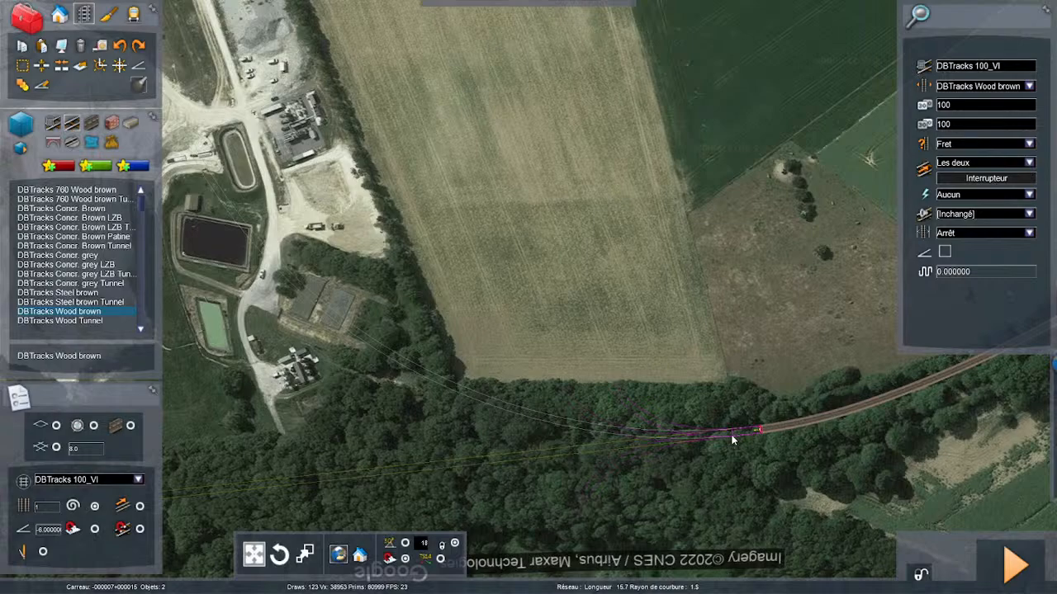
{"action": "left_click", "coordinate": [732, 436]}
{"action": "key", "text": "Left"}
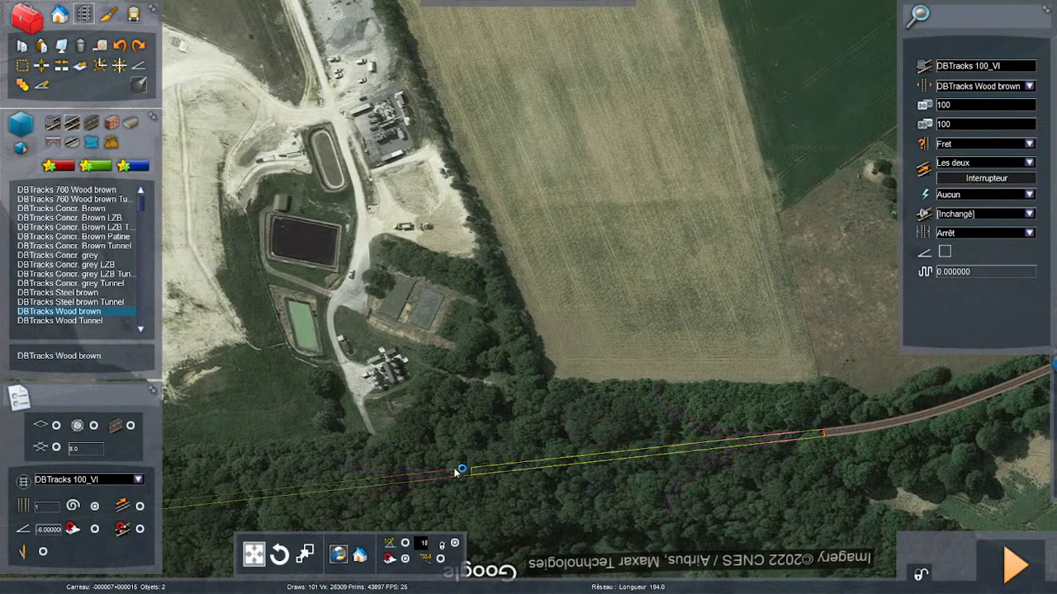
{"action": "right_click_drag", "start_coordinate": [456, 473], "coordinate": [455, 473]}
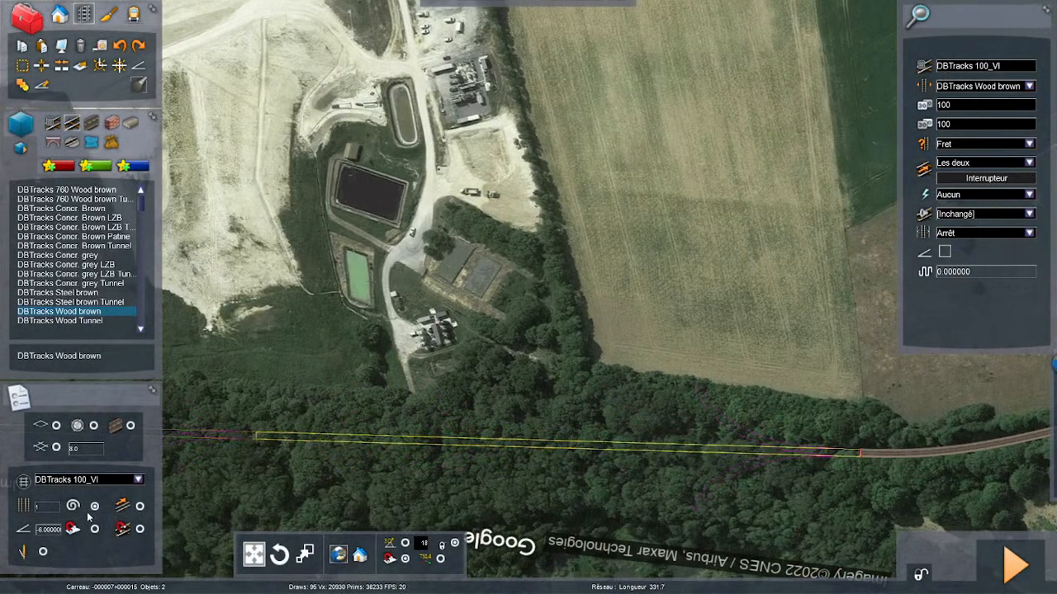
{"action": "right_click", "coordinate": [715, 440]}
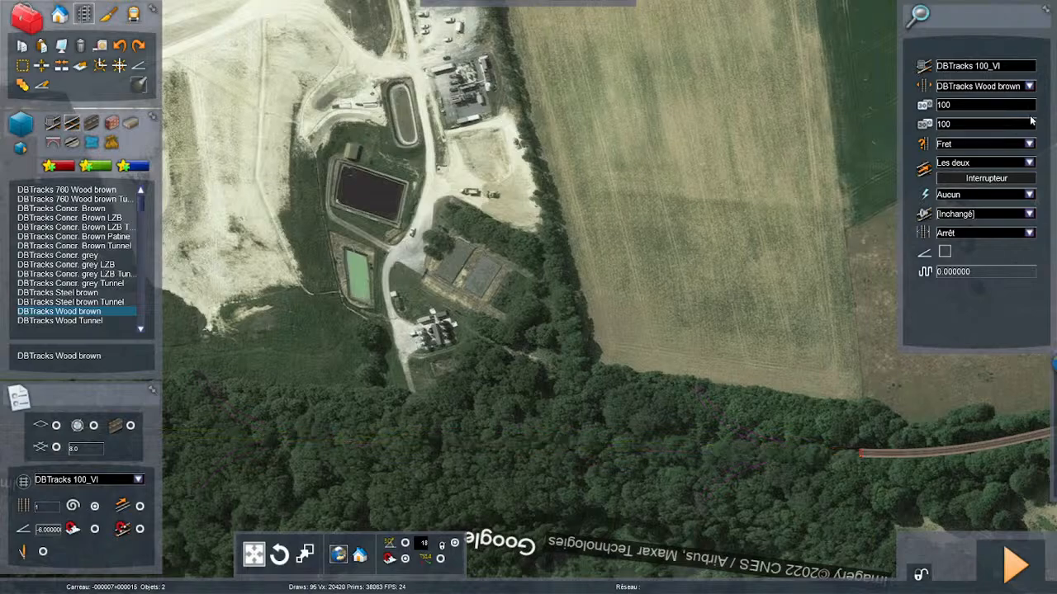
- Lay a short straight section from the track end through the wood and switch off easements, undoing the stray long straight
{"action": "left_click", "coordinate": [859, 455]}
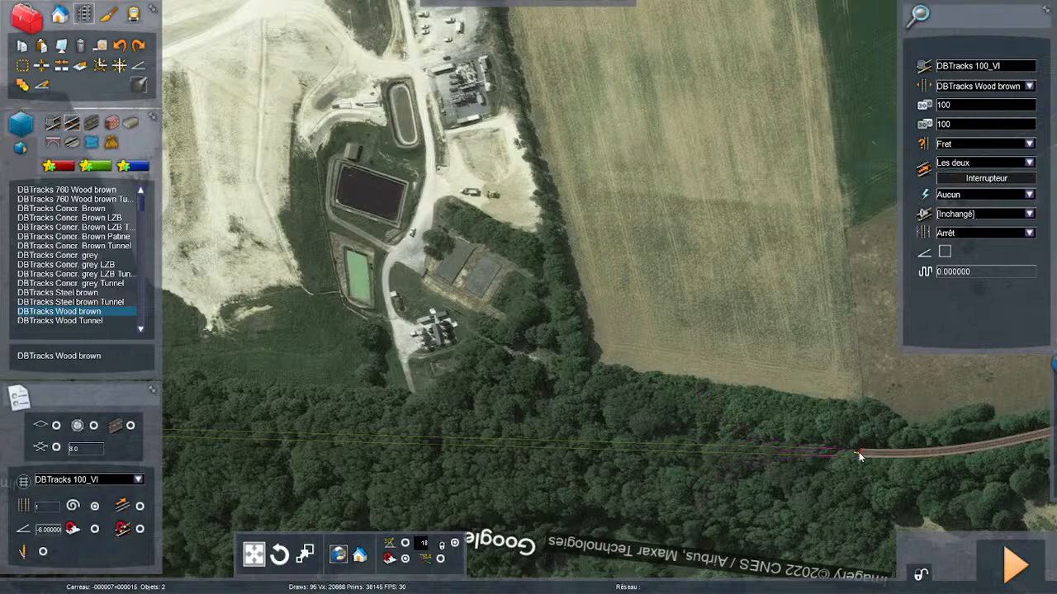
{"action": "left_click", "coordinate": [736, 453]}
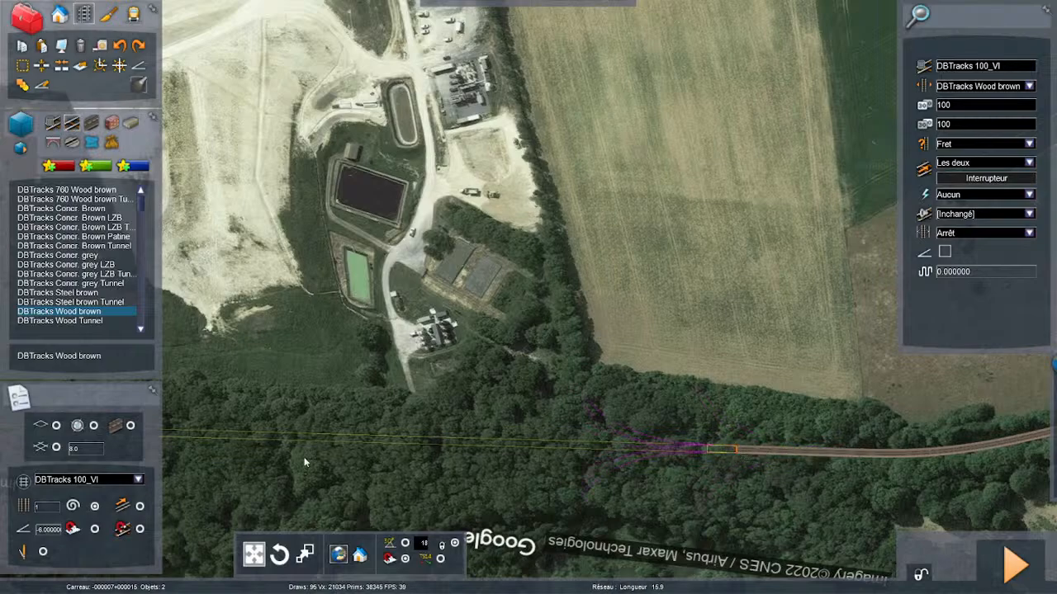
{"action": "left_click", "coordinate": [95, 507]}
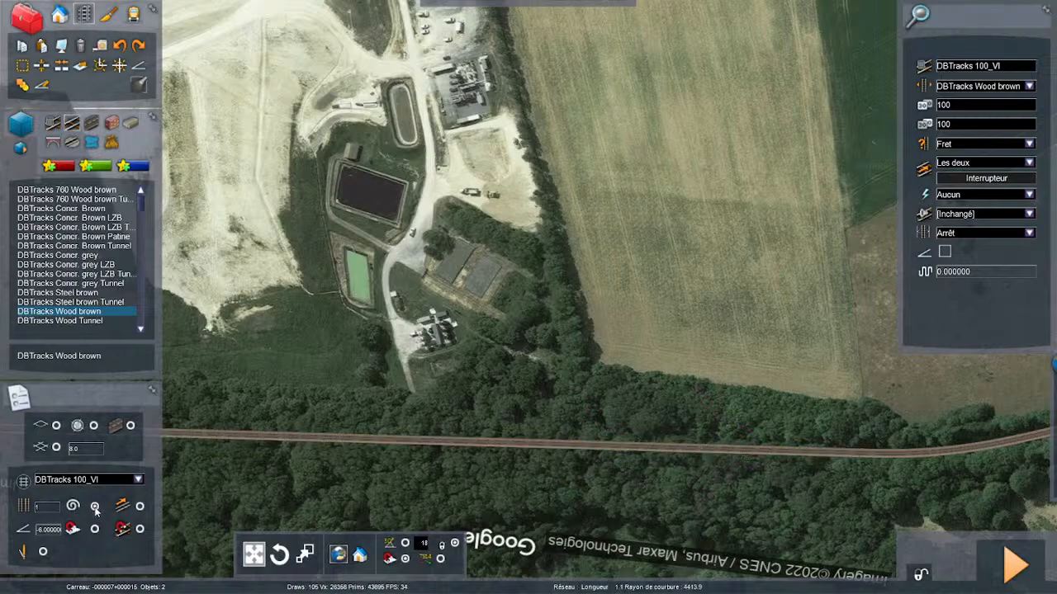
{"action": "left_click", "coordinate": [120, 45]}
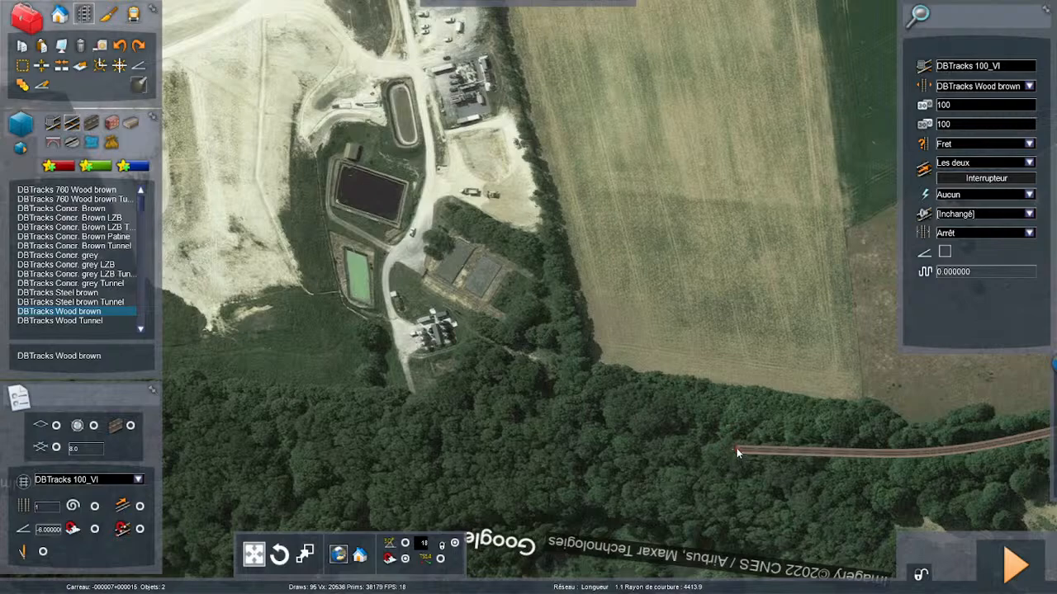
- Lay a gentle curve about 360 m long and about 3160 m in radius through the wood, past the quarry's edge
{"action": "mouse_move", "coordinate": [732, 448]}
{"action": "left_mouse_down"}
{"action": "mouse_move", "coordinate": [577, 441]}
{"action": "mouse_move", "coordinate": [545, 428]}
{"action": "mouse_move", "coordinate": [543, 443]}
{"action": "mouse_move", "coordinate": [467, 455]}
{"action": "mouse_move", "coordinate": [384, 437]}
{"action": "mouse_move", "coordinate": [484, 432]}
{"action": "mouse_move", "coordinate": [457, 440]}
{"action": "left_mouse_up"}
{"action": "key", "text": "Left"}
{"action": "key", "text": "Left"}
{"action": "key", "text": "Left"}
{"action": "key", "text": "Left"}
{"action": "right_click_drag", "start_coordinate": [456, 441], "coordinate": [165, 446]}
{"action": "key", "text": "Up"}
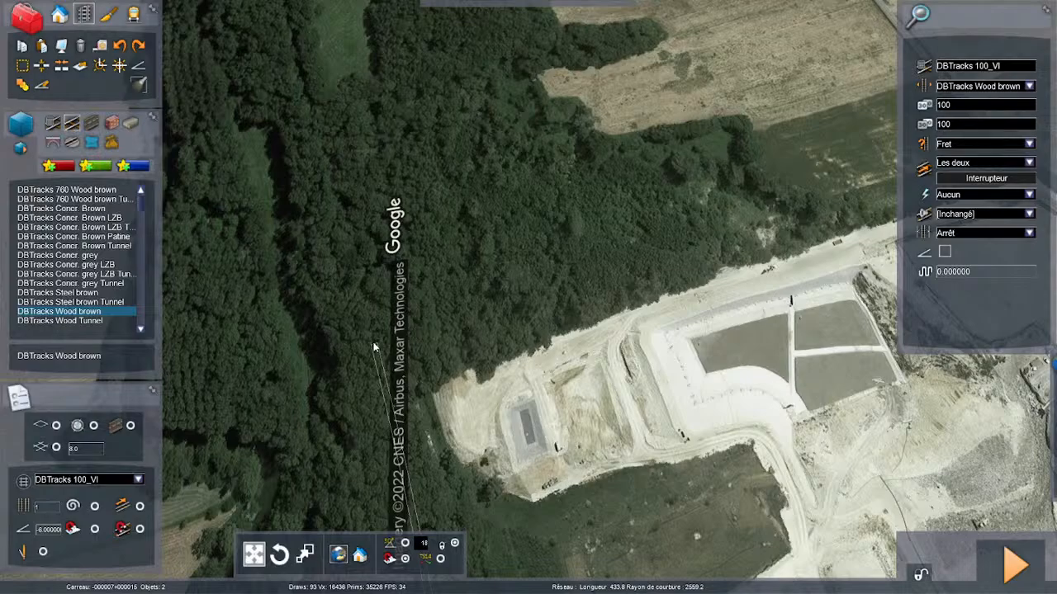
{"action": "key", "text": "Down"}
{"action": "right_click_drag", "start_coordinate": [403, 368], "coordinate": [673, 368]}
{"action": "key", "text": "Right"}
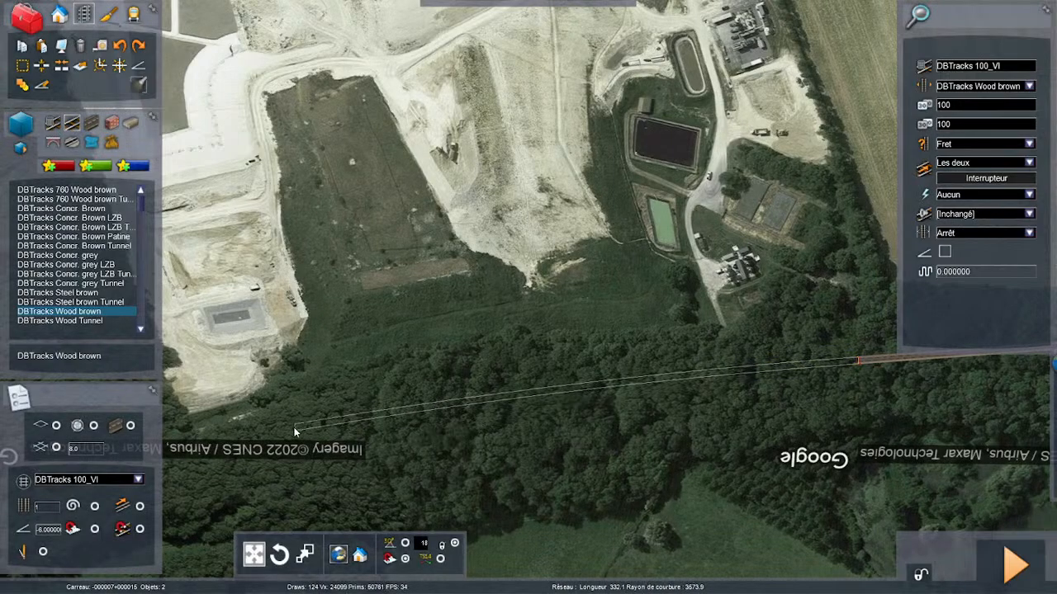
{"action": "key", "text": "Left"}
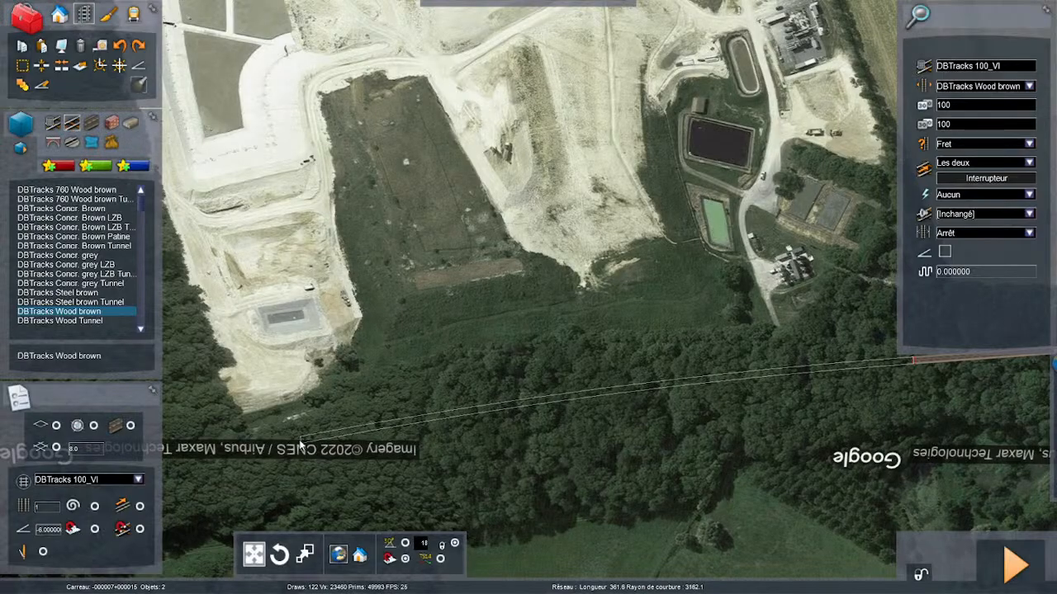
{"action": "left_click", "coordinate": [303, 448]}
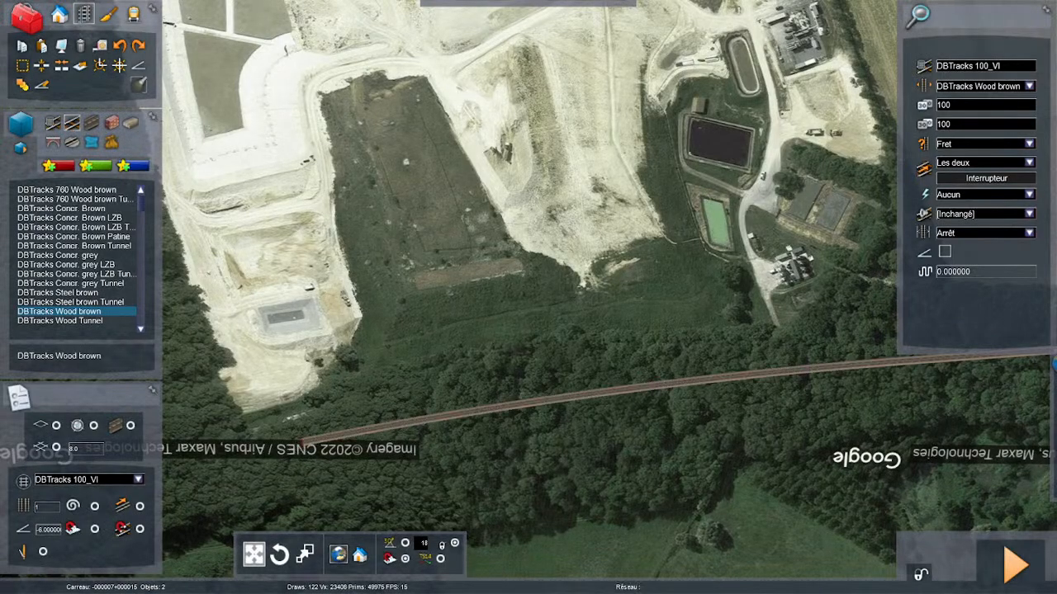
- Extend the track end with a gentle curve through the wood beyond the quarry, following the old trackbed
{"action": "right_click_drag", "start_coordinate": [303, 448], "coordinate": [279, 405]}
{"action": "key", "text": "Left"}
{"action": "key", "text": "Left"}
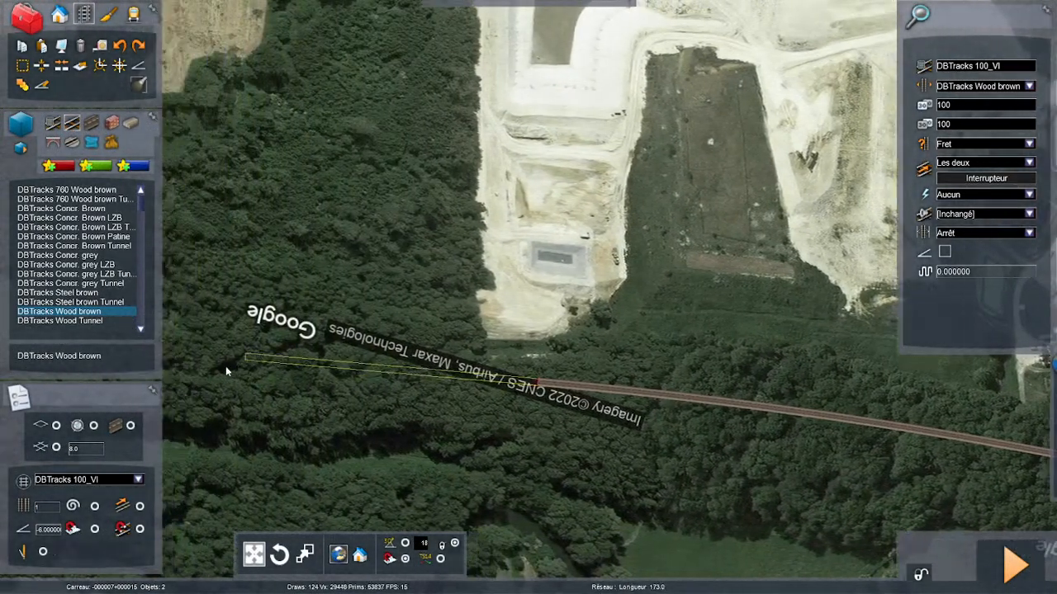
{"action": "key", "text": "Up"}
{"action": "right_click_drag", "start_coordinate": [315, 350], "coordinate": [301, 349]}
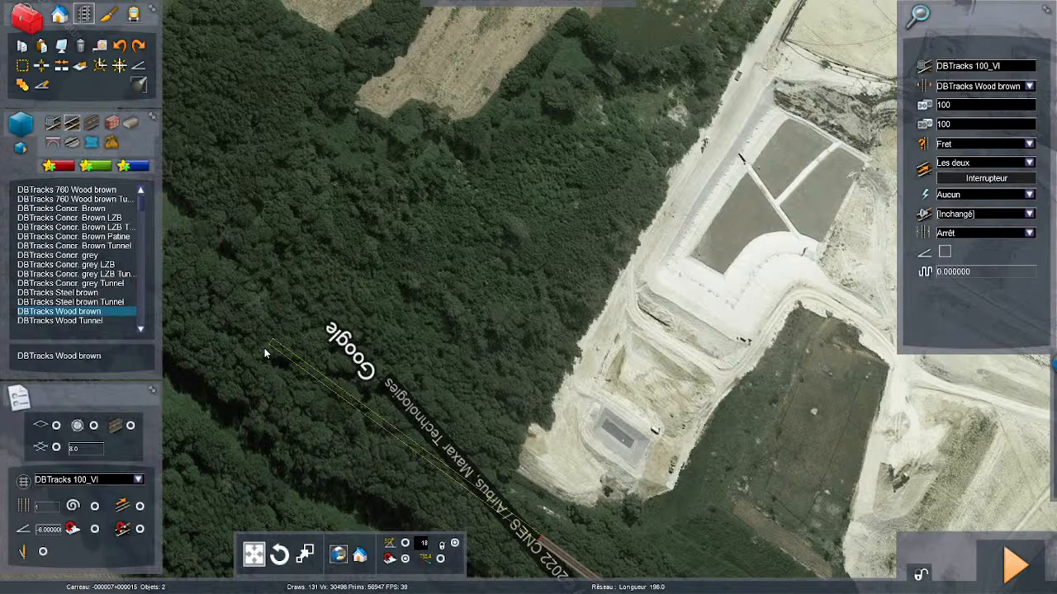
{"action": "right_click_drag", "start_coordinate": [264, 348], "coordinate": [271, 352]}
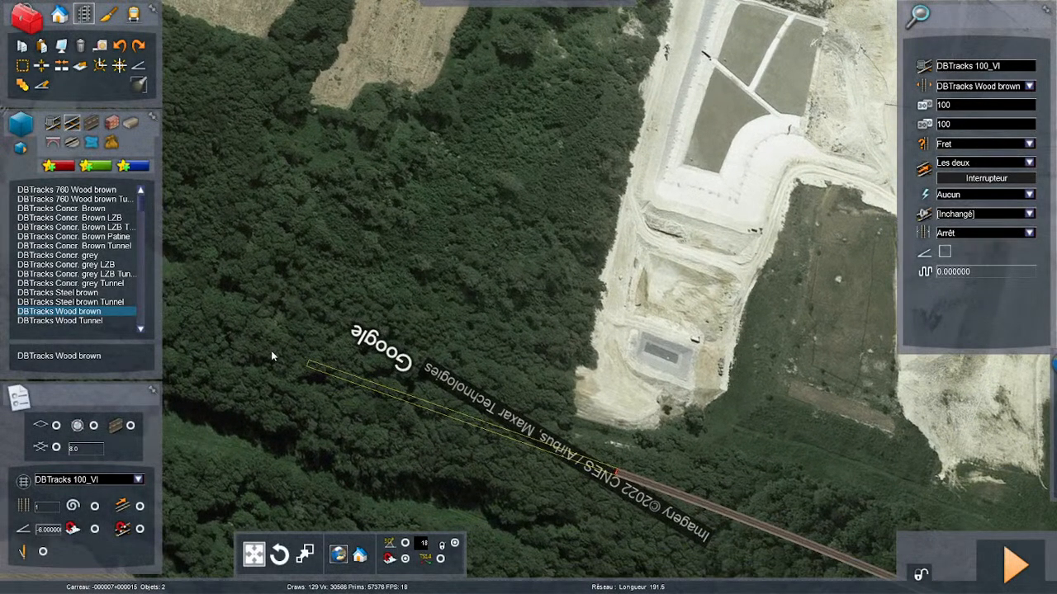
{"action": "key", "text": "Left"}
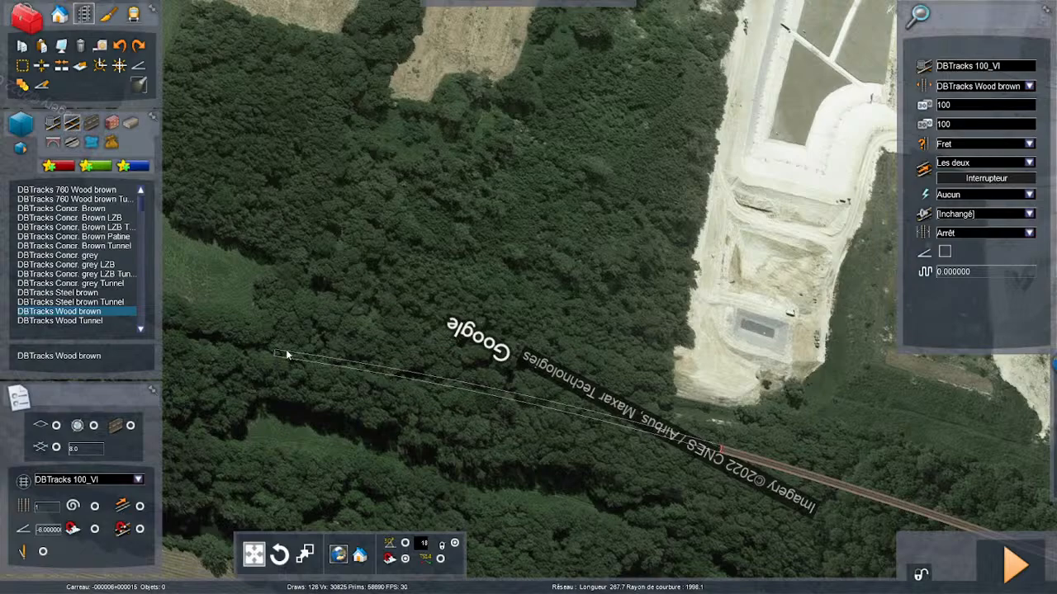
{"action": "left_click", "coordinate": [379, 369]}
- Lay a gentle curve about 328 m long and about 2120 m in radius through the wood, past the L-shaped grass clearing
{"action": "key", "text": "Left"}
{"action": "key", "text": "Left"}
{"action": "key", "text": "Left"}
{"action": "key", "text": "Left"}
{"action": "key", "text": "Left"}
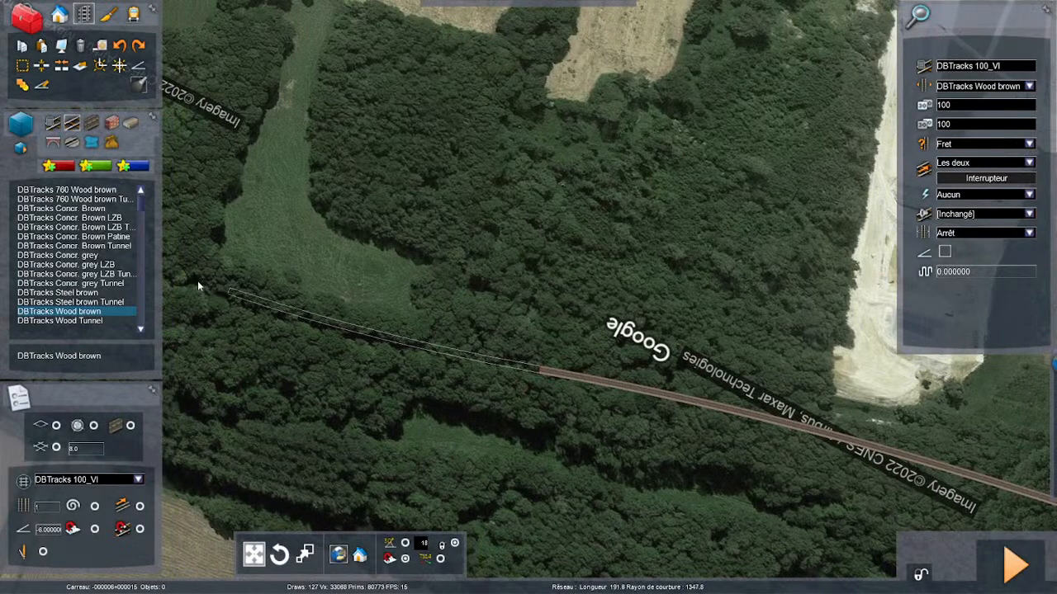
{"action": "key", "text": "Left"}
{"action": "key", "text": "Left"}
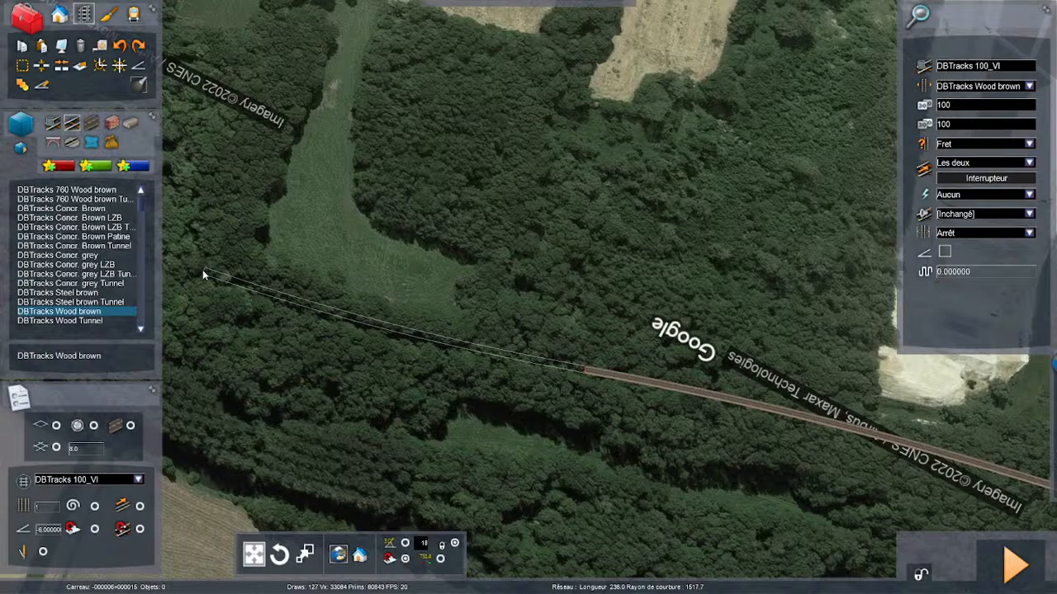
{"action": "key", "text": "Left"}
{"action": "key", "text": "Left"}
{"action": "key", "text": "Left"}
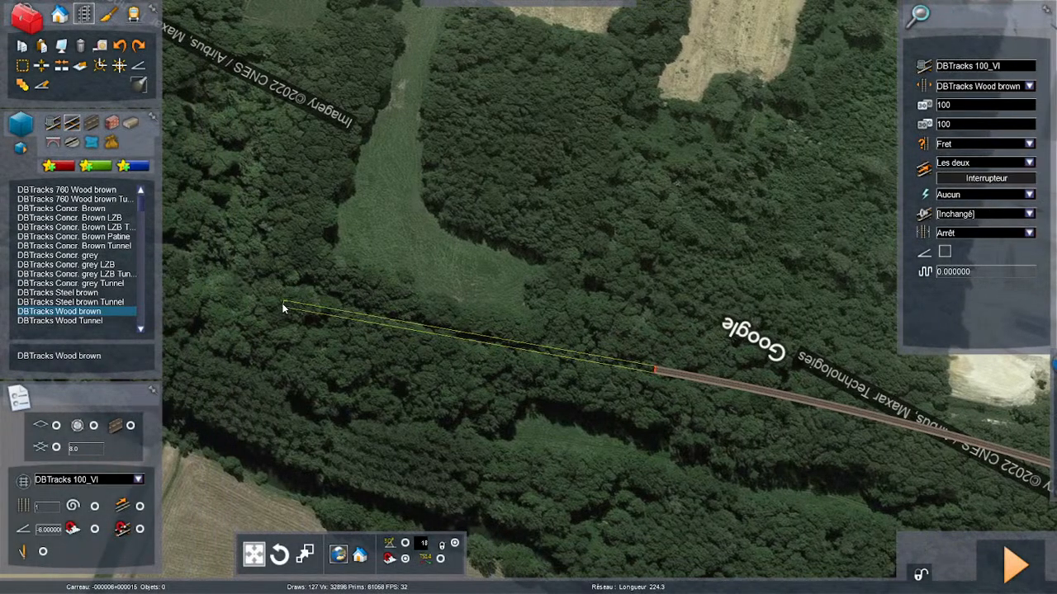
{"action": "key", "text": "Left"}
{"action": "key", "text": "Left"}
{"action": "key", "text": "Left"}
{"action": "key", "text": "Left"}
{"action": "key", "text": "Left"}
{"action": "key", "text": "Left"}
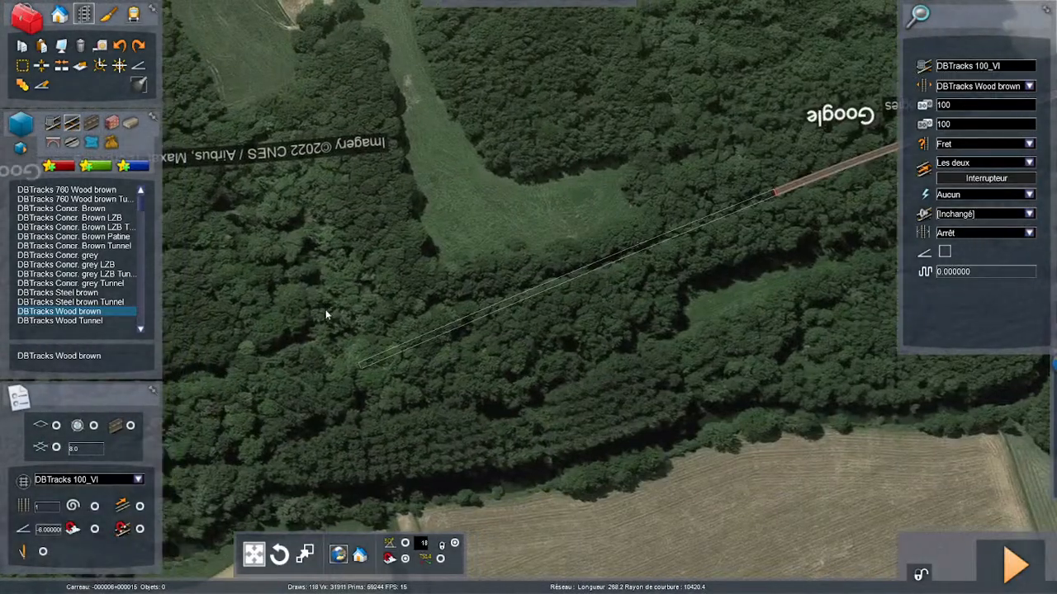
{"action": "key", "text": "Left"}
{"action": "key", "text": "Left"}
{"action": "right_click_drag", "start_coordinate": [324, 236], "coordinate": [182, 235]}
{"action": "right_click_drag", "start_coordinate": [528, 298], "coordinate": [653, 240]}
{"action": "key", "text": "Left"}
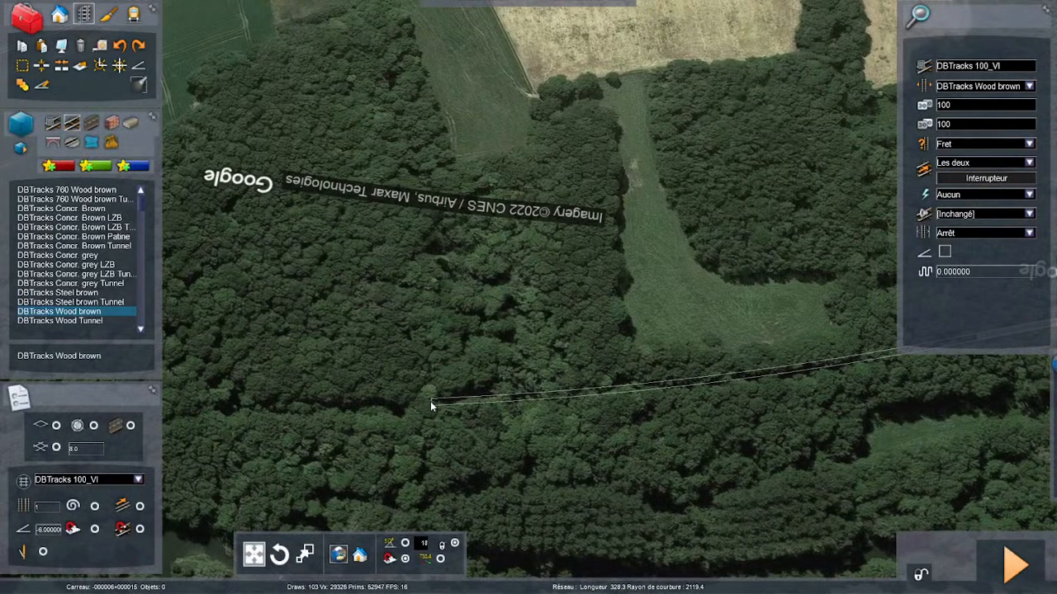
{"action": "left_click", "coordinate": [431, 401]}
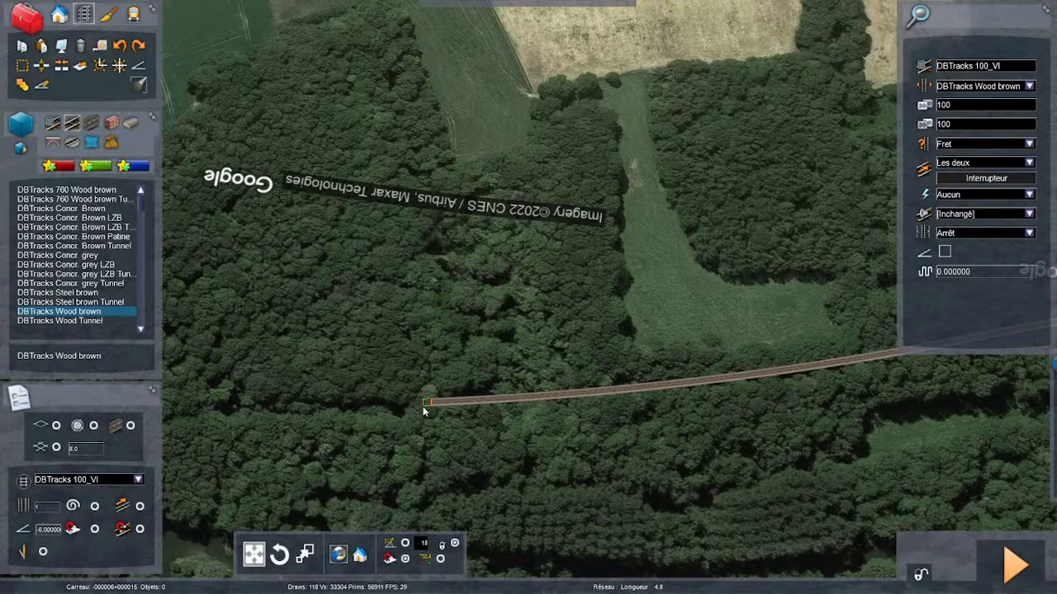
- Hide the aerial imagery overlay, stop laying track and save the route changes
{"action": "key", "text": "Right"}
{"action": "right_click_drag", "start_coordinate": [490, 475], "coordinate": [859, 474]}
{"action": "key", "text": "F8"}
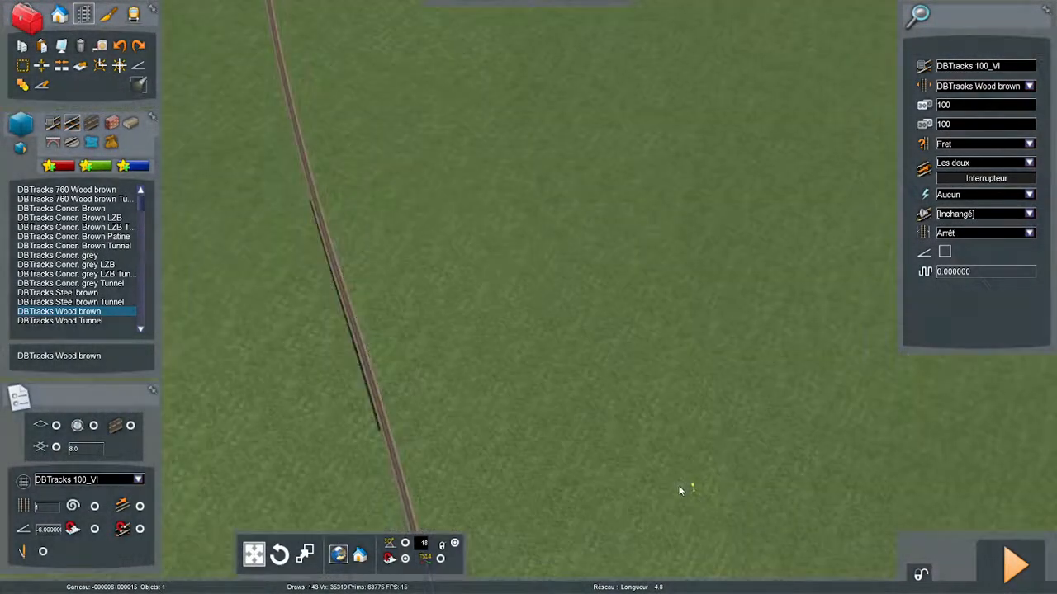
{"action": "key", "text": "Escape"}
{"action": "key", "text": "F2"}
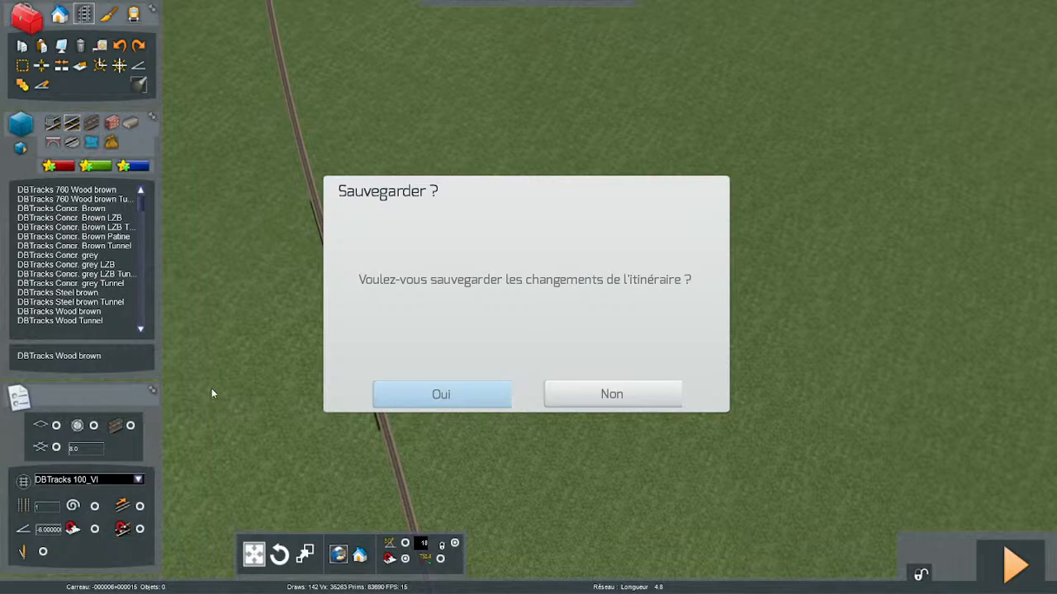
{"action": "left_click", "coordinate": [482, 405]}
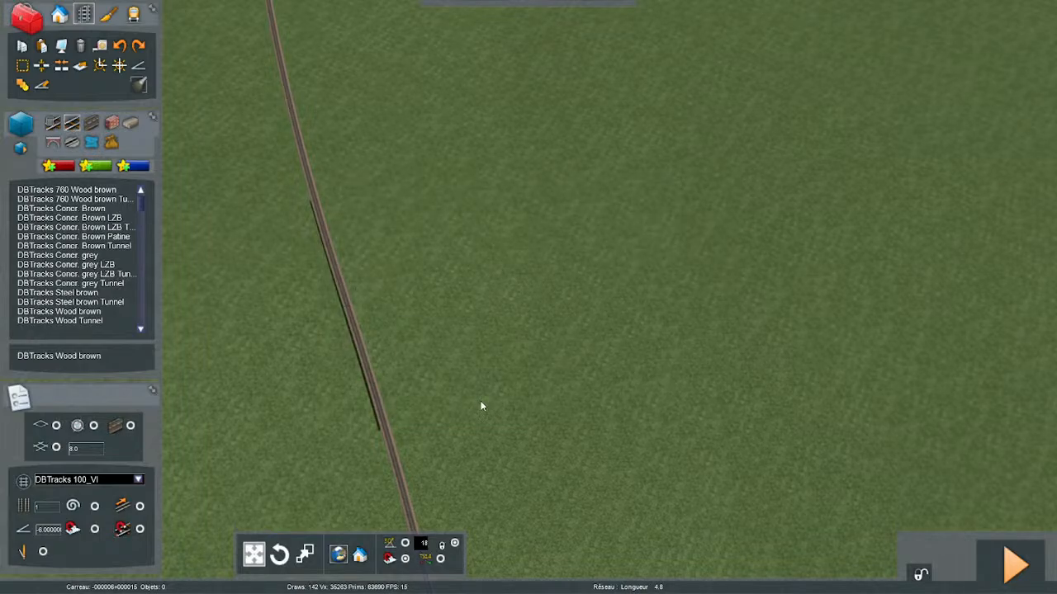
- Weld the joint between the two neighbouring sections on the raised part of the new line and save the route
{"action": "key", "text": "Up"}
{"action": "mouse_move", "coordinate": [481, 402]}
{"action": "right_mouse_down"}
{"action": "mouse_move", "coordinate": [454, 359]}
{"action": "mouse_move", "coordinate": [450, 305]}
{"action": "mouse_move", "coordinate": [426, 255]}
{"action": "mouse_move", "coordinate": [491, 335]}
{"action": "mouse_move", "coordinate": [532, 476]}
{"action": "right_mouse_up"}
{"action": "key", "text": "Up"}
{"action": "key", "text": "Up"}
{"action": "key", "text": "Up"}
{"action": "right_click_drag", "start_coordinate": [427, 372], "coordinate": [442, 520]}
{"action": "key", "text": "Up"}
{"action": "right_click_drag", "start_coordinate": [452, 414], "coordinate": [388, 452]}
{"action": "left_click", "coordinate": [451, 413]}
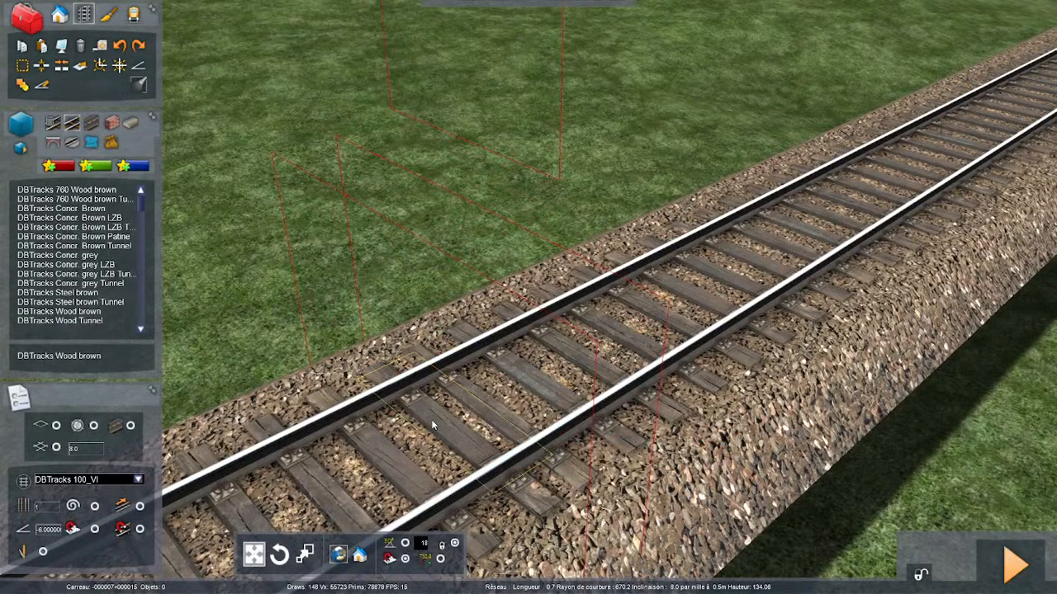
{"action": "key", "text": "Down"}
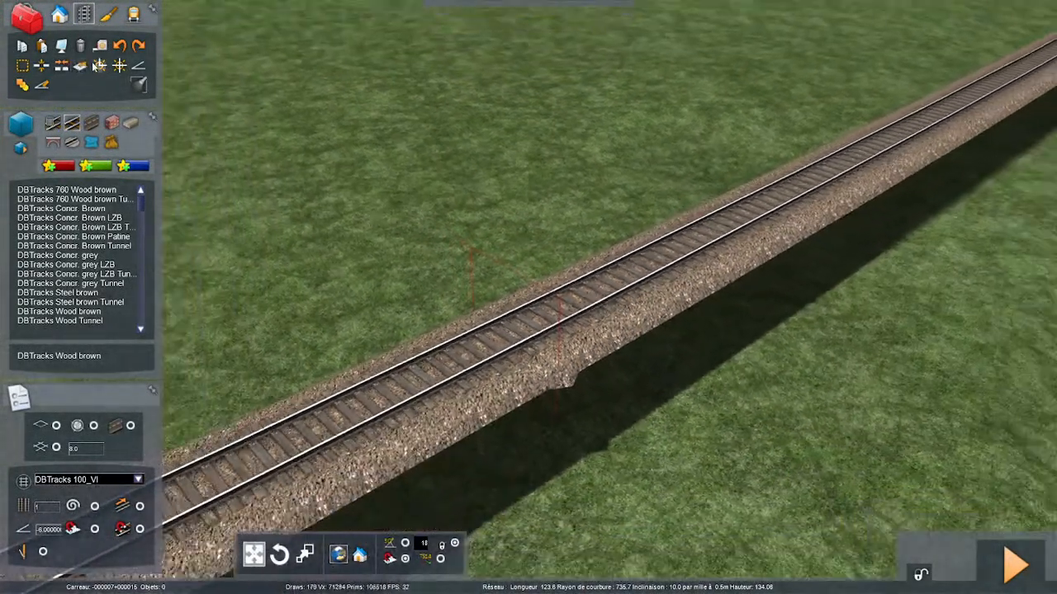
{"action": "left_click", "coordinate": [99, 66]}
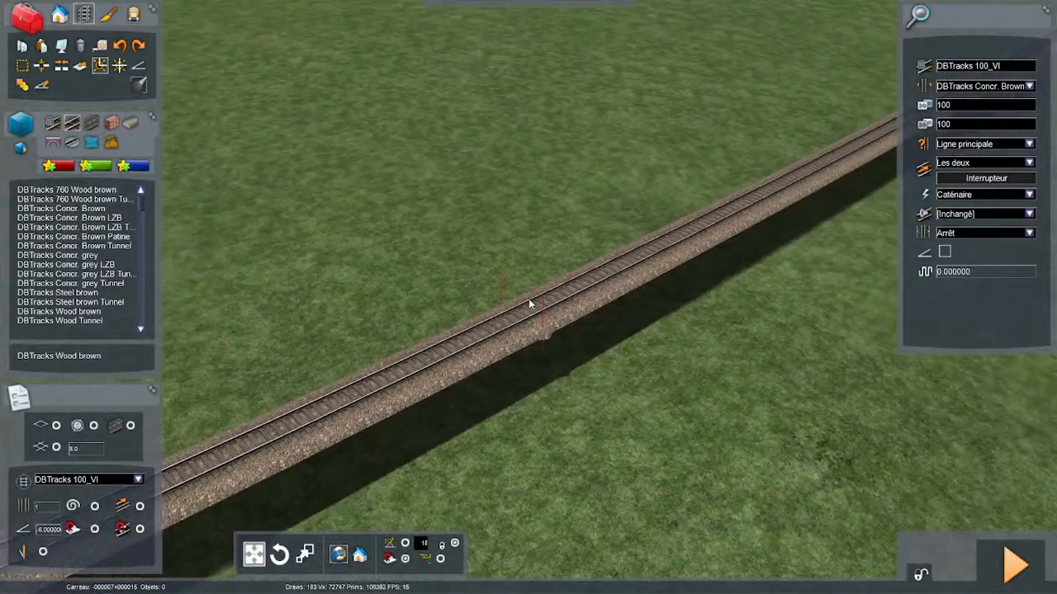
{"action": "left_click", "coordinate": [530, 304]}
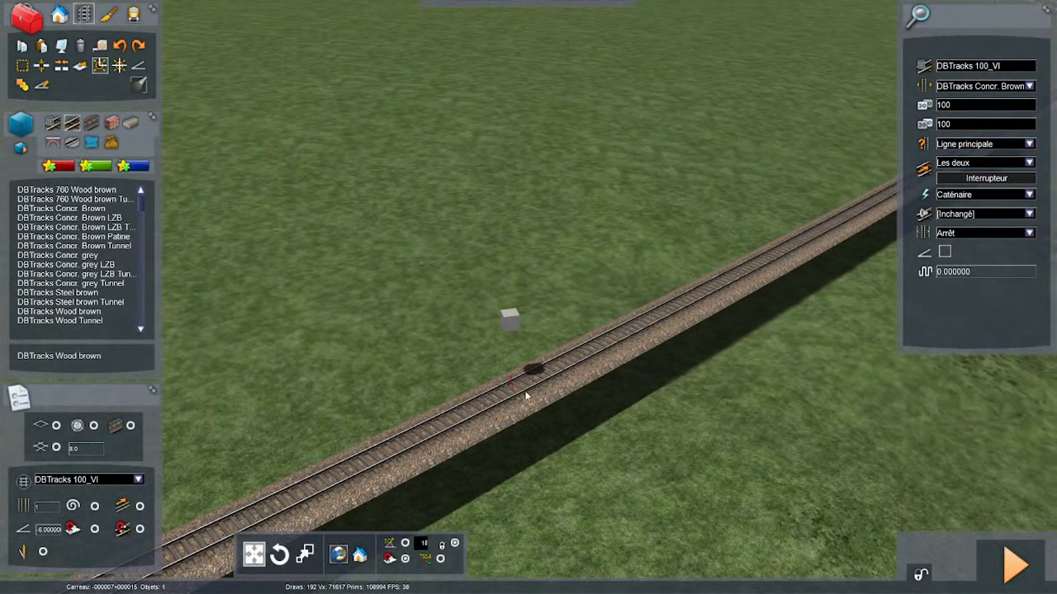
{"action": "left_click", "coordinate": [512, 318]}
{"action": "right_click_drag", "start_coordinate": [571, 426], "coordinate": [647, 444]}
{"action": "key", "text": "Escape"}
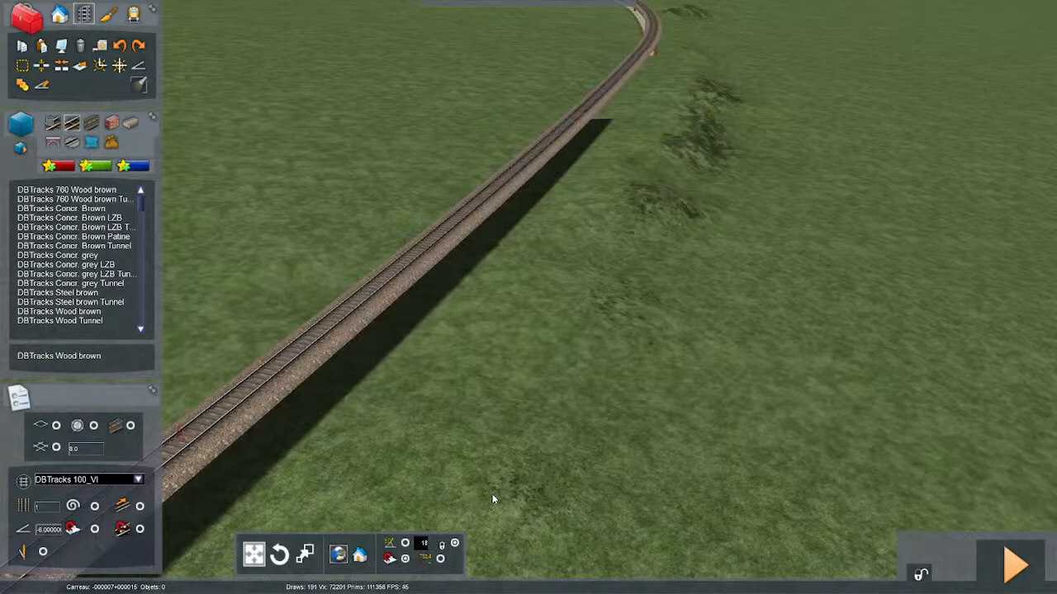
- Travel along the line at track level, examining the alignment, embankments, road crossing and lineside vegetation
{"action": "key", "text": "Up"}
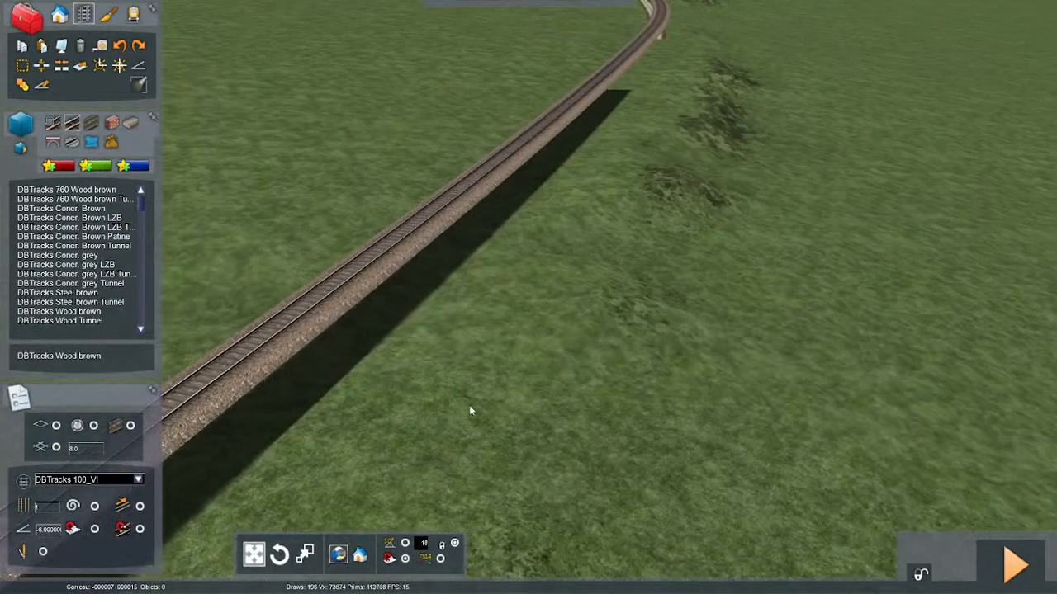
{"action": "right_click_drag", "start_coordinate": [469, 406], "coordinate": [421, 278]}
{"action": "key", "text": "Up"}
{"action": "key", "text": "Up"}
{"action": "key", "text": "Up"}
{"action": "key", "text": "Up"}
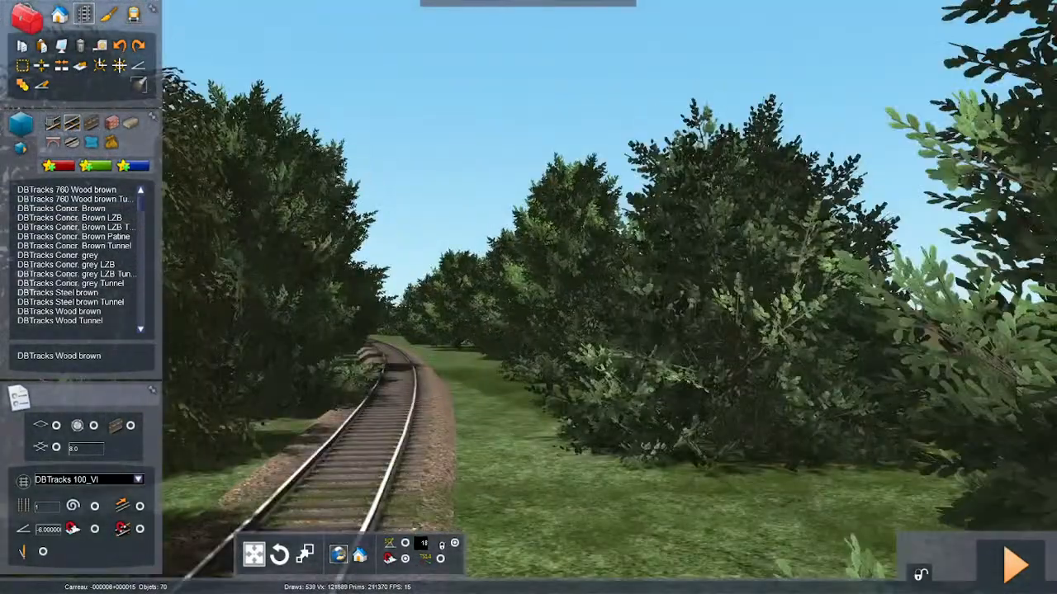
{"action": "key", "text": "Up"}
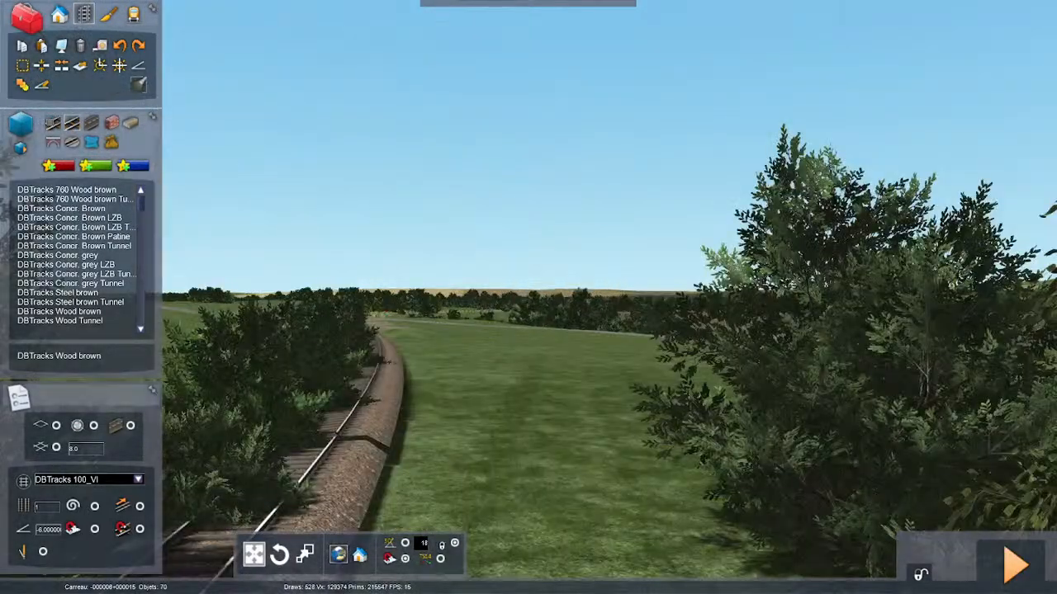
{"action": "key", "text": "Up"}
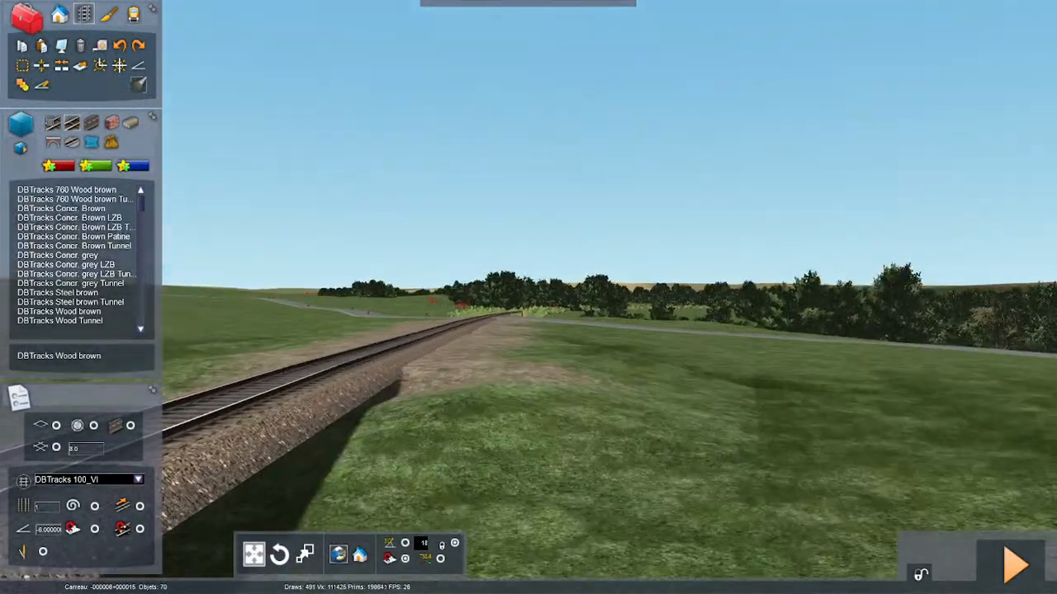
{"action": "key", "text": "Up"}
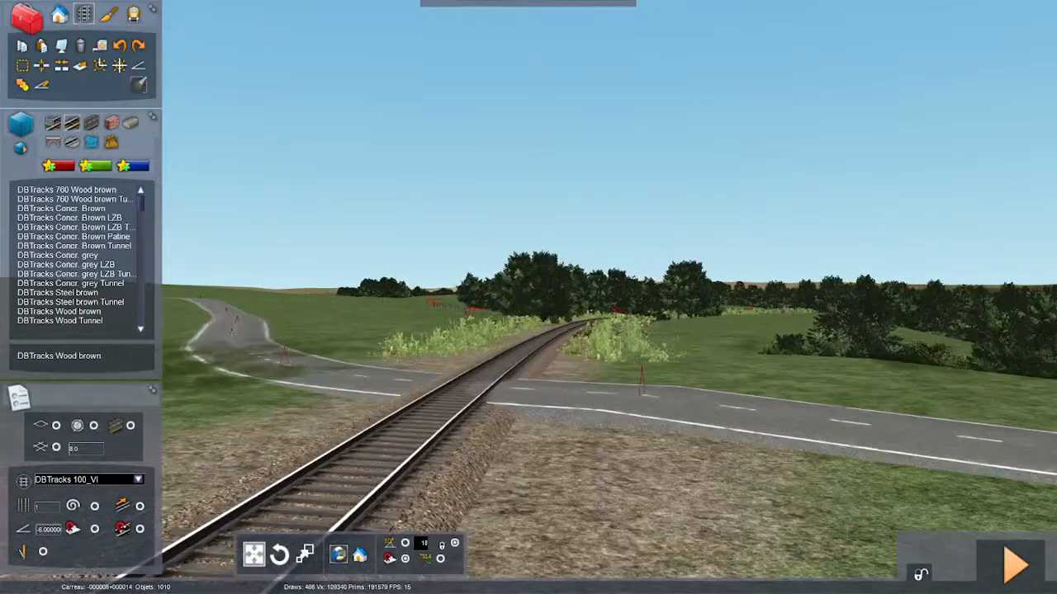
{"action": "key", "text": "Up"}
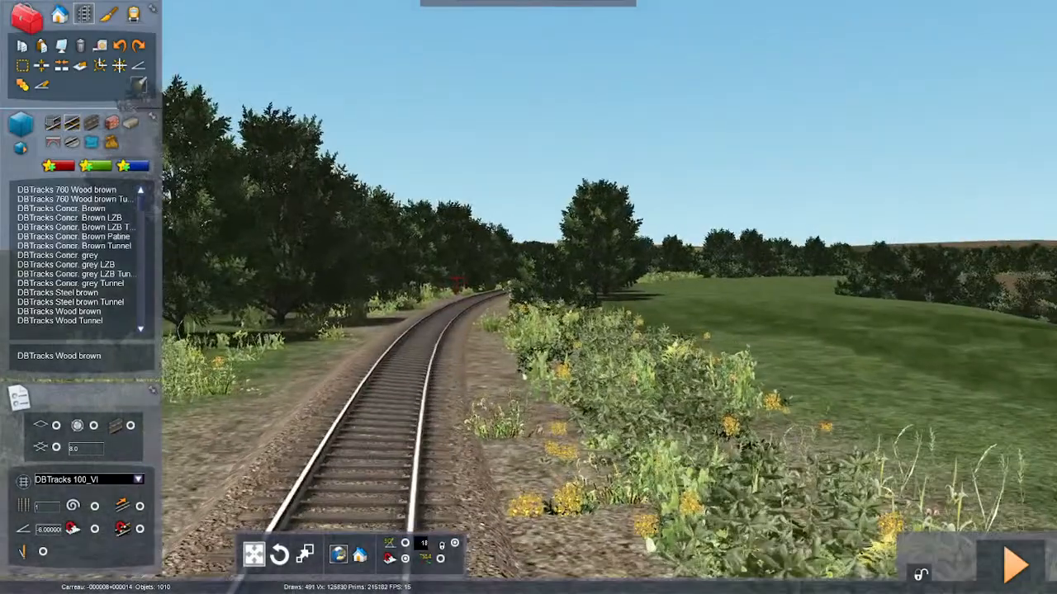
{"action": "key", "text": "Up"}
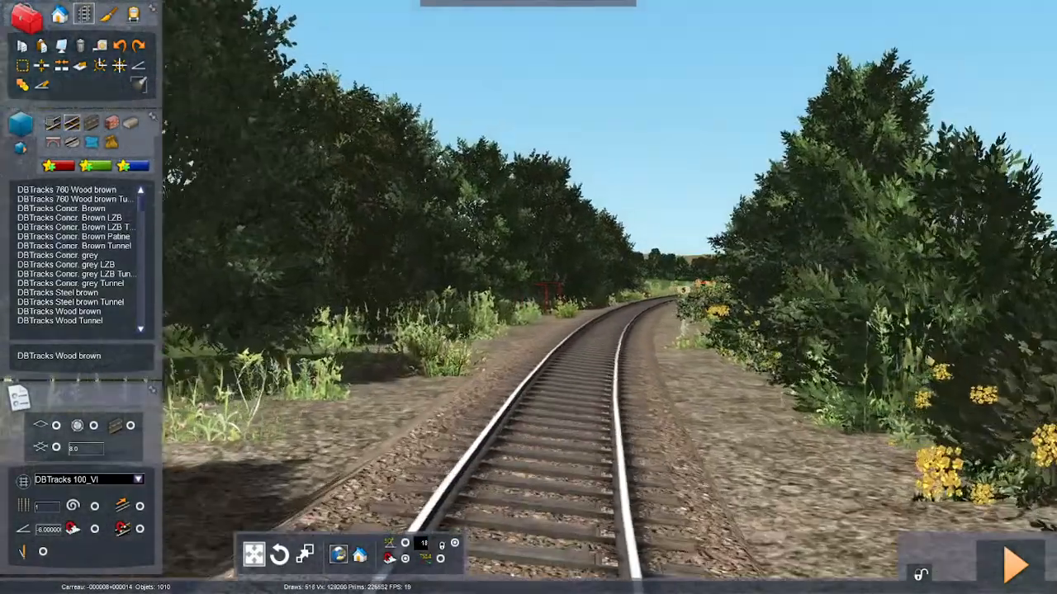
{"action": "key", "text": "Up"}
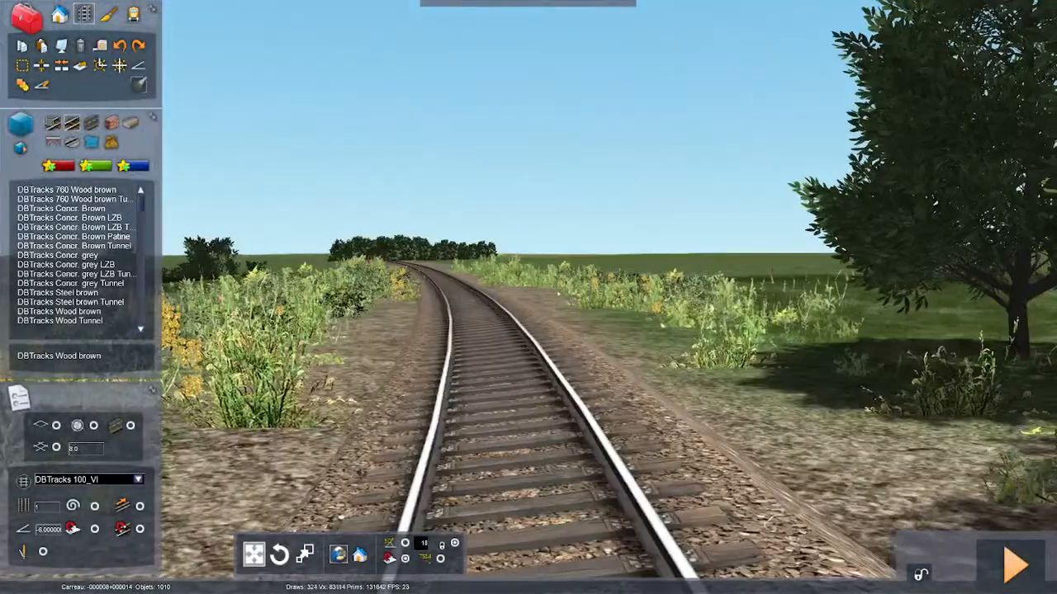
{"action": "key", "text": "Up"}
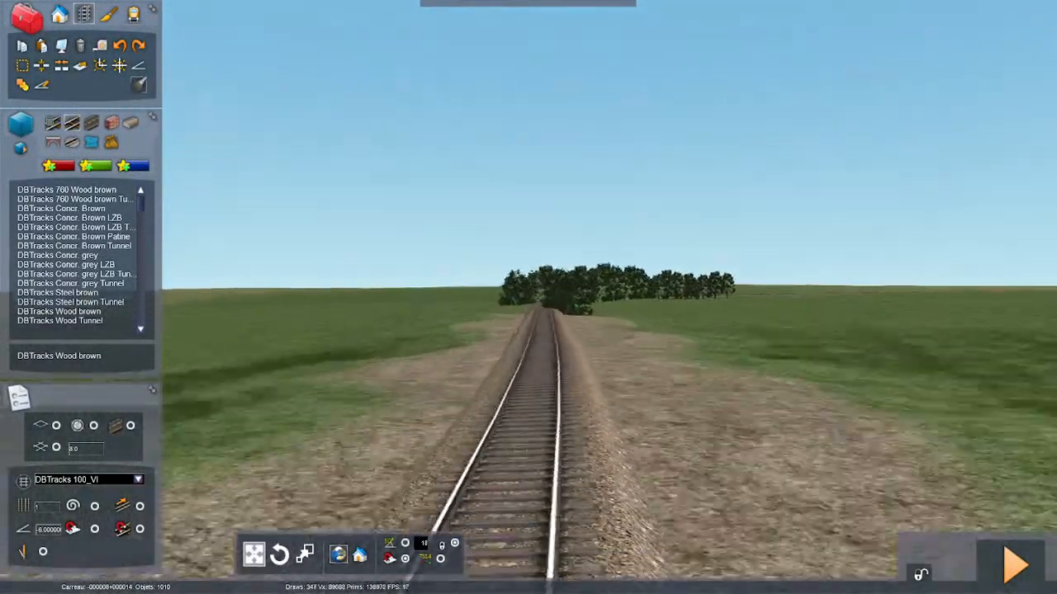
{"action": "key", "text": "Up"}
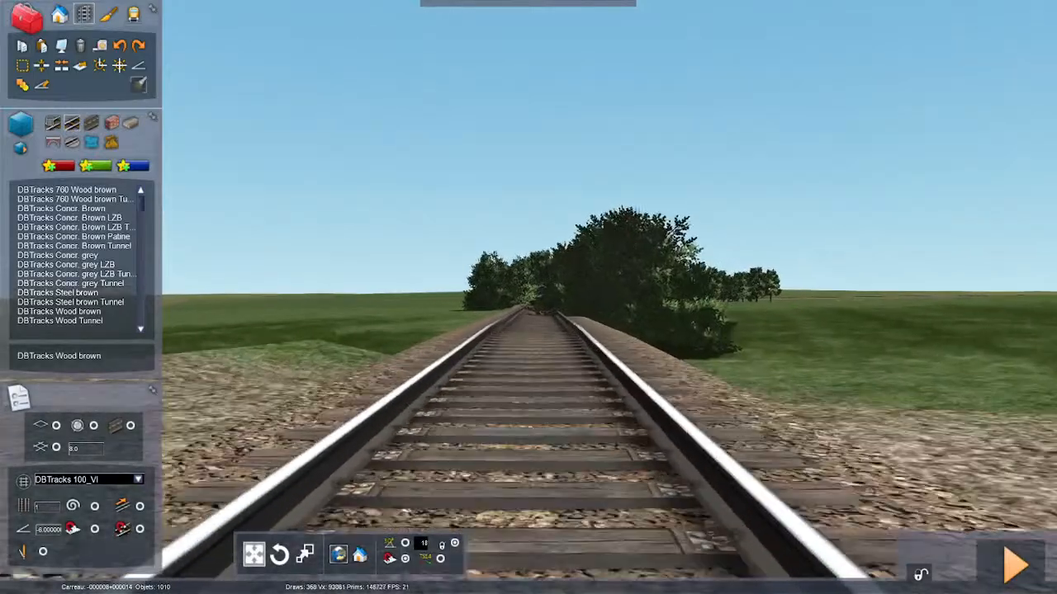
{"action": "key", "text": "Up"}
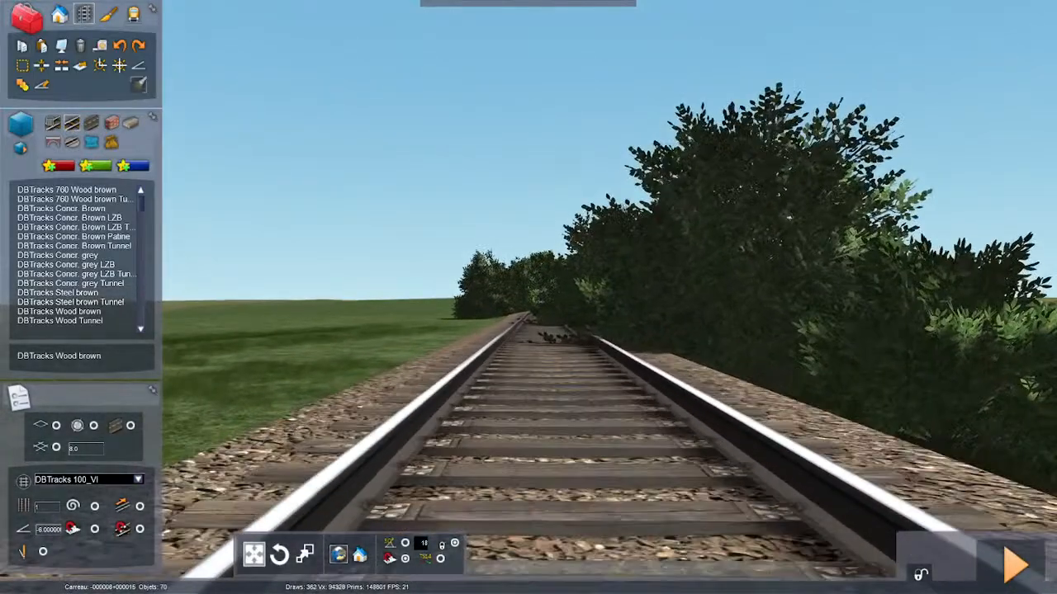
{"action": "key", "text": "Up"}
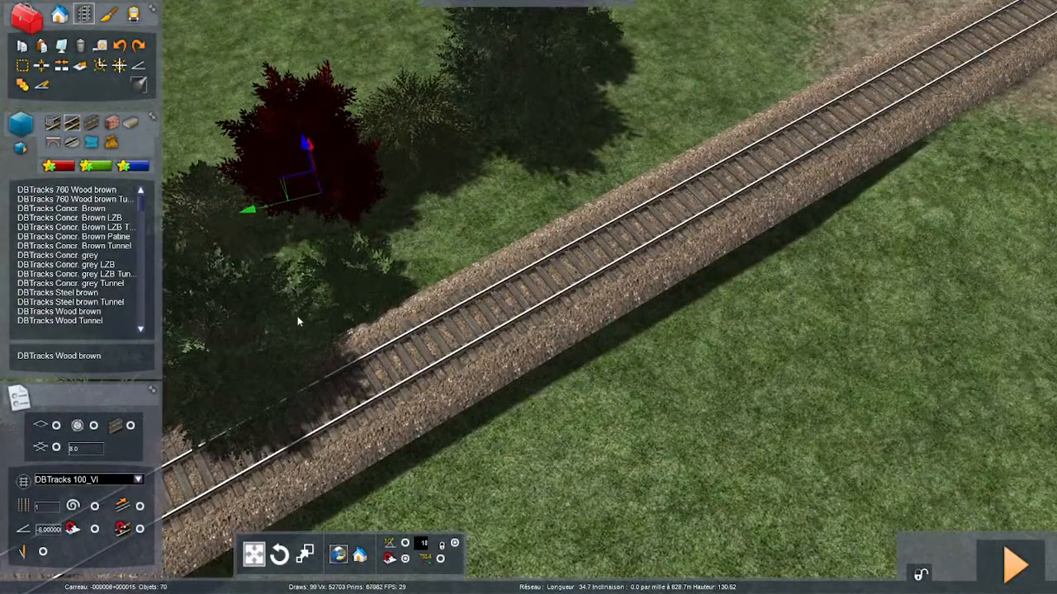
- Examine the raised track section and the row of trees beside it from above and from the side
{"action": "left_click_drag", "start_coordinate": [297, 321], "coordinate": [255, 250]}
{"action": "scroll", "coordinate": [528, 298], "scroll_direction": "down", "scroll_amount": 5}
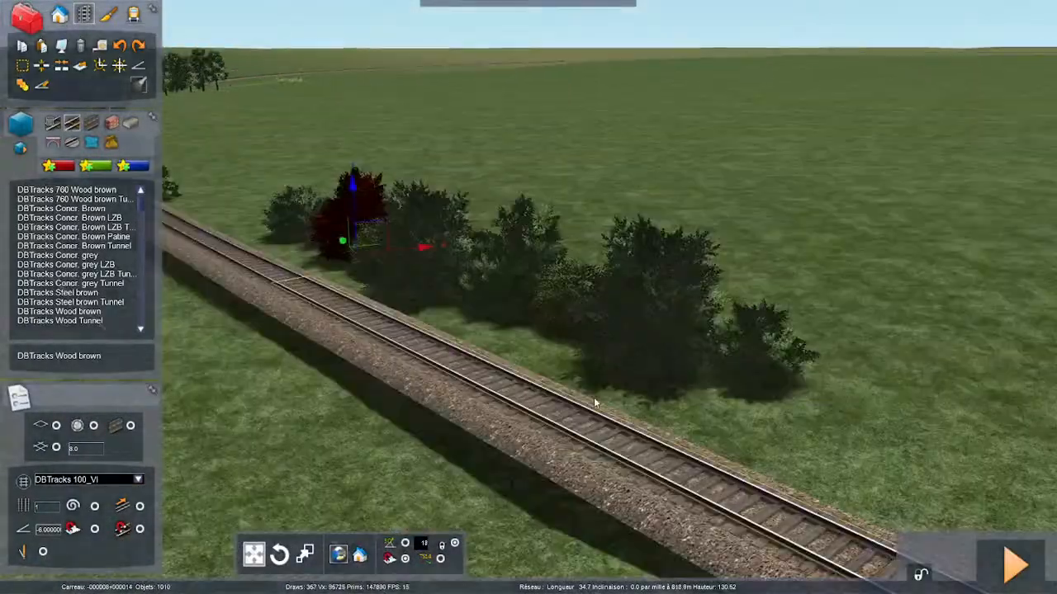
{"action": "key", "text": "Down"}
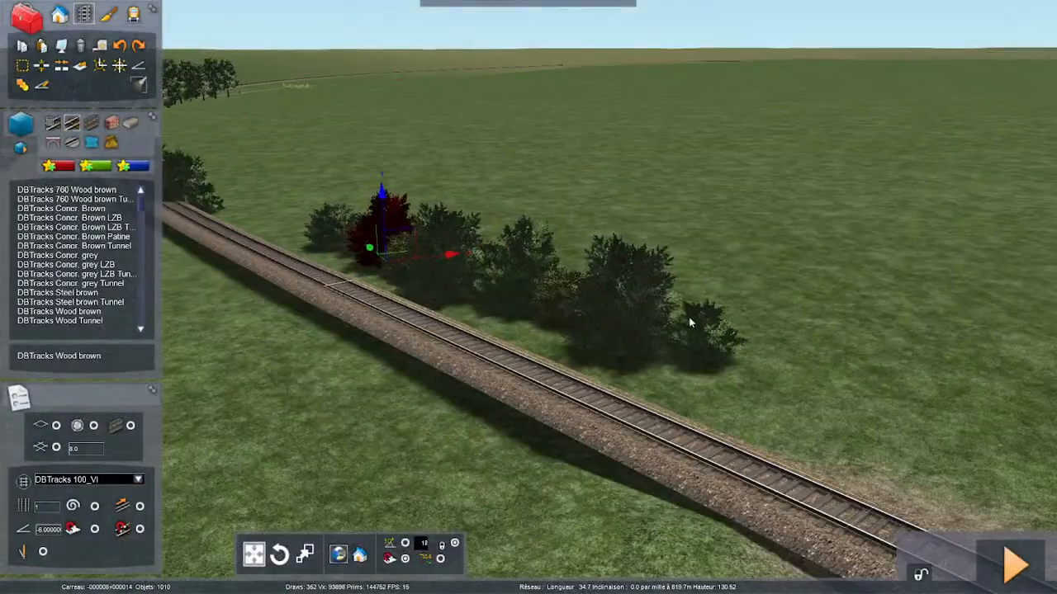
{"action": "key", "text": "Left"}
{"action": "key", "text": "Left"}
{"action": "key", "text": "Down"}
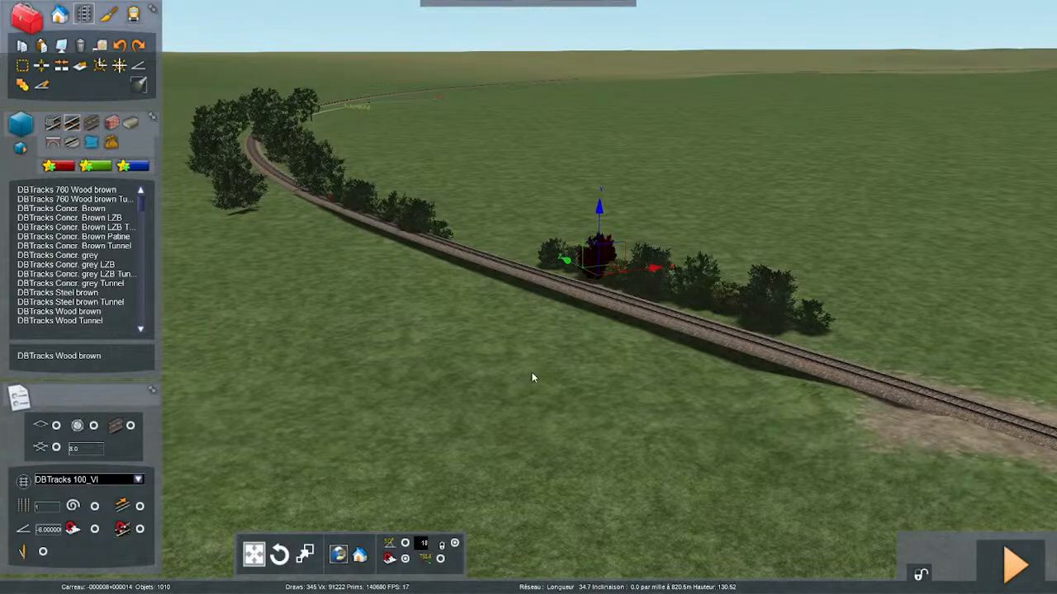
{"action": "key", "text": "Right"}
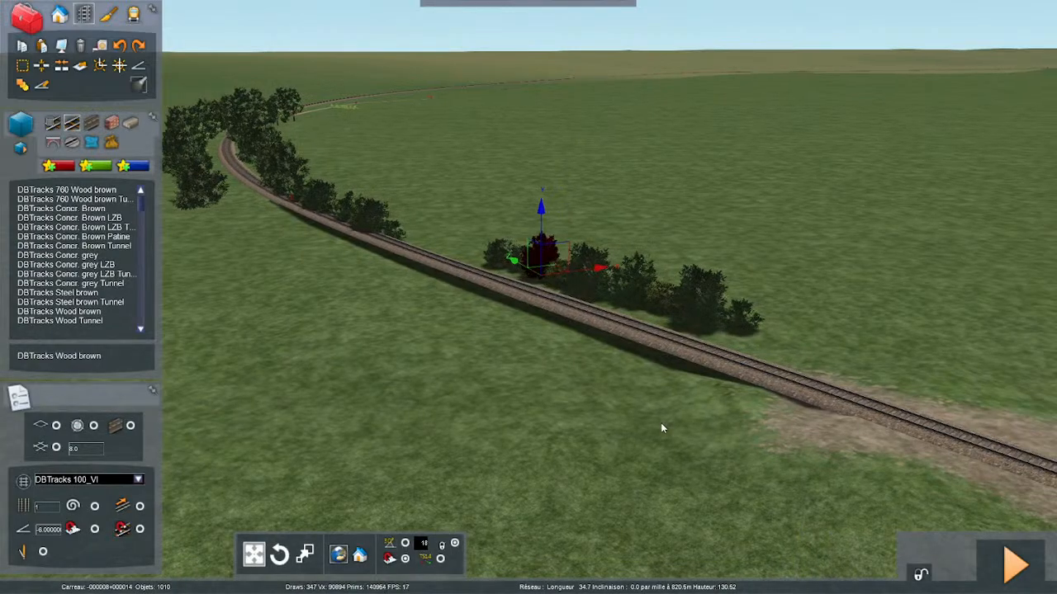
{"action": "right_click_drag", "start_coordinate": [576, 421], "coordinate": [510, 418]}
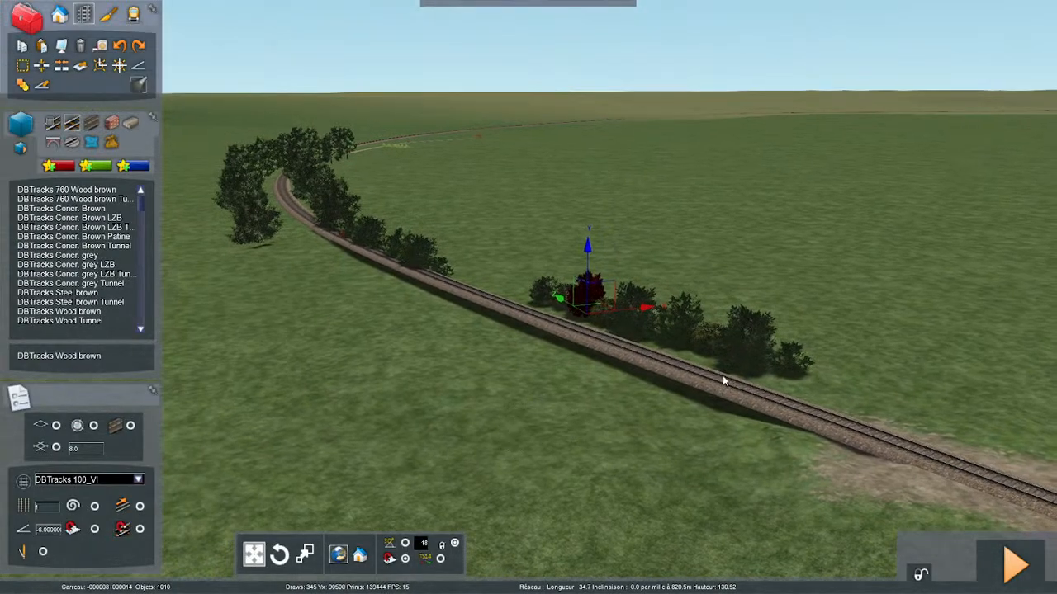
- Smooth the gradient over about 44 m of track where the raised section meets the ground near the bushes
{"action": "left_click", "coordinate": [613, 446]}
{"action": "key", "text": "Up"}
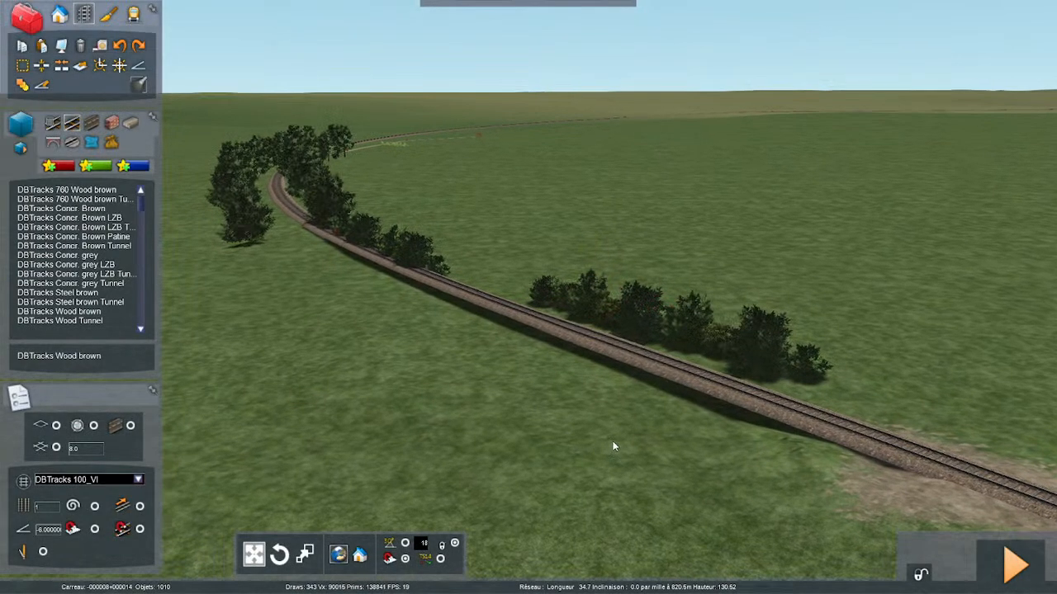
{"action": "key", "text": "Up"}
{"action": "right_click_drag", "start_coordinate": [614, 446], "coordinate": [796, 326]}
{"action": "key", "text": "Up"}
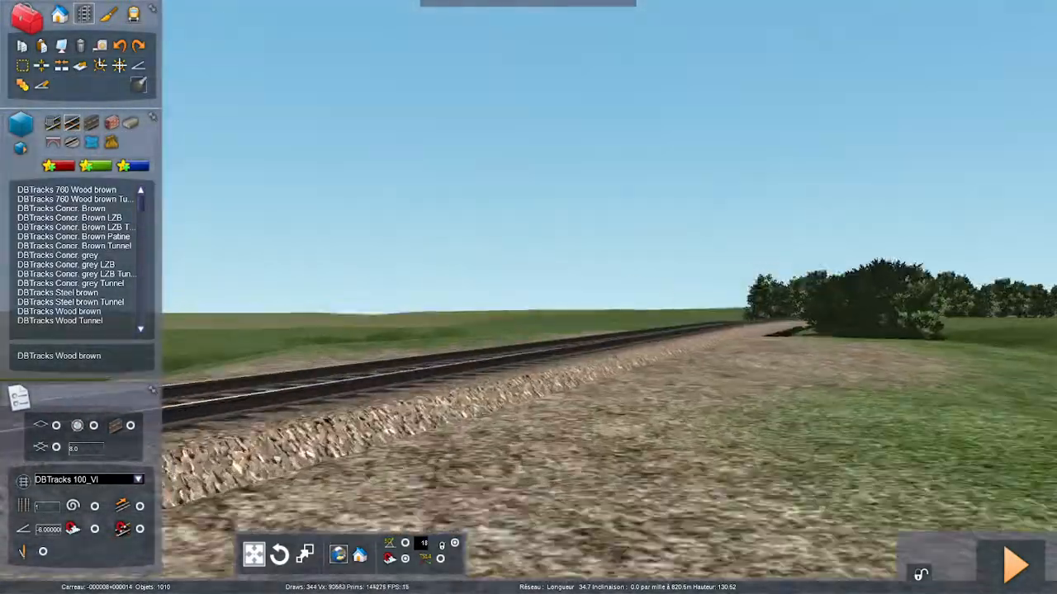
{"action": "key", "text": "Up"}
{"action": "right_click_drag", "start_coordinate": [731, 466], "coordinate": [756, 553]}
{"action": "key", "text": "Down"}
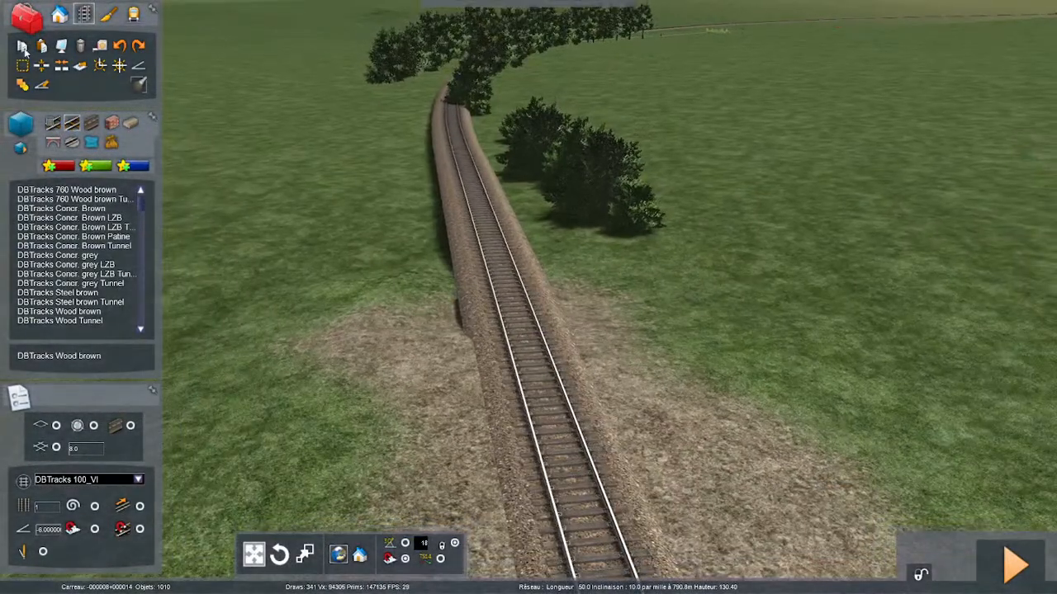
{"action": "left_click", "coordinate": [22, 68]}
{"action": "key", "text": "Down"}
{"action": "left_click_drag", "start_coordinate": [571, 503], "coordinate": [479, 188]}
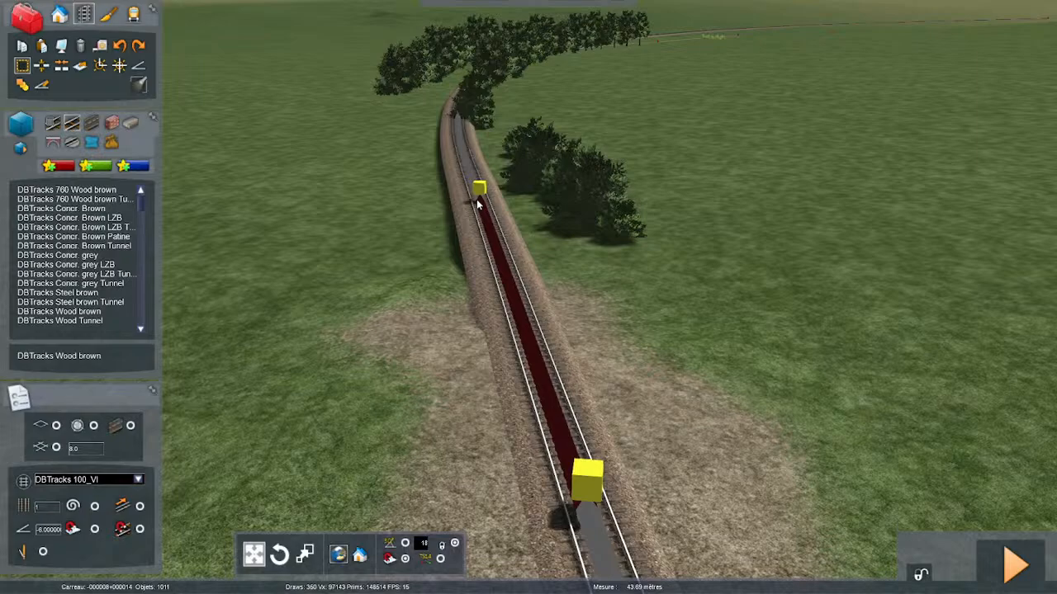
{"action": "left_click", "coordinate": [43, 86]}
{"action": "scroll", "coordinate": [578, 462], "scroll_direction": "up", "scroll_amount": 5}
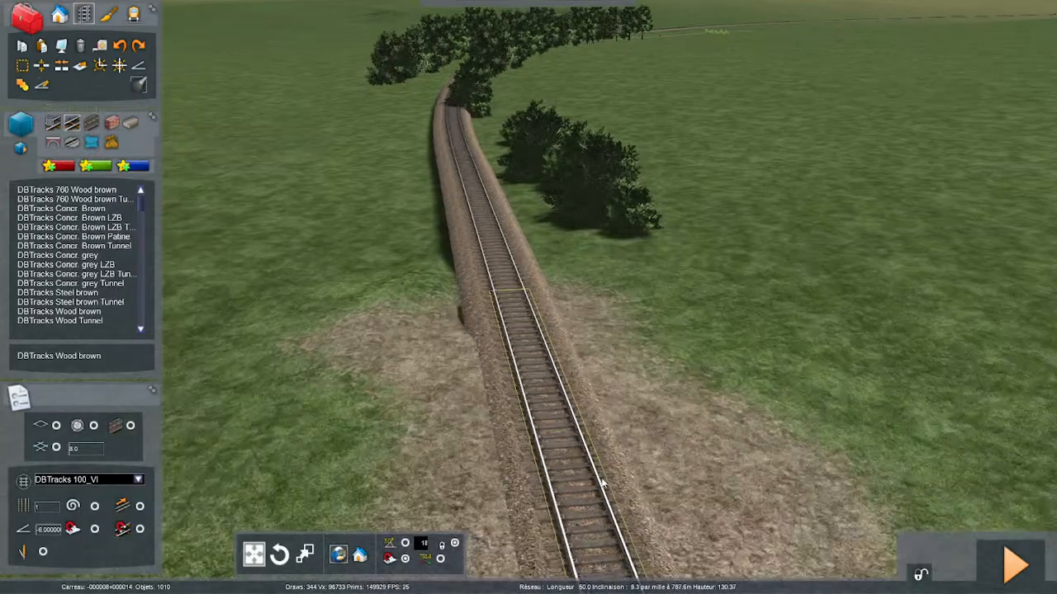
- Smooth the gradient over about 73 m of the raised track running beside the row of bushes
{"action": "right_click_drag", "start_coordinate": [623, 498], "coordinate": [644, 463]}
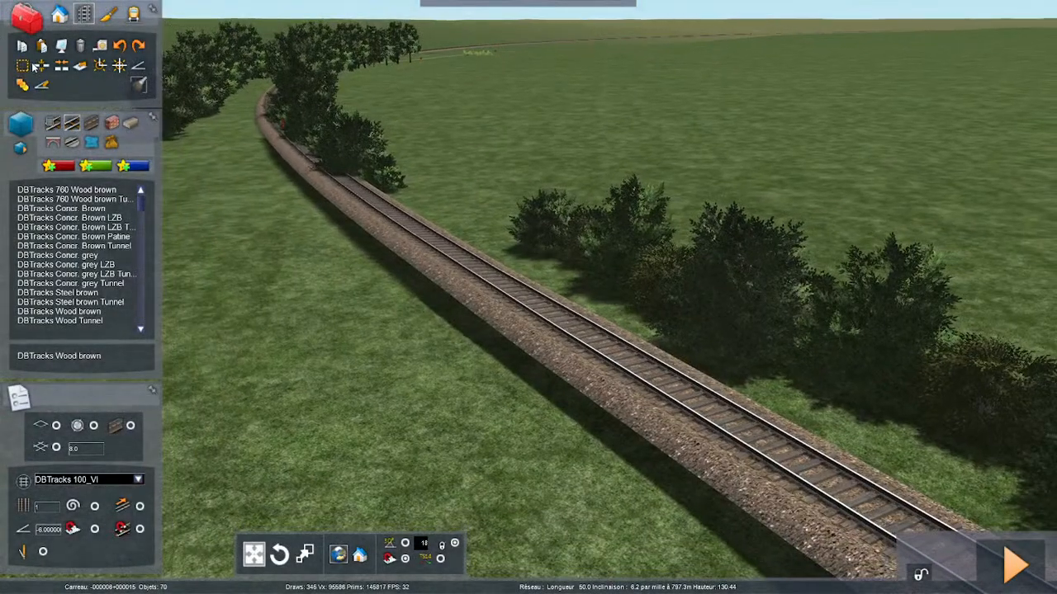
{"action": "left_click", "coordinate": [22, 65]}
{"action": "left_click_drag", "start_coordinate": [716, 378], "coordinate": [286, 124]}
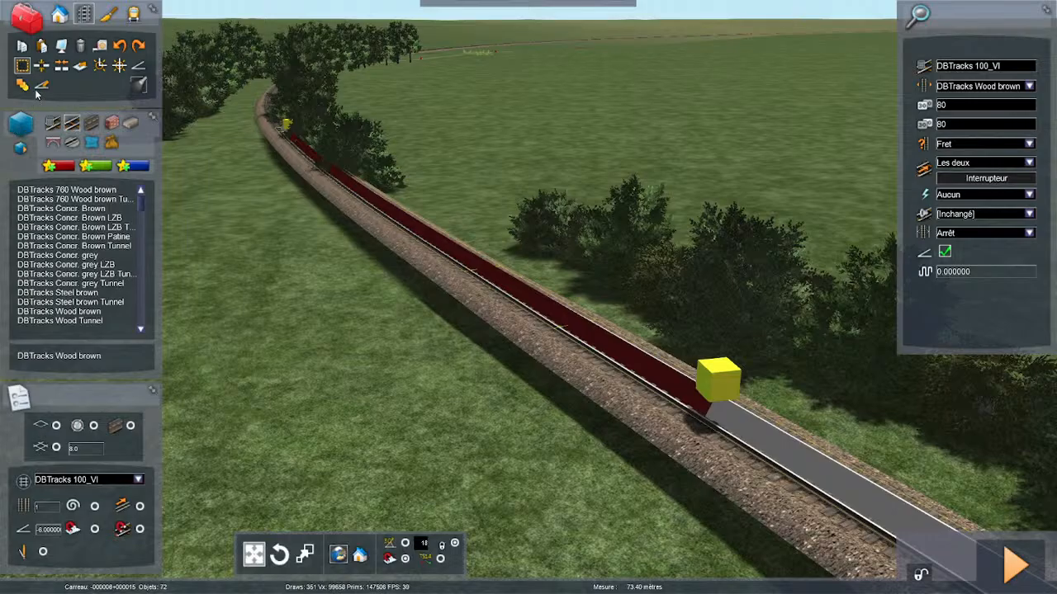
{"action": "left_click", "coordinate": [178, 204]}
- Move the bushes and trees growing over the rails at the start of the wooded curve out beside the track
{"action": "key", "text": "Up"}
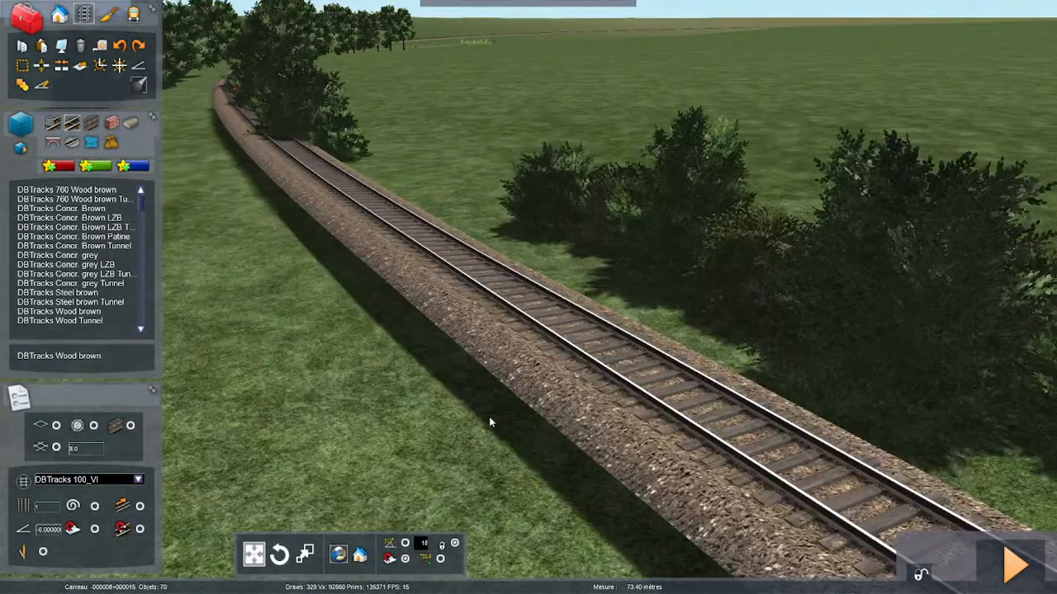
{"action": "right_click_drag", "start_coordinate": [489, 421], "coordinate": [446, 380]}
{"action": "key", "text": "Right"}
{"action": "right_click_drag", "start_coordinate": [489, 416], "coordinate": [441, 382]}
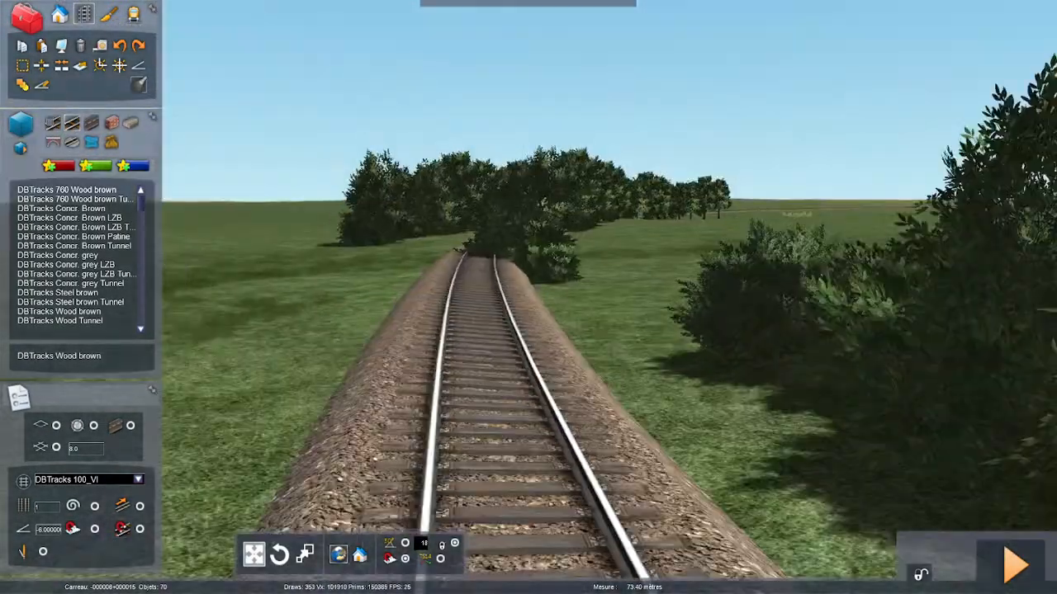
{"action": "key", "text": "Left"}
{"action": "key", "text": "Up"}
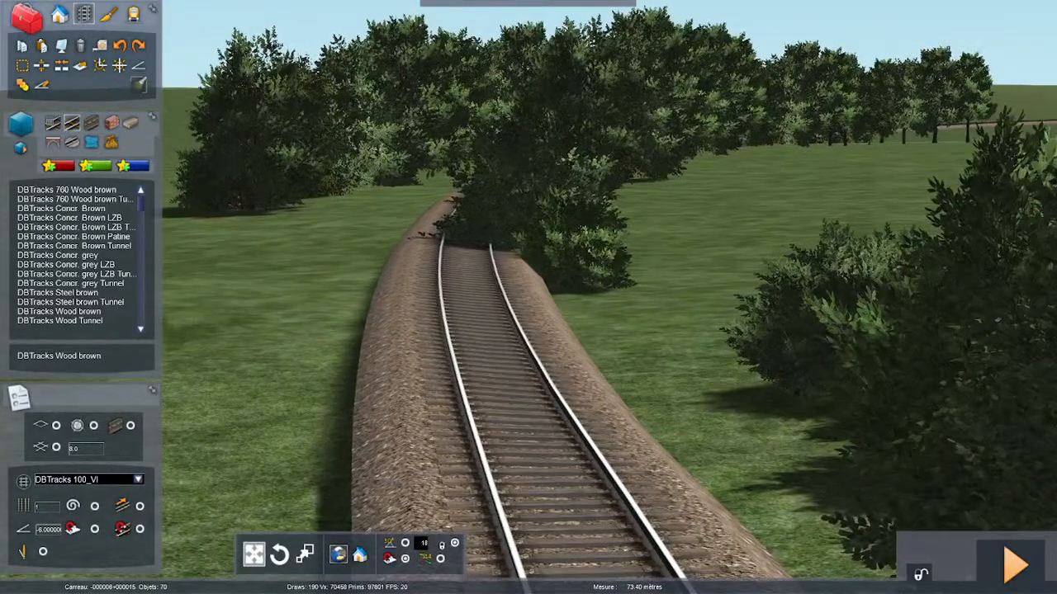
{"action": "key", "text": "Up"}
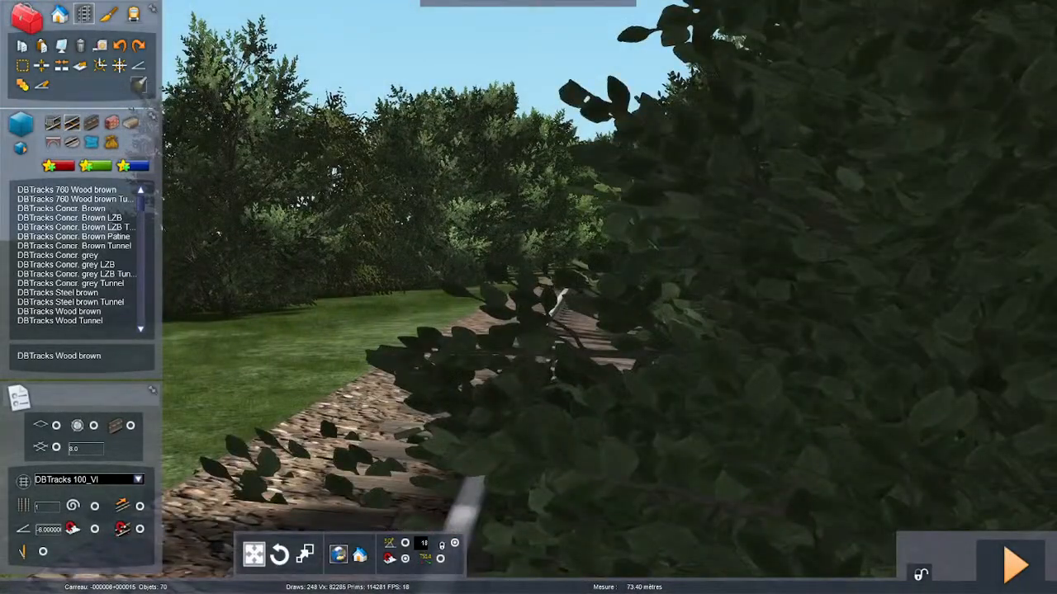
{"action": "right_click_drag", "start_coordinate": [442, 382], "coordinate": [493, 415]}
{"action": "scroll", "coordinate": [494, 415], "scroll_direction": "down", "scroll_amount": 5}
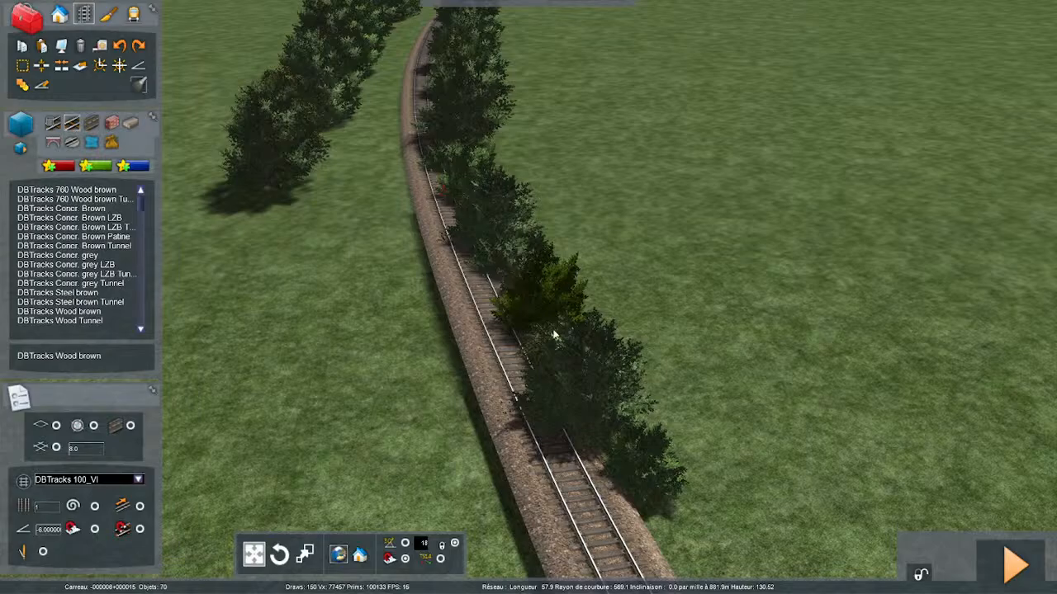
{"action": "left_click_drag", "start_coordinate": [554, 331], "coordinate": [649, 310]}
{"action": "left_click_drag", "start_coordinate": [518, 165], "coordinate": [609, 156]}
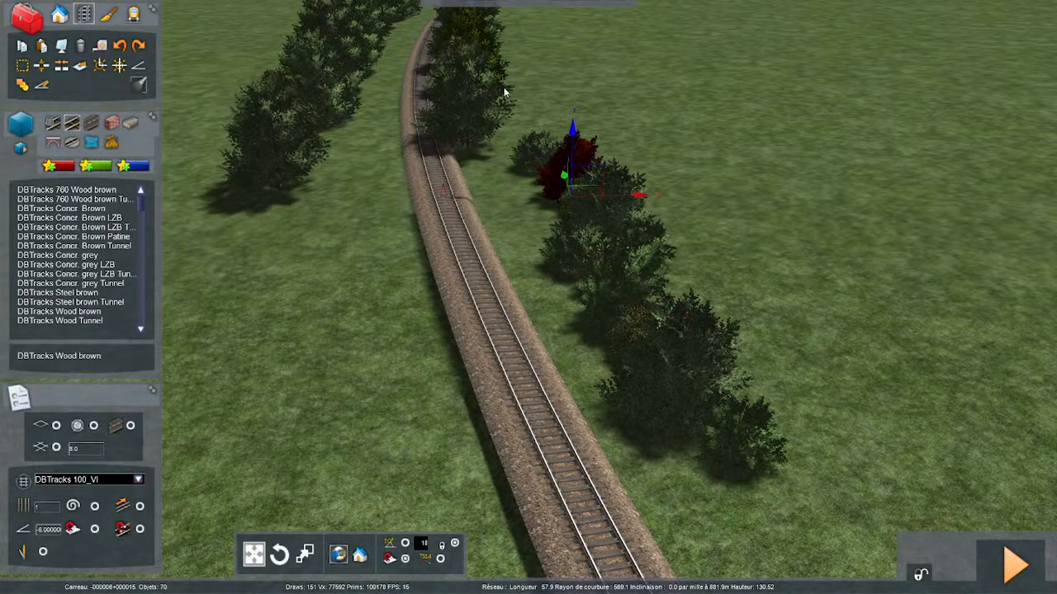
{"action": "left_click_drag", "start_coordinate": [504, 91], "coordinate": [615, 92]}
- Turn off superelevation for the track section beyond the stepped joint in the wooded curve
{"action": "key", "text": "Up"}
{"action": "right_click_drag", "start_coordinate": [579, 276], "coordinate": [532, 231]}
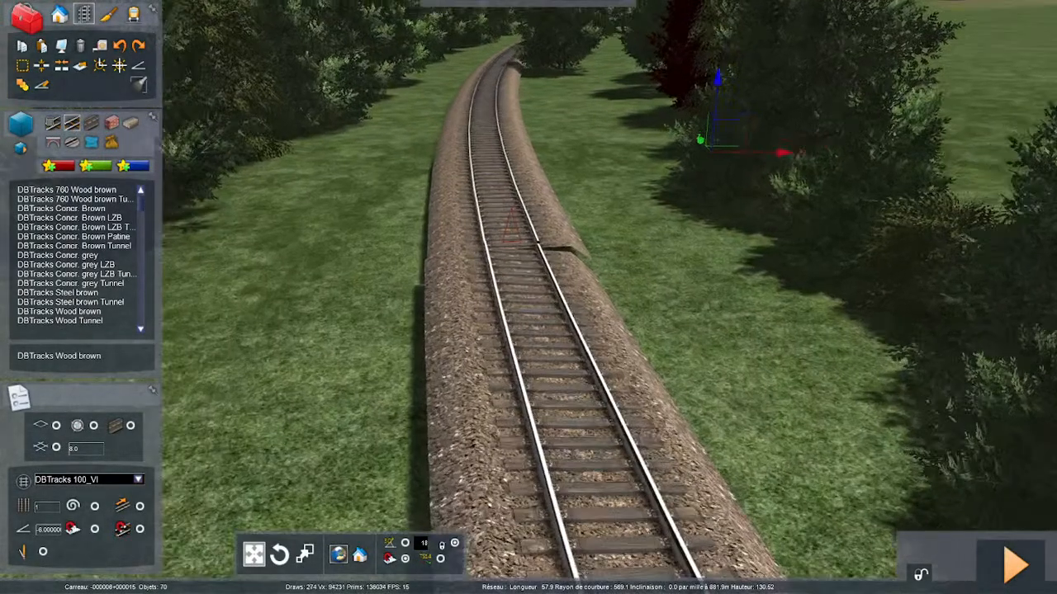
{"action": "key", "text": "Up"}
{"action": "right_click_drag", "start_coordinate": [528, 352], "coordinate": [511, 323]}
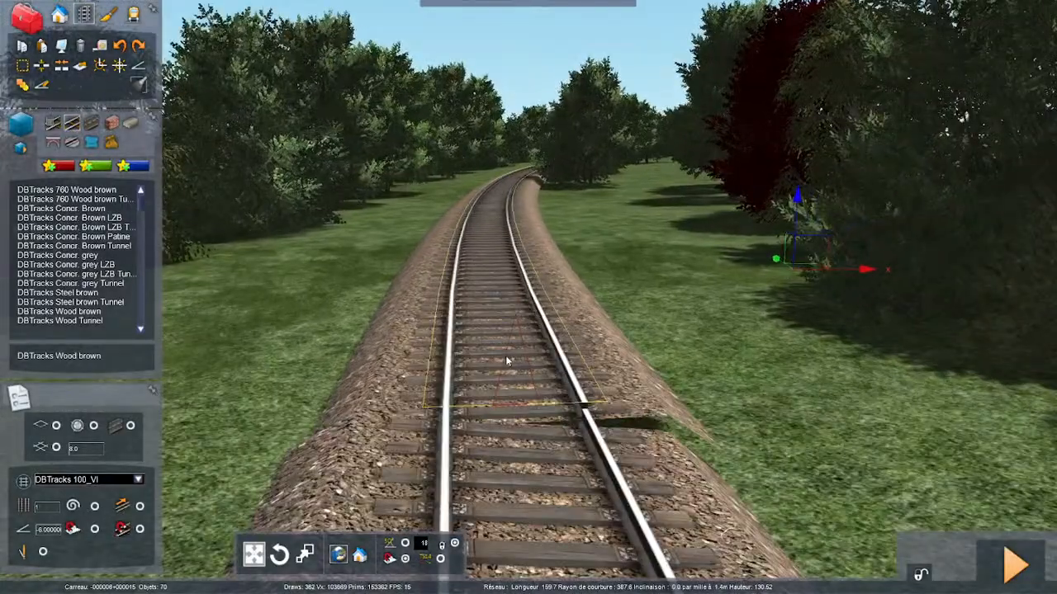
{"action": "key", "text": "Up"}
{"action": "left_click", "coordinate": [22, 66]}
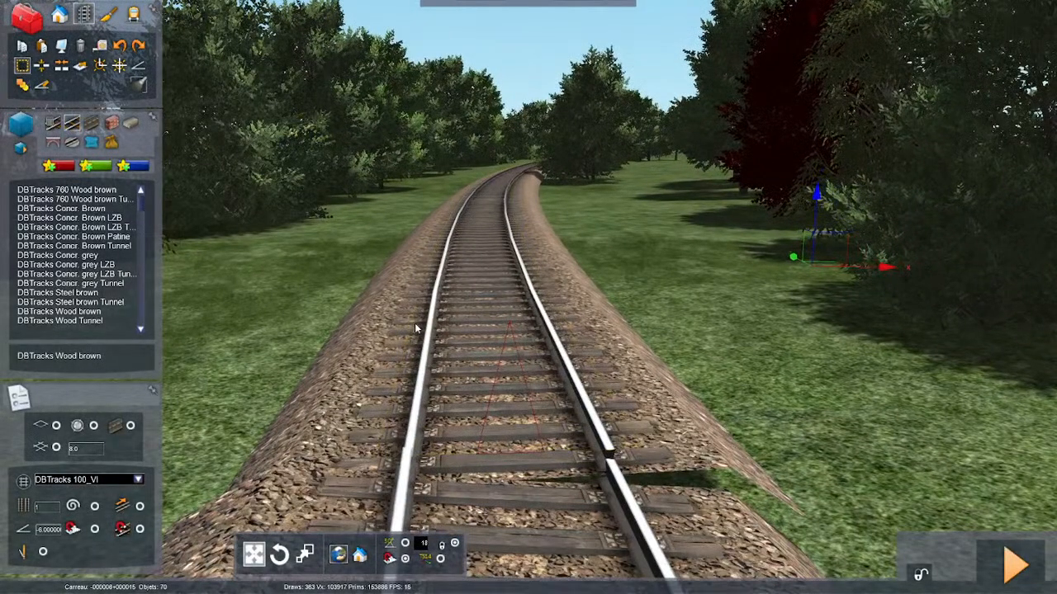
{"action": "left_click", "coordinate": [460, 279]}
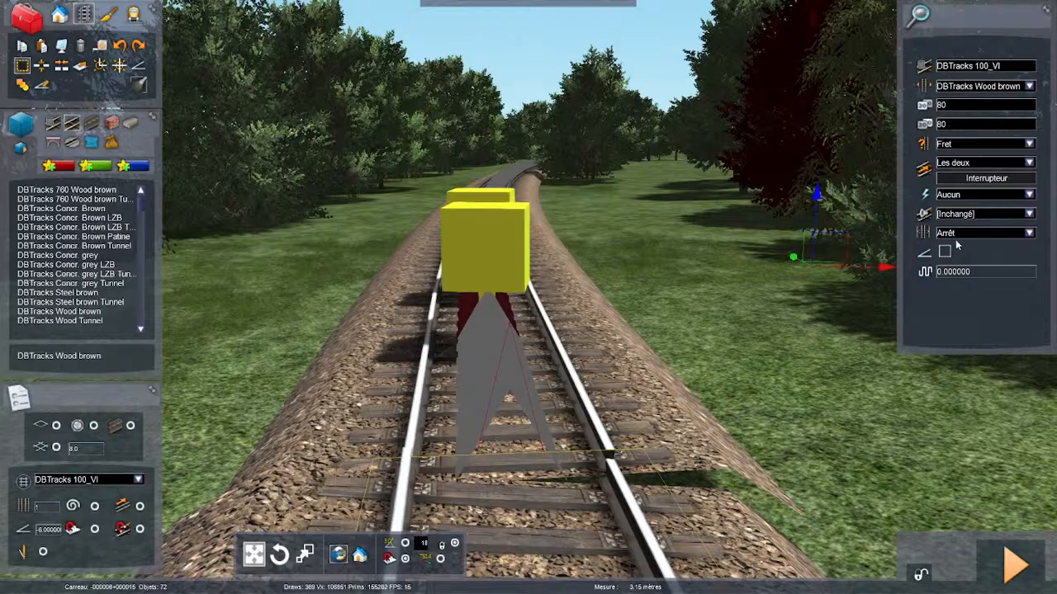
{"action": "key", "text": "Escape"}
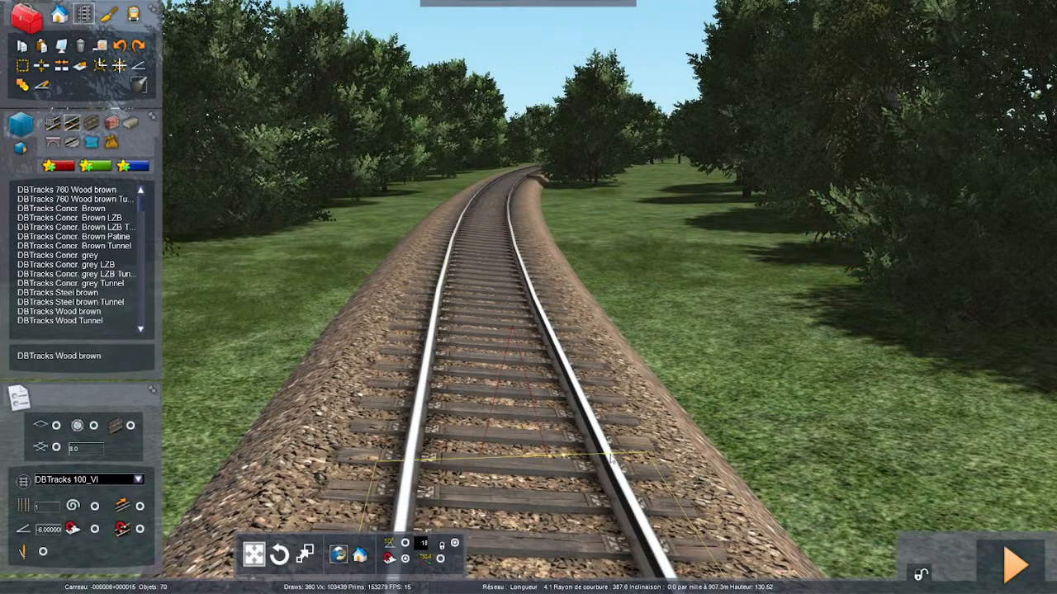
- Check the levelled joint and move the trees overhanging the wooded curve farther away from the track
{"action": "key", "text": "Up"}
{"action": "right_click_drag", "start_coordinate": [594, 562], "coordinate": [595, 405]}
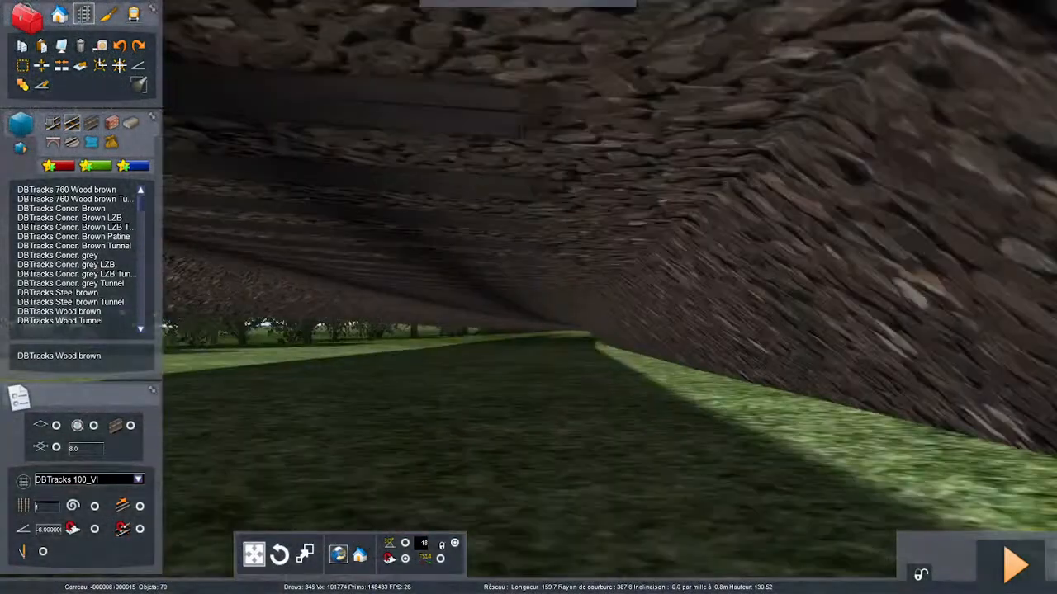
{"action": "key", "text": "Up"}
{"action": "right_click_drag", "start_coordinate": [557, 198], "coordinate": [556, 267]}
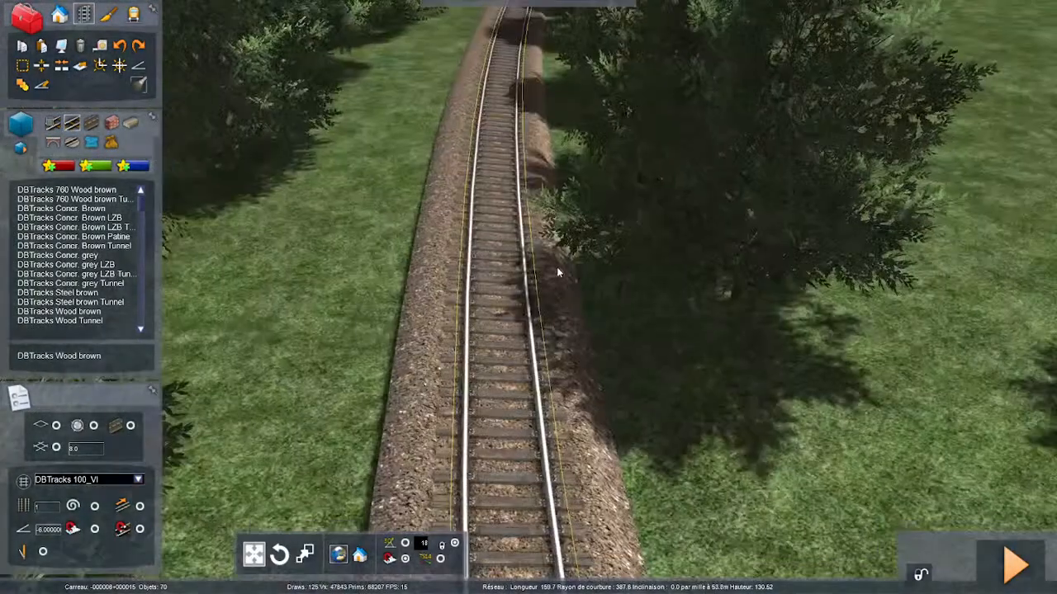
{"action": "key", "text": "Up"}
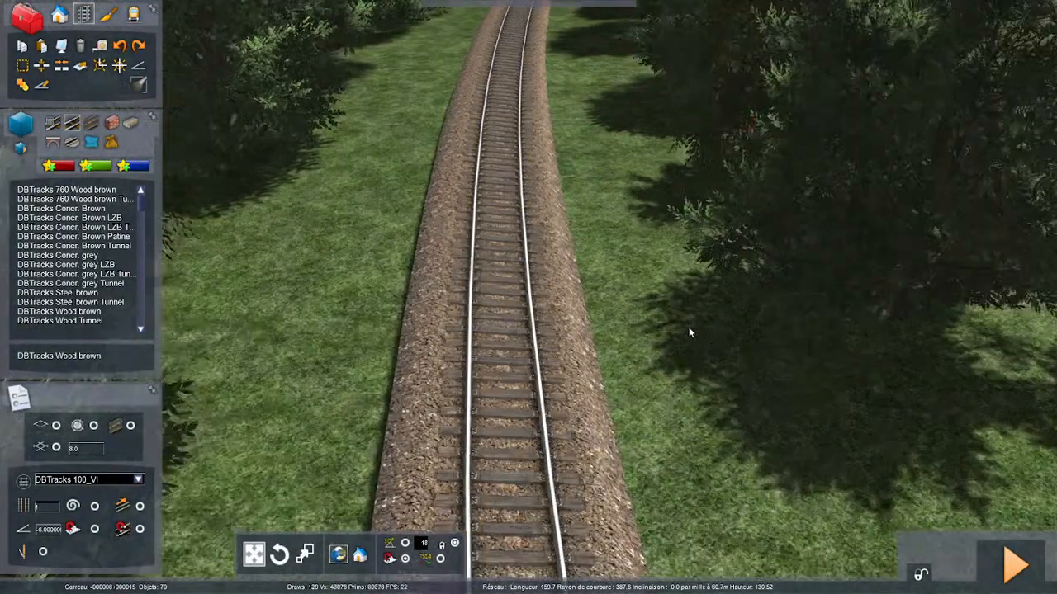
{"action": "key", "text": "Up"}
{"action": "right_click_drag", "start_coordinate": [652, 388], "coordinate": [651, 355]}
{"action": "key", "text": "Up"}
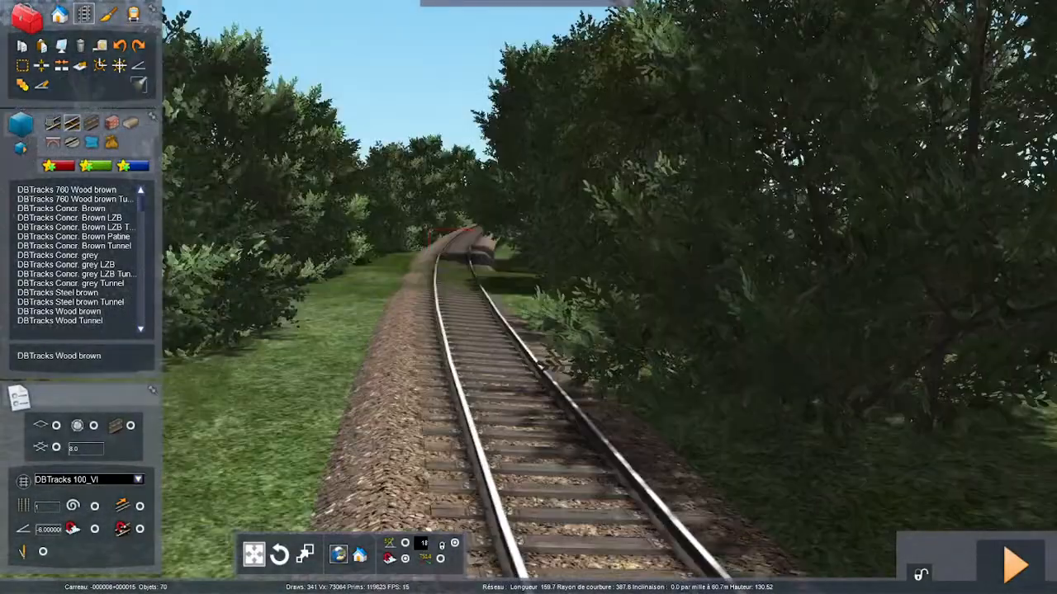
{"action": "right_click_drag", "start_coordinate": [541, 366], "coordinate": [587, 334]}
{"action": "scroll", "coordinate": [574, 380], "scroll_direction": "up", "scroll_amount": 5}
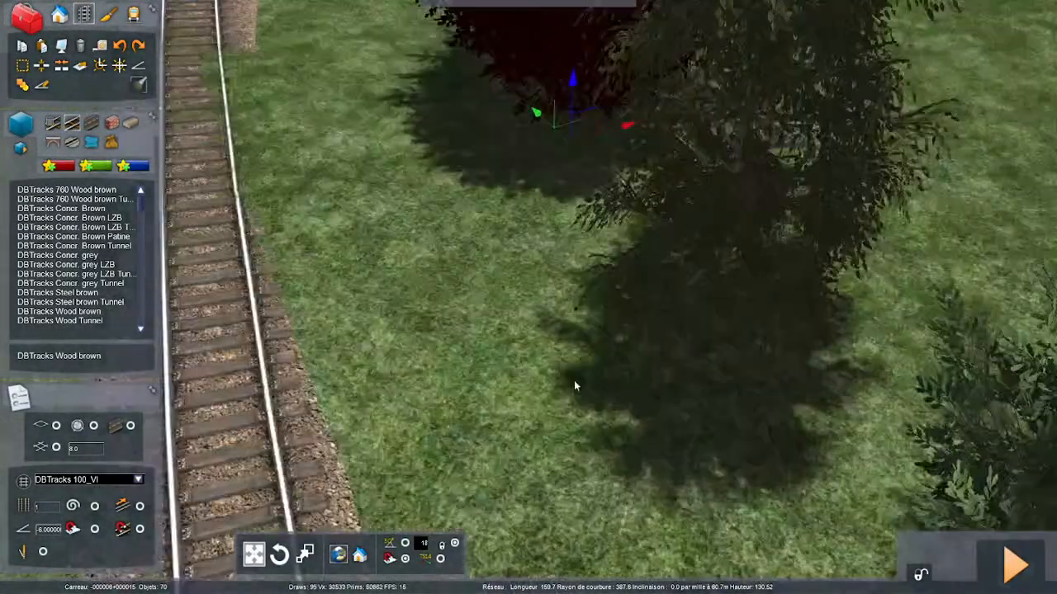
{"action": "right_click_drag", "start_coordinate": [574, 381], "coordinate": [604, 251]}
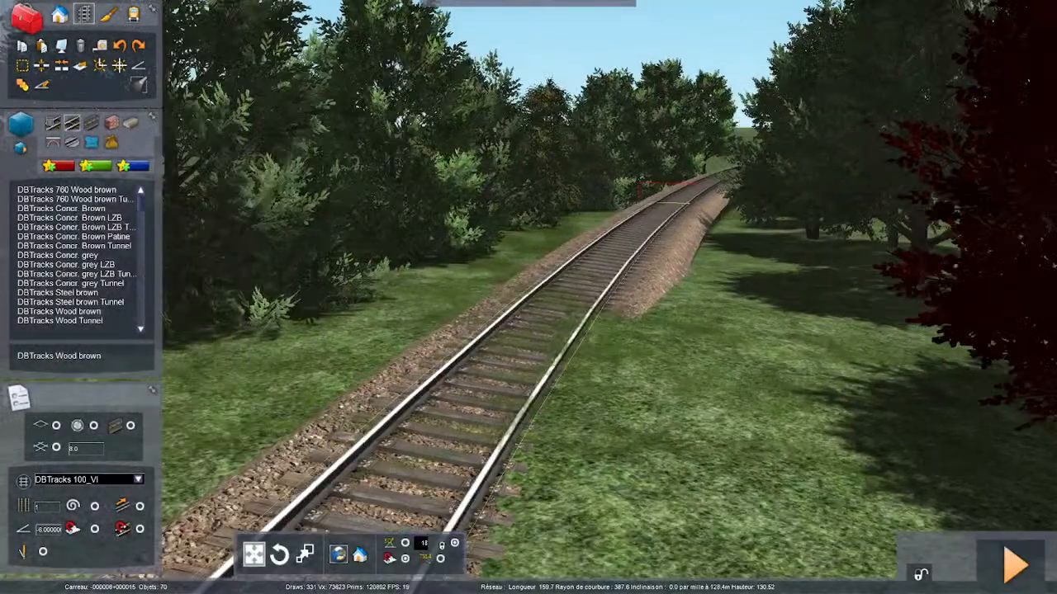
- Follow the line into the open fields and toggle the superelevation option of the curved section there
{"action": "key", "text": "Up"}
{"action": "key", "text": "Up"}
{"action": "key", "text": "Up"}
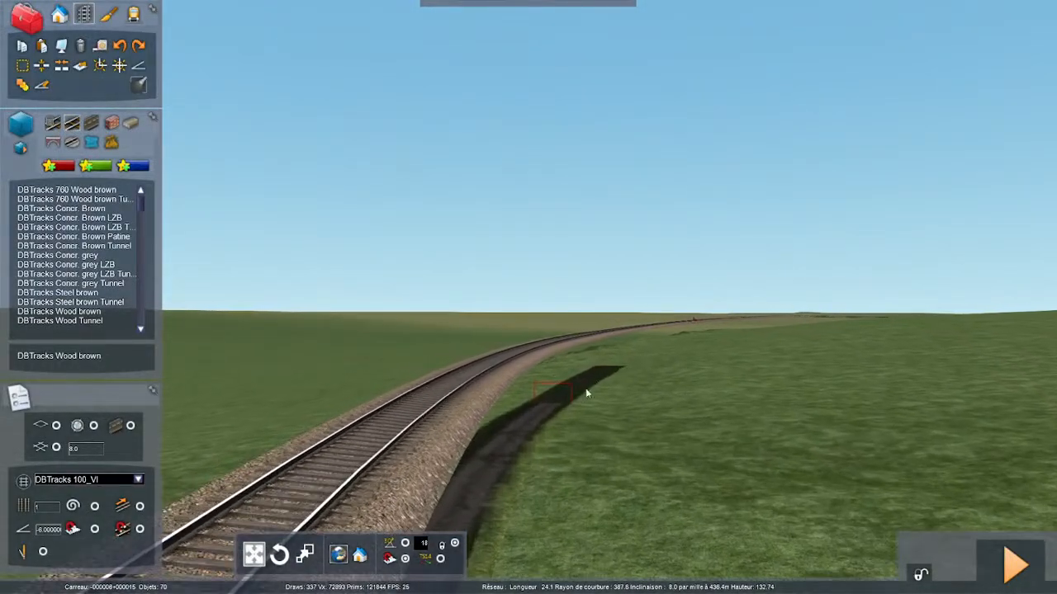
{"action": "key", "text": "Up"}
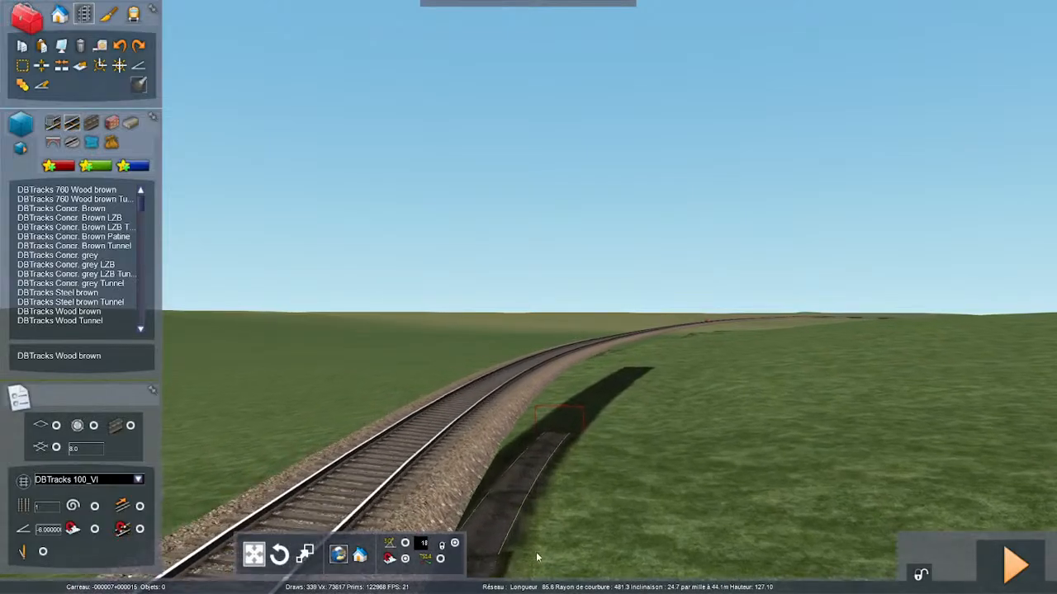
{"action": "key", "text": "Up"}
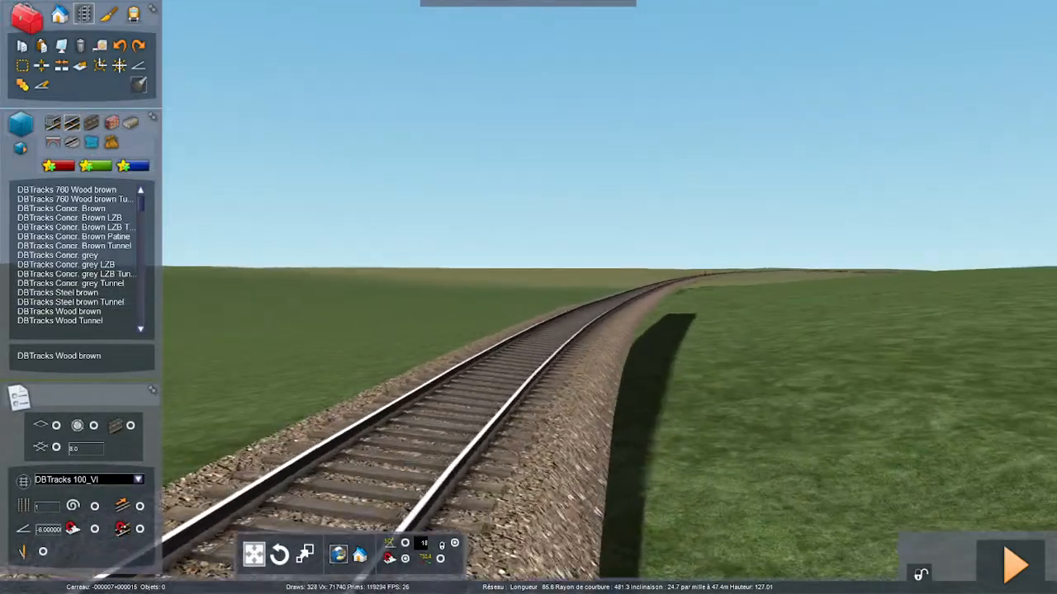
{"action": "key", "text": "Up"}
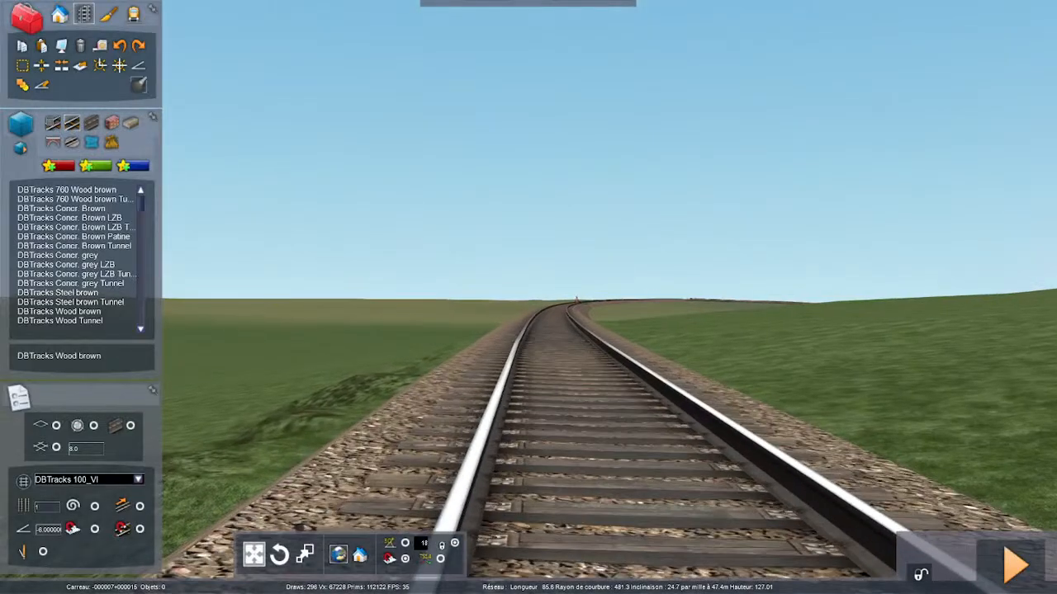
{"action": "key", "text": "Up"}
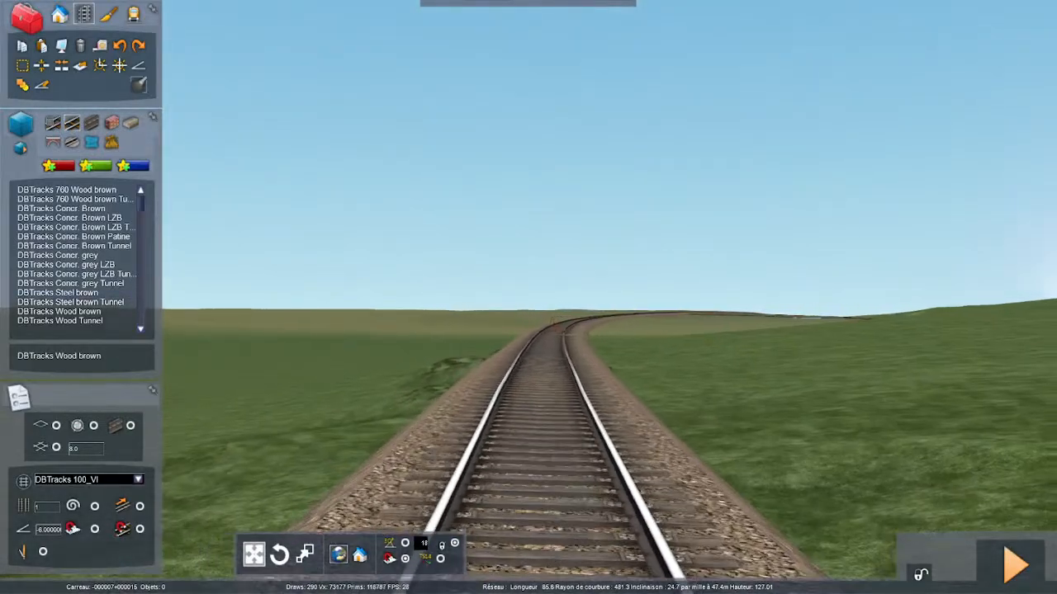
{"action": "key", "text": "Up"}
{"action": "right_click_drag", "start_coordinate": [501, 380], "coordinate": [500, 528]}
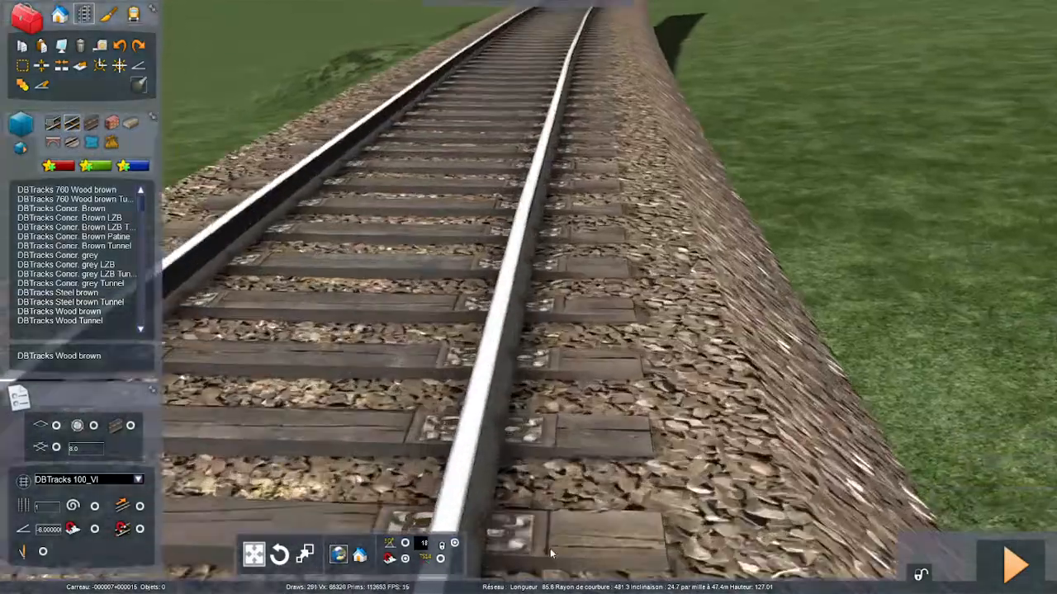
{"action": "key", "text": "Down"}
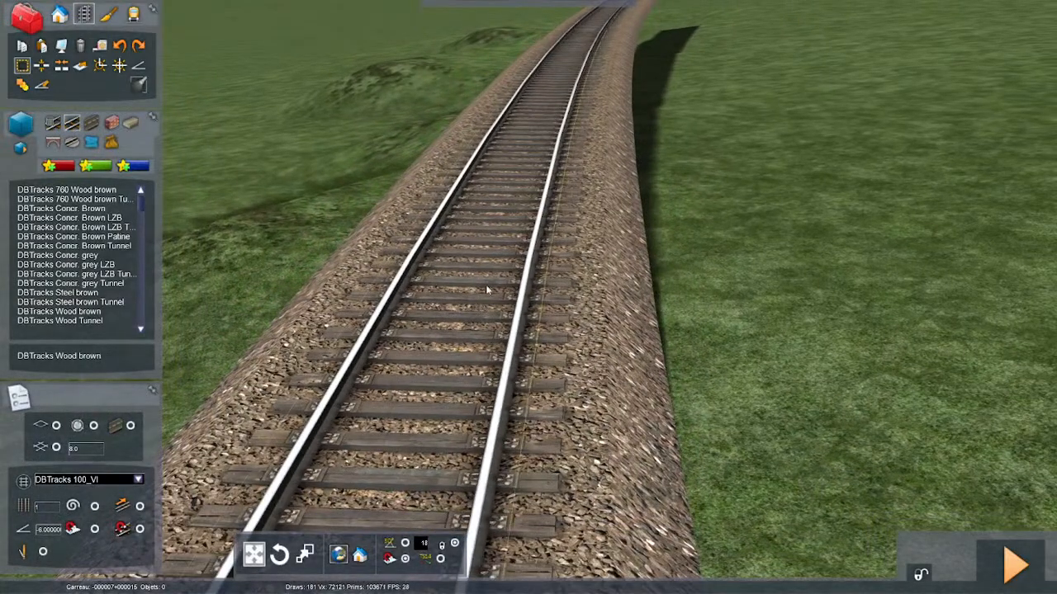
{"action": "left_click", "coordinate": [487, 289]}
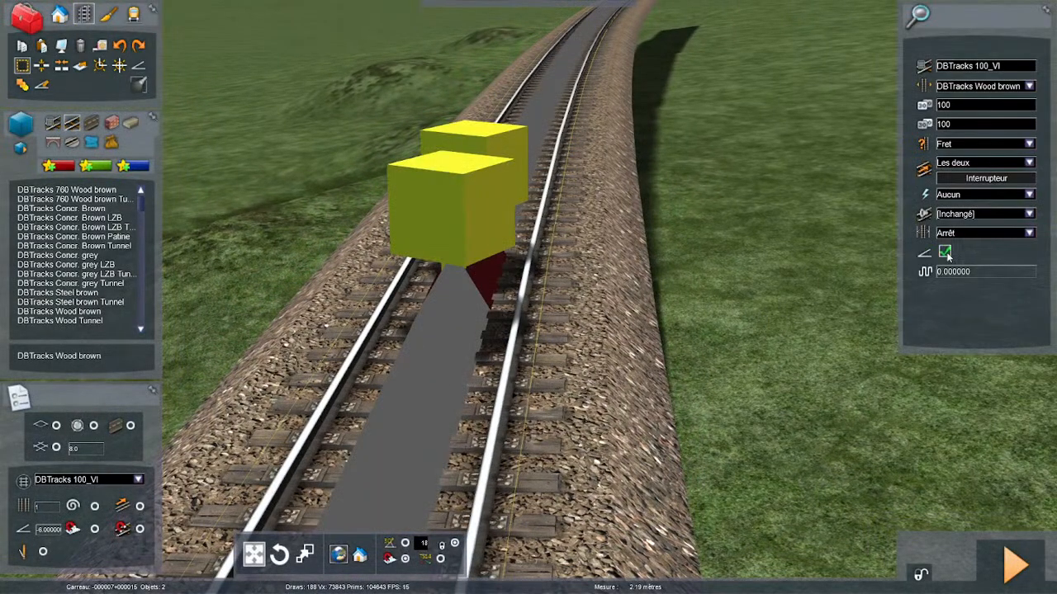
{"action": "left_click", "coordinate": [746, 389]}
- Smooth the gradient over about 30 m of track across the section joint in the open field
{"action": "right_click_drag", "start_coordinate": [753, 418], "coordinate": [809, 425]}
{"action": "key", "text": "Up"}
{"action": "key", "text": "Right"}
{"action": "key", "text": "Down"}
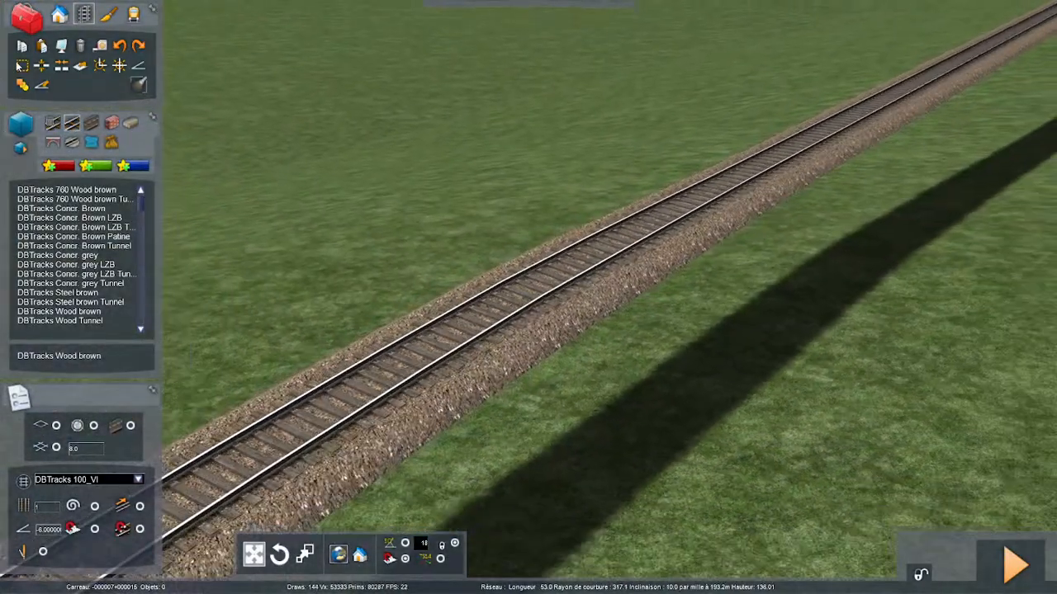
{"action": "left_click", "coordinate": [22, 65]}
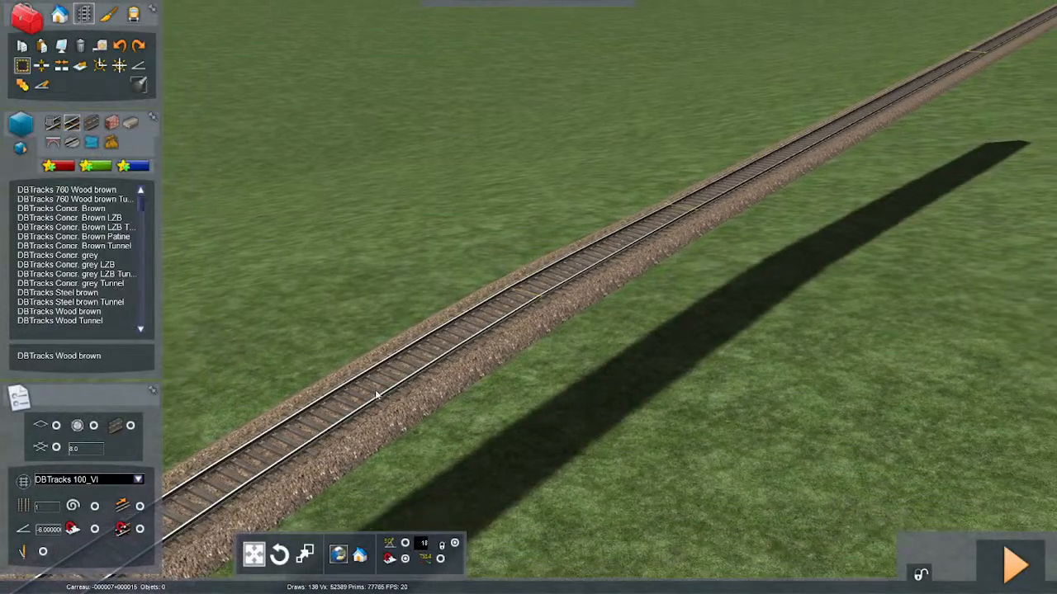
{"action": "left_click_drag", "start_coordinate": [360, 388], "coordinate": [716, 150]}
{"action": "key", "text": "Down"}
{"action": "double_click", "coordinate": [698, 204]}
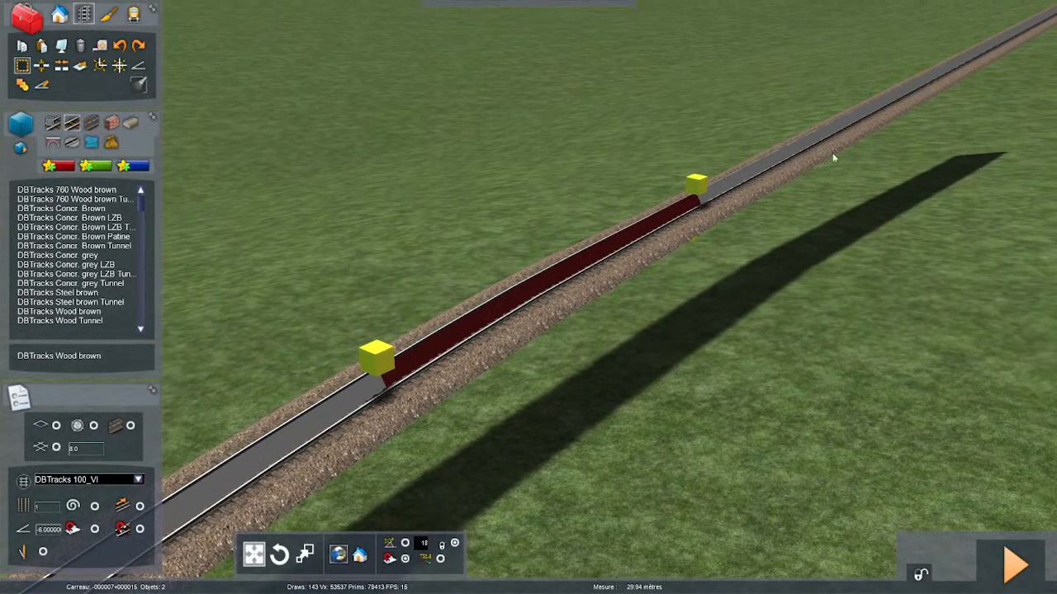
{"action": "left_click", "coordinate": [46, 88]}
{"action": "key", "text": "Up"}
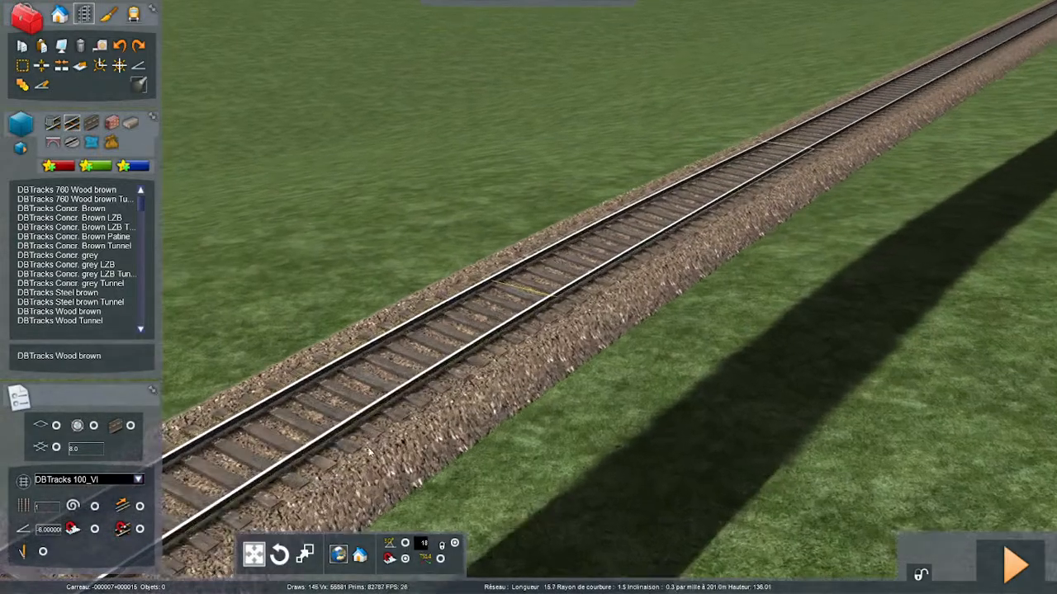
- Follow the line across the open fields, checking the joints between track sections up to the stepped one before the far curve
{"action": "right_click_drag", "start_coordinate": [455, 416], "coordinate": [524, 291]}
{"action": "key", "text": "Up"}
{"action": "key", "text": "Up"}
{"action": "key", "text": "Up"}
{"action": "key", "text": "Up"}
{"action": "double_click", "coordinate": [537, 428]}
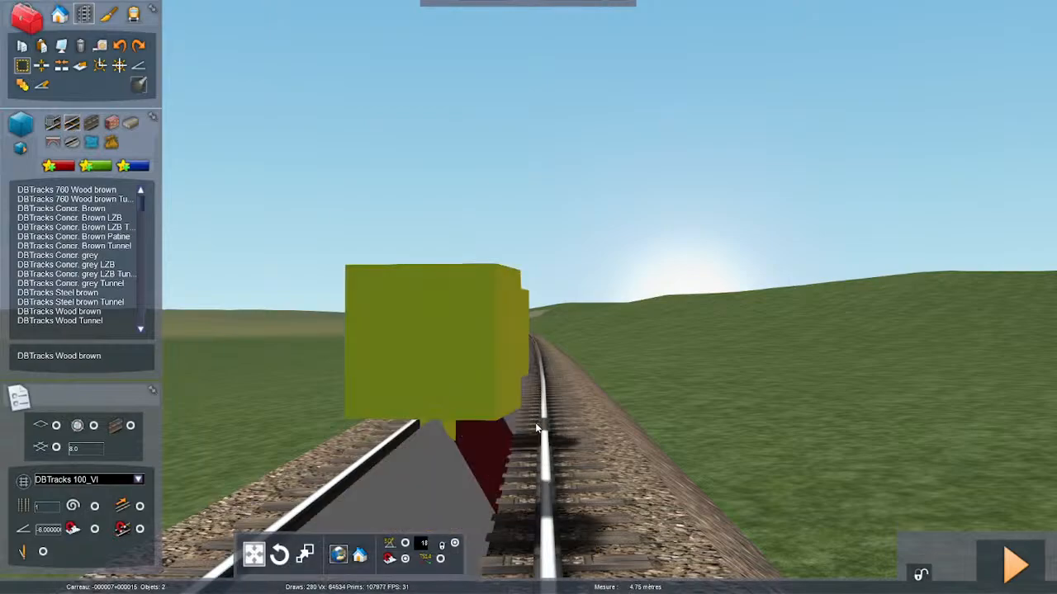
{"action": "key", "text": "Up"}
{"action": "right_click_drag", "start_coordinate": [533, 464], "coordinate": [451, 500]}
{"action": "key", "text": "Up"}
{"action": "key", "text": "Up"}
{"action": "key", "text": "Up"}
{"action": "key", "text": "Up"}
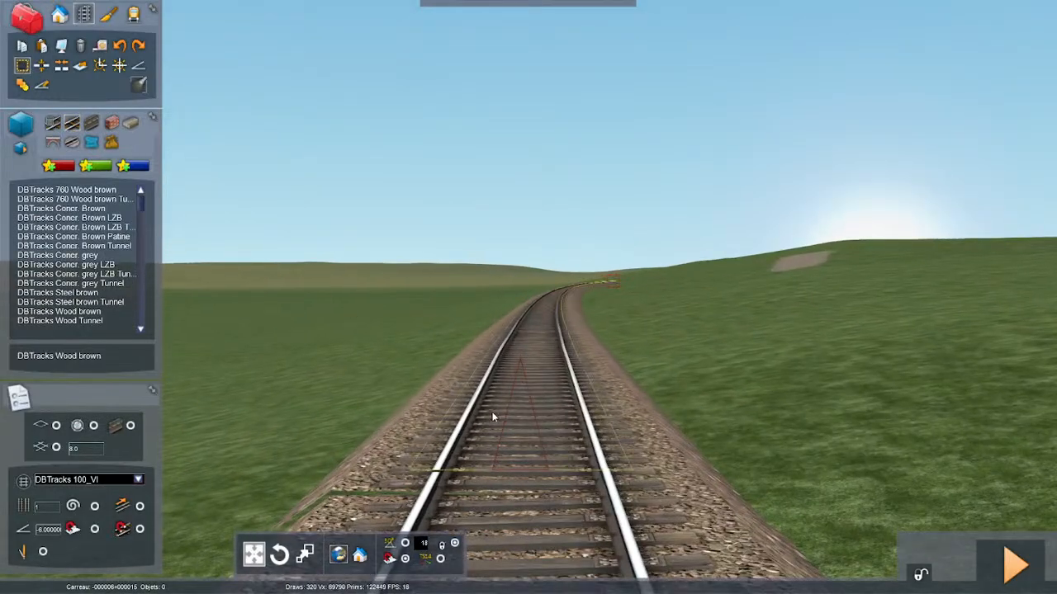
- Try the superelevation option of the curved section beyond the stepped joint
{"action": "left_click", "coordinate": [508, 369]}
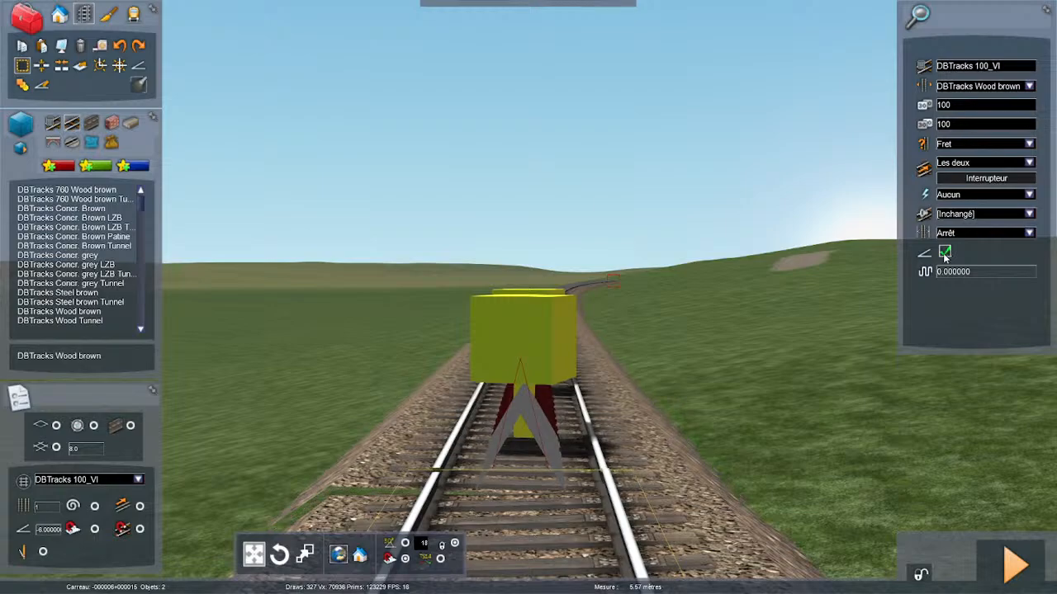
{"action": "key", "text": "Up"}
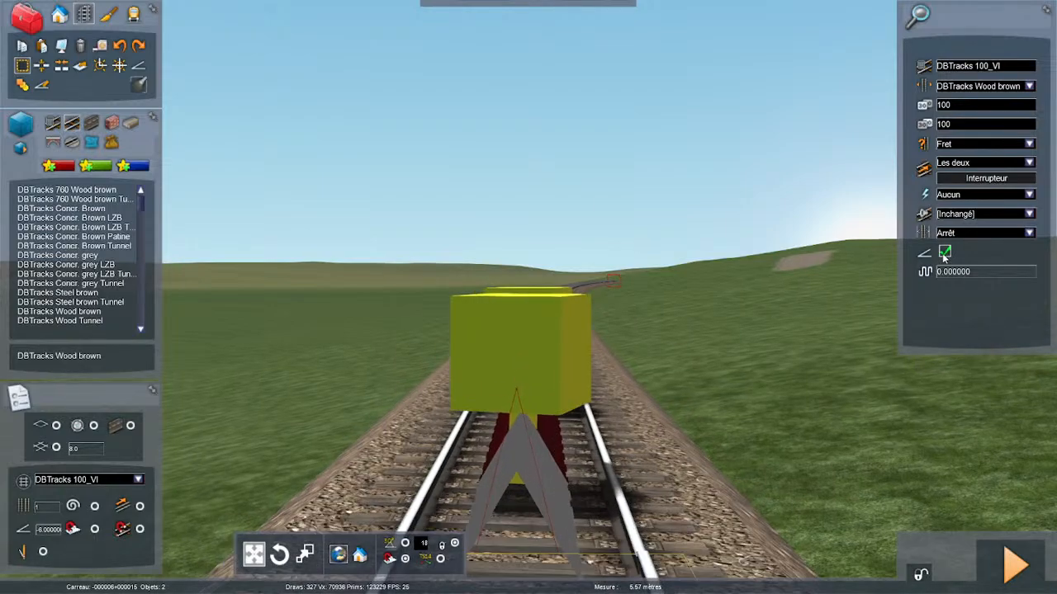
{"action": "key", "text": "Down"}
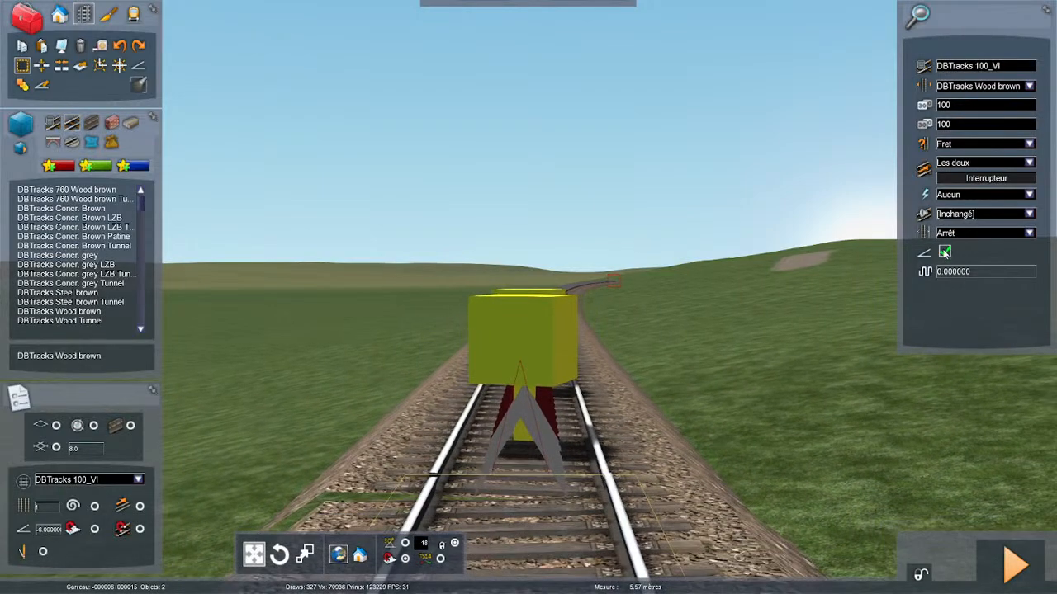
{"action": "left_click", "coordinate": [672, 425]}
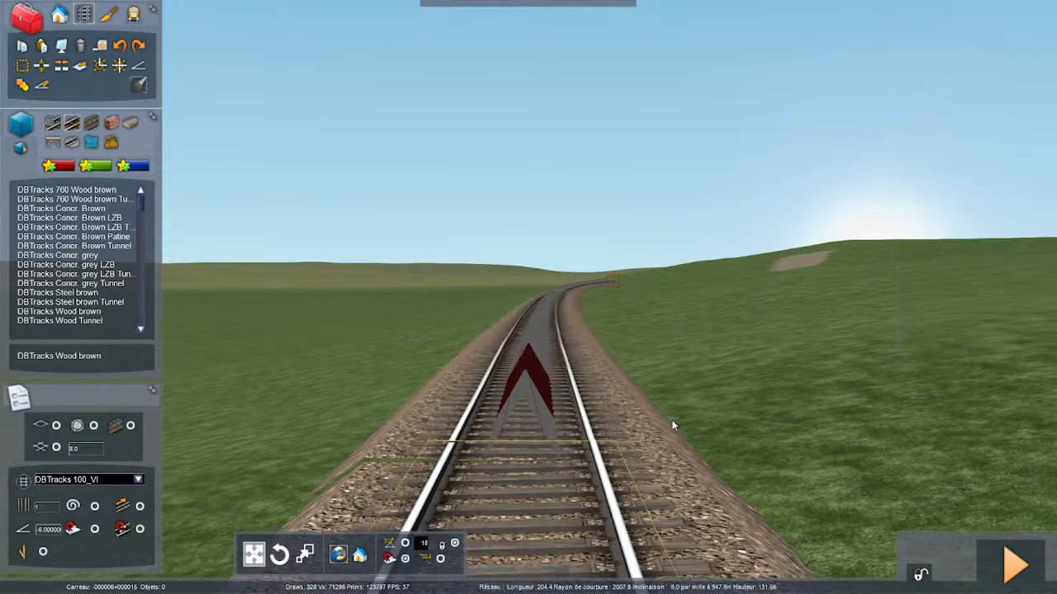
- Delete the curved track section beyond the stepped joint in the open field
{"action": "key", "text": "Up"}
{"action": "right_click_drag", "start_coordinate": [621, 443], "coordinate": [611, 495]}
{"action": "key", "text": "Down"}
{"action": "left_click", "coordinate": [548, 347]}
{"action": "key", "text": "Delete"}
{"action": "key", "text": "Up"}
{"action": "key", "text": "Down"}
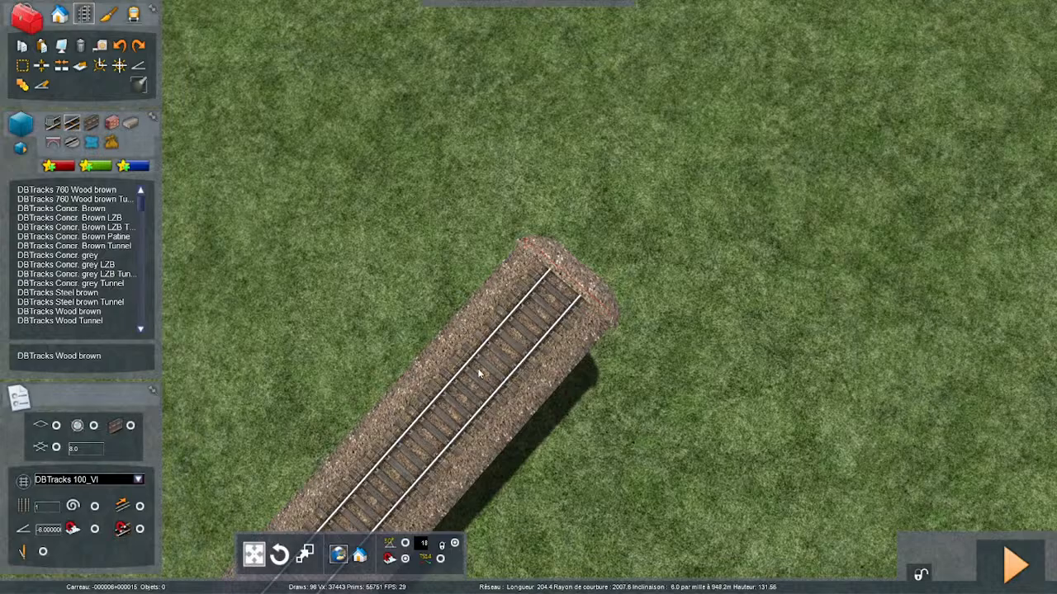
- Inspect the open end of the remaining track from above, selecting and deselecting its last section
{"action": "mouse_move", "coordinate": [479, 374]}
{"action": "right_mouse_down"}
{"action": "mouse_move", "coordinate": [363, 334]}
{"action": "mouse_move", "coordinate": [340, 302]}
{"action": "mouse_move", "coordinate": [351, 339]}
{"action": "mouse_move", "coordinate": [330, 239]}
{"action": "mouse_move", "coordinate": [482, 366]}
{"action": "right_mouse_up"}
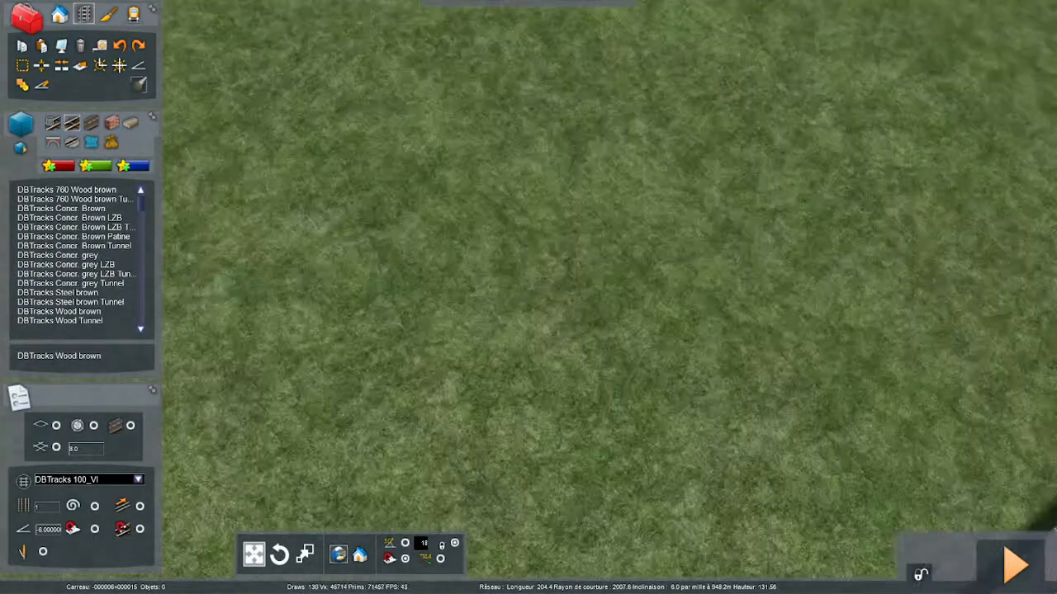
{"action": "key", "text": "Down"}
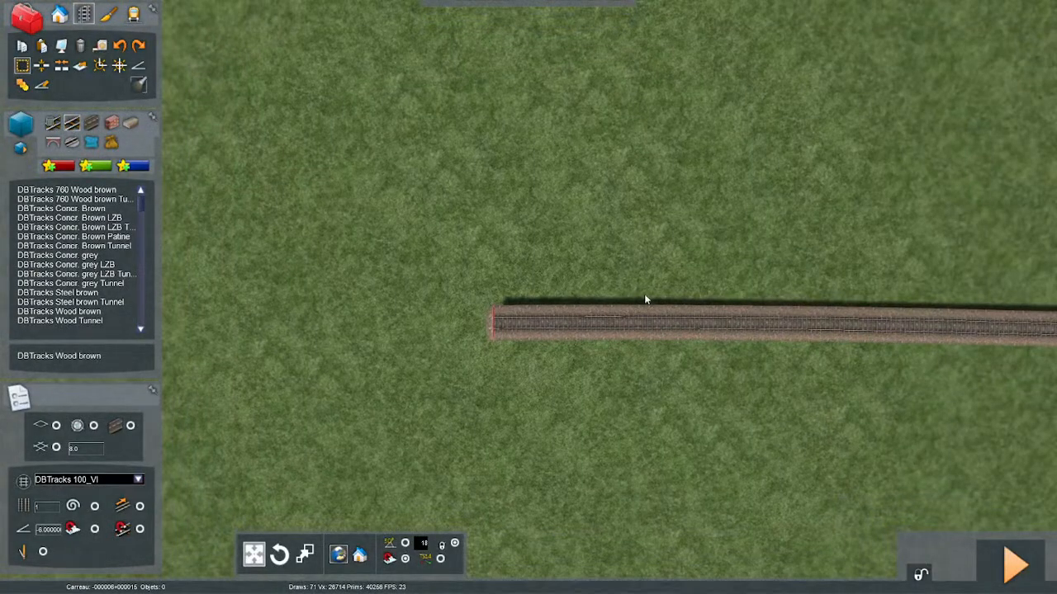
{"action": "double_click", "coordinate": [681, 322]}
{"action": "right_click", "coordinate": [678, 325]}
{"action": "key", "text": "Up"}
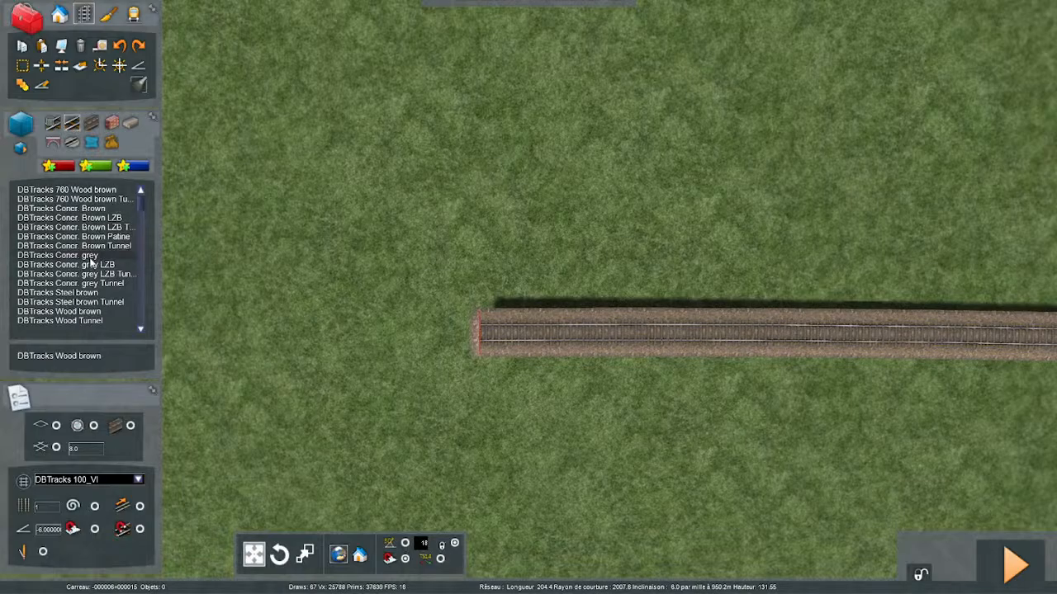
- Choose DBTracks Wood brown for new track at the open end and set its track type to Fret
{"action": "right_click_drag", "start_coordinate": [372, 289], "coordinate": [289, 285]}
{"action": "right_click_drag", "start_coordinate": [474, 361], "coordinate": [470, 355]}
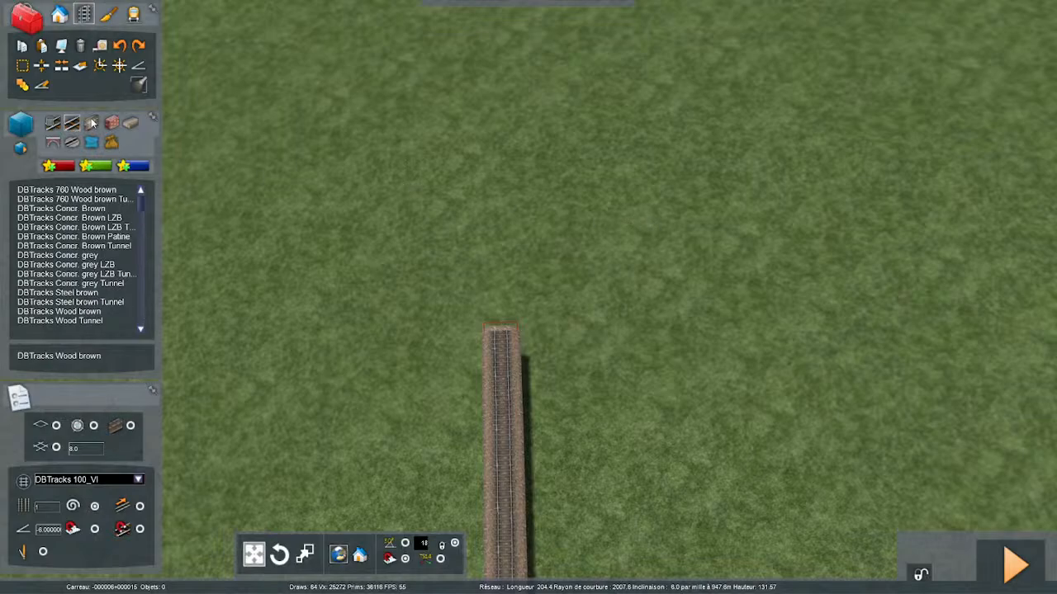
{"action": "left_click", "coordinate": [90, 311]}
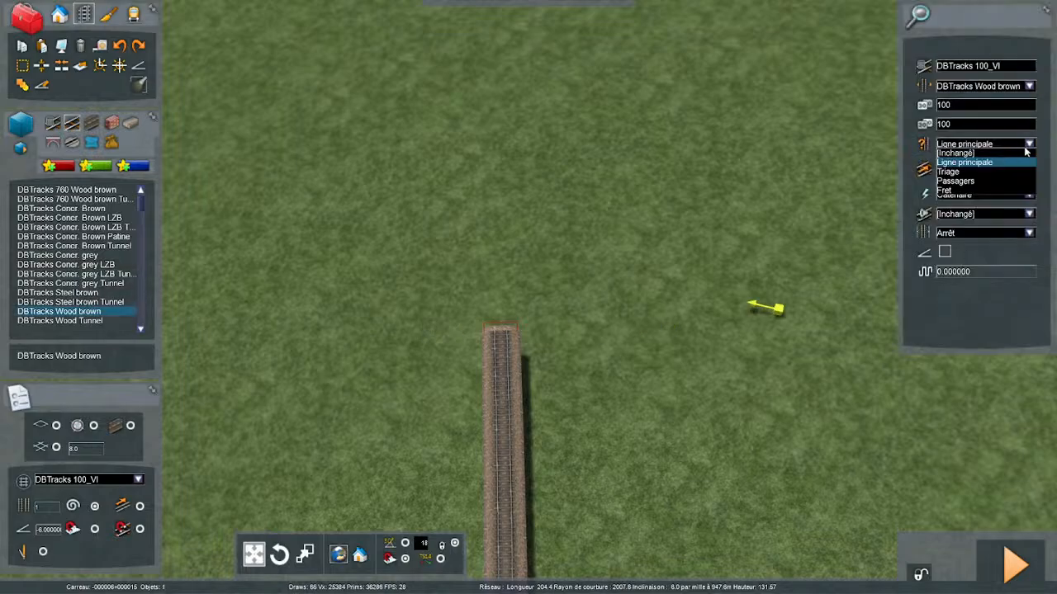
{"action": "key", "text": "Up"}
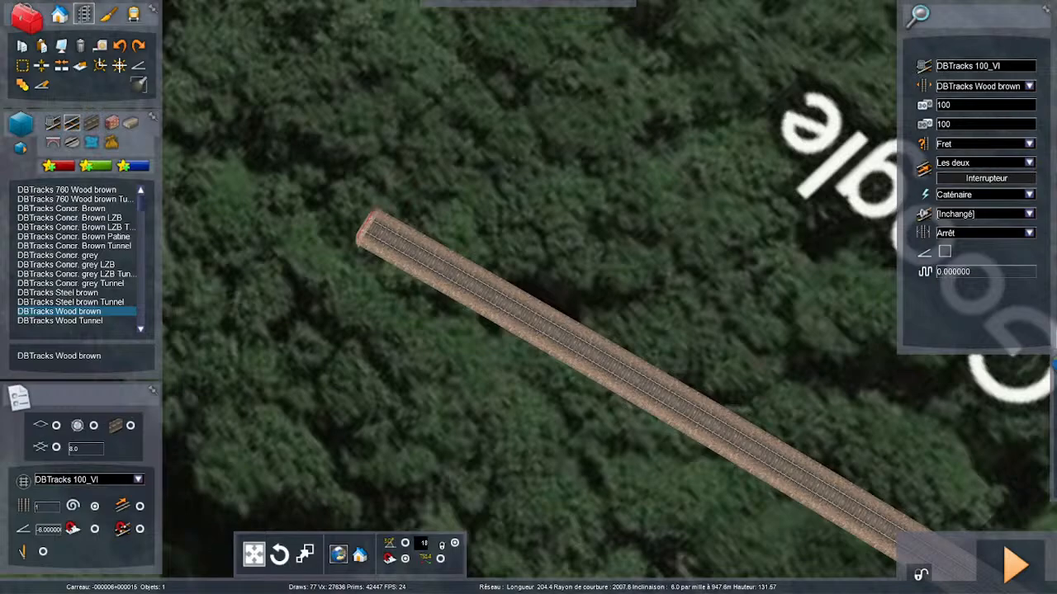
- Compare the track end with the aerial imagery and start saving the route changes
{"action": "right_click_drag", "start_coordinate": [710, 404], "coordinate": [732, 410]}
{"action": "left_click", "coordinate": [714, 409]}
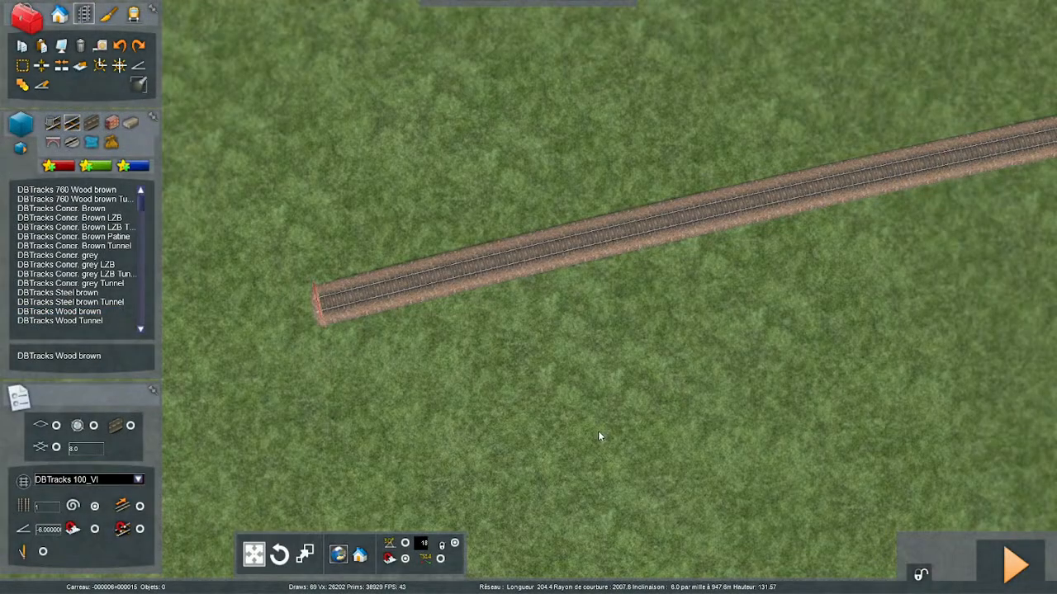
{"action": "key", "text": "Escape"}
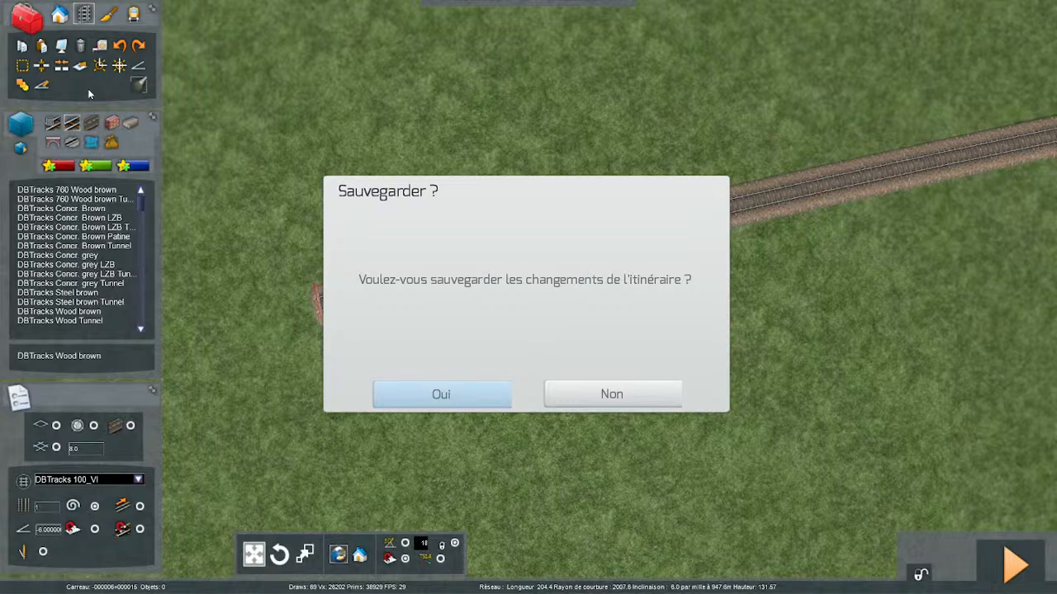
- Confirm saving the route changes
{"action": "key", "text": "Return"}
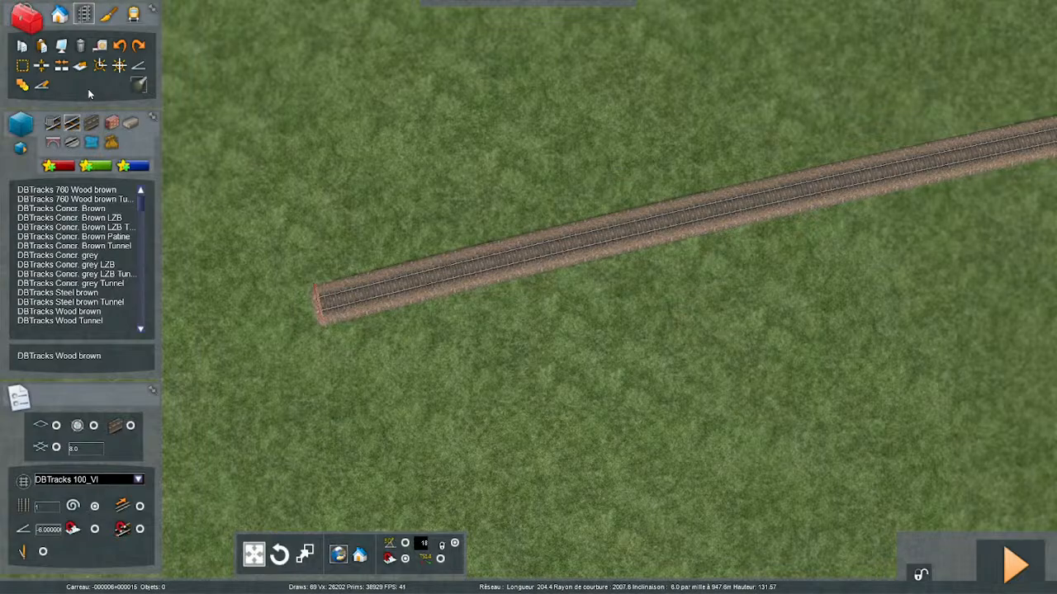
{"action": "scroll", "coordinate": [89, 89], "scroll_direction": "up", "scroll_amount": 4}
{"action": "right_click_drag", "start_coordinate": [347, 314], "coordinate": [549, 157]}
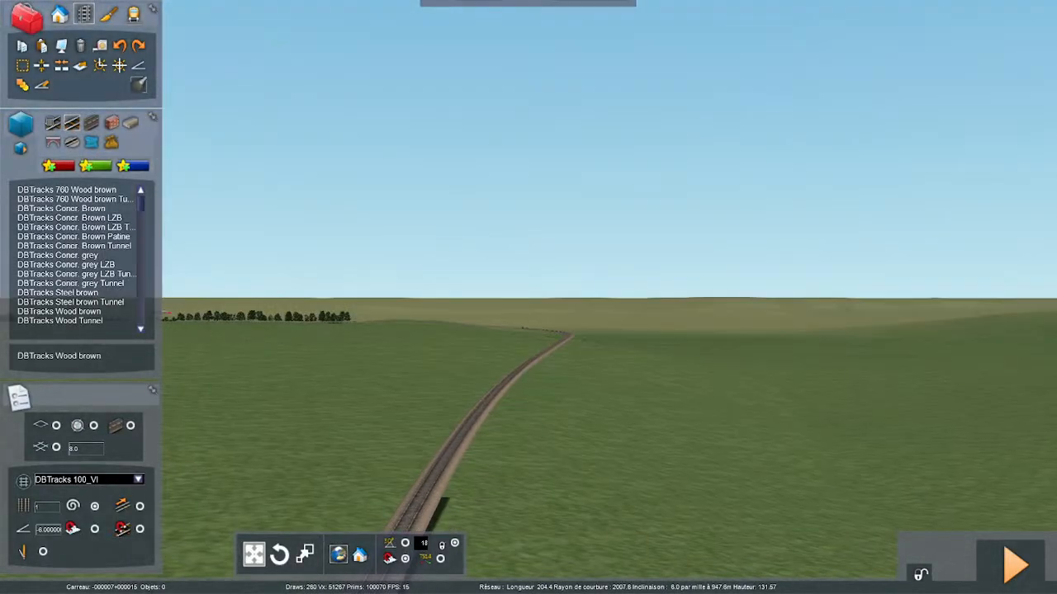
- Delete the dark road section that runs along the foot of the curved track embankment
{"action": "key", "text": "Up"}
{"action": "right_click_drag", "start_coordinate": [528, 297], "coordinate": [421, 279]}
{"action": "key", "text": "Up"}
{"action": "key", "text": "Up"}
{"action": "right_click_drag", "start_coordinate": [528, 297], "coordinate": [462, 319]}
{"action": "key", "text": "Up"}
{"action": "right_click_drag", "start_coordinate": [375, 341], "coordinate": [309, 350]}
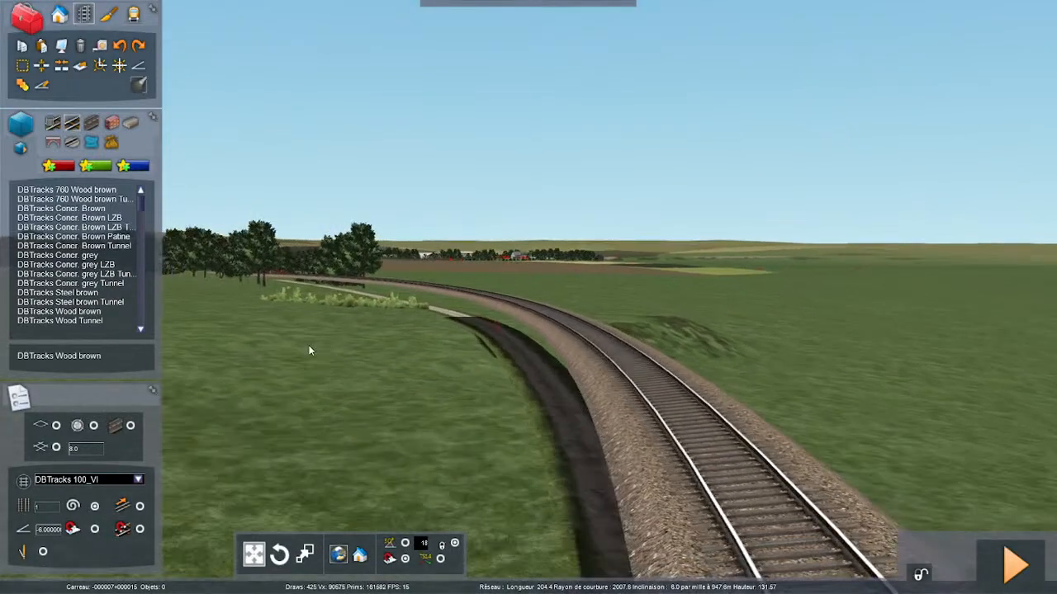
{"action": "left_click", "coordinate": [517, 363]}
{"action": "key", "text": "Delete"}
{"action": "key", "text": "Up"}
{"action": "right_click_drag", "start_coordinate": [514, 370], "coordinate": [500, 332]}
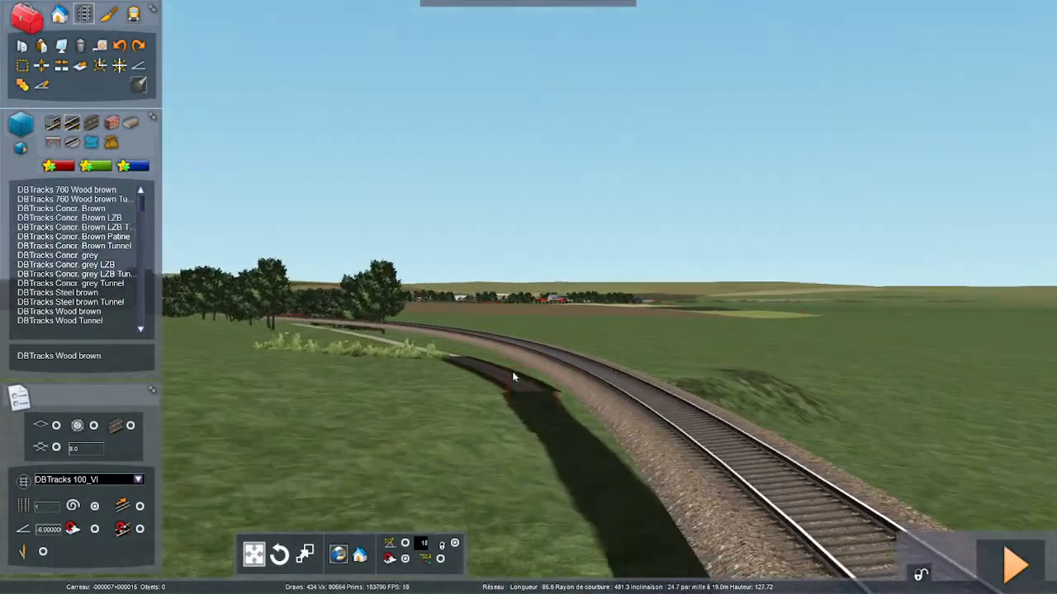
- Delete the row of low bushes growing in the grass beside the curved embankment
{"action": "key", "text": "Up"}
{"action": "right_click_drag", "start_coordinate": [491, 413], "coordinate": [405, 410]}
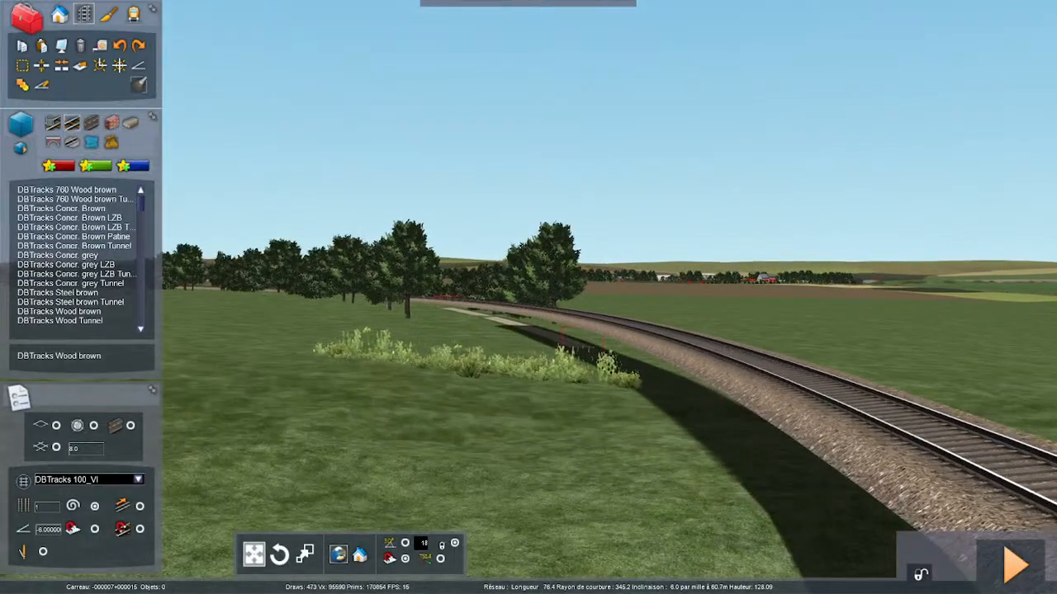
{"action": "key", "text": "Up"}
{"action": "left_click", "coordinate": [591, 374]}
{"action": "key", "text": "Up"}
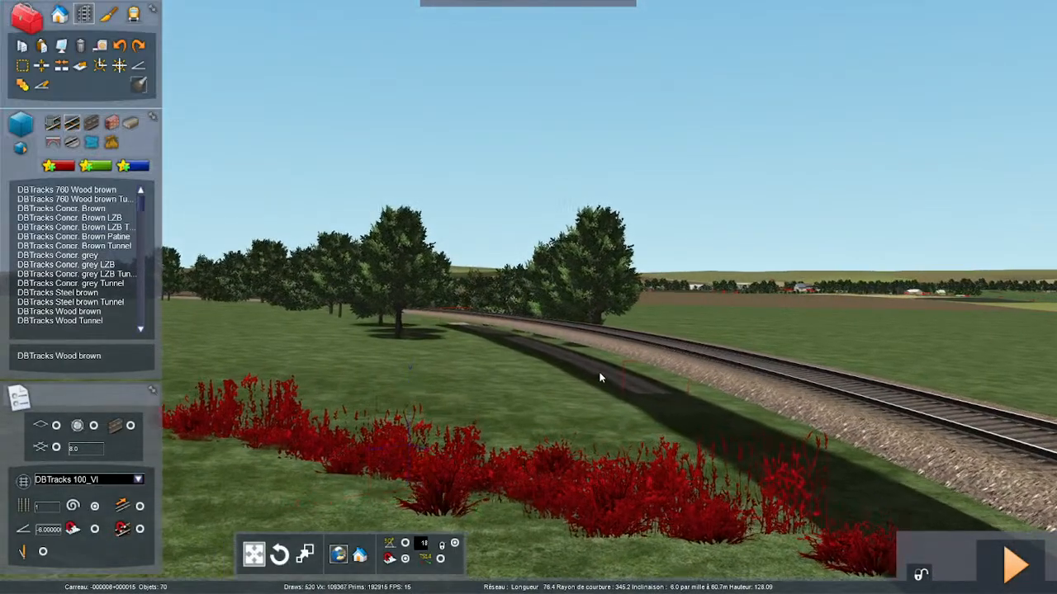
{"action": "key", "text": "Delete"}
- Delete the next dark road section along the embankment, near the two large trees
{"action": "key", "text": "Up"}
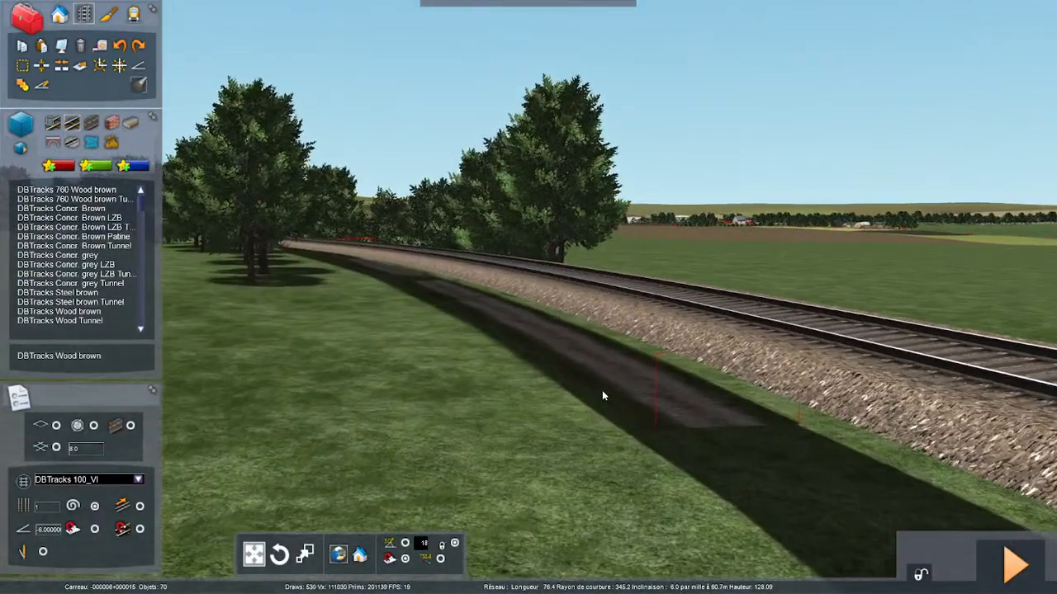
- Start a track measurement beside the white post on the wooded curve beyond the road crossing
{"action": "key", "text": "Up"}
{"action": "left_click", "coordinate": [607, 389]}
{"action": "key", "text": "Delete"}
{"action": "right_click_drag", "start_coordinate": [604, 390], "coordinate": [434, 411]}
{"action": "key", "text": "Up"}
{"action": "key", "text": "Up"}
{"action": "key", "text": "Up"}
{"action": "key", "text": "Up"}
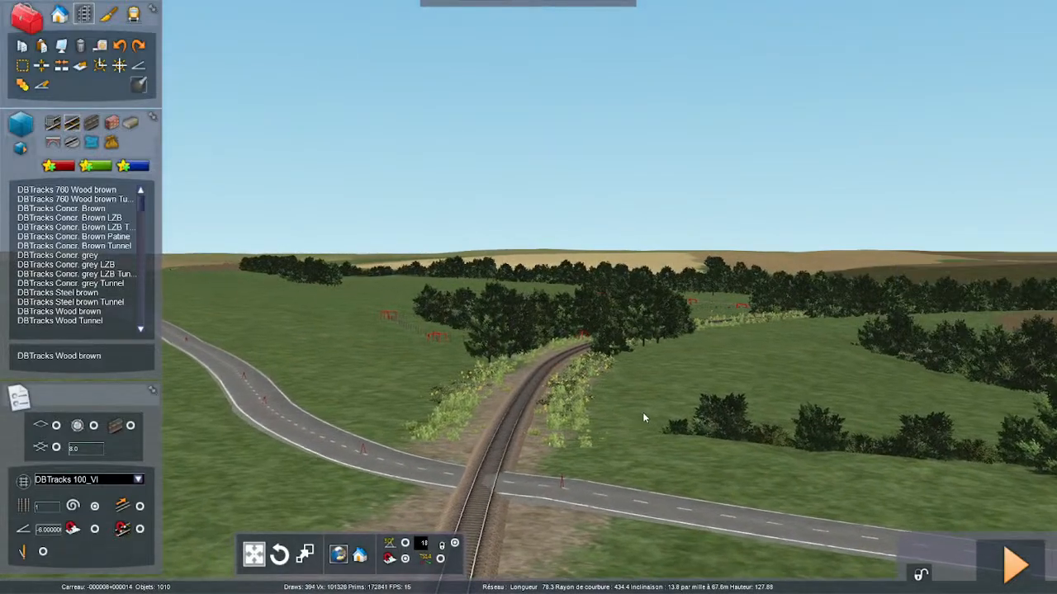
{"action": "key", "text": "Up"}
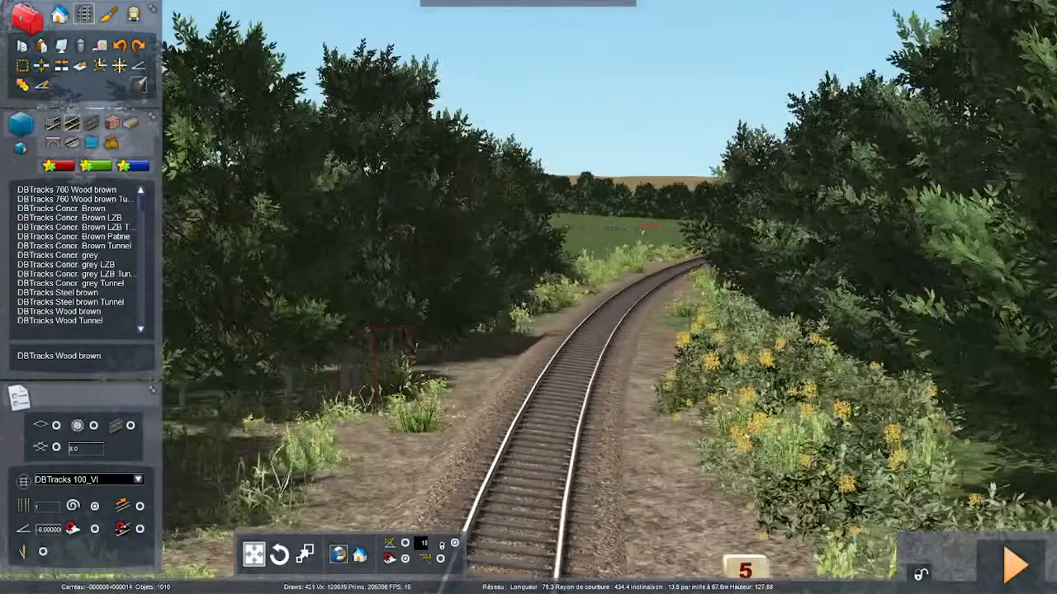
{"action": "right_click_drag", "start_coordinate": [528, 298], "coordinate": [611, 446]}
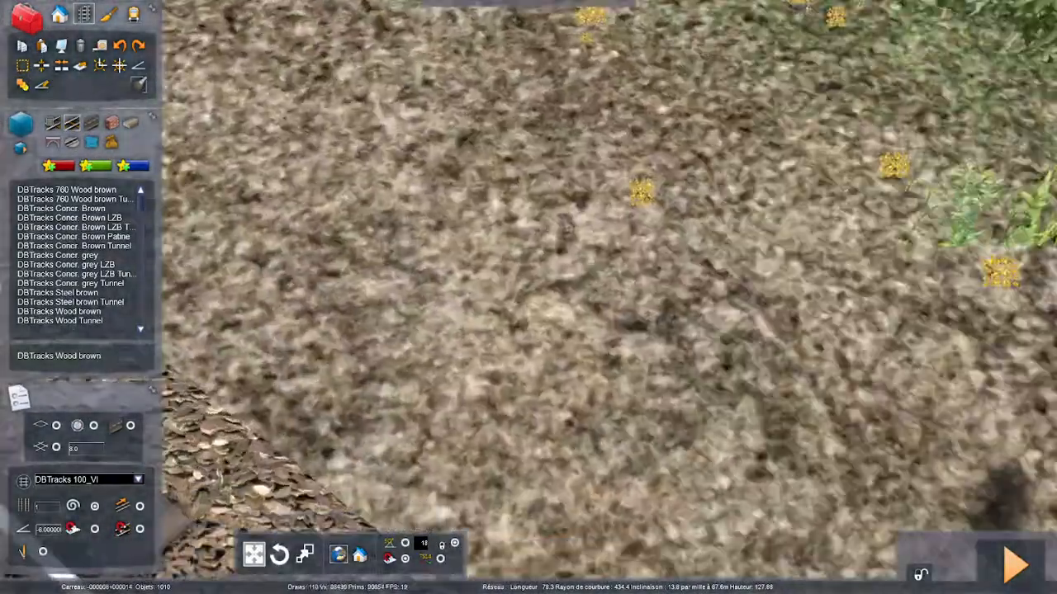
{"action": "key", "text": "Down"}
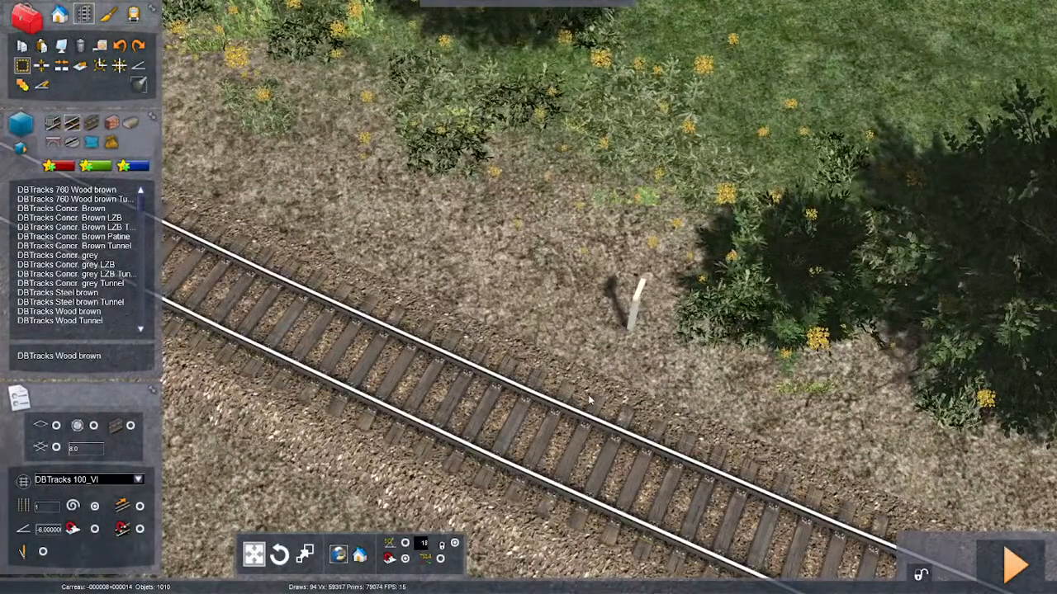
{"action": "left_click", "coordinate": [584, 402]}
{"action": "key", "text": "Down"}
{"action": "mouse_move", "coordinate": [584, 402]}
{"action": "right_mouse_down"}
{"action": "mouse_move", "coordinate": [611, 388]}
{"action": "mouse_move", "coordinate": [743, 371]}
{"action": "mouse_move", "coordinate": [776, 272]}
{"action": "mouse_move", "coordinate": [592, 432]}
{"action": "right_mouse_up"}
{"action": "right_click_drag", "start_coordinate": [488, 520], "coordinate": [496, 352]}
{"action": "key", "text": "Up"}
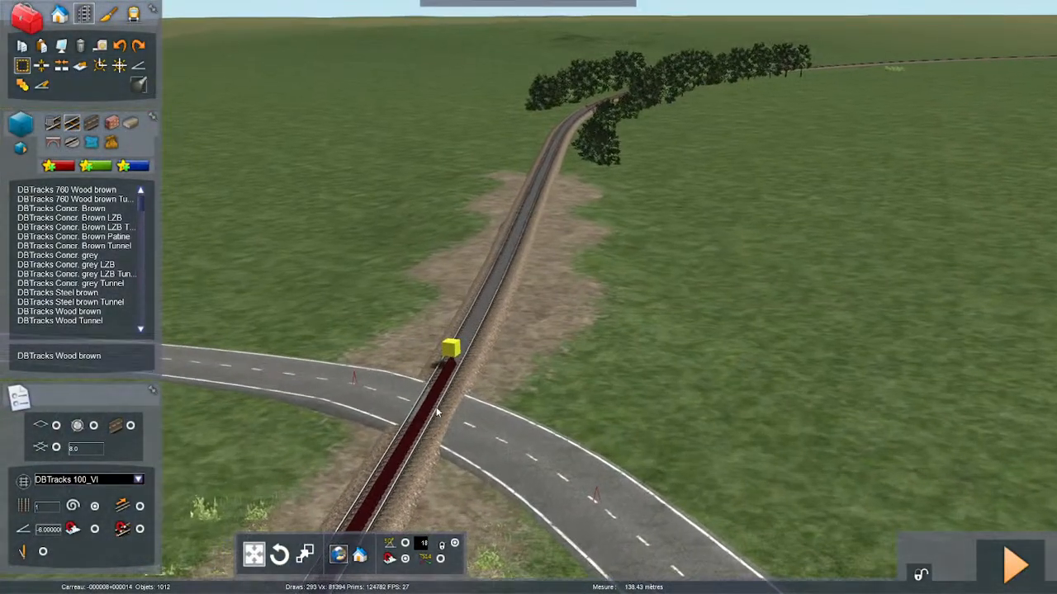
- Extend the measurement along the track over the road crossing, through the trees and into the open fields
{"action": "right_click_drag", "start_coordinate": [435, 411], "coordinate": [551, 475]}
{"action": "key", "text": "Up"}
{"action": "right_click_drag", "start_coordinate": [614, 485], "coordinate": [489, 480]}
{"action": "key", "text": "Up"}
{"action": "key", "text": "Up"}
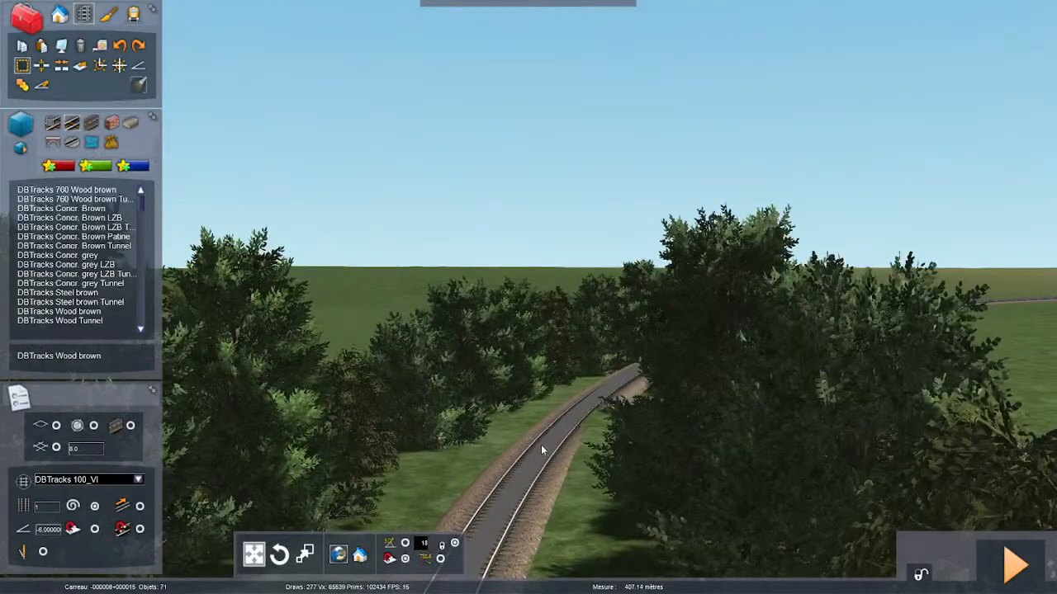
{"action": "key", "text": "Up"}
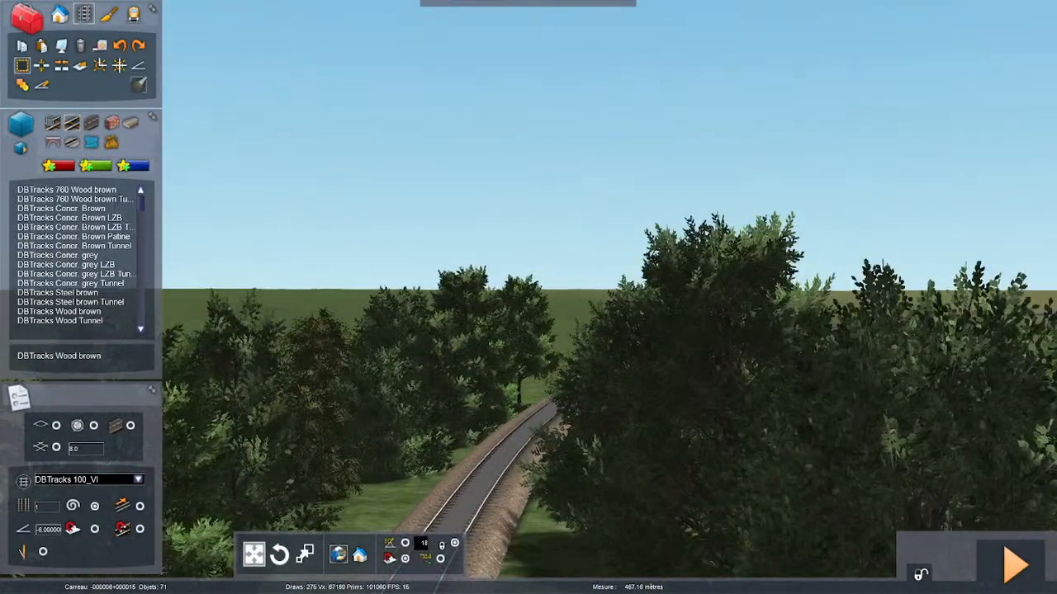
{"action": "key", "text": "Up"}
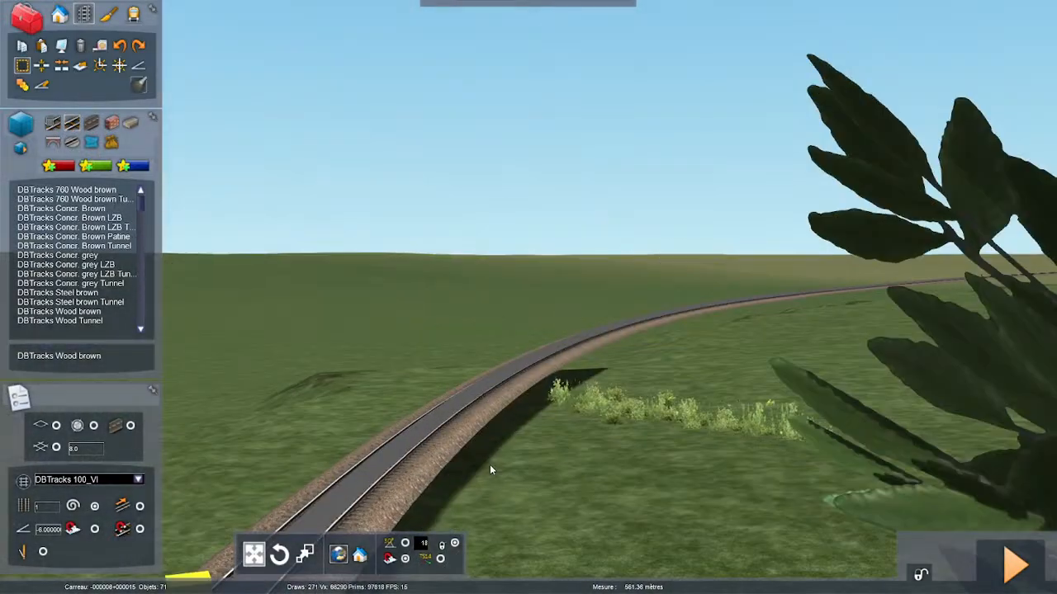
{"action": "key", "text": "Up"}
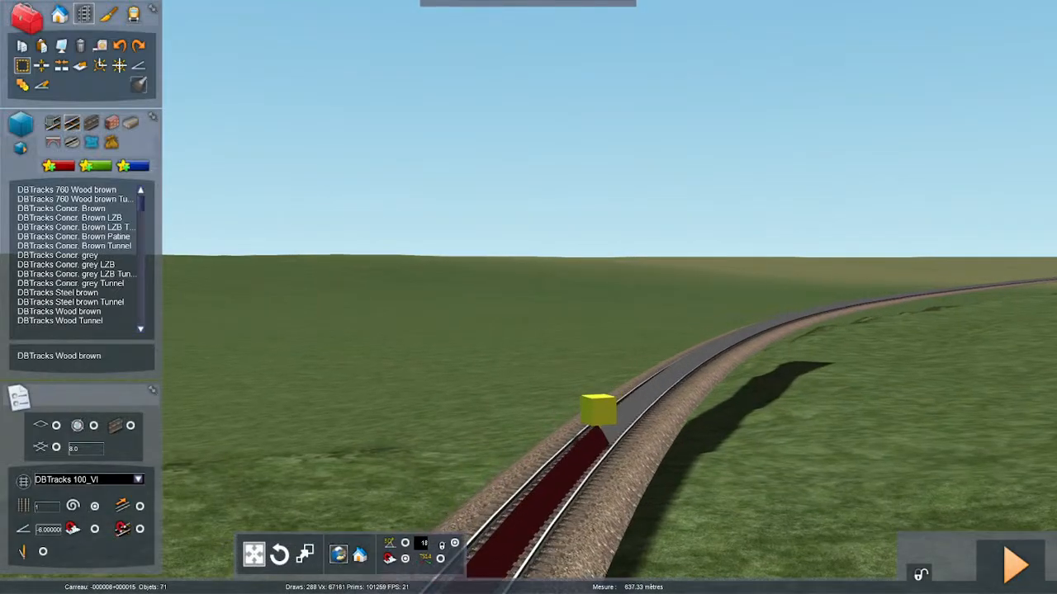
{"action": "key", "text": "Up"}
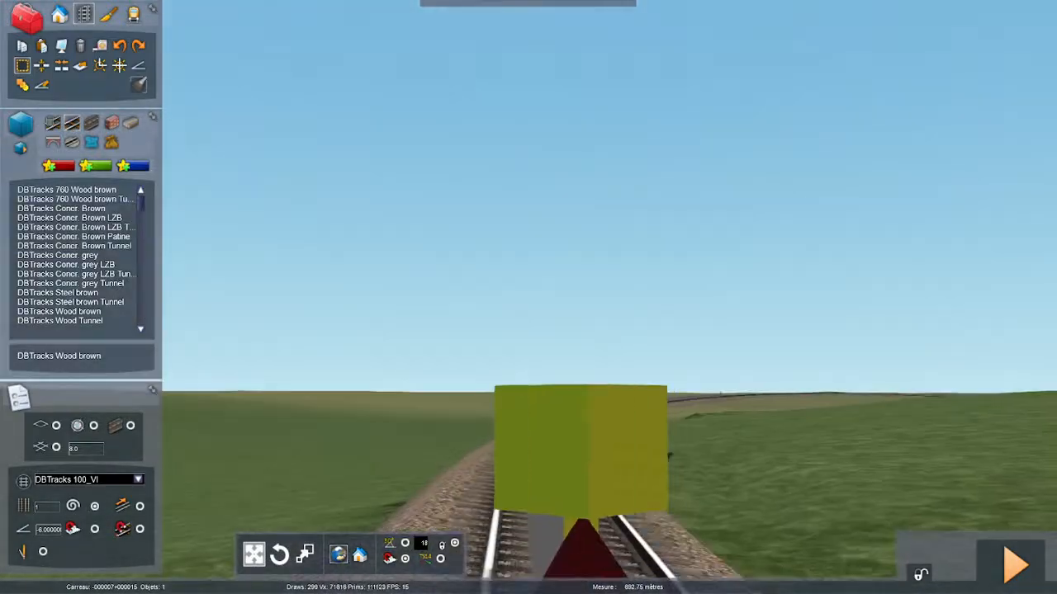
{"action": "key", "text": "Right"}
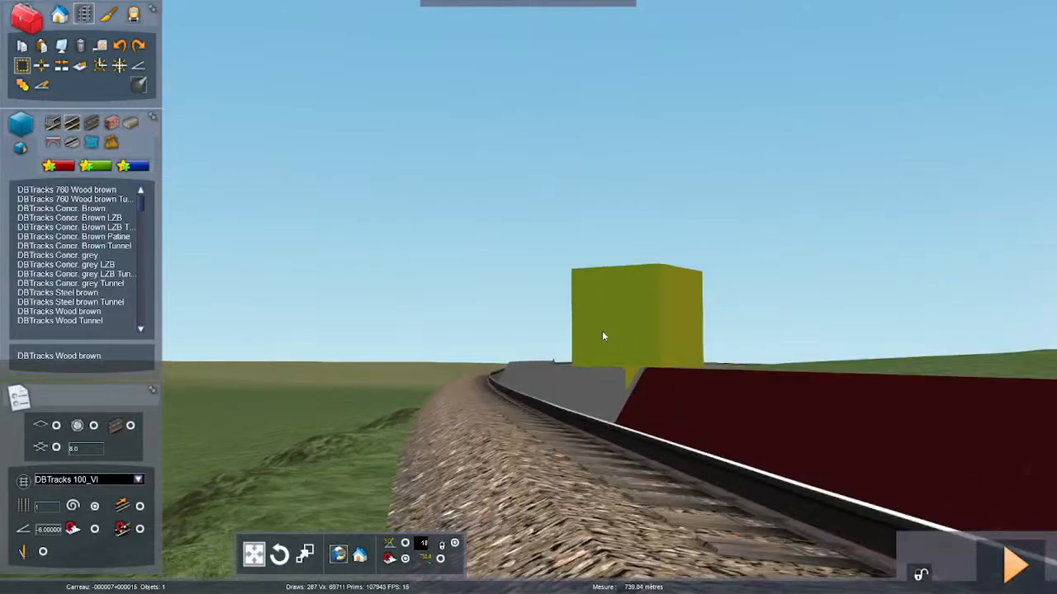
{"action": "key", "text": "Up"}
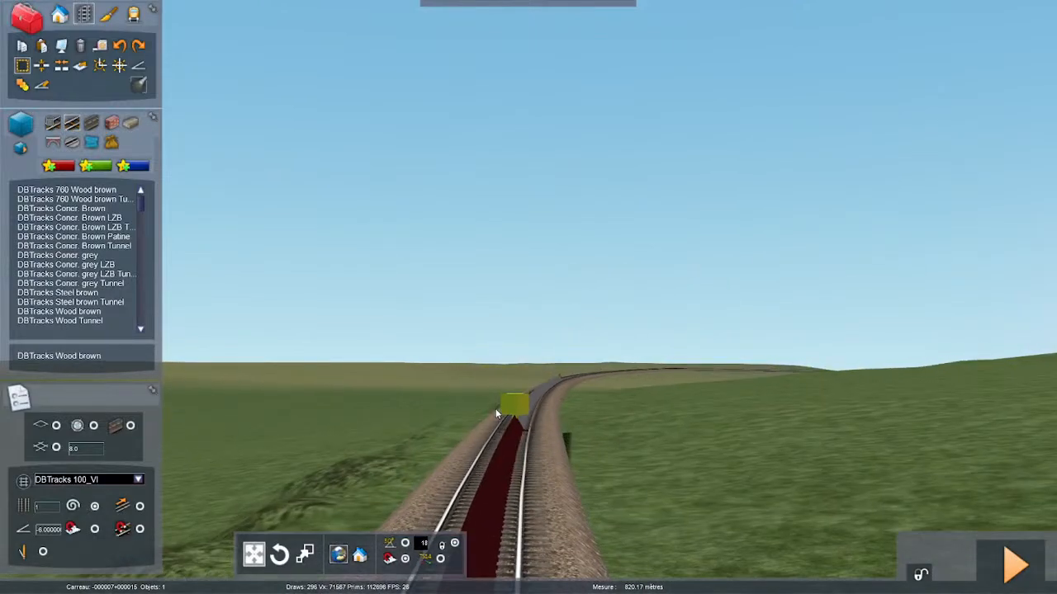
{"action": "key", "text": "Up"}
{"action": "right_click_drag", "start_coordinate": [533, 456], "coordinate": [545, 511]}
{"action": "key", "text": "Up"}
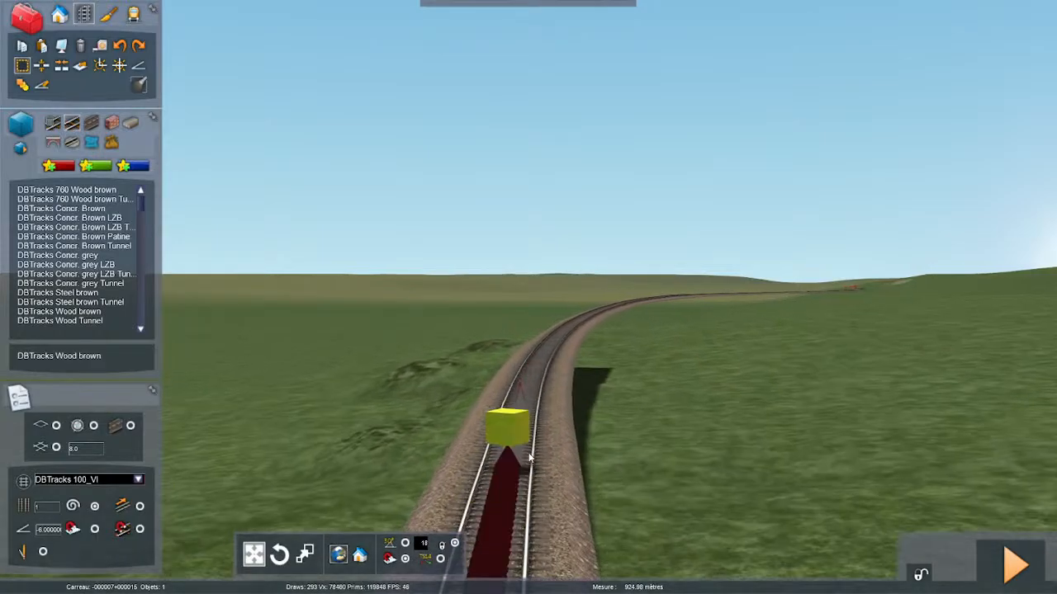
{"action": "key", "text": "Up"}
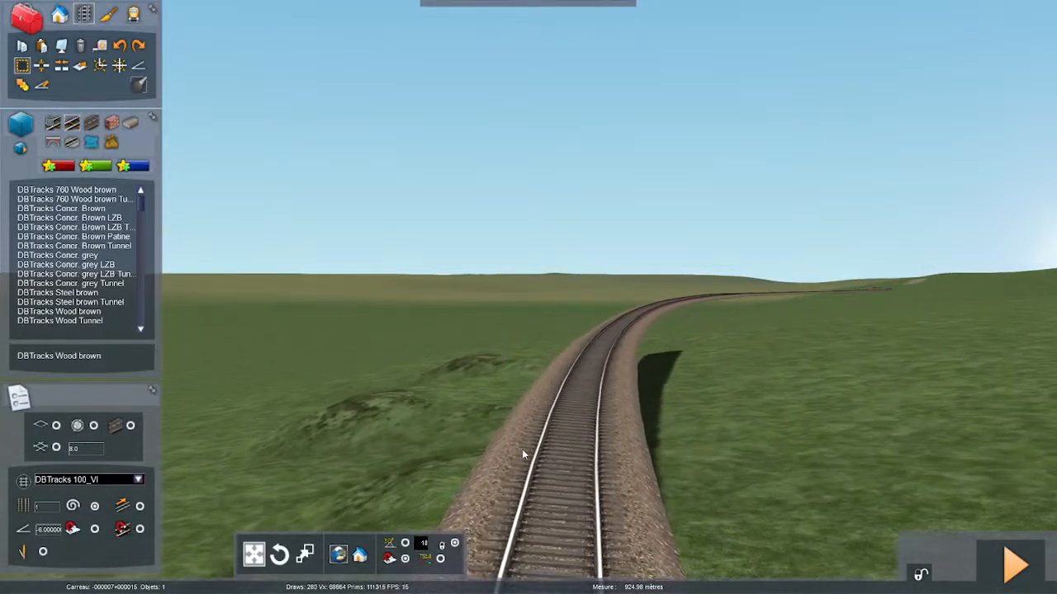
- End the track measurement about 1,000 m from the white post, checking the endpoint from above
{"action": "mouse_move", "coordinate": [522, 449]}
{"action": "right_mouse_down"}
{"action": "mouse_move", "coordinate": [523, 495]}
{"action": "mouse_move", "coordinate": [594, 528]}
{"action": "mouse_move", "coordinate": [661, 533]}
{"action": "mouse_move", "coordinate": [535, 431]}
{"action": "right_mouse_up"}
{"action": "scroll", "coordinate": [535, 432], "scroll_direction": "down", "scroll_amount": 8}
{"action": "scroll", "coordinate": [545, 287], "scroll_direction": "up", "scroll_amount": 3}
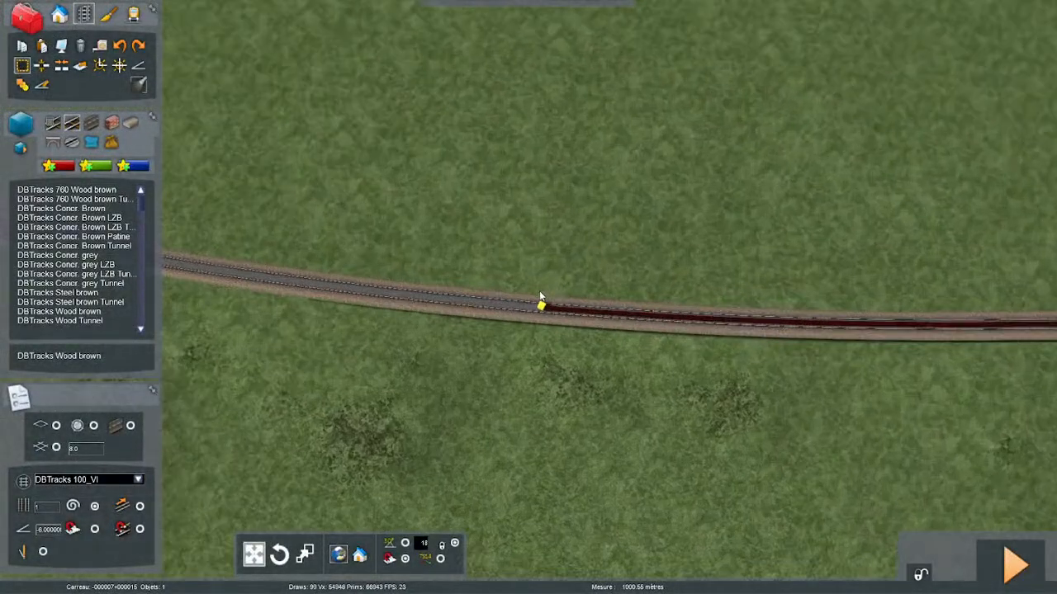
{"action": "scroll", "coordinate": [535, 303], "scroll_direction": "up", "scroll_amount": 1}
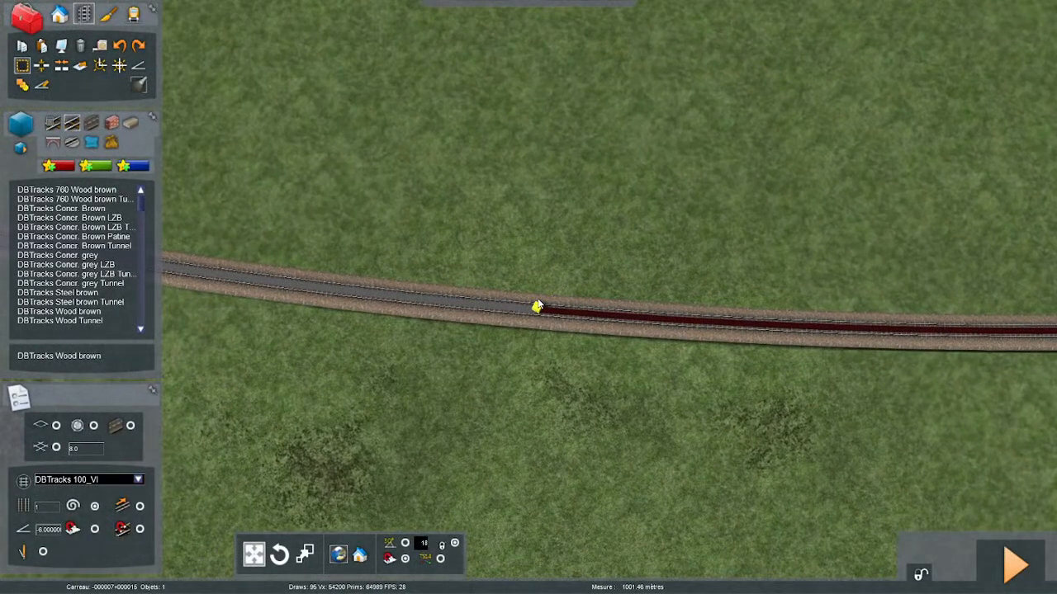
{"action": "mouse_move", "coordinate": [547, 311]}
{"action": "right_mouse_down"}
{"action": "mouse_move", "coordinate": [566, 289]}
{"action": "mouse_move", "coordinate": [573, 309]}
{"action": "right_mouse_up"}
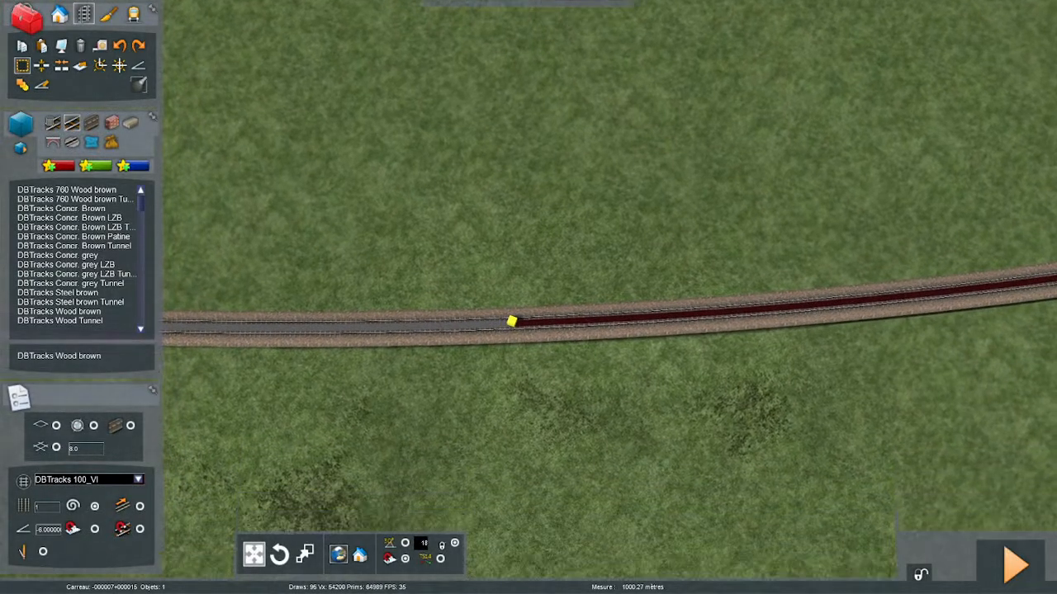
{"action": "left_click", "coordinate": [505, 329]}
- Copy the row of low bushes standing beside the curve in the open field
{"action": "right_click_drag", "start_coordinate": [455, 319], "coordinate": [513, 252]}
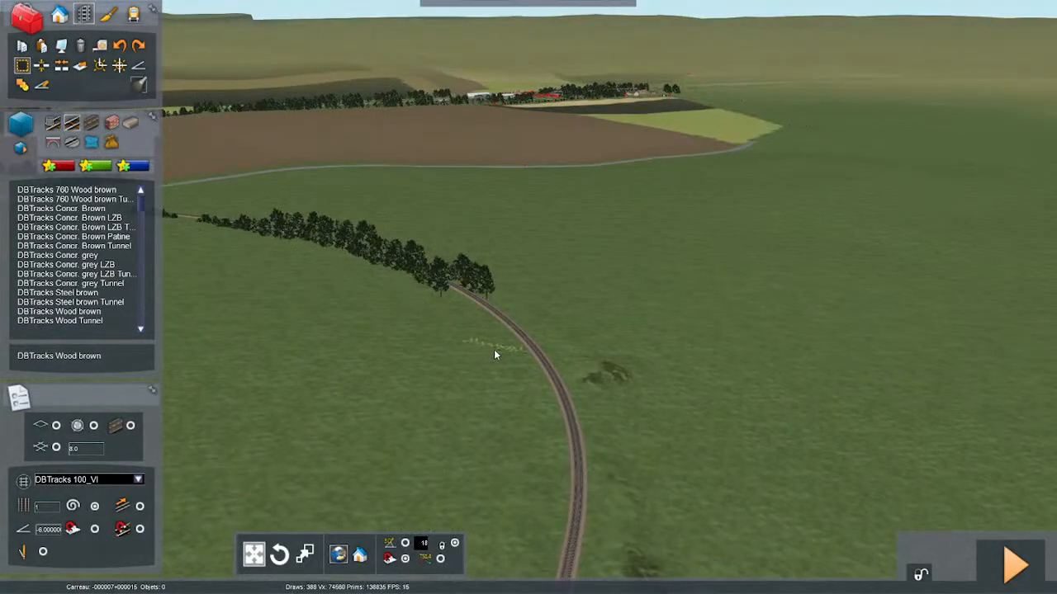
{"action": "scroll", "coordinate": [495, 351], "scroll_direction": "up", "scroll_amount": 5}
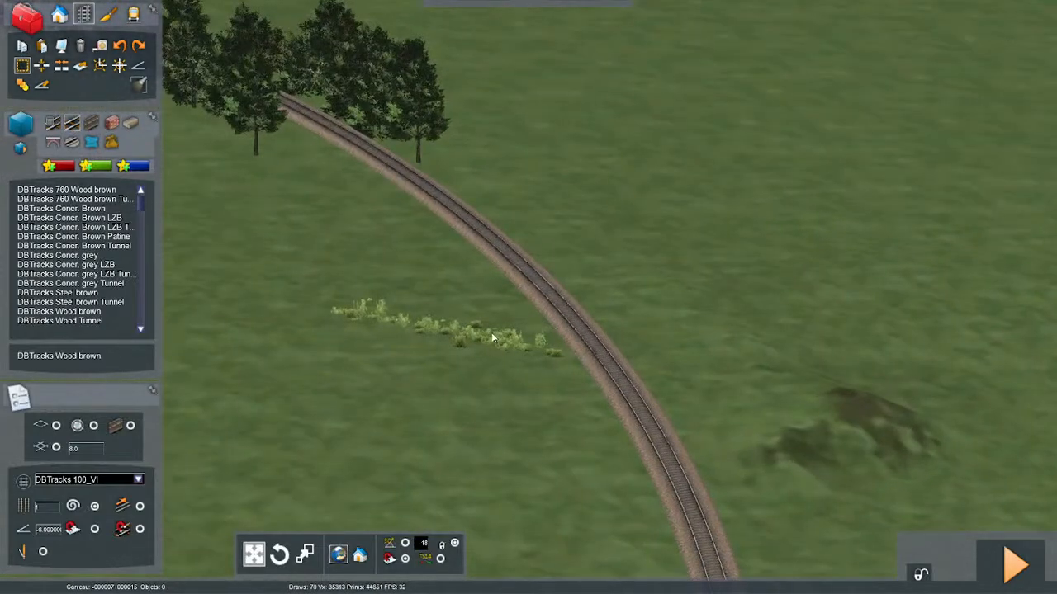
{"action": "scroll", "coordinate": [493, 339], "scroll_direction": "up", "scroll_amount": 3}
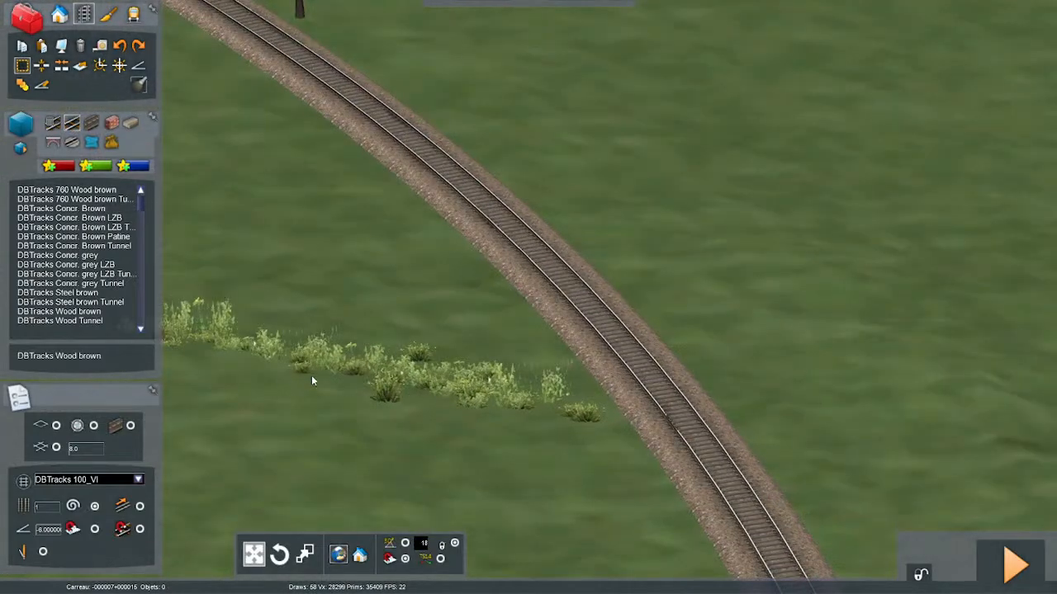
{"action": "right_click", "coordinate": [306, 385]}
{"action": "left_click", "coordinate": [316, 378]}
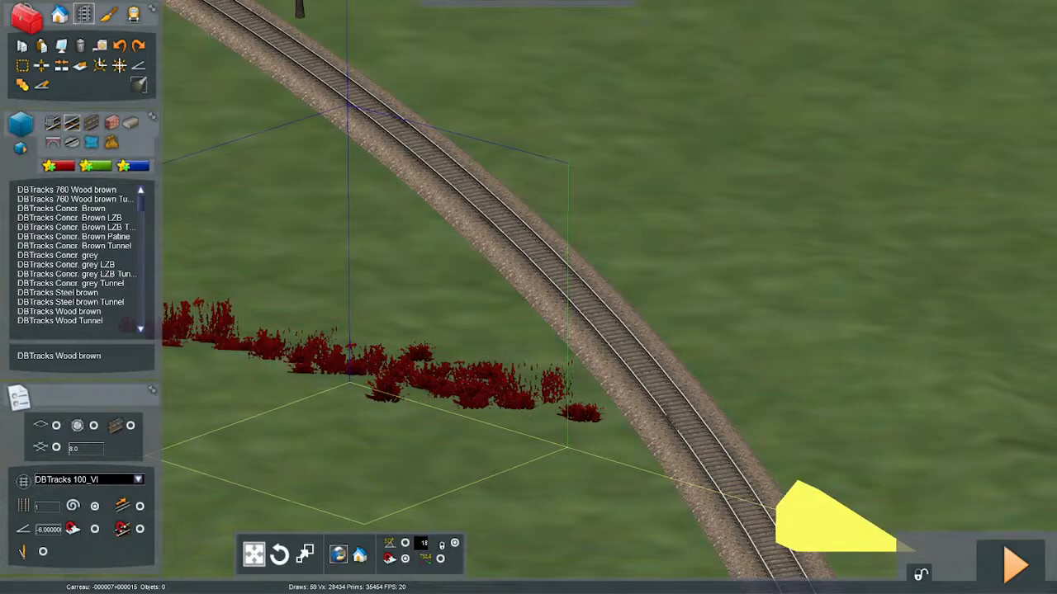
{"action": "right_click_drag", "start_coordinate": [317, 377], "coordinate": [325, 320]}
{"action": "scroll", "coordinate": [330, 413], "scroll_direction": "down", "scroll_amount": 5}
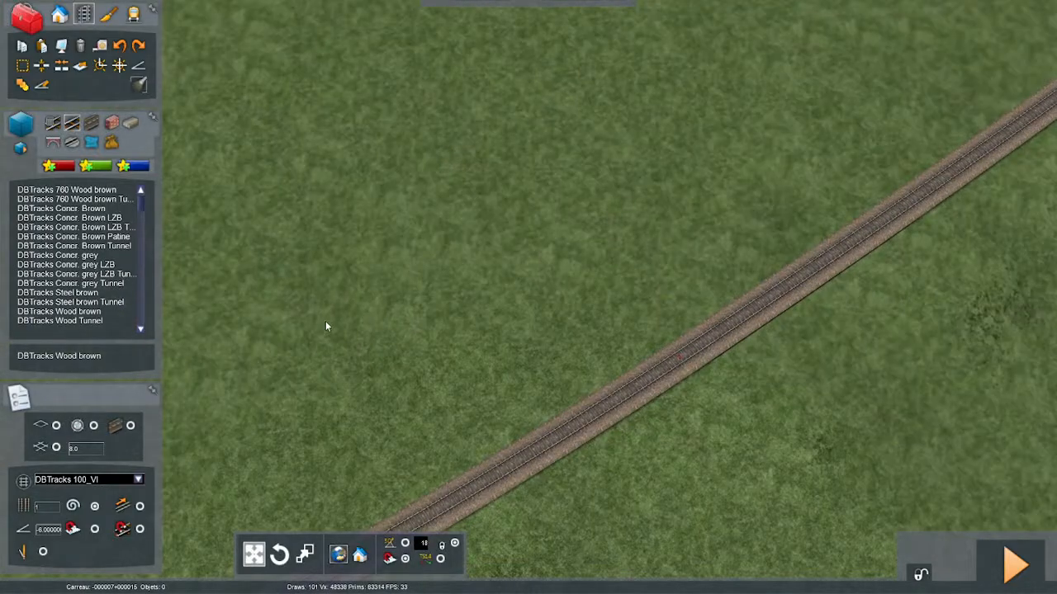
- Paste the copied bushes across the track at the measured 1,000 m point and clear the selection
{"action": "right_click_drag", "start_coordinate": [392, 345], "coordinate": [366, 325]}
{"action": "key", "text": "ctrl+v"}
{"action": "left_click_drag", "start_coordinate": [366, 325], "coordinate": [325, 329]}
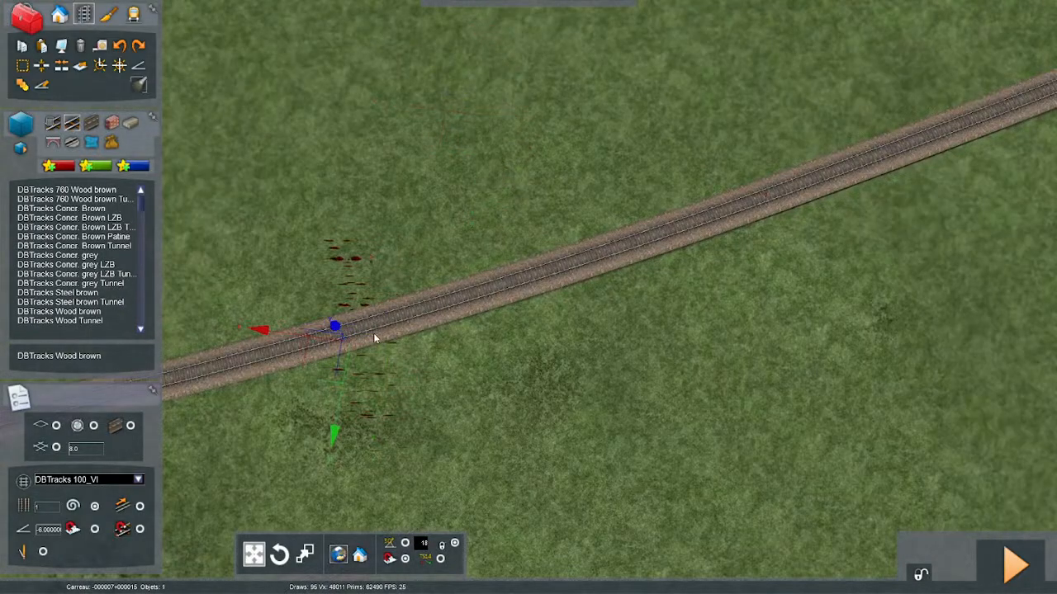
{"action": "right_click", "coordinate": [368, 332]}
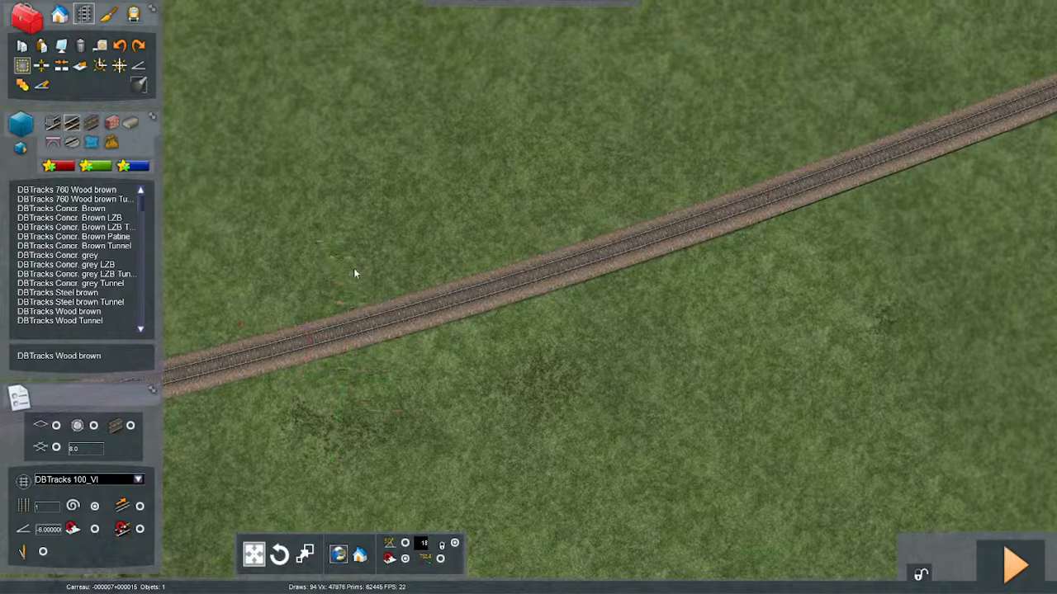
- Locate the white post beside the track on the wooded curve again as the next measuring point
{"action": "mouse_move", "coordinate": [388, 330]}
{"action": "right_mouse_down"}
{"action": "mouse_move", "coordinate": [384, 190]}
{"action": "mouse_move", "coordinate": [385, 330]}
{"action": "mouse_move", "coordinate": [393, 307]}
{"action": "mouse_move", "coordinate": [487, 351]}
{"action": "mouse_move", "coordinate": [488, 370]}
{"action": "mouse_move", "coordinate": [516, 264]}
{"action": "mouse_move", "coordinate": [487, 320]}
{"action": "mouse_move", "coordinate": [421, 355]}
{"action": "mouse_move", "coordinate": [486, 273]}
{"action": "mouse_move", "coordinate": [470, 331]}
{"action": "mouse_move", "coordinate": [607, 351]}
{"action": "mouse_move", "coordinate": [587, 301]}
{"action": "mouse_move", "coordinate": [535, 243]}
{"action": "mouse_move", "coordinate": [514, 241]}
{"action": "mouse_move", "coordinate": [497, 246]}
{"action": "mouse_move", "coordinate": [548, 251]}
{"action": "mouse_move", "coordinate": [477, 262]}
{"action": "mouse_move", "coordinate": [513, 261]}
{"action": "mouse_move", "coordinate": [528, 339]}
{"action": "right_mouse_up"}
{"action": "key", "text": "Up"}
{"action": "key", "text": "Up"}
{"action": "key", "text": "Up"}
{"action": "key", "text": "Up"}
{"action": "key", "text": "Up"}
{"action": "key", "text": "Up"}
{"action": "key", "text": "Up"}
{"action": "key", "text": "Up"}
{"action": "scroll", "coordinate": [472, 279], "scroll_direction": "down", "scroll_amount": 2}
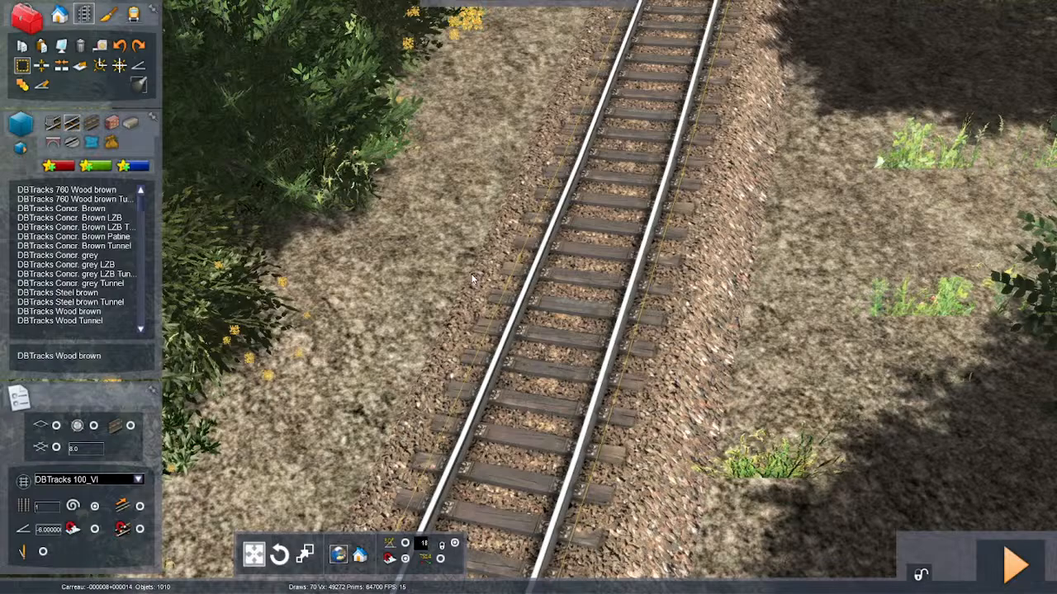
{"action": "right_click_drag", "start_coordinate": [519, 269], "coordinate": [444, 308]}
{"action": "scroll", "coordinate": [444, 308], "scroll_direction": "down", "scroll_amount": 3}
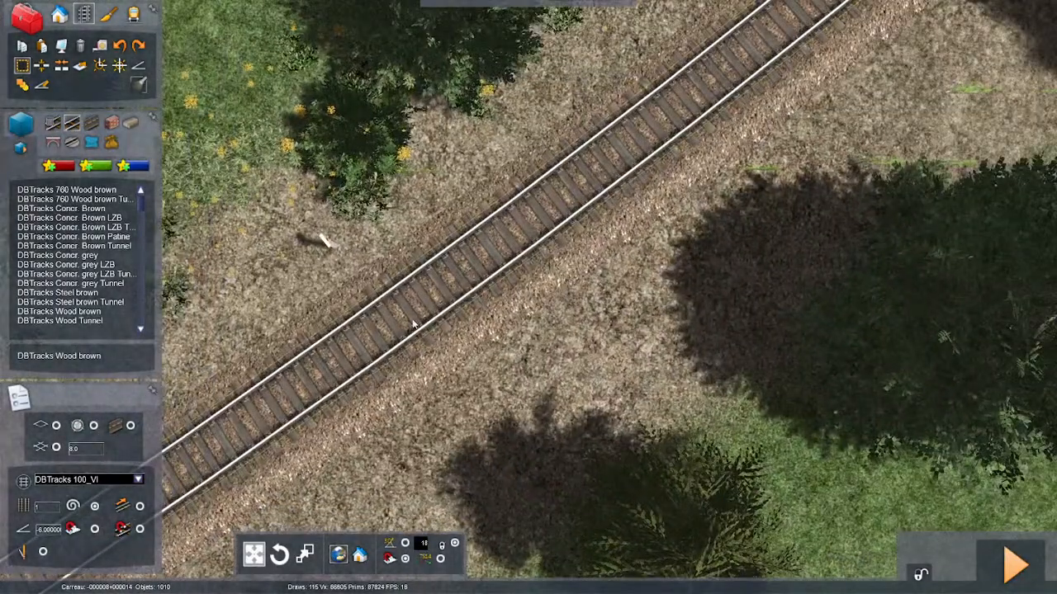
- Start a new measurement on the track beside the white post and extend it along the line past the large conifer
{"action": "mouse_move", "coordinate": [385, 331]}
{"action": "left_mouse_down"}
{"action": "mouse_move", "coordinate": [570, 221]}
{"action": "mouse_move", "coordinate": [528, 251]}
{"action": "mouse_move", "coordinate": [514, 422]}
{"action": "left_mouse_up"}
{"action": "key", "text": "Up"}
{"action": "key", "text": "Up"}
{"action": "key", "text": "Up"}
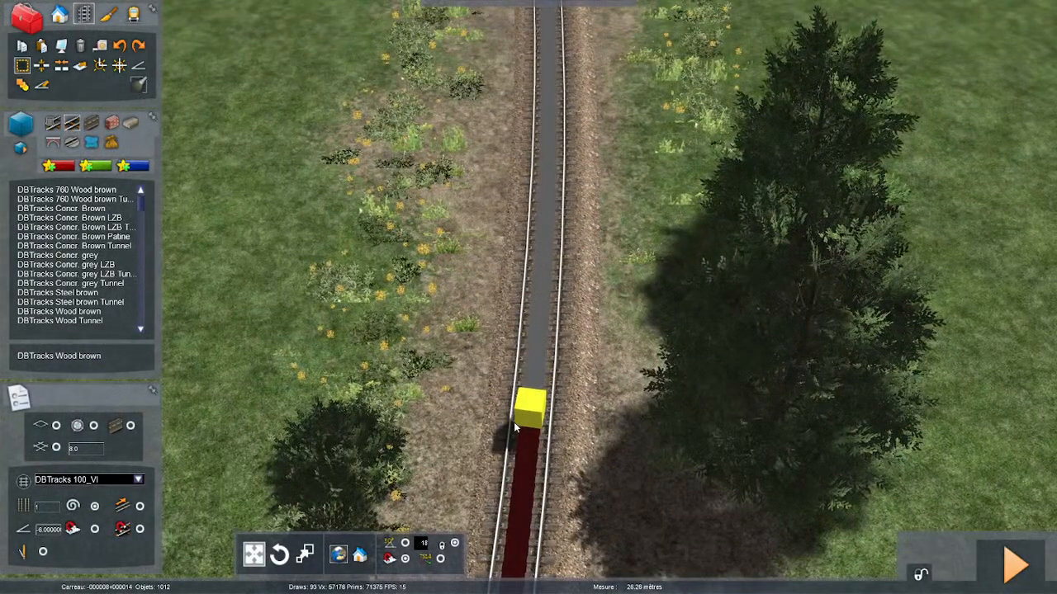
- Switch to Groove Musique and lower the system volume to 54
{"action": "key", "text": "alt+Tab"}
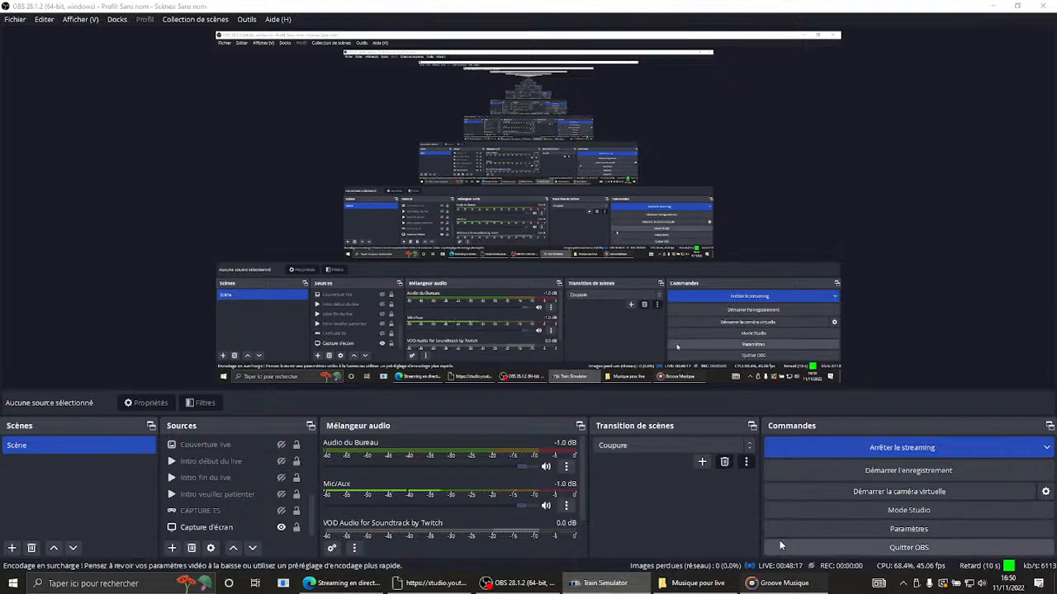
{"action": "left_click", "coordinate": [781, 583]}
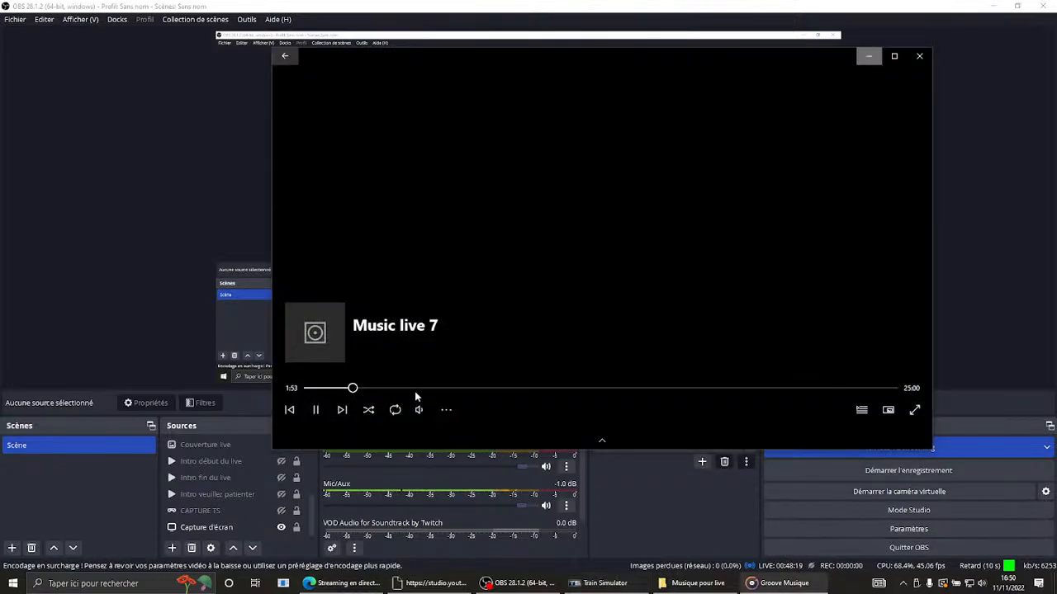
{"action": "key", "text": "XF86AudioLowerVolume"}
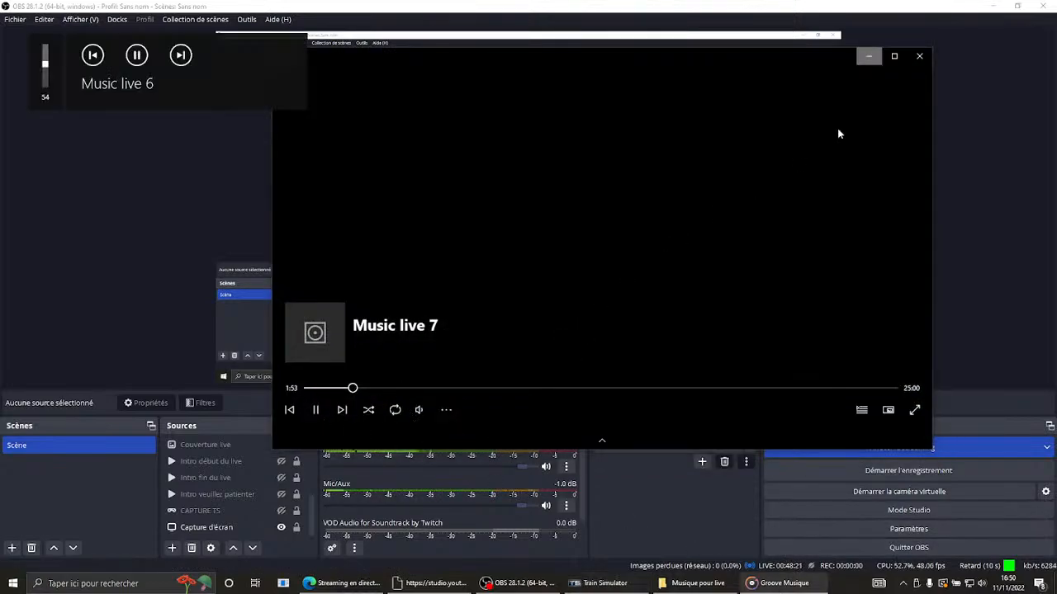
- Switch back to Train Simulator and bring its window to the front
{"action": "key", "text": "super"}
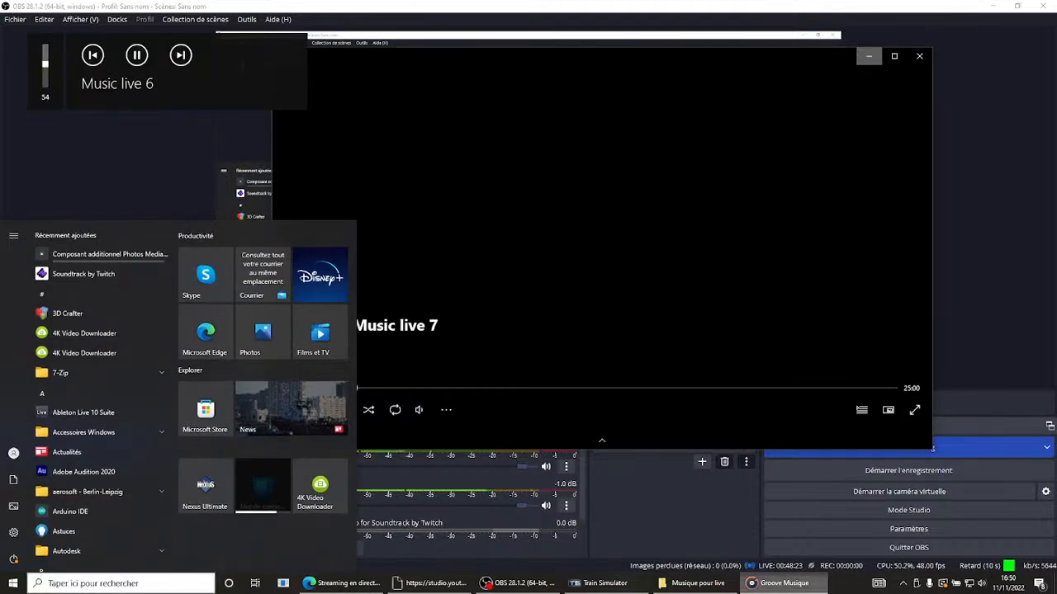
{"action": "left_click", "coordinate": [600, 583]}
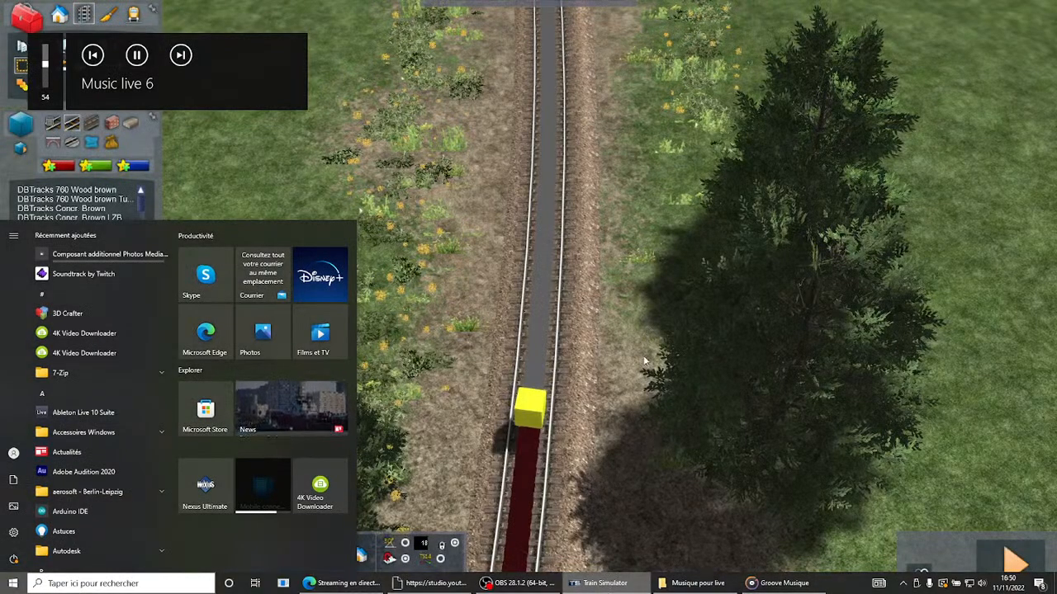
{"action": "left_click", "coordinate": [616, 583]}
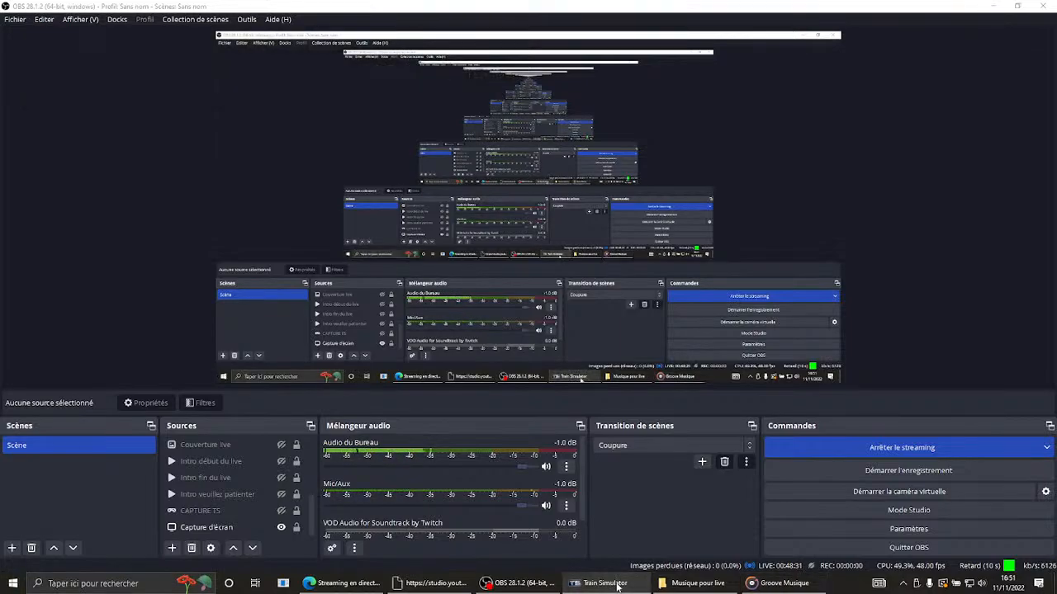
{"action": "key", "text": "super"}
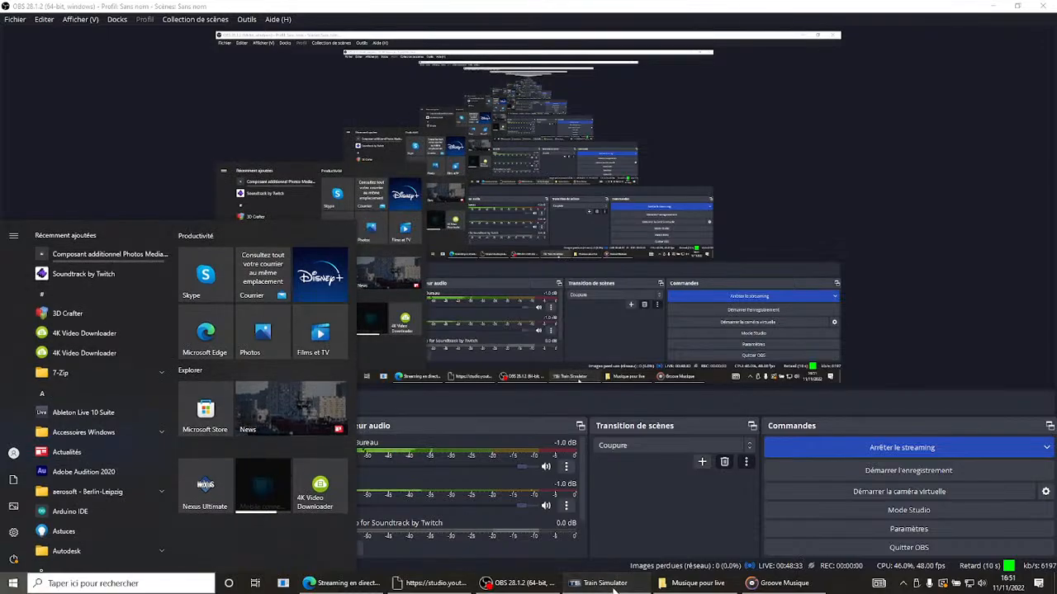
{"action": "left_click", "coordinate": [611, 585]}
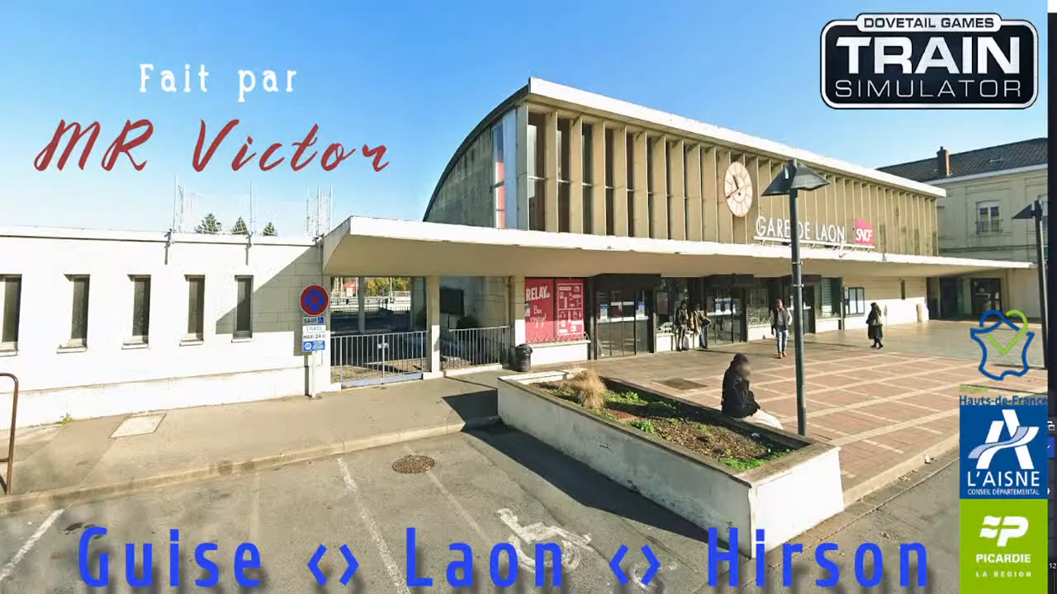
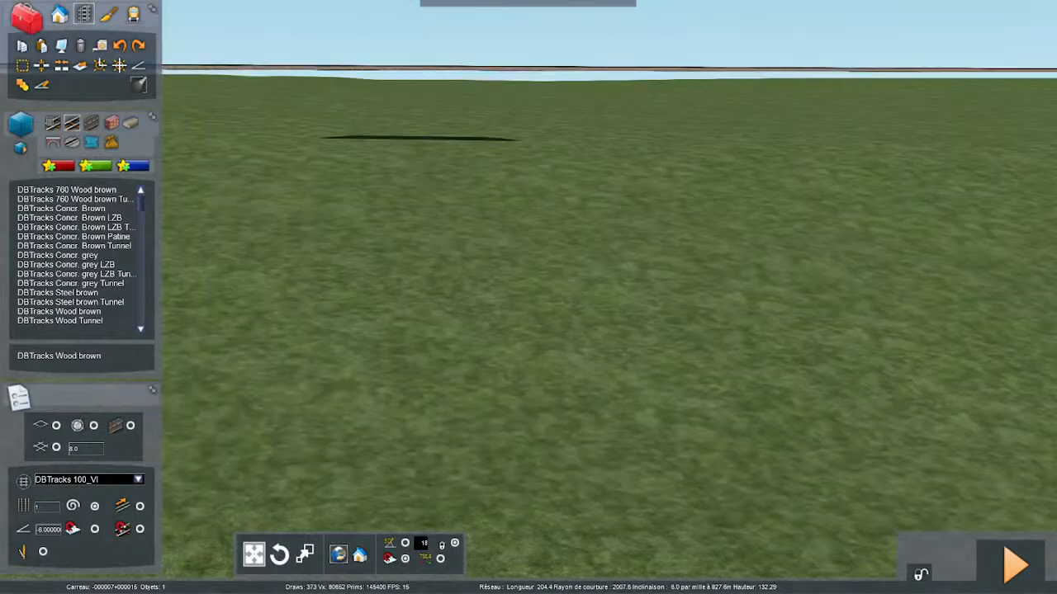
- Examine the height of the laid track above the surrounding grass terrain
{"action": "key", "text": "Up"}
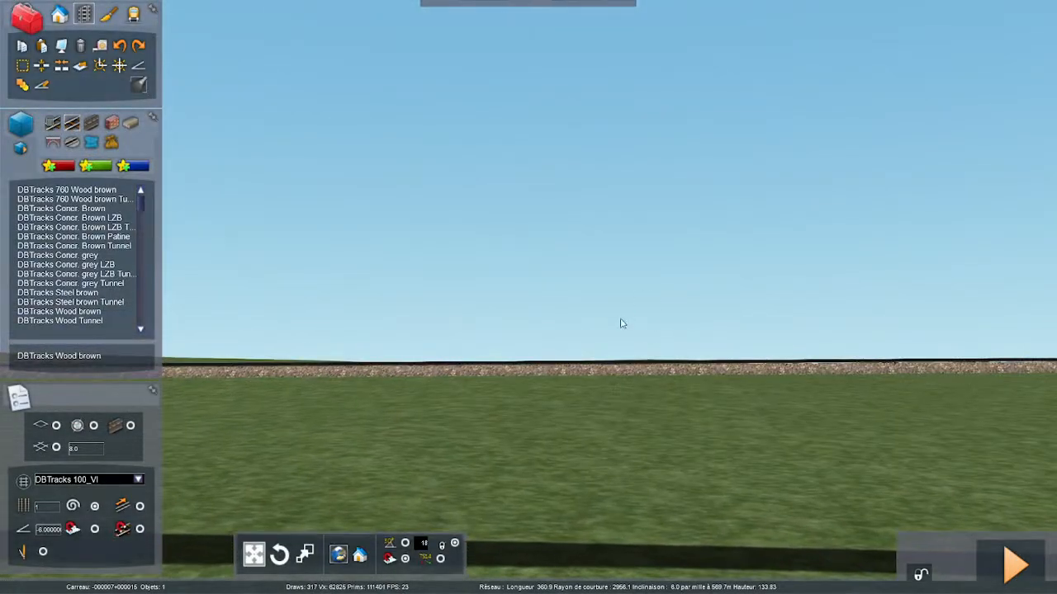
{"action": "right_click_drag", "start_coordinate": [606, 498], "coordinate": [666, 382]}
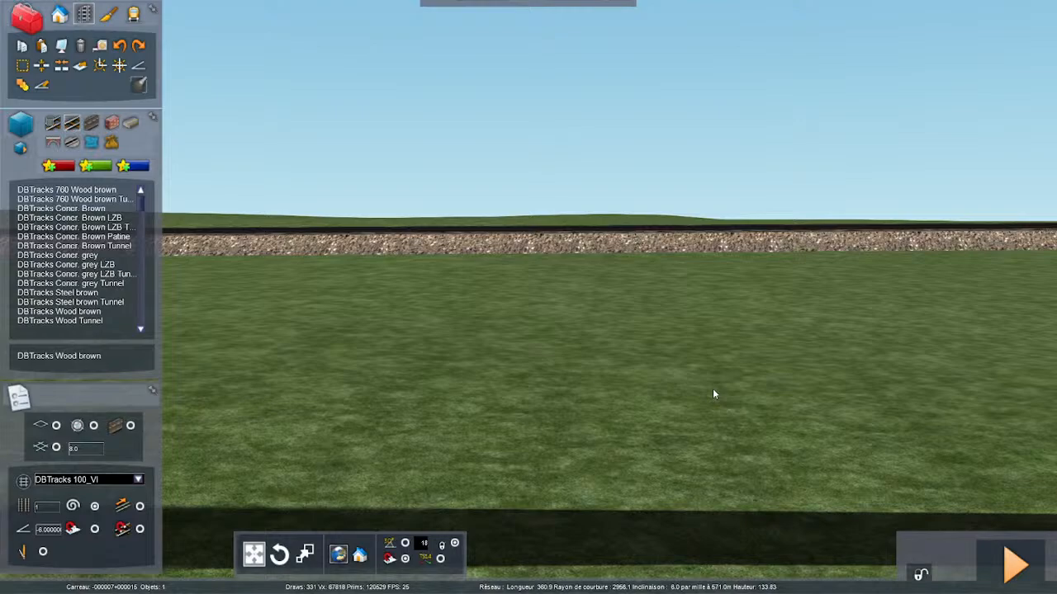
{"action": "key", "text": "Down"}
{"action": "key", "text": "Down"}
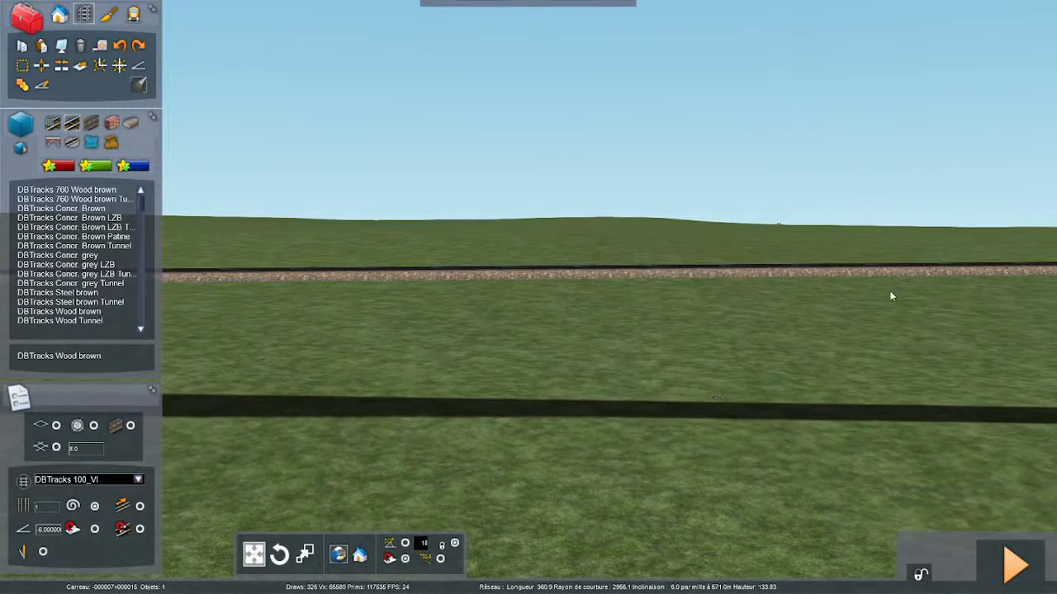
{"action": "right_click_drag", "start_coordinate": [861, 379], "coordinate": [828, 397]}
- Switch to OBS Studio and return to Train Simulator
{"action": "key", "text": "alt+Tab"}
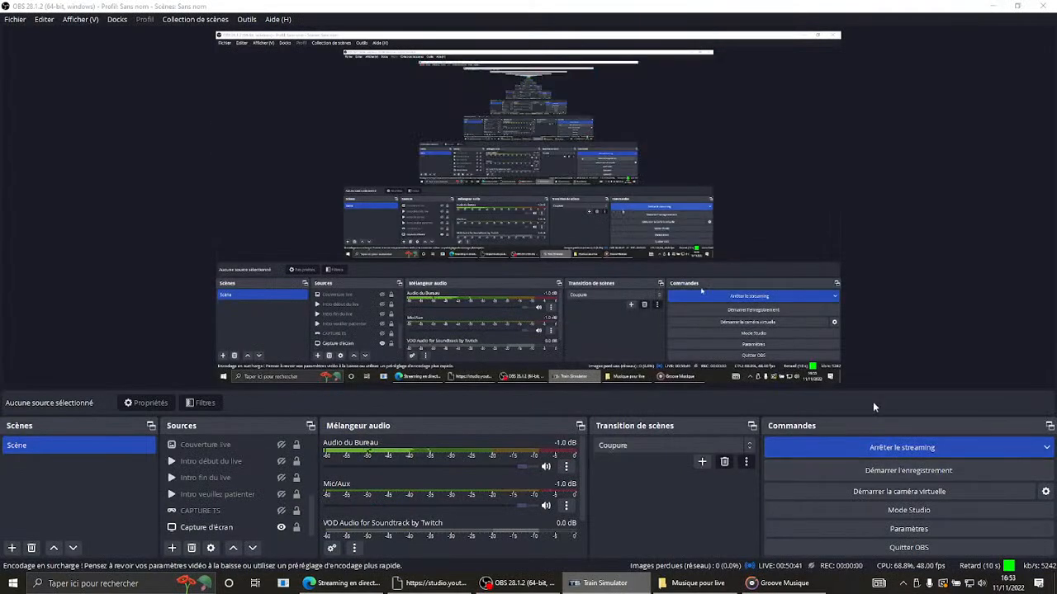
{"action": "left_click", "coordinate": [872, 401]}
{"action": "mouse_move", "coordinate": [450, 585]}
{"action": "left_click", "coordinate": [596, 583]}
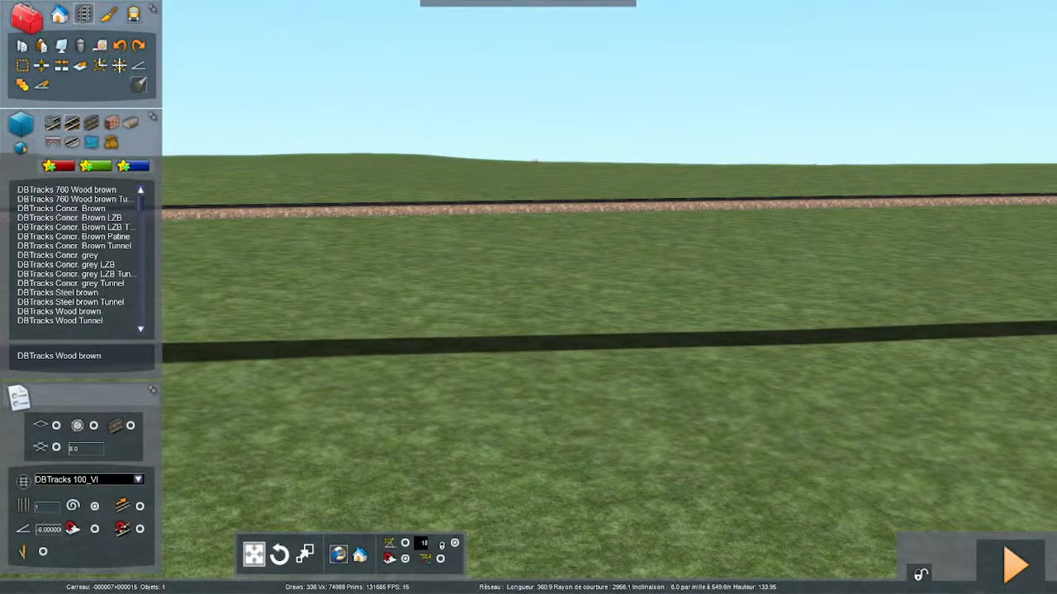
- Choose DBTracks Wood brown for extending the line's open end and set the track gradient to -12
{"action": "right_click_drag", "start_coordinate": [597, 412], "coordinate": [331, 569]}
{"action": "key", "text": "Up"}
{"action": "scroll", "coordinate": [529, 297], "scroll_direction": "down", "scroll_amount": 5}
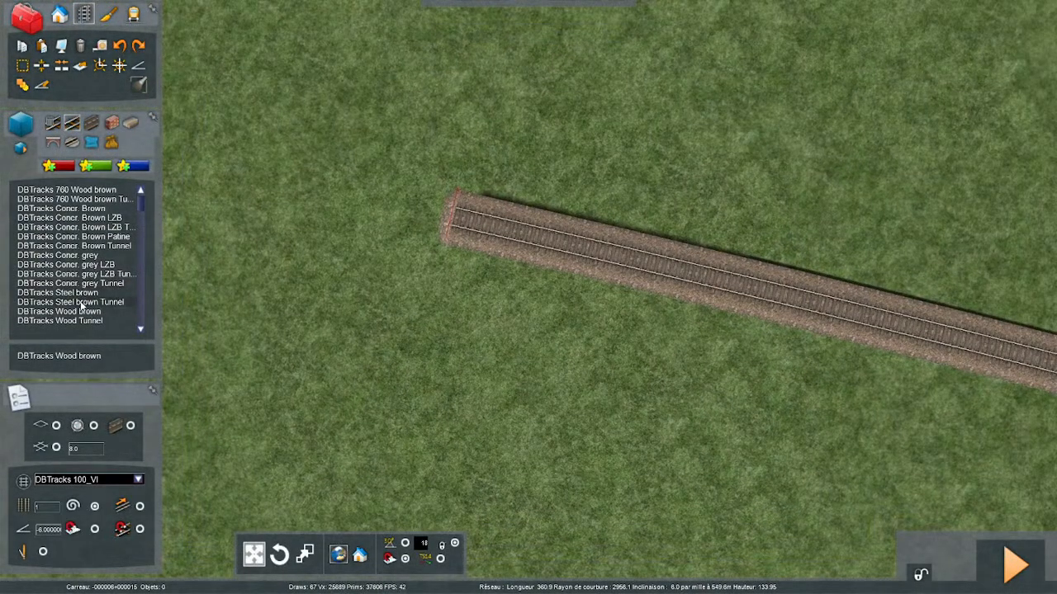
{"action": "left_click", "coordinate": [80, 311]}
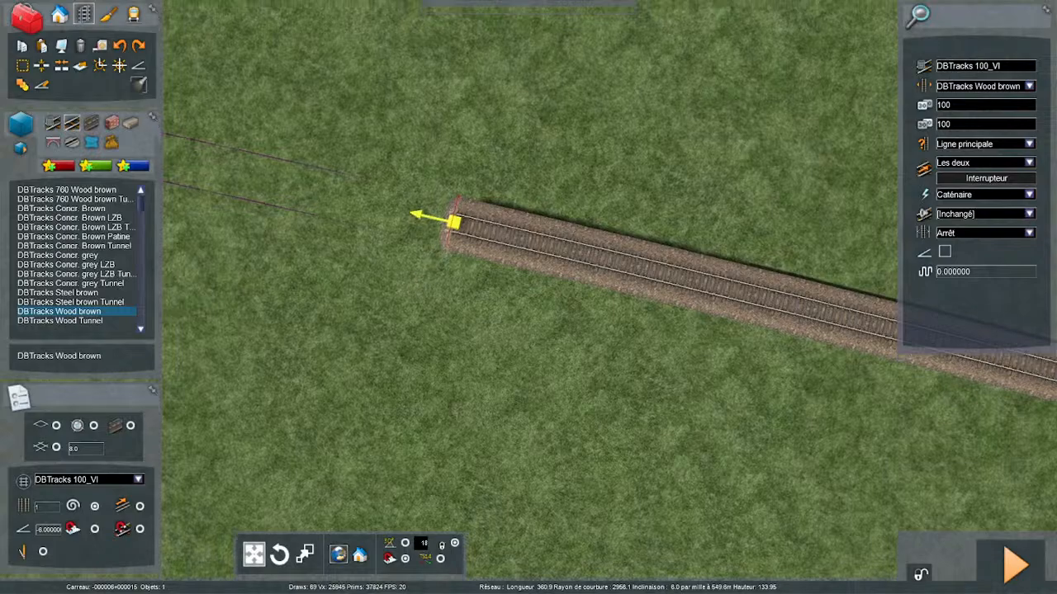
{"action": "right_click_drag", "start_coordinate": [454, 226], "coordinate": [439, 240]}
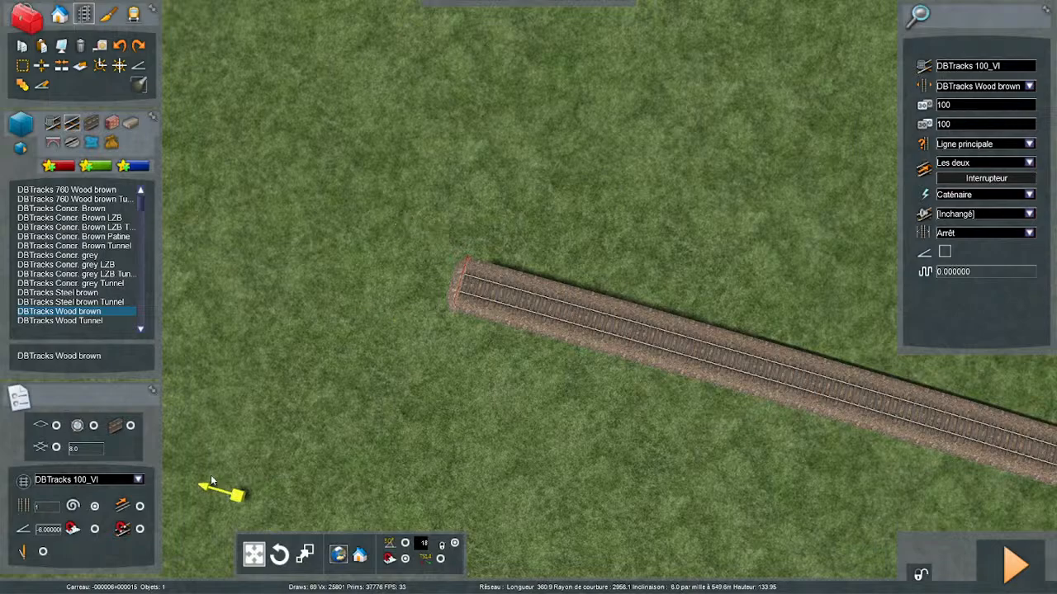
{"action": "left_click", "coordinate": [39, 531]}
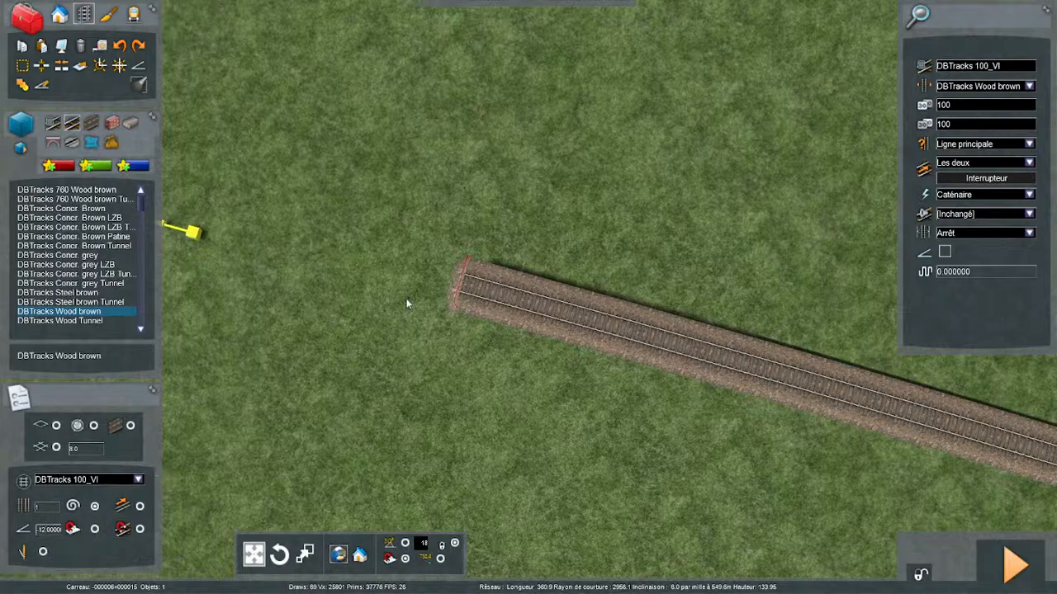
- Start a track section at the line's open end and guide it along the trackbed on the satellite imagery
{"action": "mouse_move", "coordinate": [467, 278]}
{"action": "right_mouse_down"}
{"action": "mouse_move", "coordinate": [513, 277]}
{"action": "mouse_move", "coordinate": [485, 272]}
{"action": "right_mouse_up"}
{"action": "scroll", "coordinate": [467, 279], "scroll_direction": "down", "scroll_amount": 4}
{"action": "key", "text": "Left"}
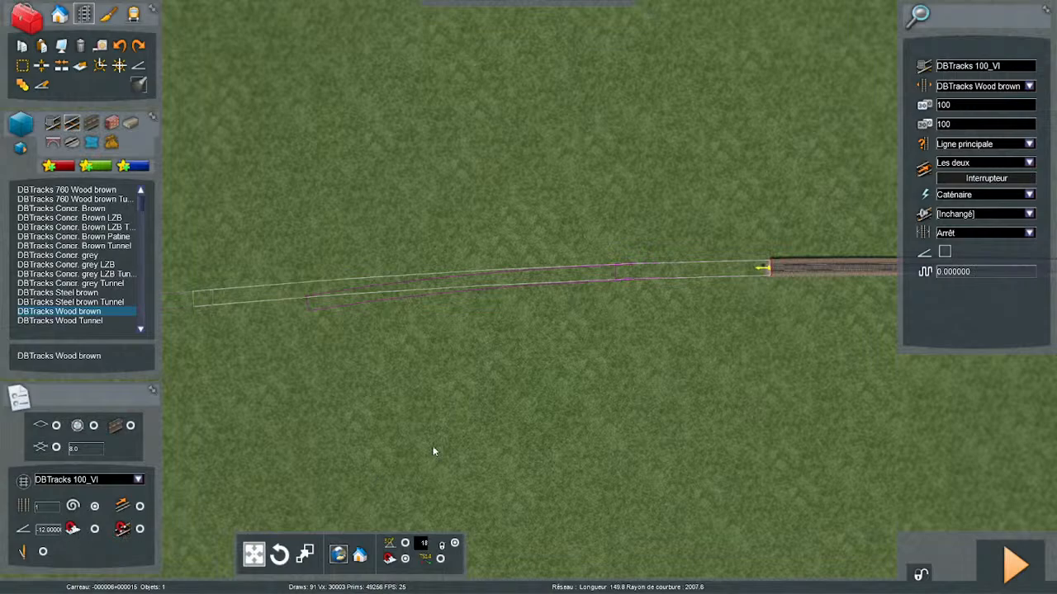
{"action": "right_click_drag", "start_coordinate": [677, 245], "coordinate": [666, 245]}
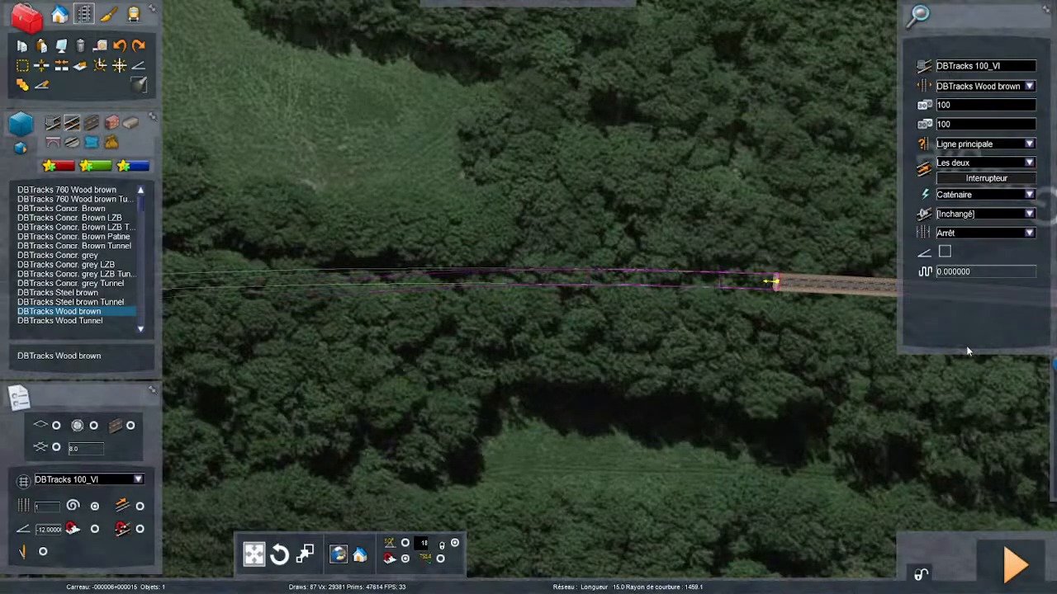
{"action": "key", "text": "Up"}
{"action": "key", "text": "Left"}
{"action": "key", "text": "Down"}
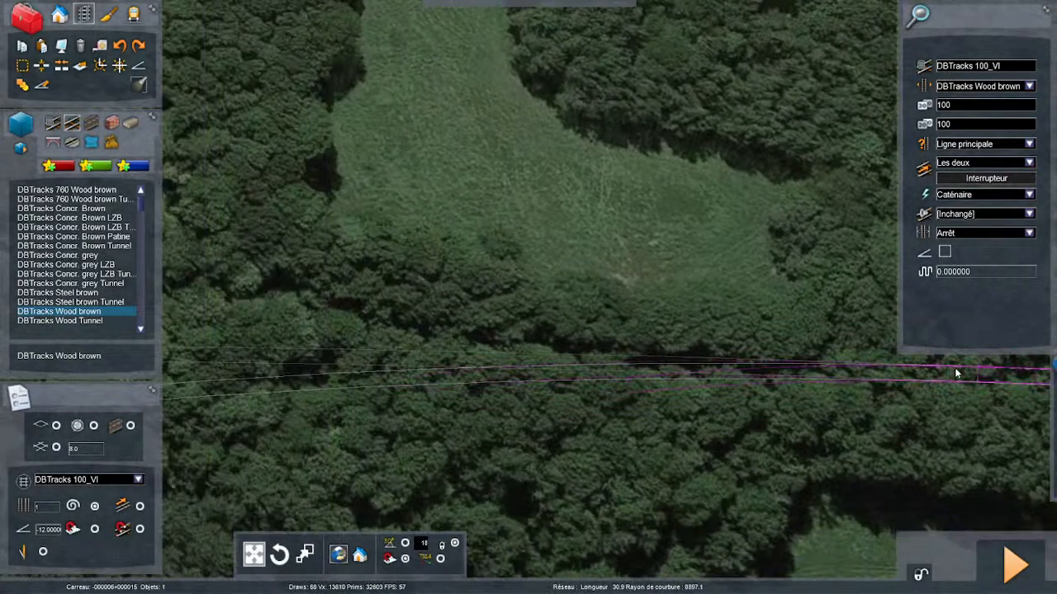
{"action": "key", "text": "Right"}
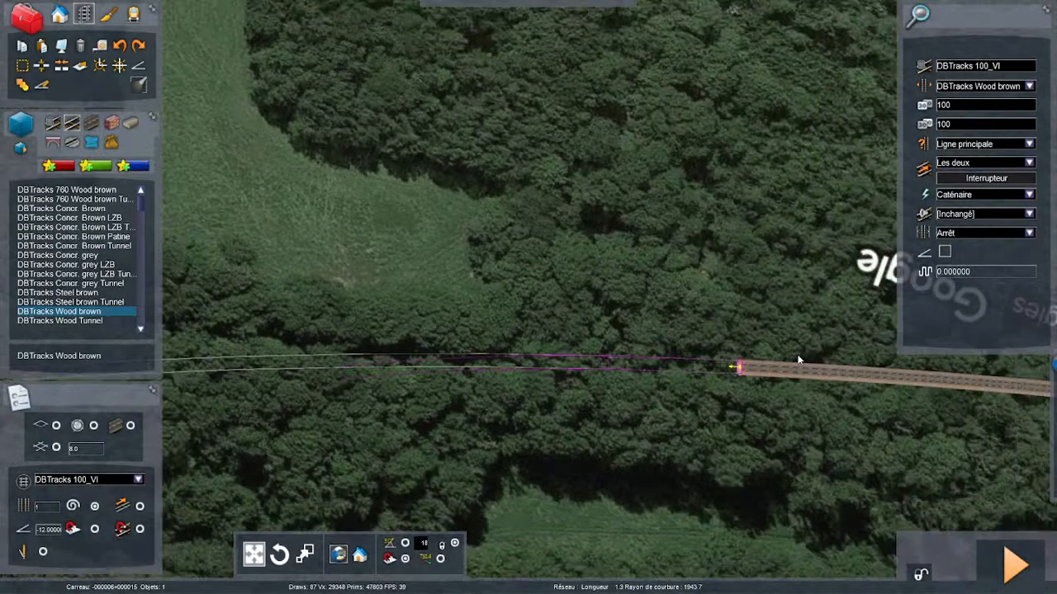
- Lay a nearly straight main-line section about 38 m long from the open end, beside the L-shaped clearing
{"action": "scroll", "coordinate": [797, 359], "scroll_direction": "down", "scroll_amount": 2}
{"action": "key", "text": "Left"}
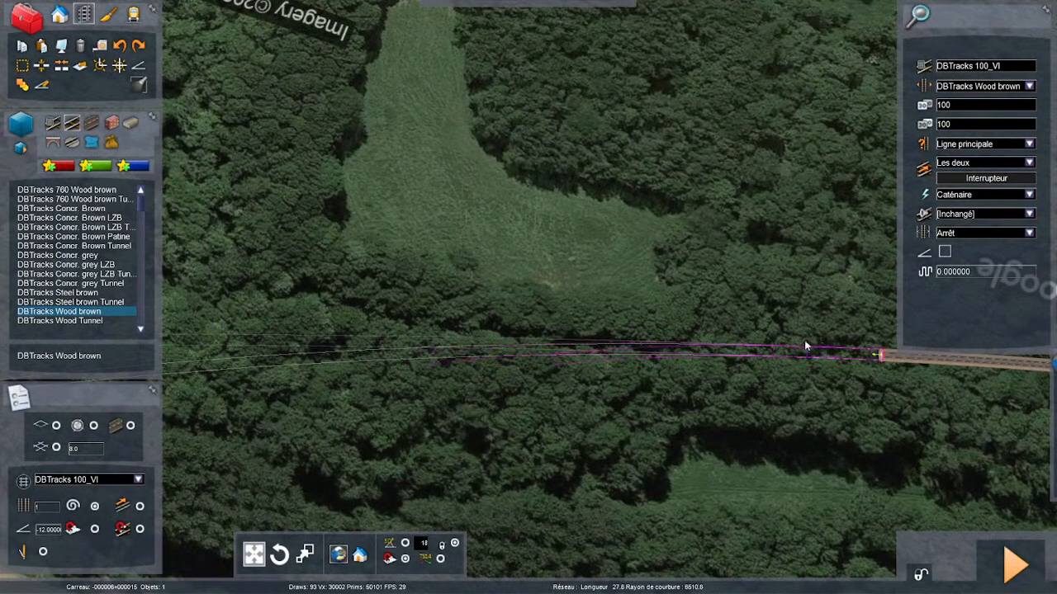
{"action": "key", "text": "Left"}
{"action": "key", "text": "Left"}
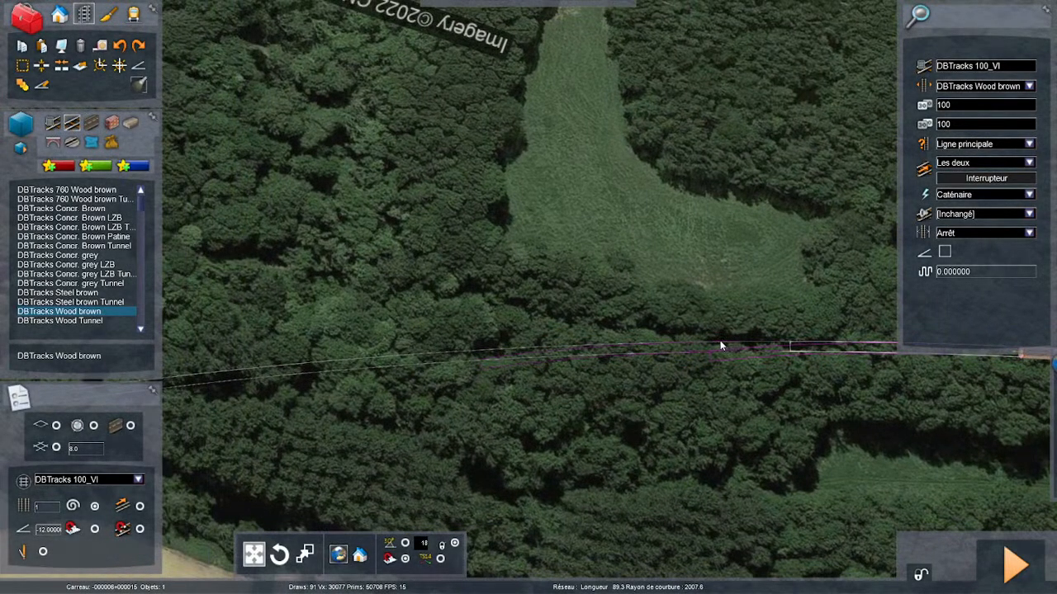
{"action": "scroll", "coordinate": [834, 329], "scroll_direction": "down", "scroll_amount": 2}
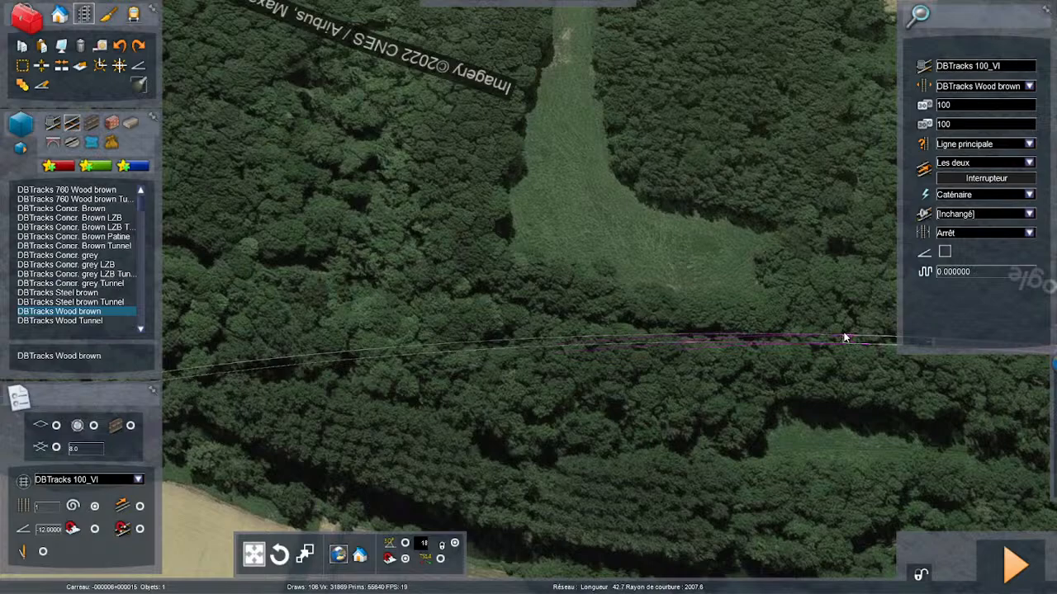
{"action": "scroll", "coordinate": [824, 334], "scroll_direction": "down", "scroll_amount": 2}
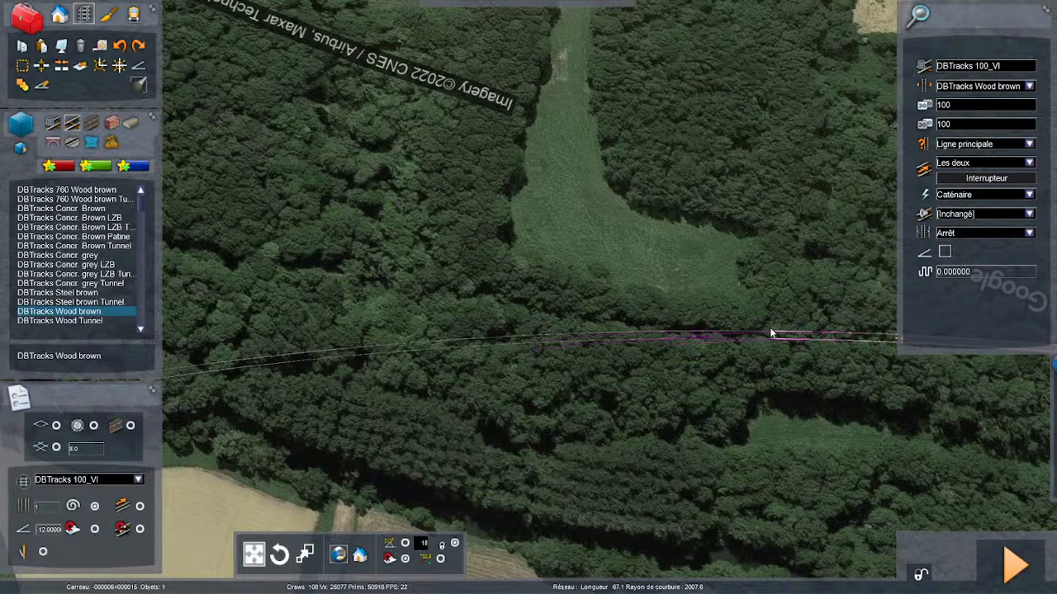
{"action": "left_click", "coordinate": [770, 328]}
{"action": "key", "text": "Right"}
{"action": "key", "text": "Right"}
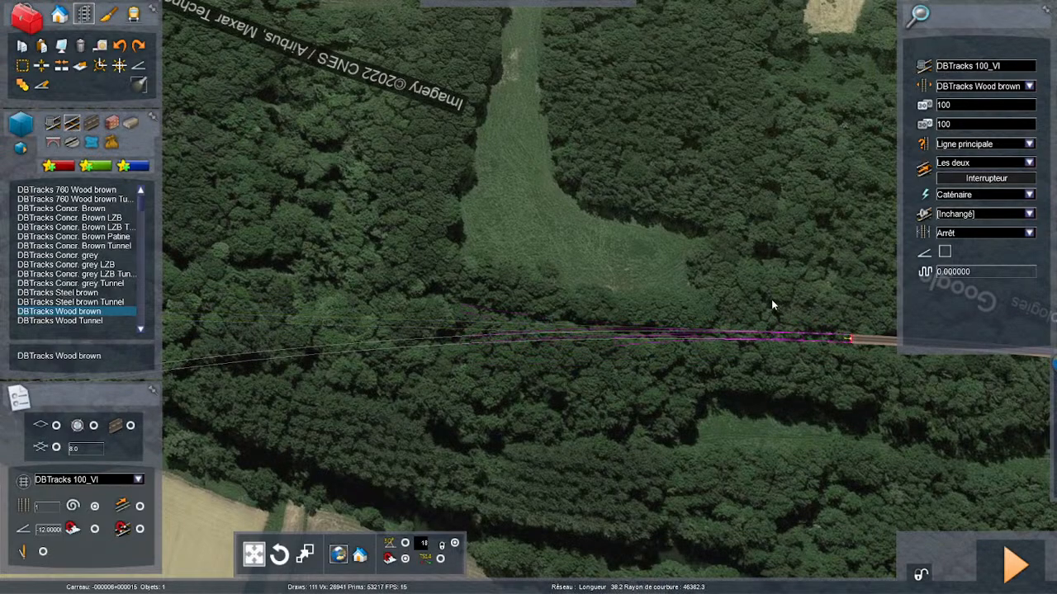
{"action": "left_click", "coordinate": [767, 298]}
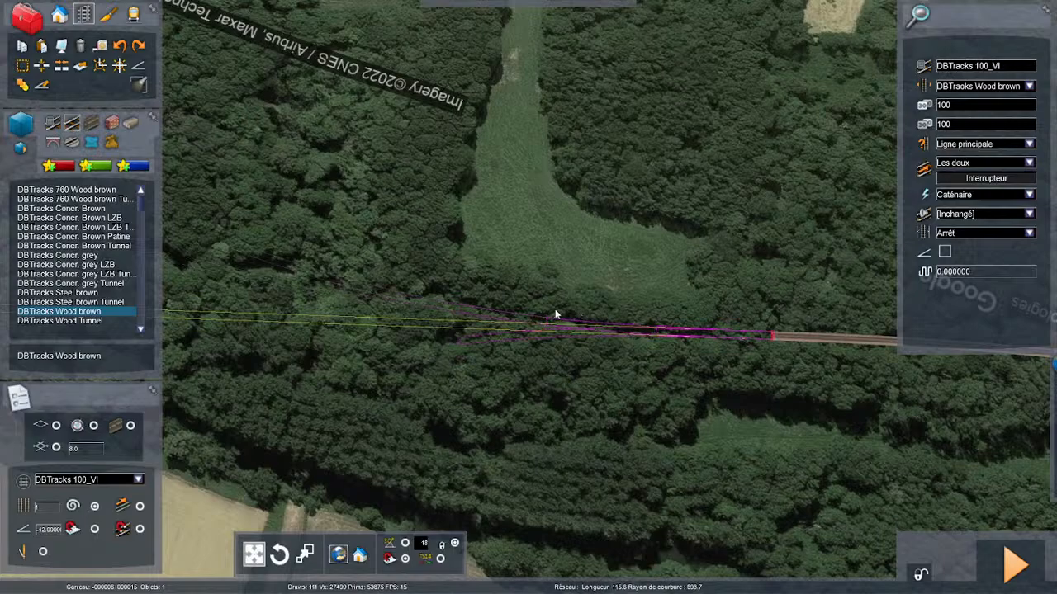
- Try a further section along the wooded trackbed past the clearing, and undo the last laid track section
{"action": "key", "text": "Left"}
{"action": "right_click_drag", "start_coordinate": [578, 323], "coordinate": [653, 323]}
{"action": "key", "text": "Left"}
{"action": "right_click_drag", "start_coordinate": [640, 253], "coordinate": [613, 253]}
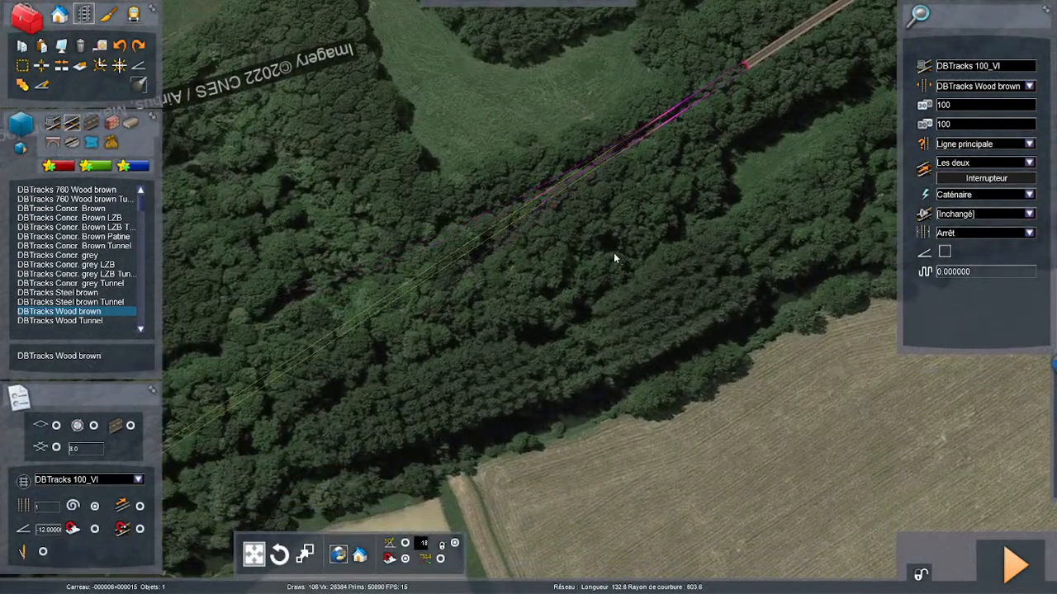
{"action": "key", "text": "Left"}
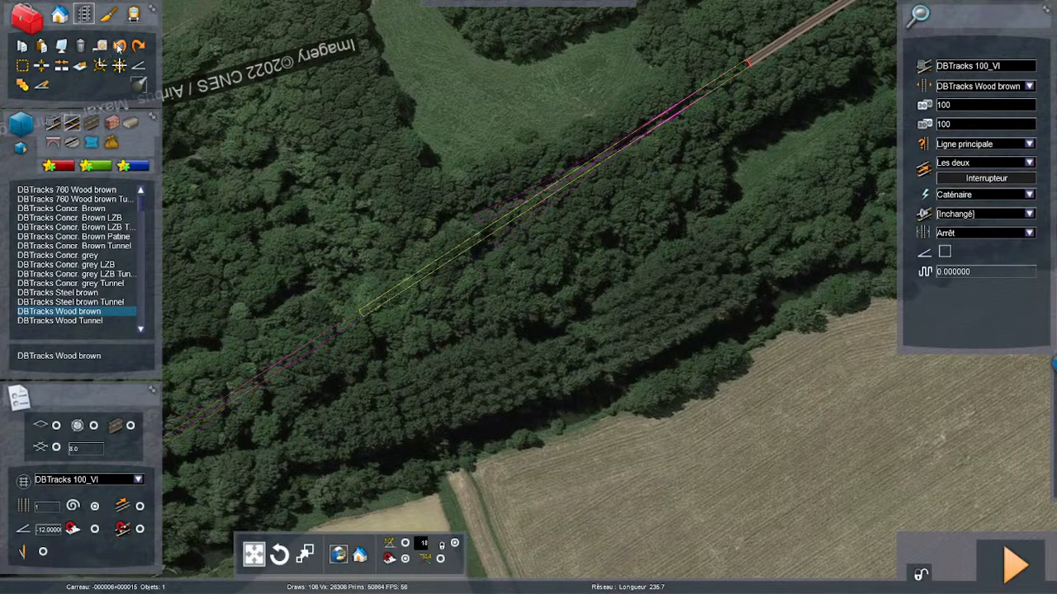
{"action": "left_click", "coordinate": [120, 45]}
{"action": "key", "text": "Delete"}
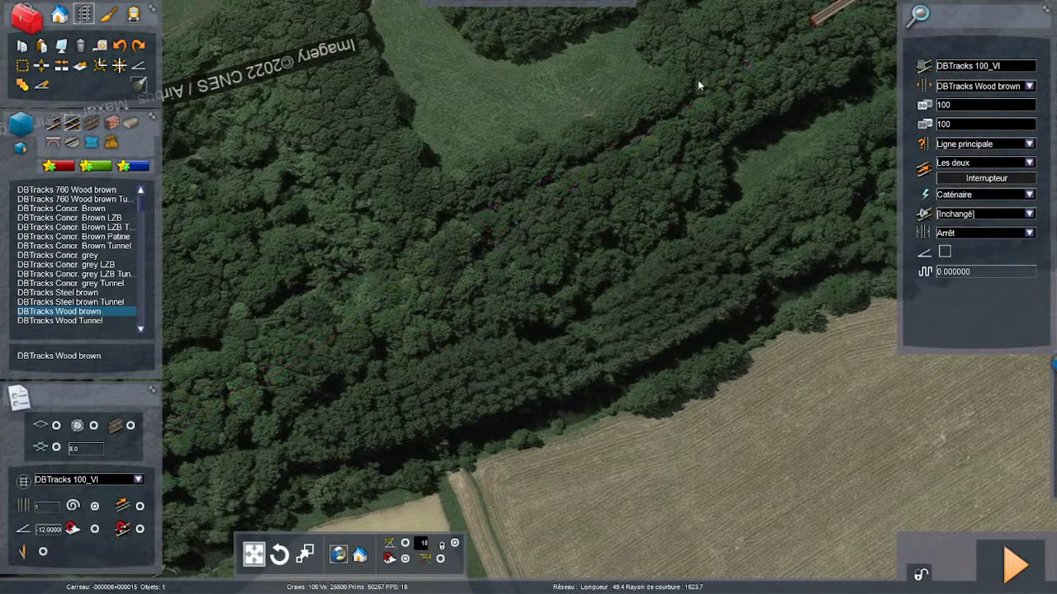
- Select DBTracks Wood brown again and set the track type to Fret
{"action": "left_click", "coordinate": [73, 304]}
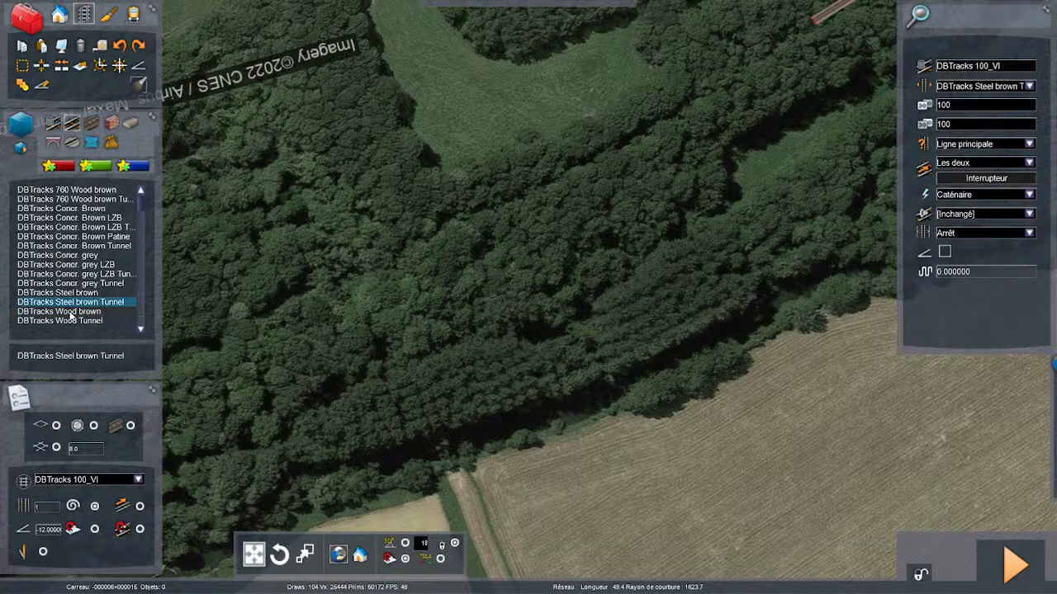
{"action": "left_click", "coordinate": [72, 314]}
{"action": "left_click", "coordinate": [1029, 144]}
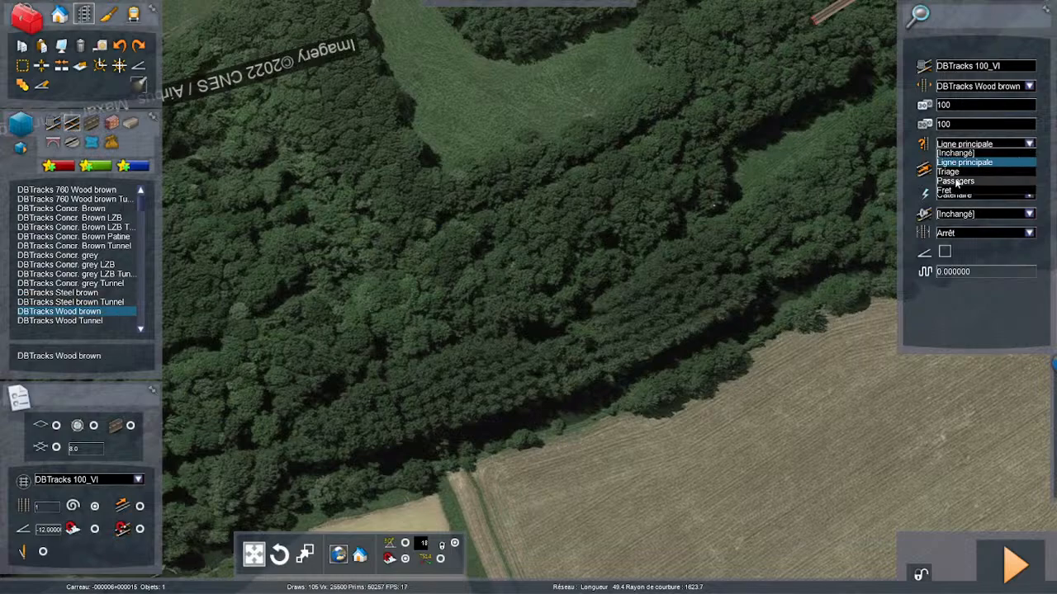
{"action": "left_click", "coordinate": [950, 190]}
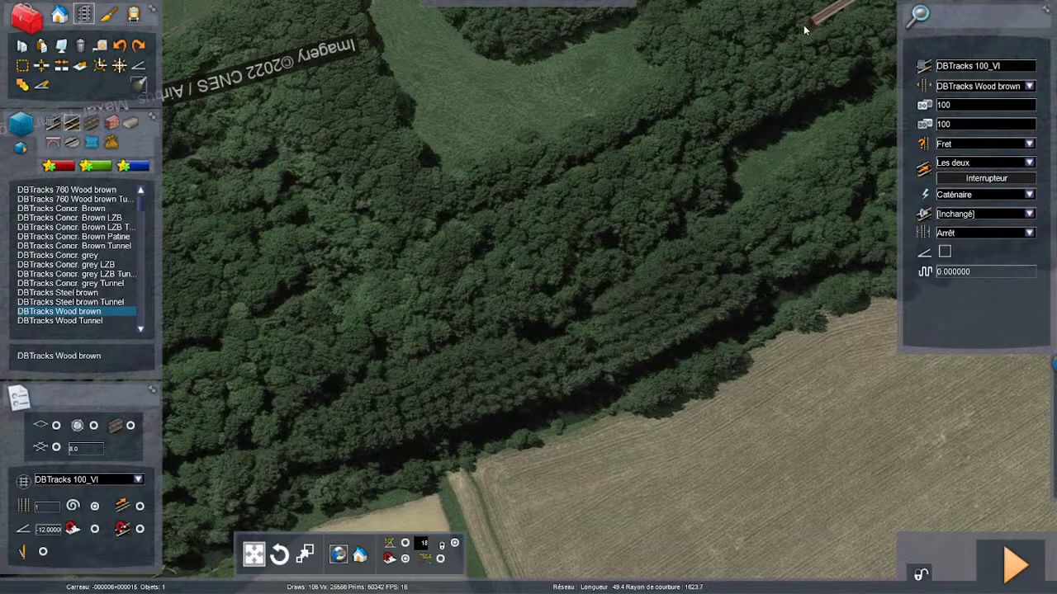
- Try a curved freight section with a radius of about 2008 m from the open track end past the clearing
{"action": "key", "text": "Up"}
{"action": "right_click_drag", "start_coordinate": [828, 17], "coordinate": [595, 232]}
{"action": "scroll", "coordinate": [578, 256], "scroll_direction": "up", "scroll_amount": 3}
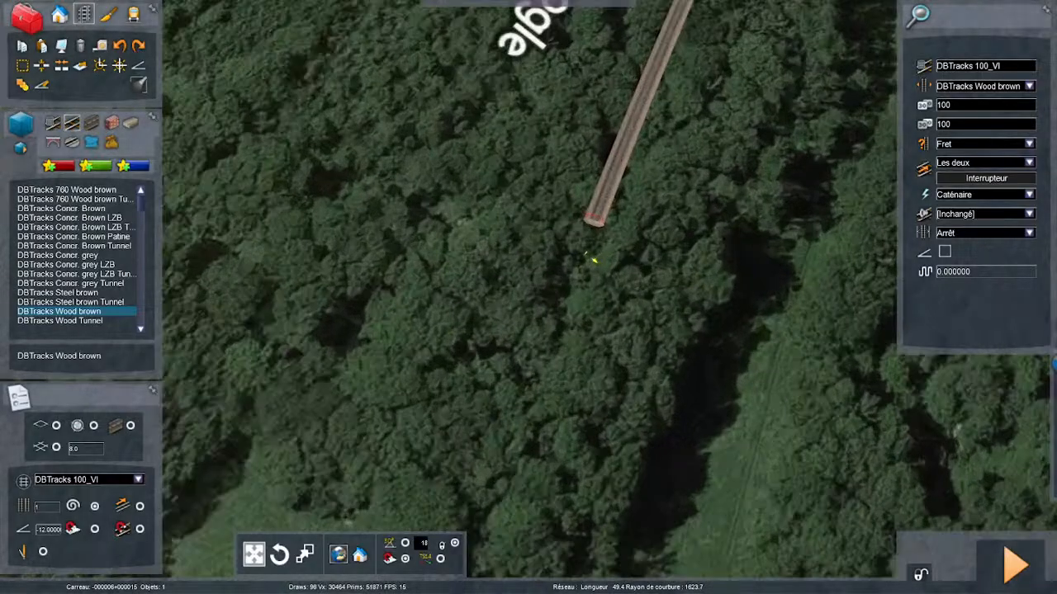
{"action": "scroll", "coordinate": [650, 203], "scroll_direction": "up", "scroll_amount": 1}
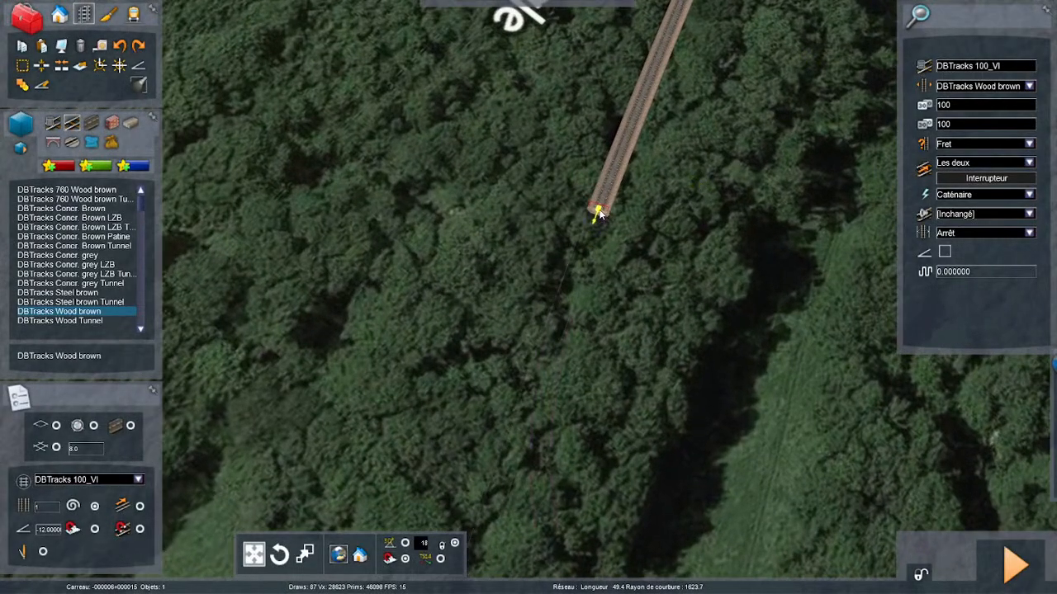
{"action": "key", "text": "Down"}
{"action": "right_click_drag", "start_coordinate": [529, 288], "coordinate": [573, 227]}
{"action": "scroll", "coordinate": [573, 226], "scroll_direction": "down", "scroll_amount": 2}
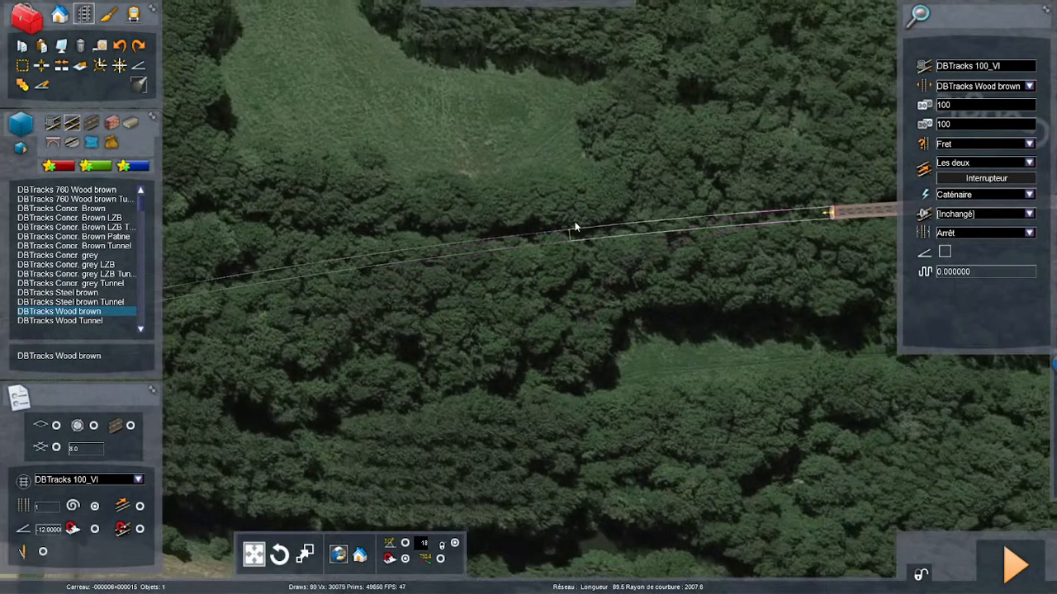
{"action": "scroll", "coordinate": [646, 226], "scroll_direction": "up", "scroll_amount": 1}
{"action": "key", "text": "Left"}
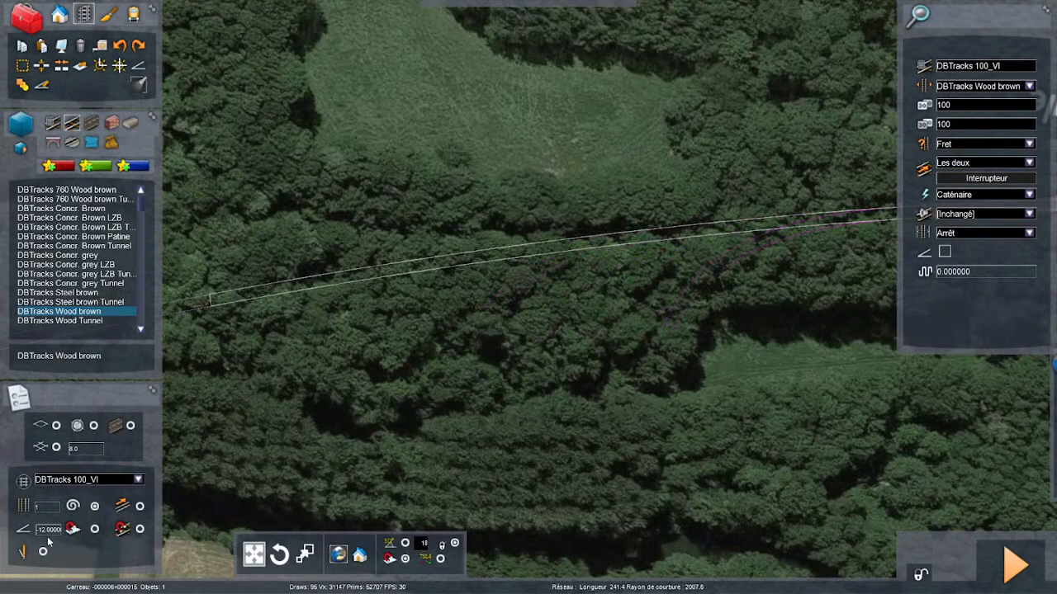
{"action": "scroll", "coordinate": [859, 164], "scroll_direction": "down", "scroll_amount": 2}
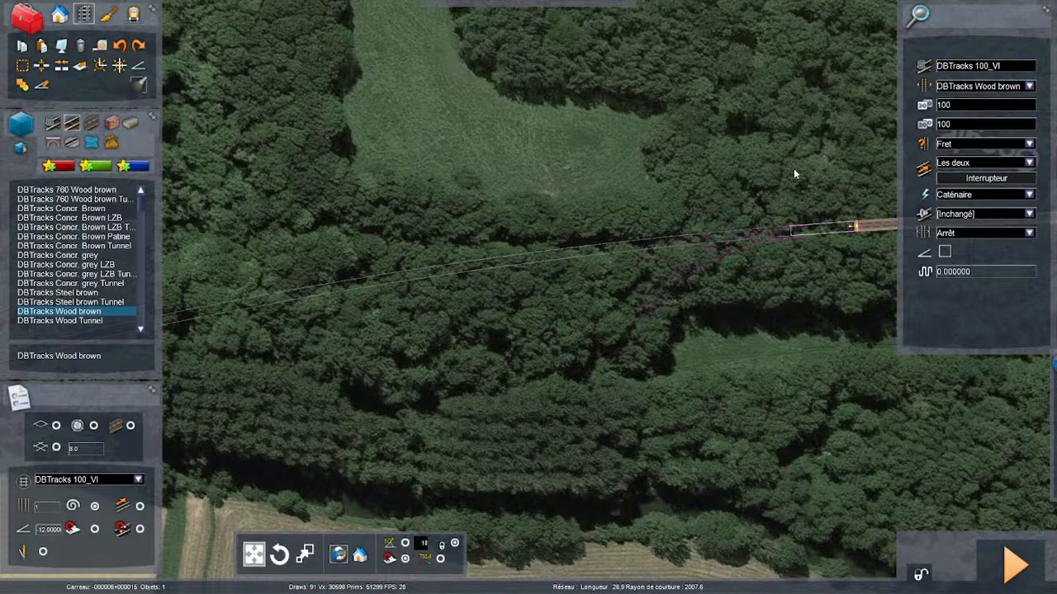
{"action": "right_click", "coordinate": [849, 170]}
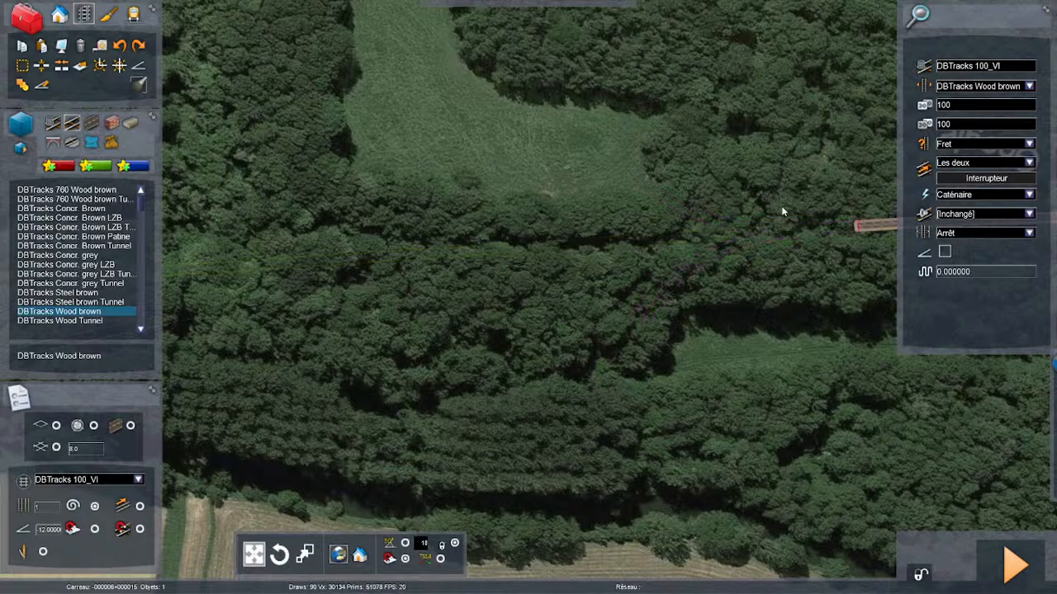
- Lay a short, gently curved freight section from the open track end through the woods beside the clearing
{"action": "left_click", "coordinate": [858, 223]}
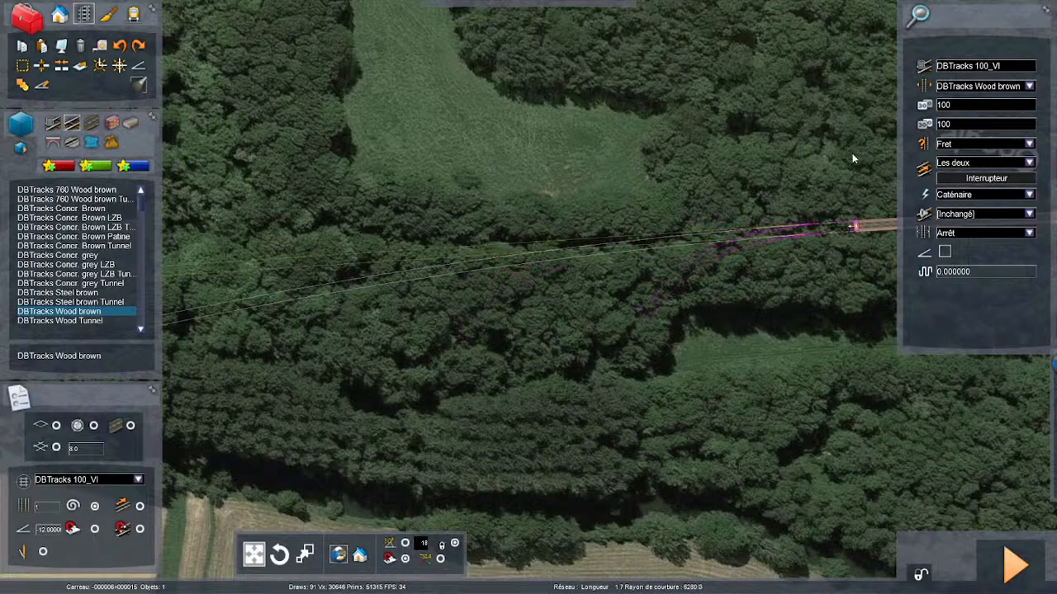
{"action": "right_click", "coordinate": [815, 160]}
{"action": "key", "text": "Up"}
{"action": "key", "text": "Right"}
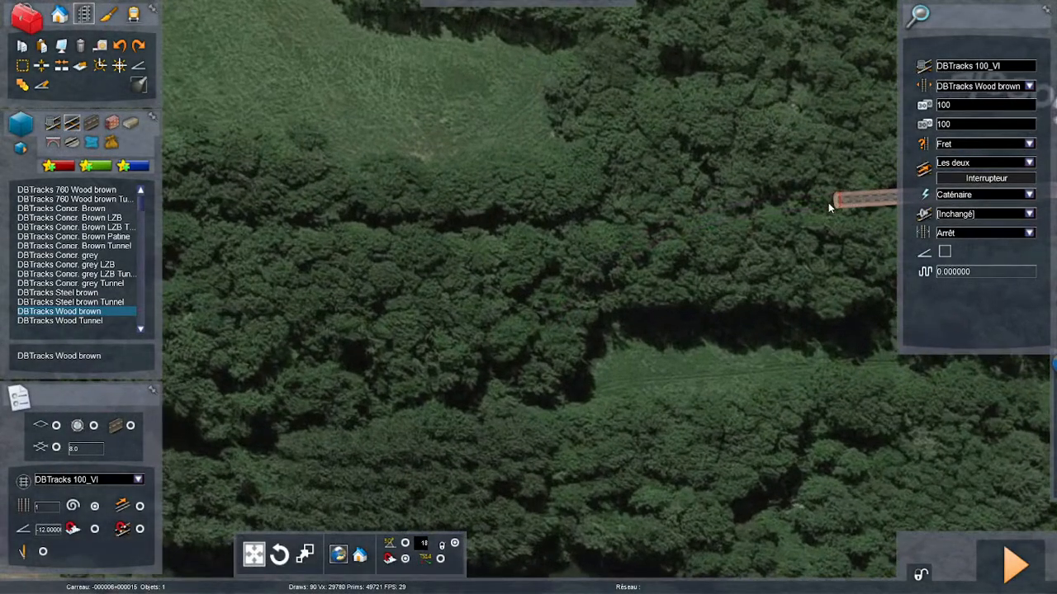
{"action": "left_click", "coordinate": [829, 202]}
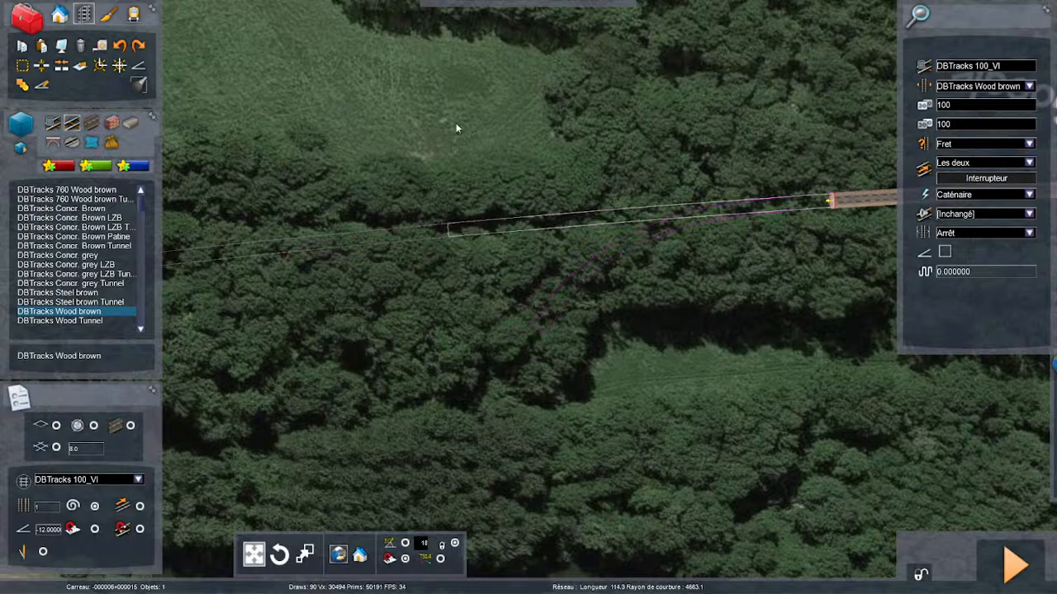
{"action": "left_click", "coordinate": [736, 137]}
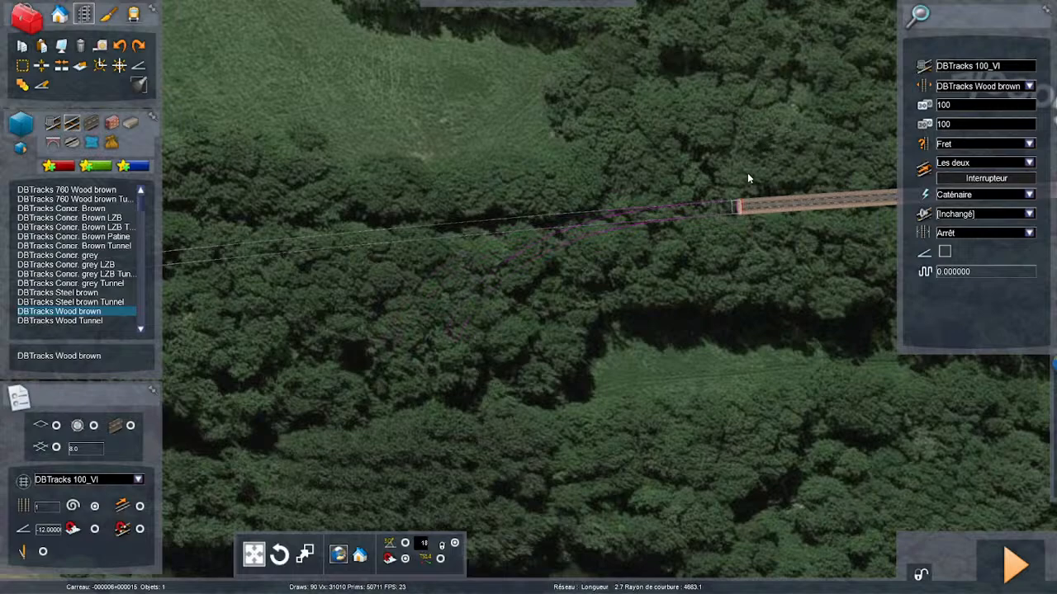
- Undo the last laid freight track sections in the woods beside the clearing
{"action": "key", "text": "Right"}
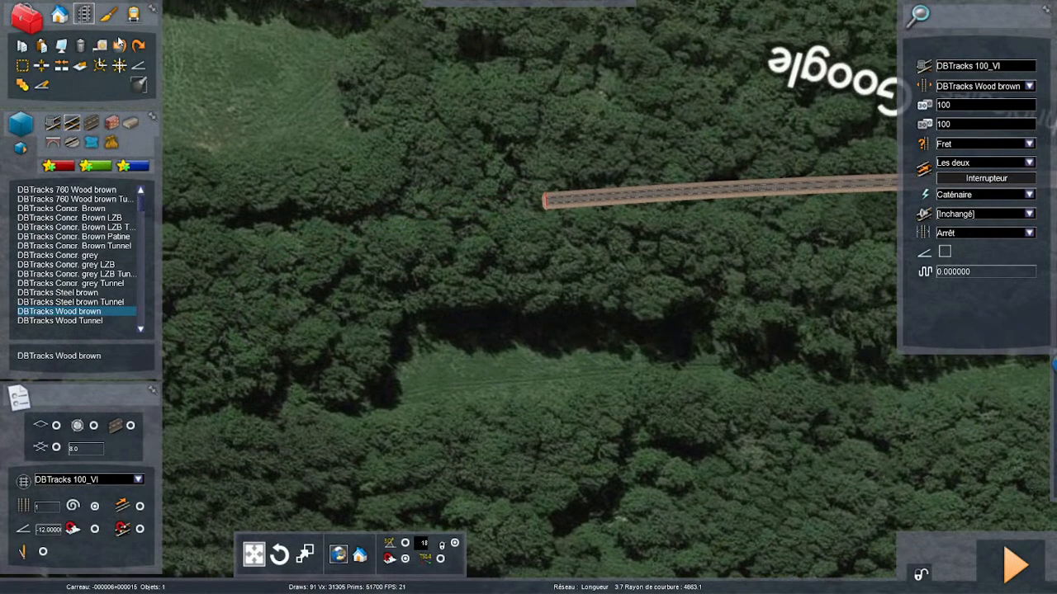
{"action": "left_click", "coordinate": [122, 47]}
{"action": "left_click", "coordinate": [122, 48]}
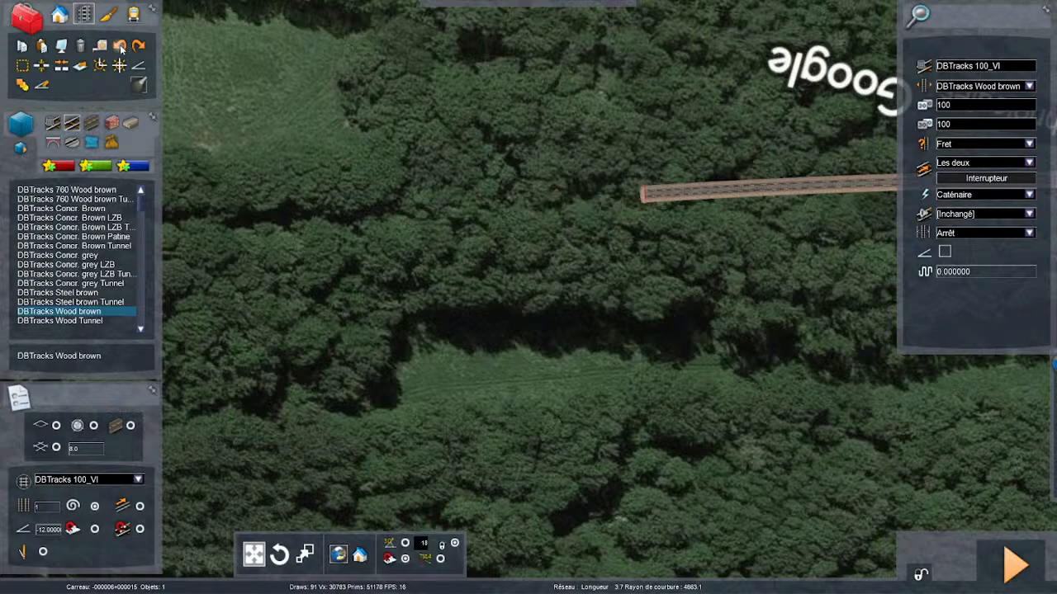
{"action": "key", "text": "Right"}
{"action": "key", "text": "Up"}
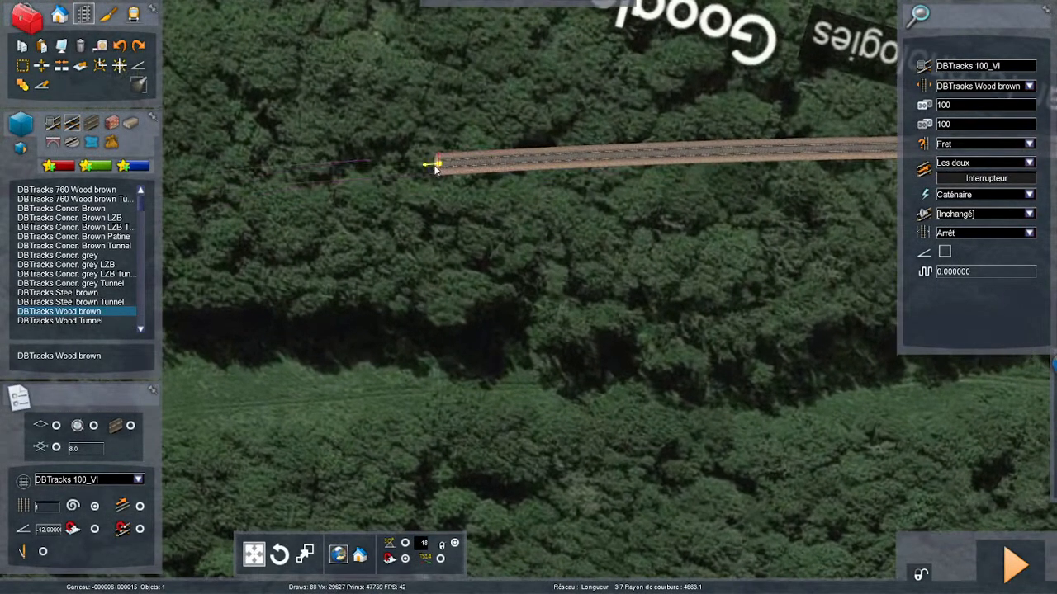
- Lay a gently curved freight section with a radius of about 3817 m from the open track end along the wooded trackbed
{"action": "key", "text": "Left"}
{"action": "key", "text": "Down"}
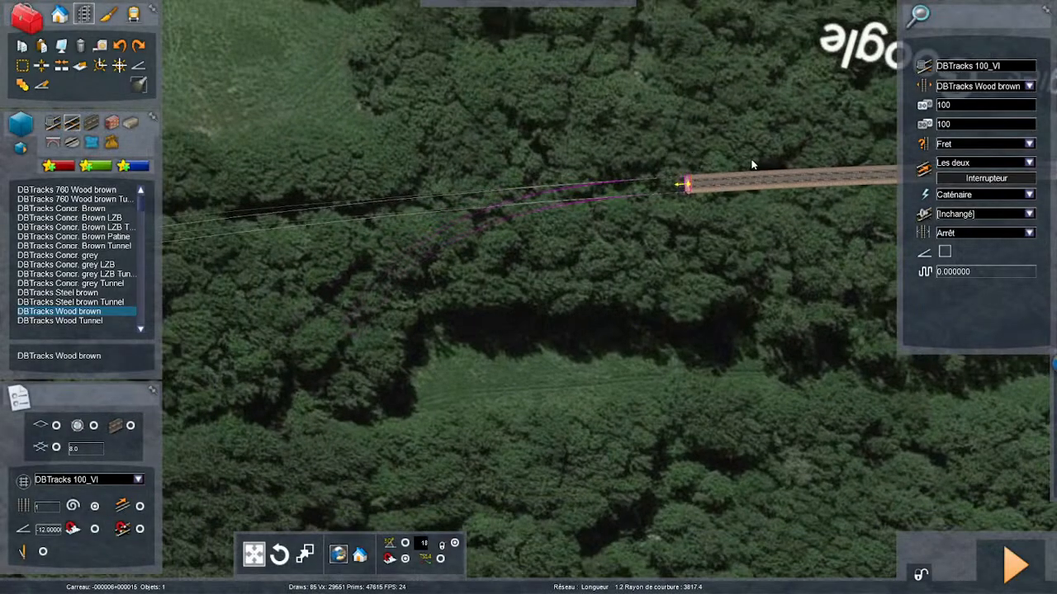
{"action": "key", "text": "Left"}
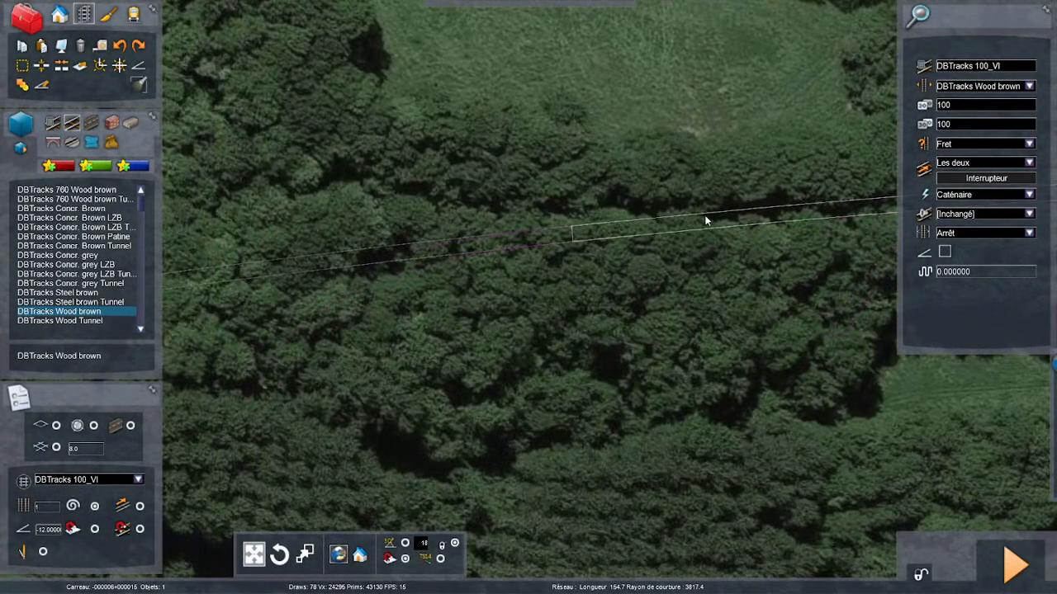
{"action": "key", "text": "Right"}
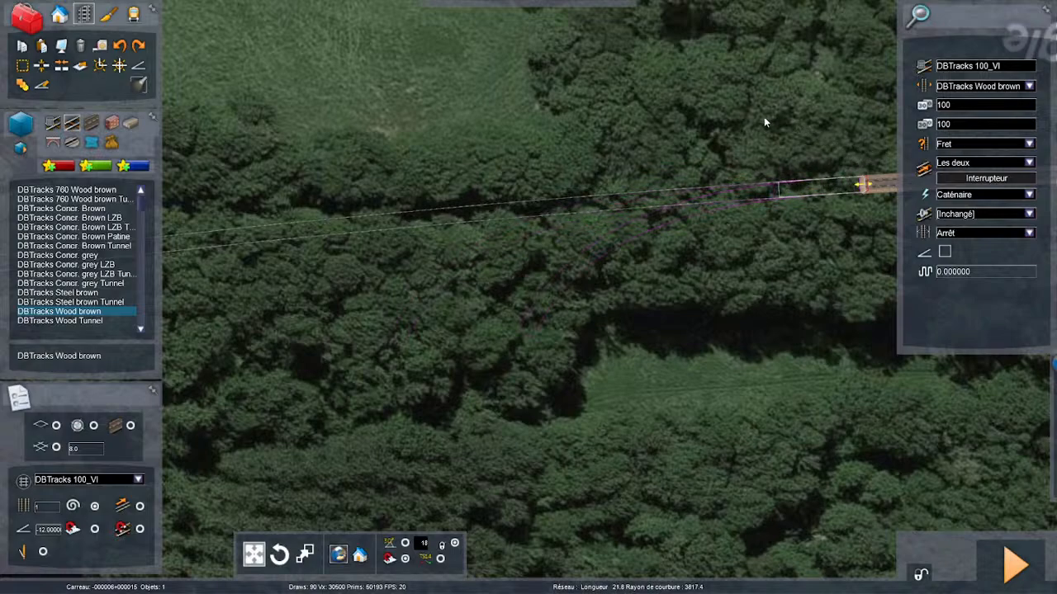
{"action": "left_click", "coordinate": [666, 114]}
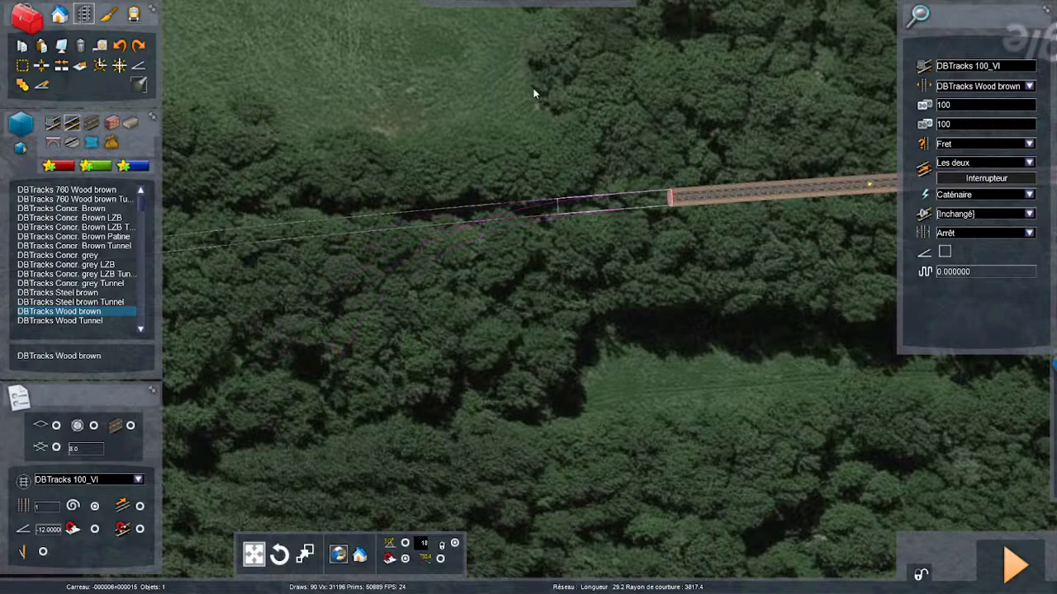
- Lay a straight freight section about 36 m long from the open track end along the dark strip above the clearing
{"action": "key", "text": "Right"}
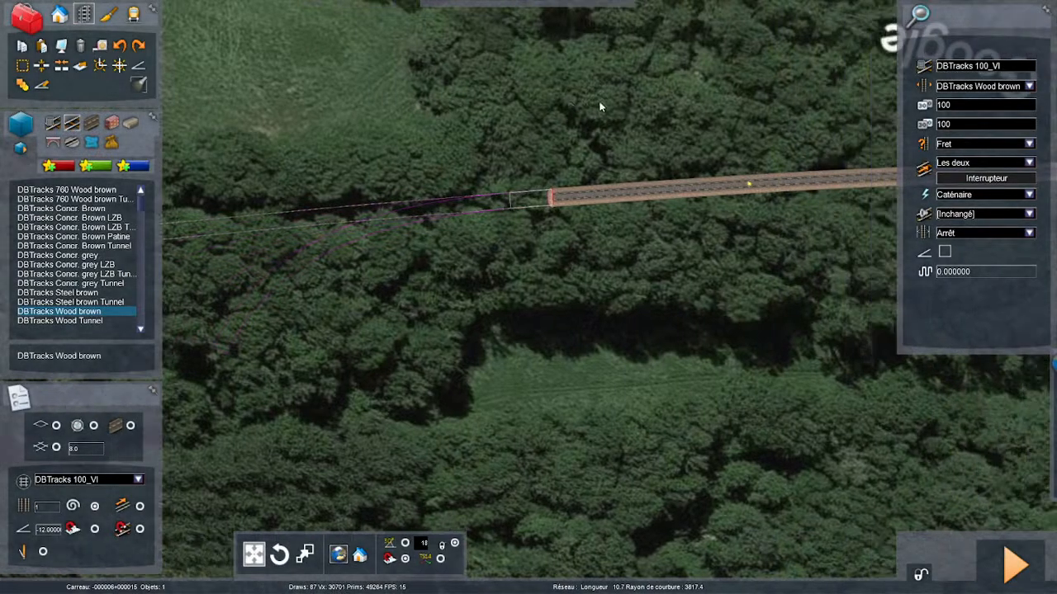
{"action": "scroll", "coordinate": [552, 130], "scroll_direction": "up", "scroll_amount": 4}
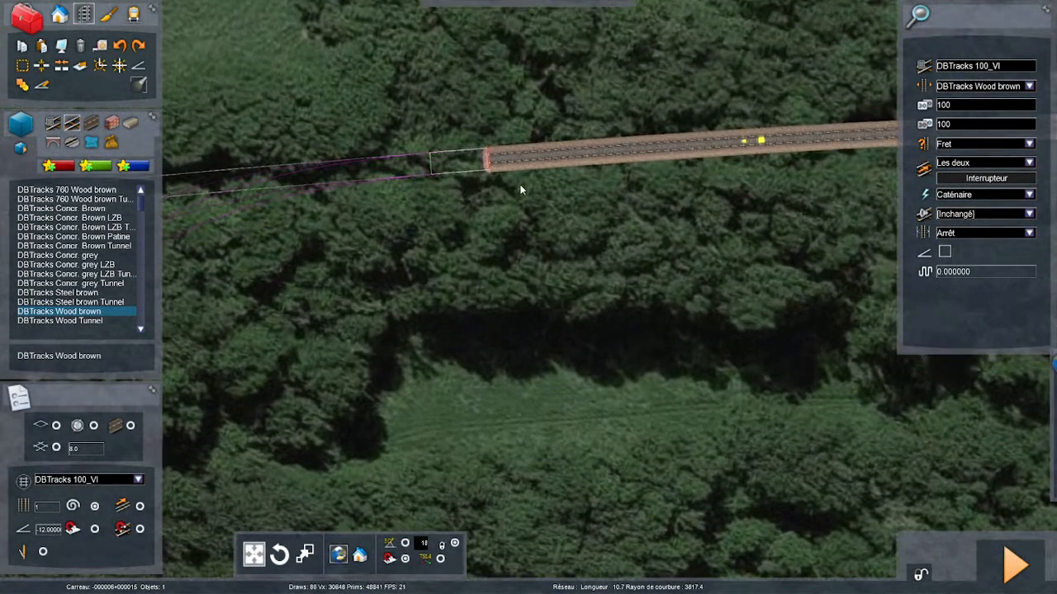
{"action": "right_click_drag", "start_coordinate": [521, 189], "coordinate": [307, 203]}
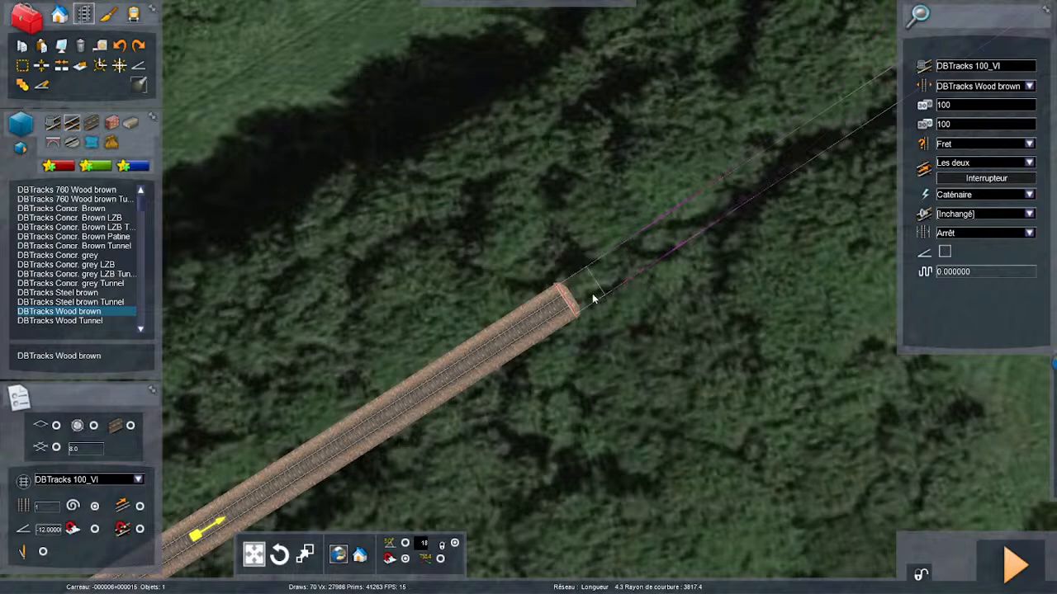
{"action": "left_click", "coordinate": [562, 304]}
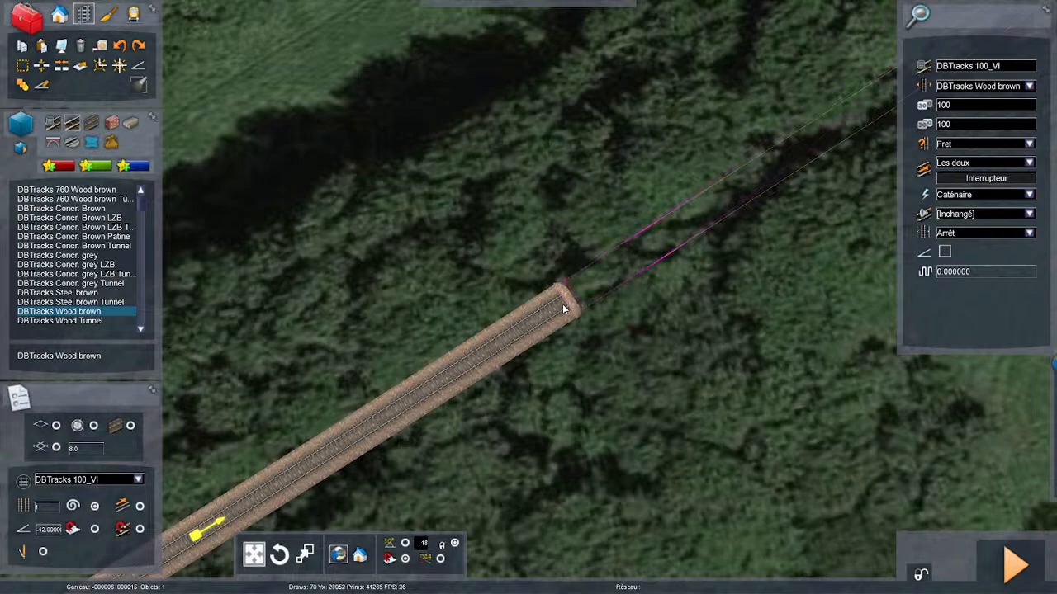
{"action": "key", "text": "Right"}
{"action": "right_click_drag", "start_coordinate": [712, 210], "coordinate": [730, 162]}
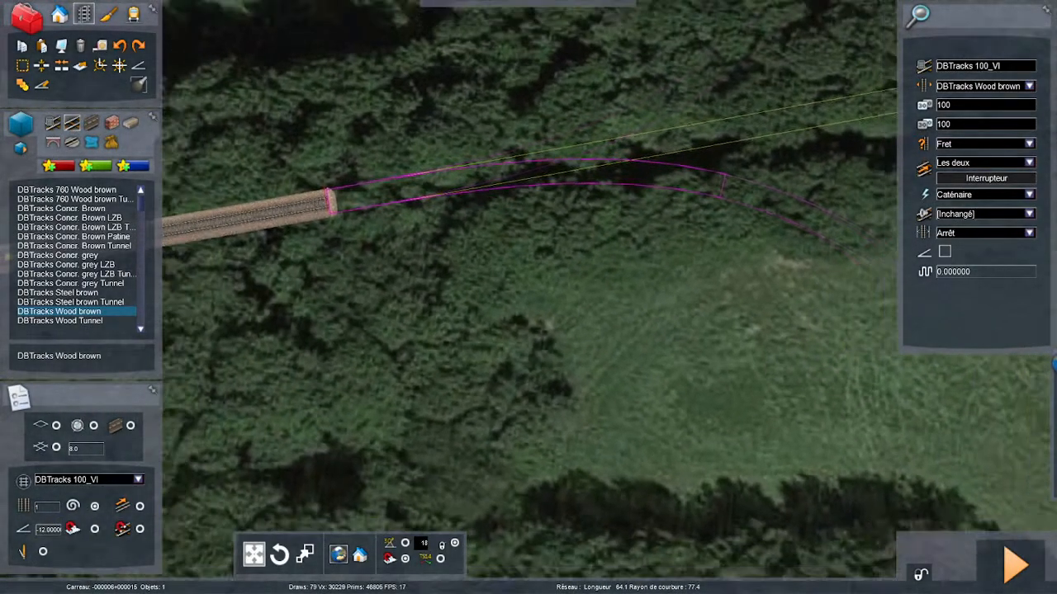
{"action": "key", "text": "Right"}
{"action": "scroll", "coordinate": [593, 180], "scroll_direction": "down", "scroll_amount": 2}
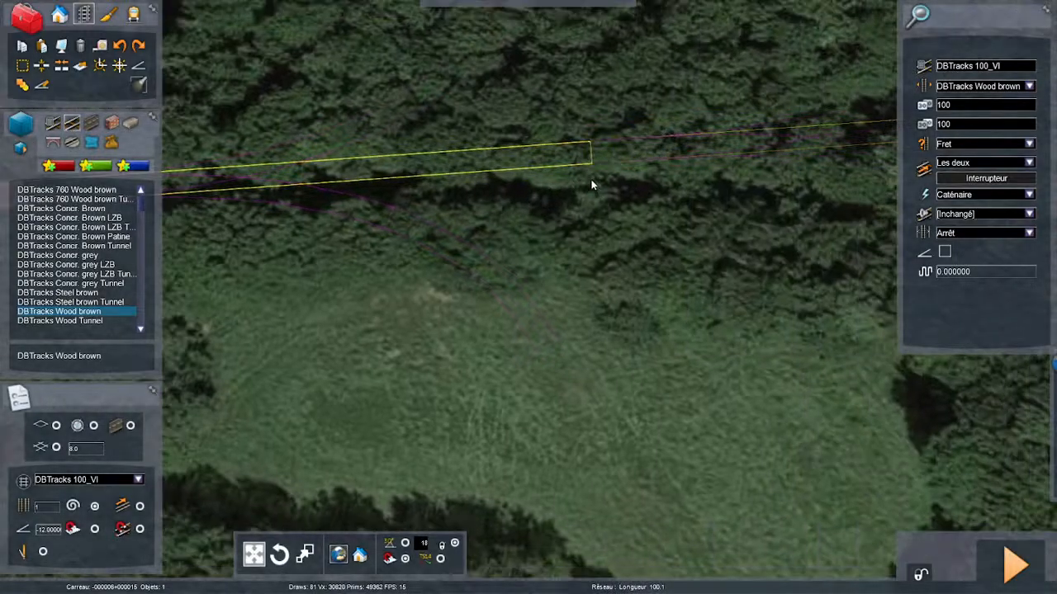
{"action": "scroll", "coordinate": [585, 184], "scroll_direction": "down", "scroll_amount": 1}
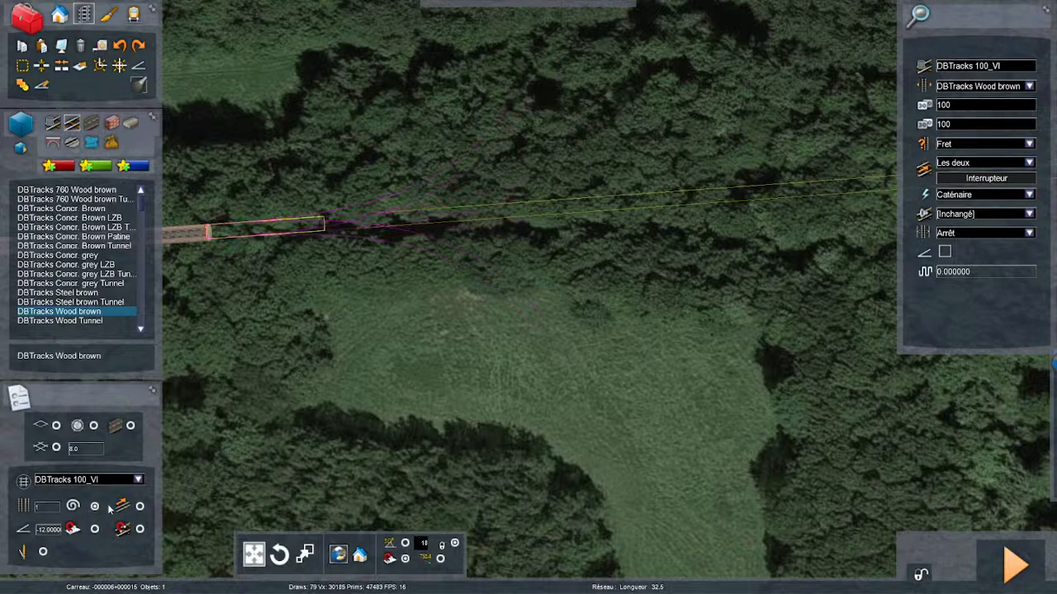
{"action": "left_click", "coordinate": [341, 223]}
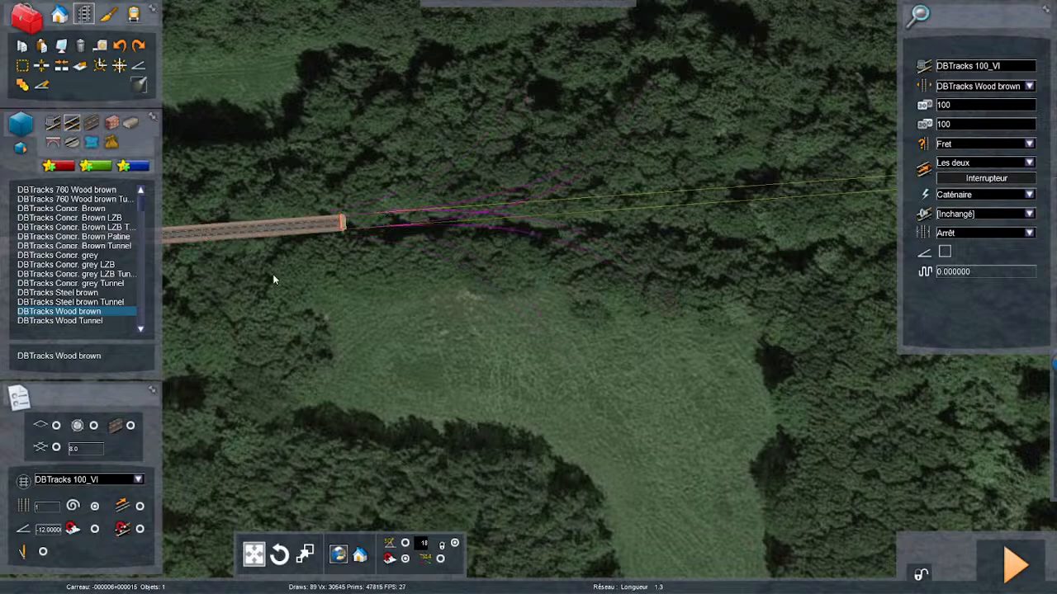
- Try another straight section past the clearing and a curve of about 584 m radius from its end
{"action": "left_click", "coordinate": [532, 213]}
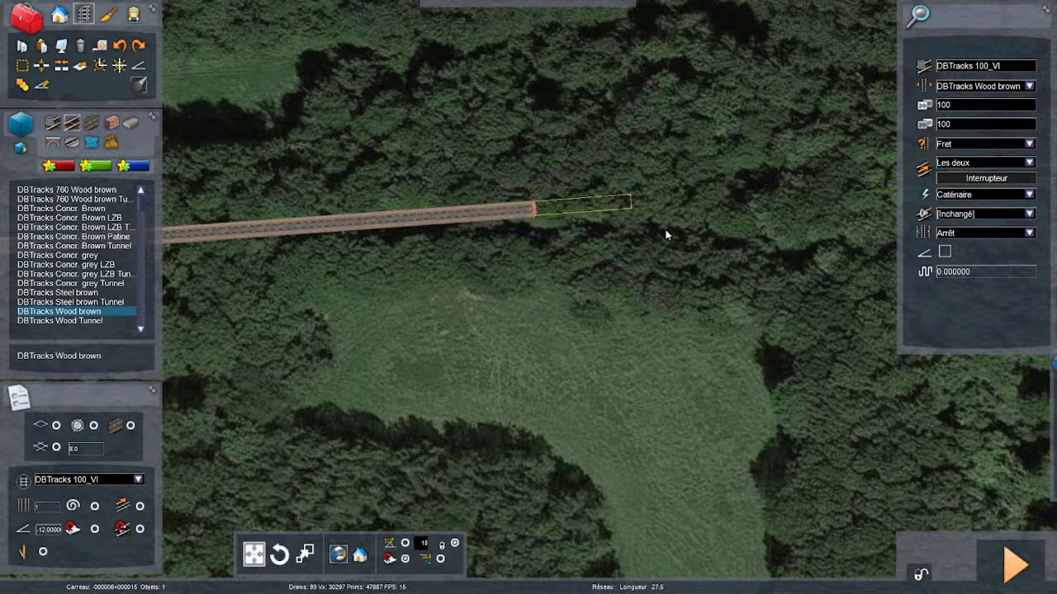
{"action": "key", "text": "Right"}
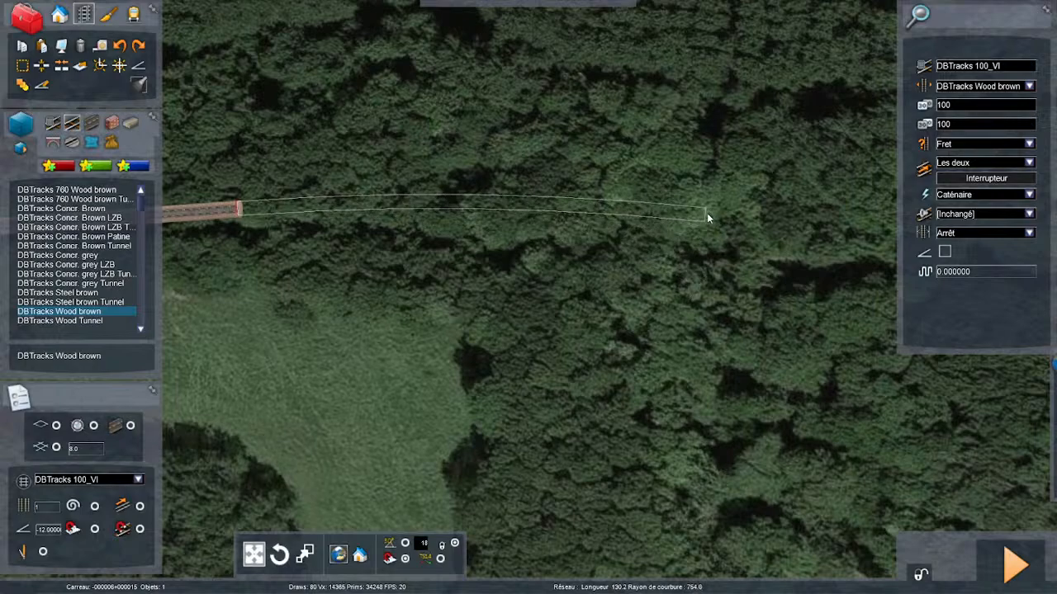
{"action": "key", "text": "Right"}
{"action": "key", "text": "Right"}
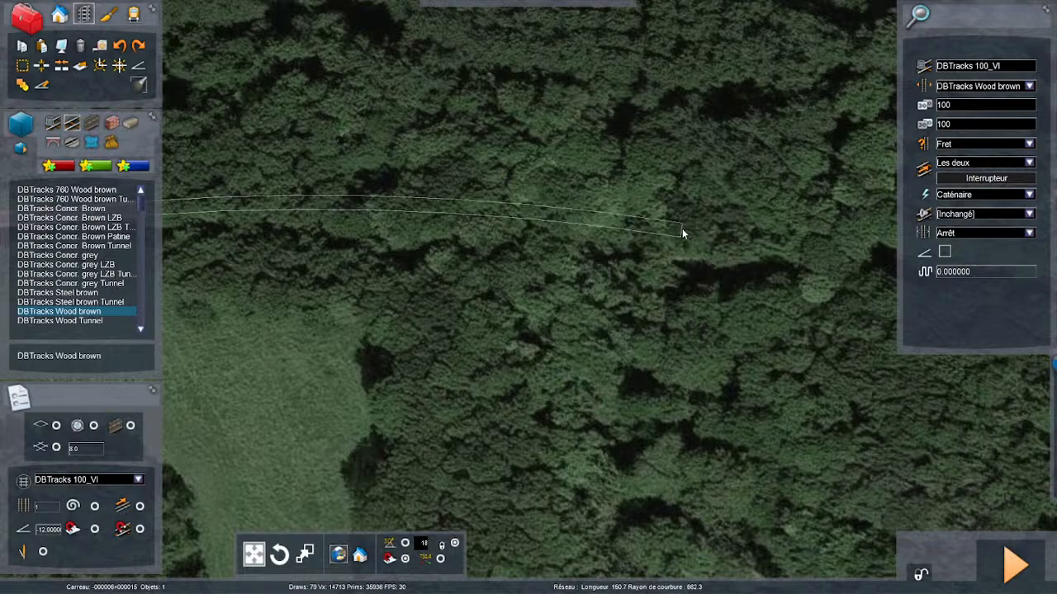
{"action": "key", "text": "Left"}
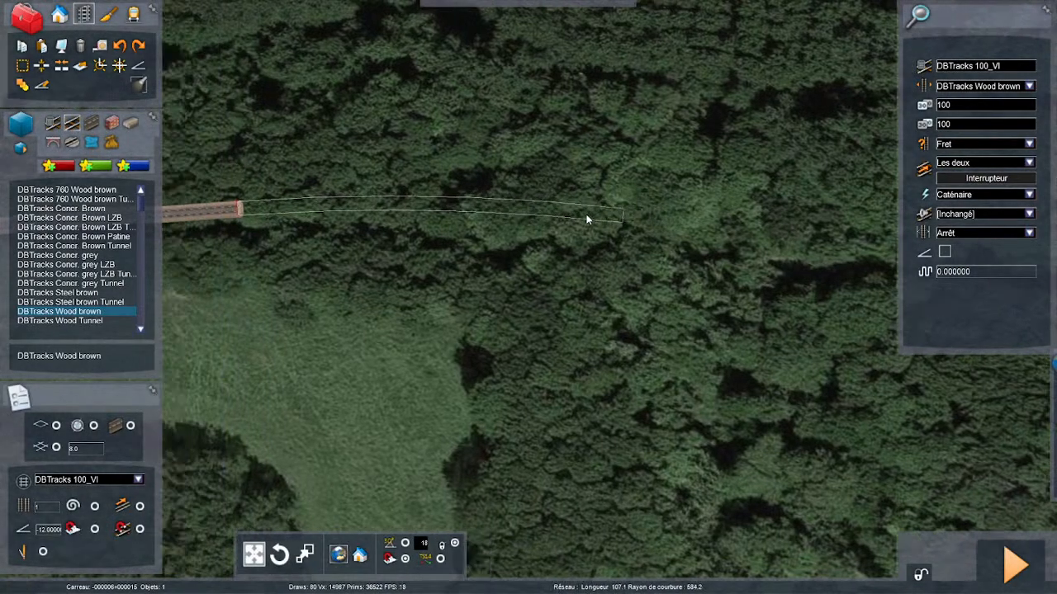
{"action": "key", "text": "Left"}
{"action": "key", "text": "Left"}
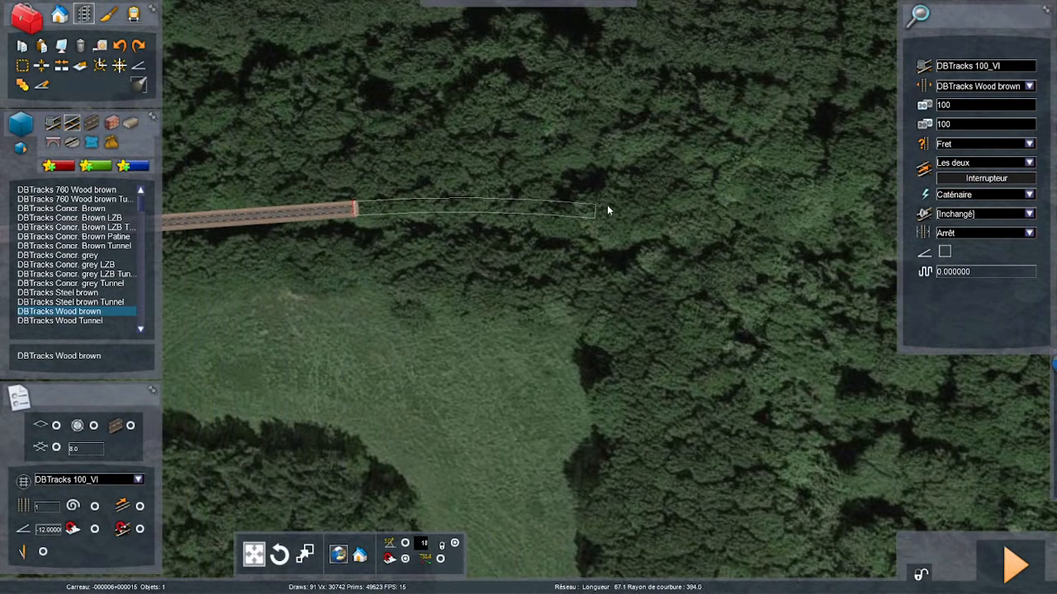
- Try a wider curve of about 1230 m radius through the woods, cancel it, and undo the last straight section
{"action": "key", "text": "Right"}
{"action": "key", "text": "Right"}
{"action": "key", "text": "Right"}
{"action": "key", "text": "Right"}
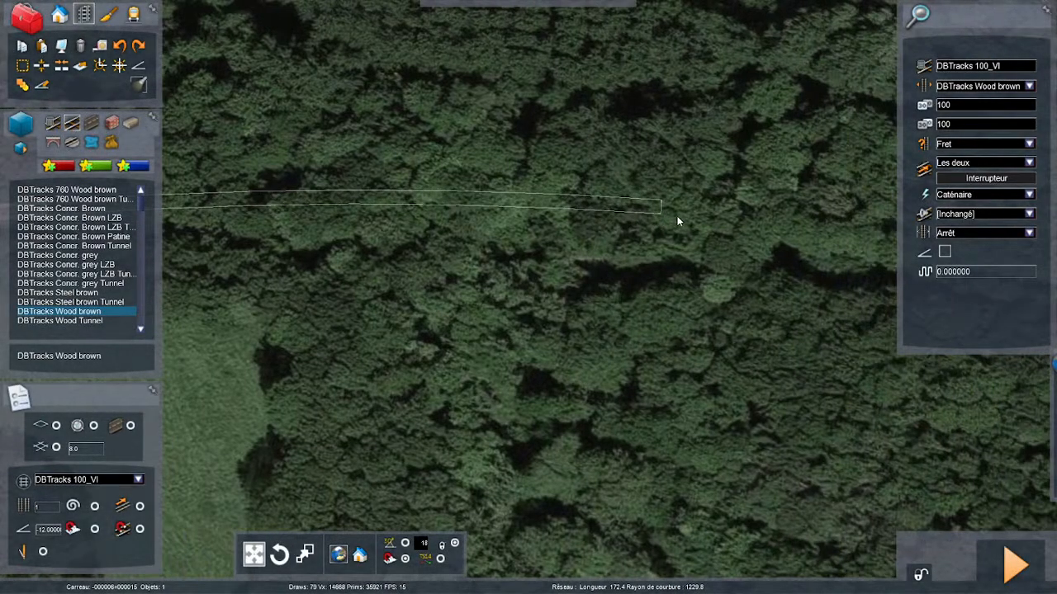
{"action": "key", "text": "Left"}
{"action": "key", "text": "Left"}
{"action": "key", "text": "Left"}
{"action": "key", "text": "Left"}
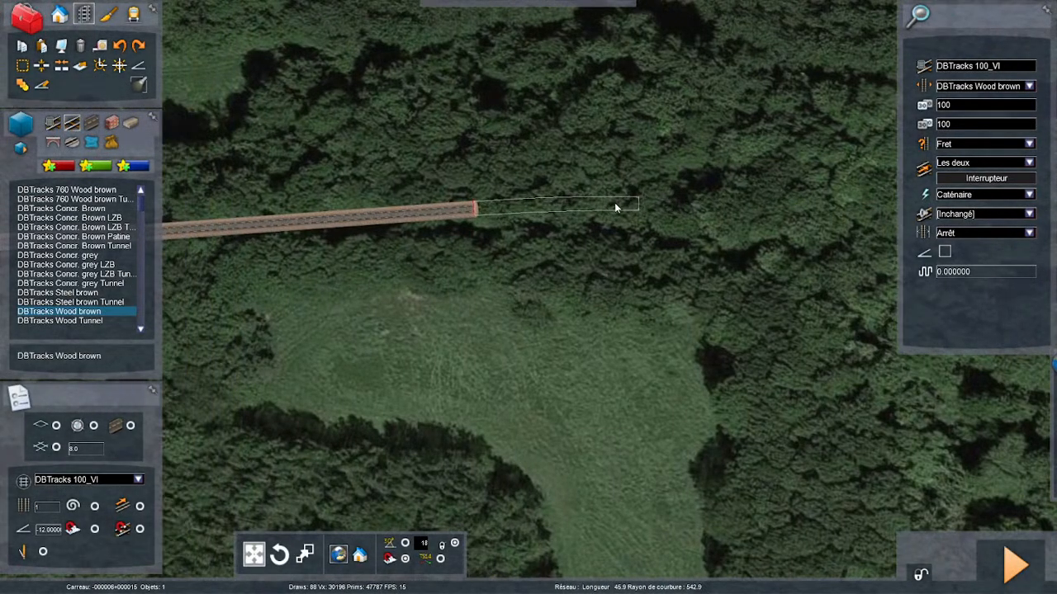
{"action": "right_click", "coordinate": [609, 213]}
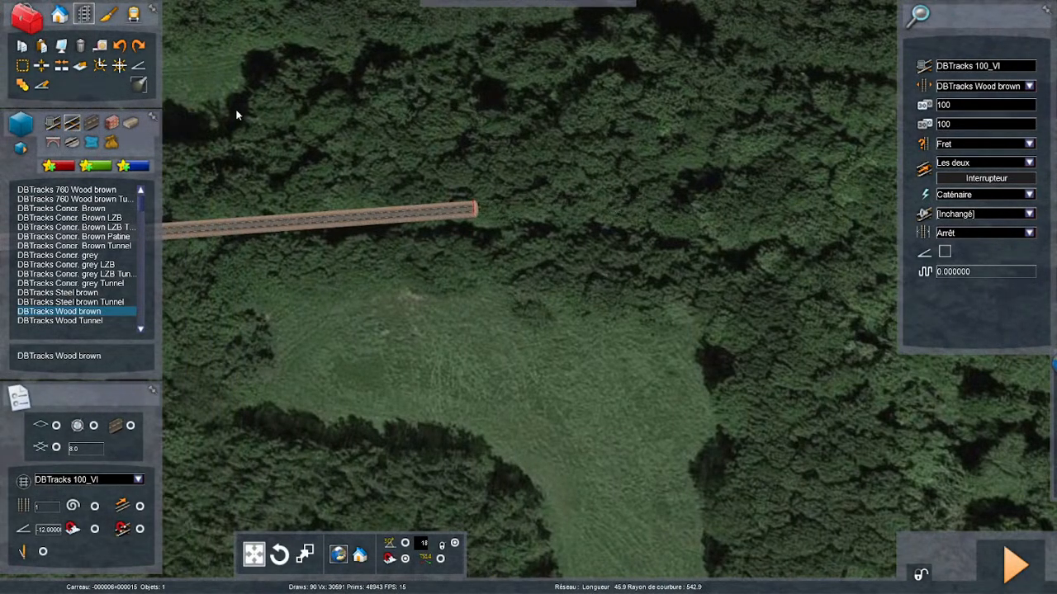
{"action": "left_click", "coordinate": [119, 47]}
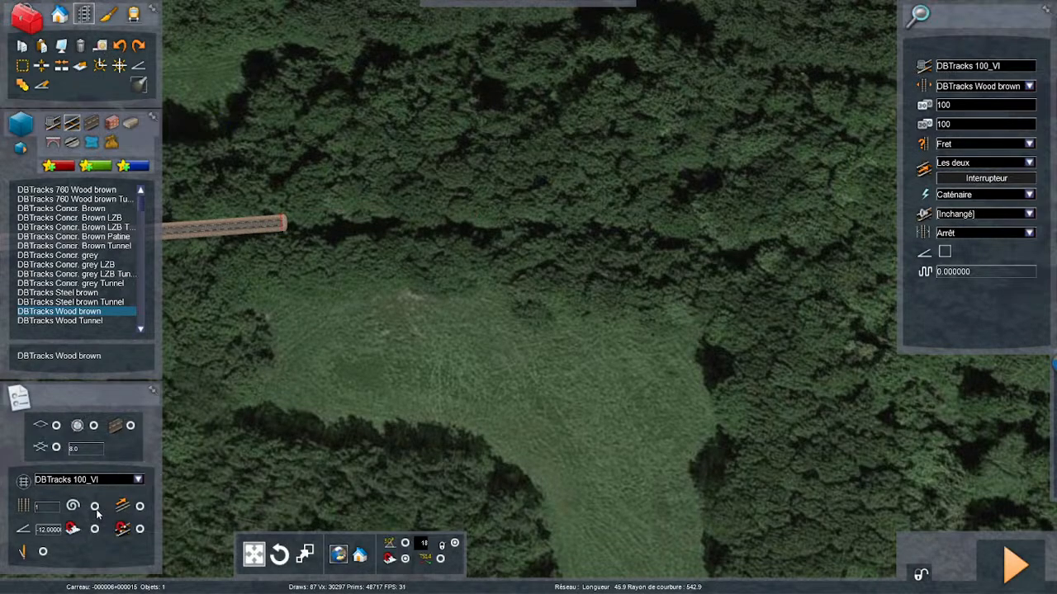
- Lay a straight section about 25.5 m long from the open track end, followed by two short sections beside the clearing
{"action": "left_click", "coordinate": [281, 223]}
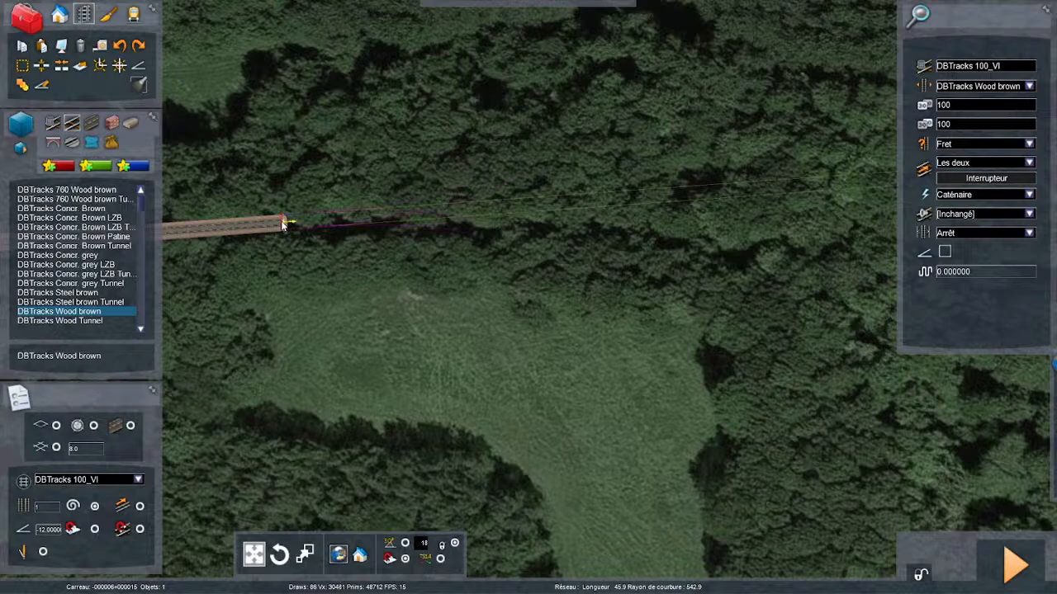
{"action": "left_click_drag", "start_coordinate": [281, 224], "coordinate": [373, 223]}
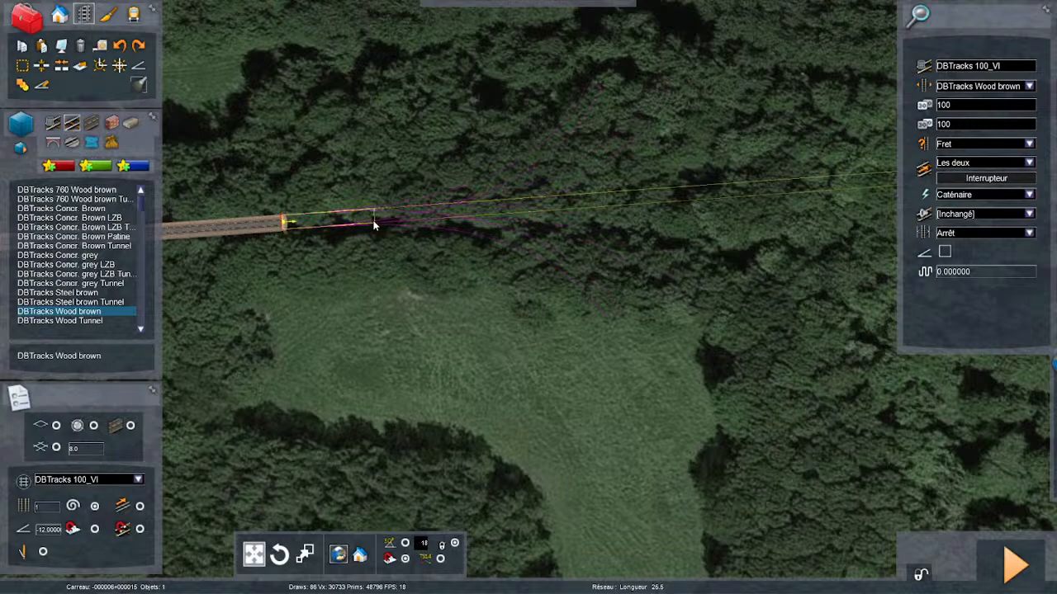
{"action": "left_click", "coordinate": [374, 224]}
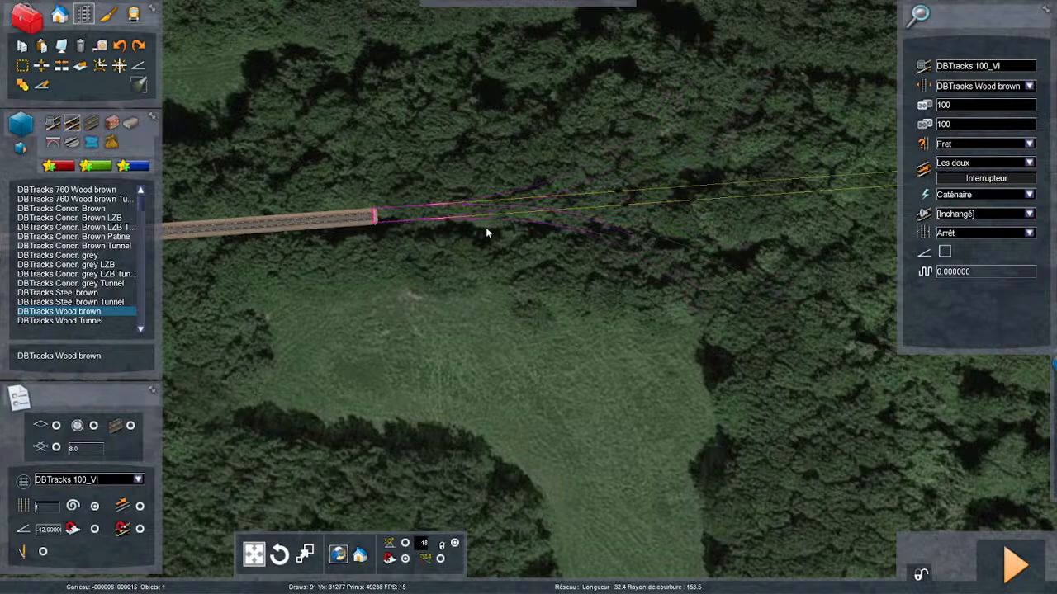
{"action": "left_click", "coordinate": [413, 225]}
{"action": "key", "text": "Right"}
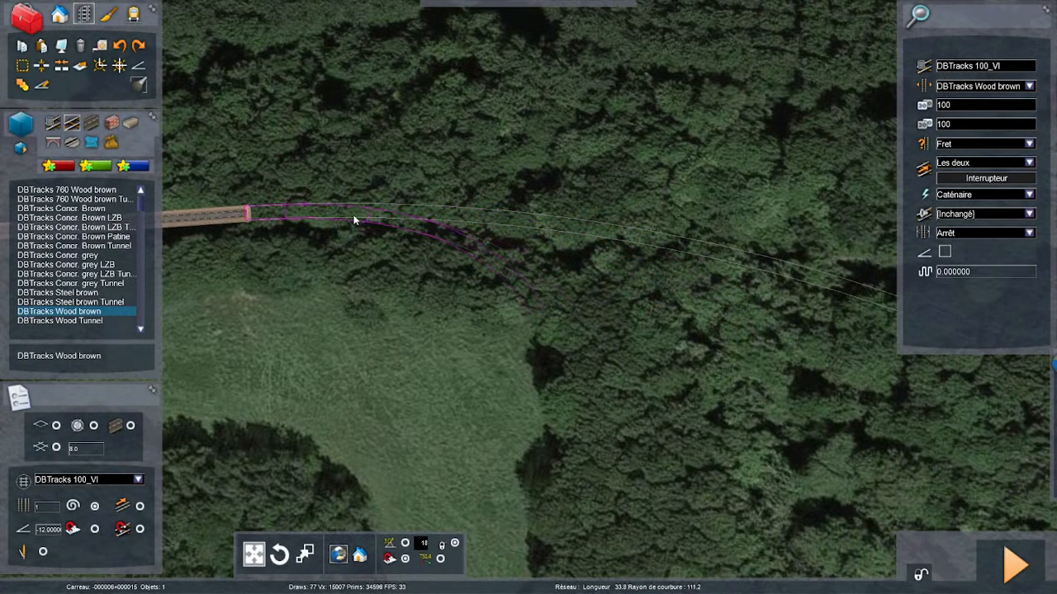
{"action": "left_click", "coordinate": [261, 221]}
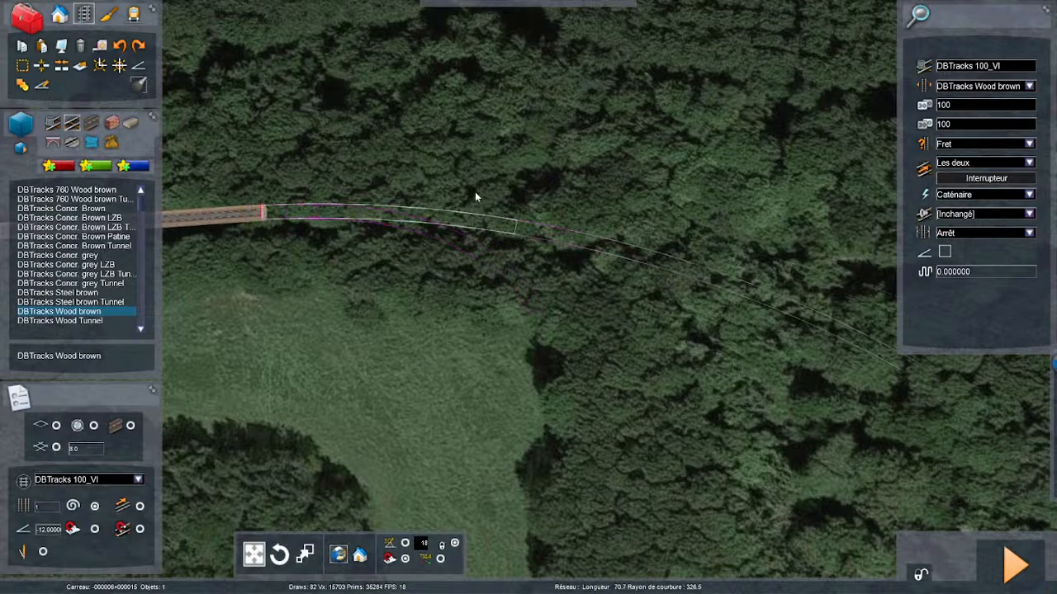
- Lay a curved freight section with a radius of about 745 m past the clearing along the wooded trackbed
{"action": "key", "text": "Right"}
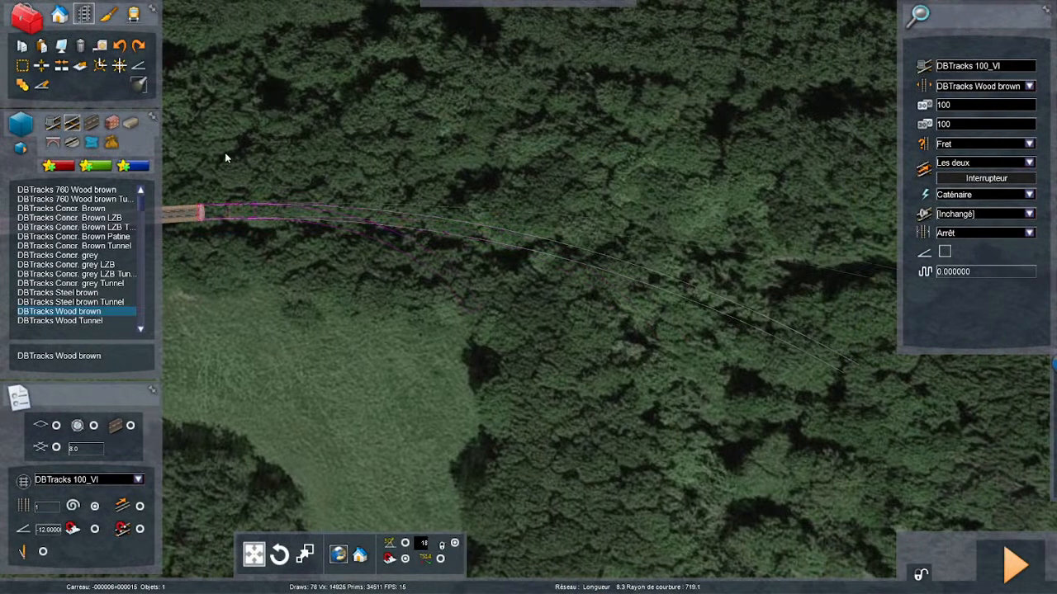
{"action": "scroll", "coordinate": [269, 170], "scroll_direction": "down", "scroll_amount": 3}
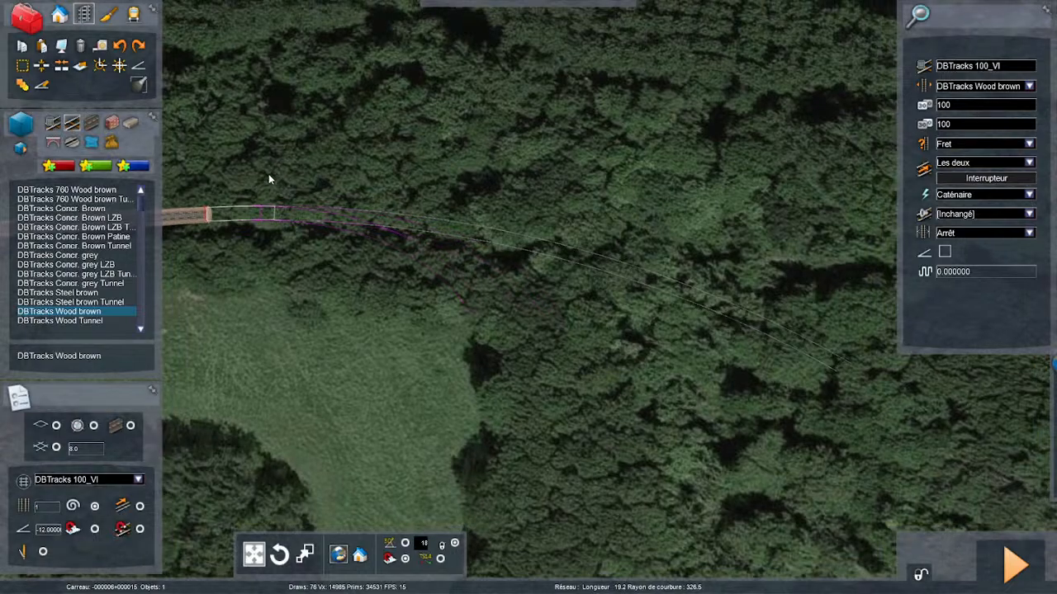
{"action": "key", "text": "Right"}
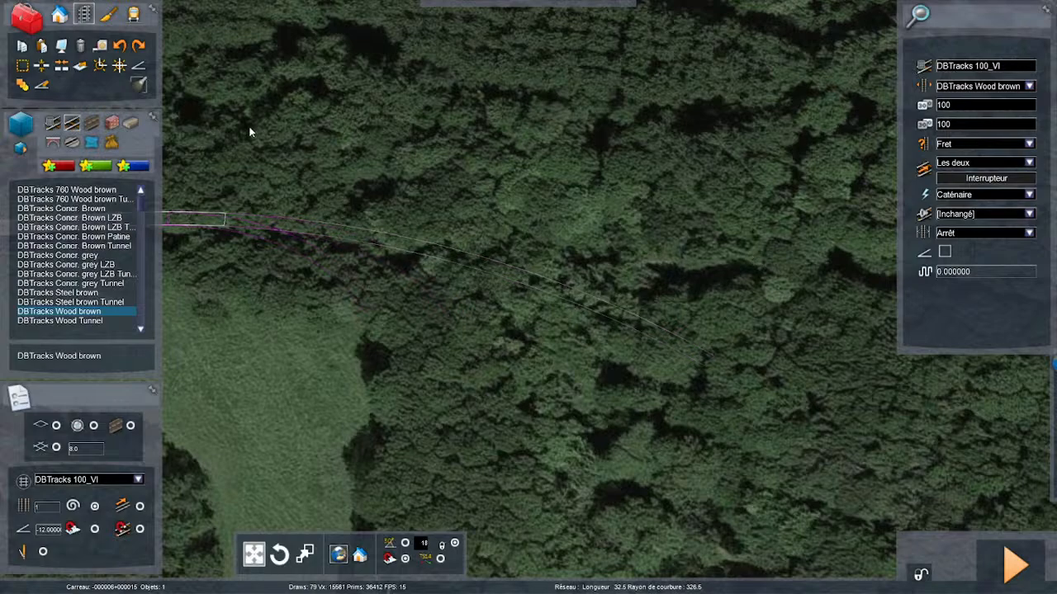
{"action": "key", "text": "Down"}
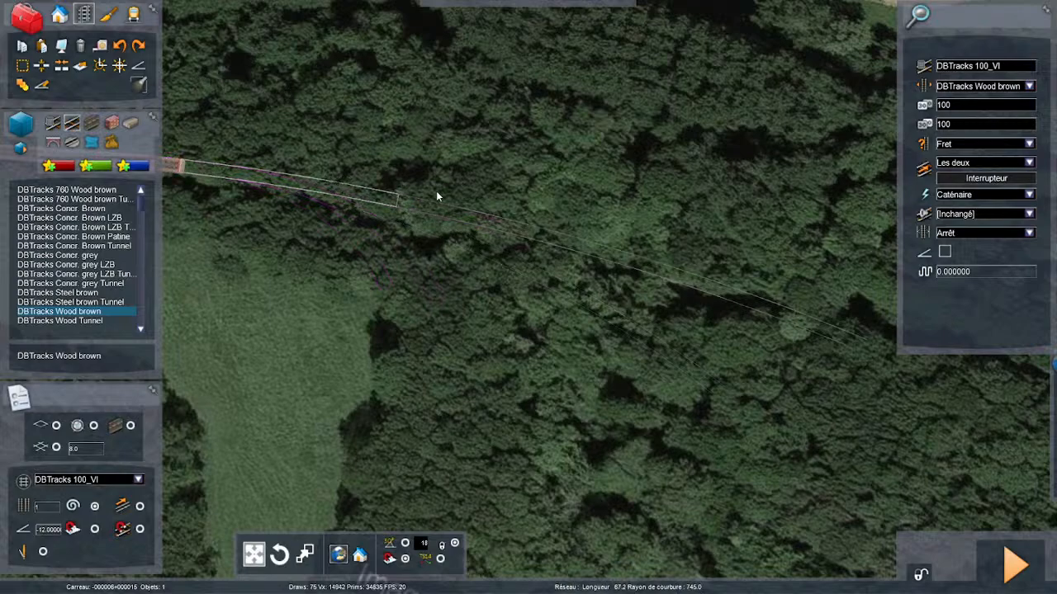
{"action": "left_click", "coordinate": [468, 106]}
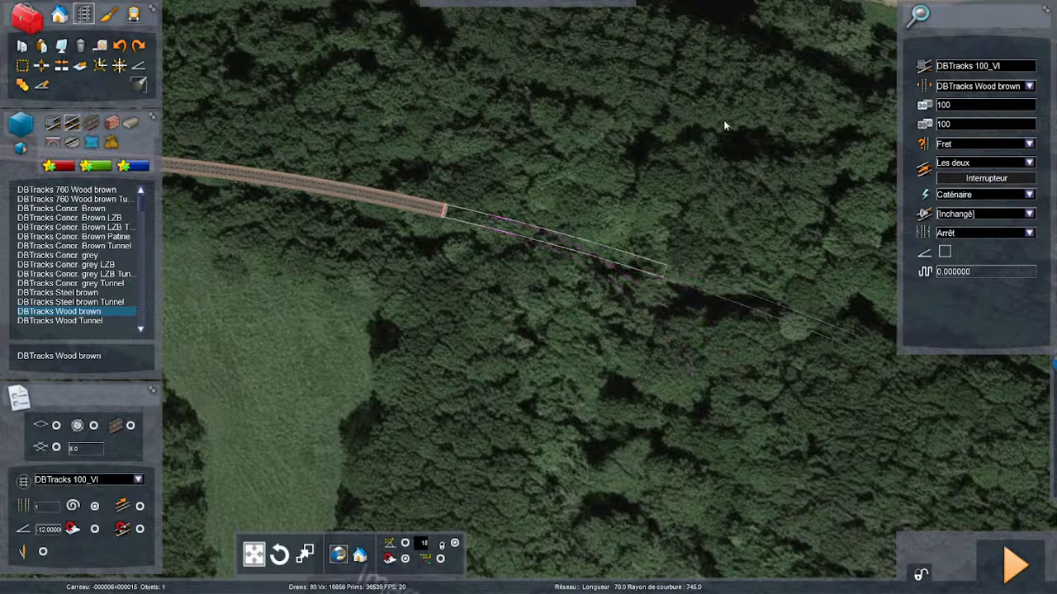
- Lay a short curved piece from the open track end, followed by another freight section eastward through the woods
{"action": "right_click_drag", "start_coordinate": [648, 121], "coordinate": [735, 117]}
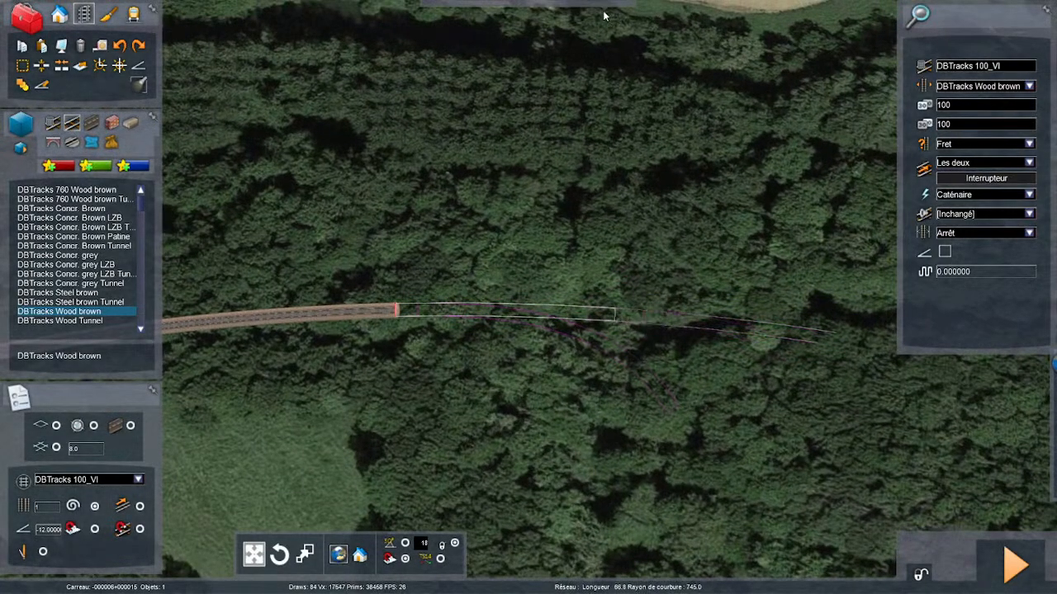
{"action": "mouse_move", "coordinate": [563, 4]}
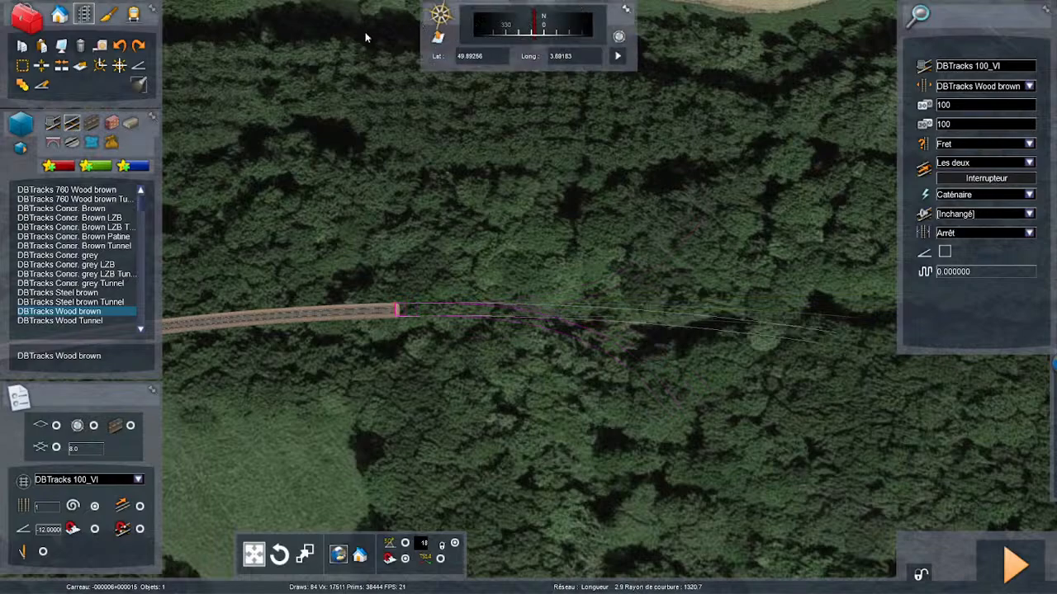
{"action": "left_click", "coordinate": [417, 41]}
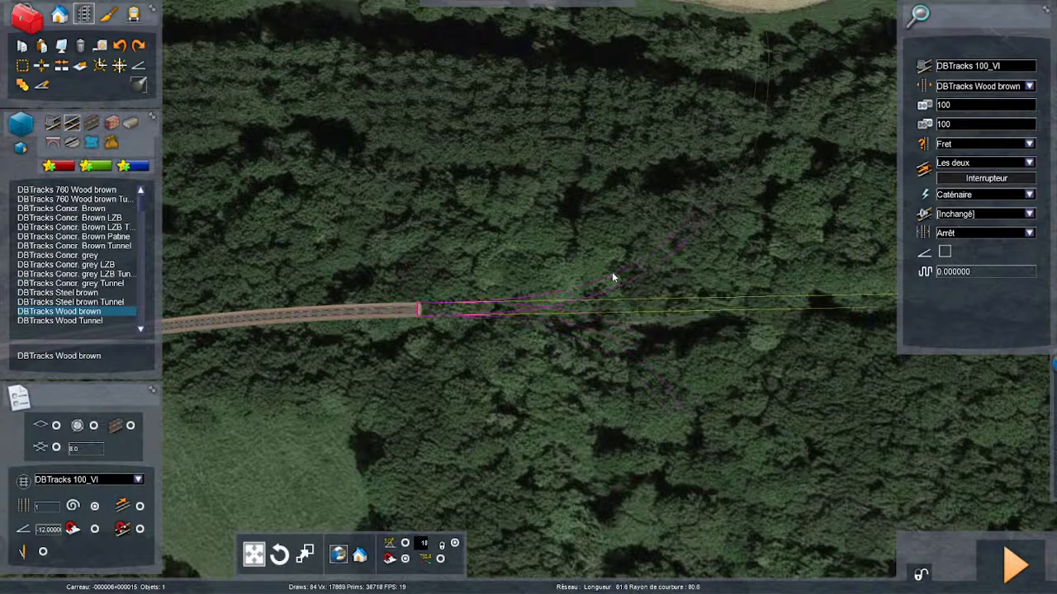
{"action": "left_click", "coordinate": [578, 308]}
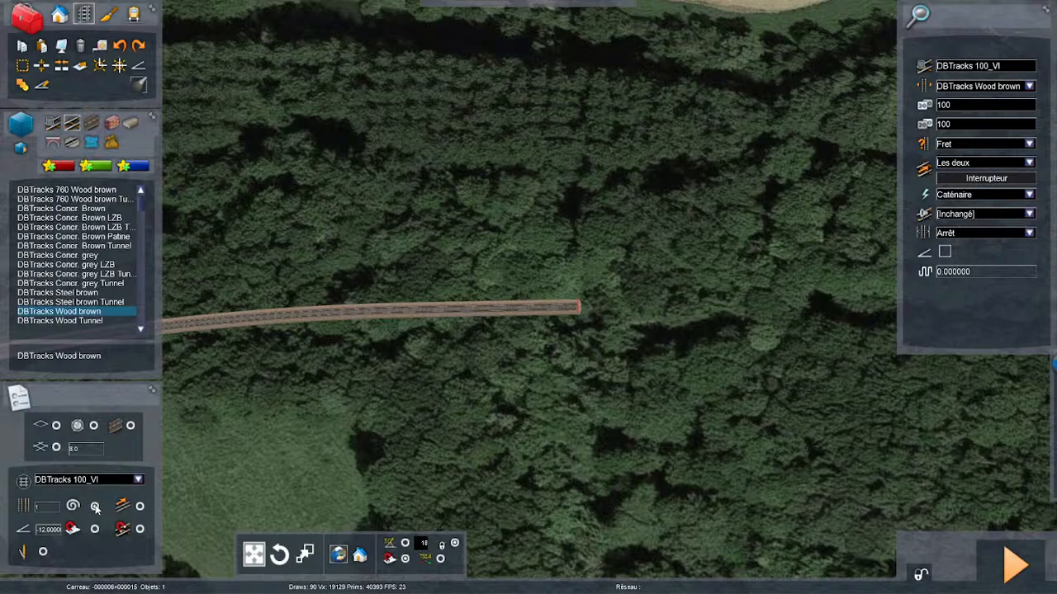
- With easements off, lay a straight section about 47.7 m long from the track end, and cancel the following section
{"action": "left_click_drag", "start_coordinate": [577, 304], "coordinate": [729, 301]}
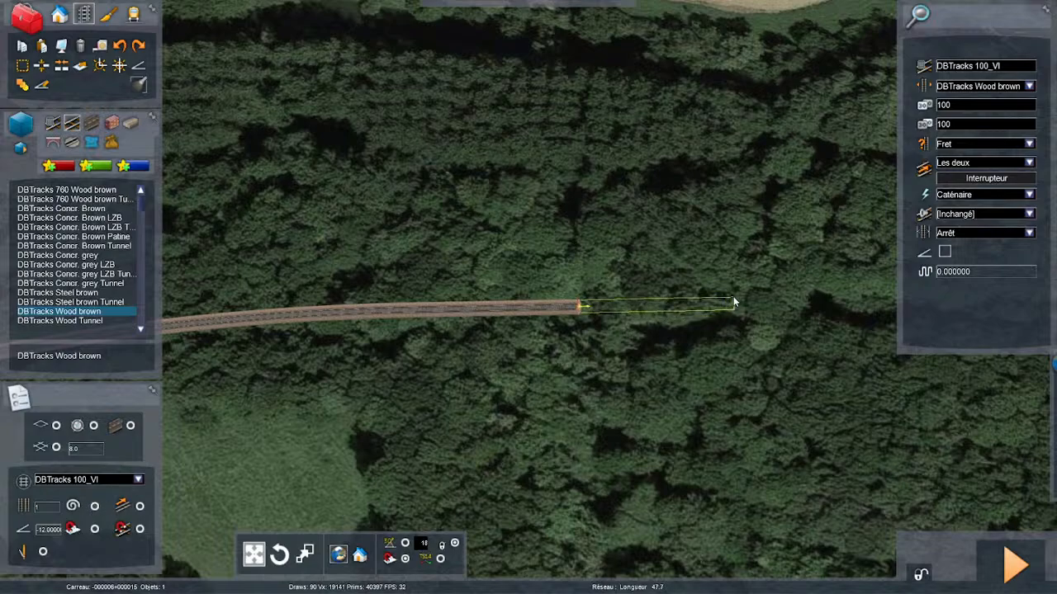
{"action": "left_click", "coordinate": [736, 299]}
{"action": "key", "text": "Right"}
{"action": "scroll", "coordinate": [777, 318], "scroll_direction": "up", "scroll_amount": 2}
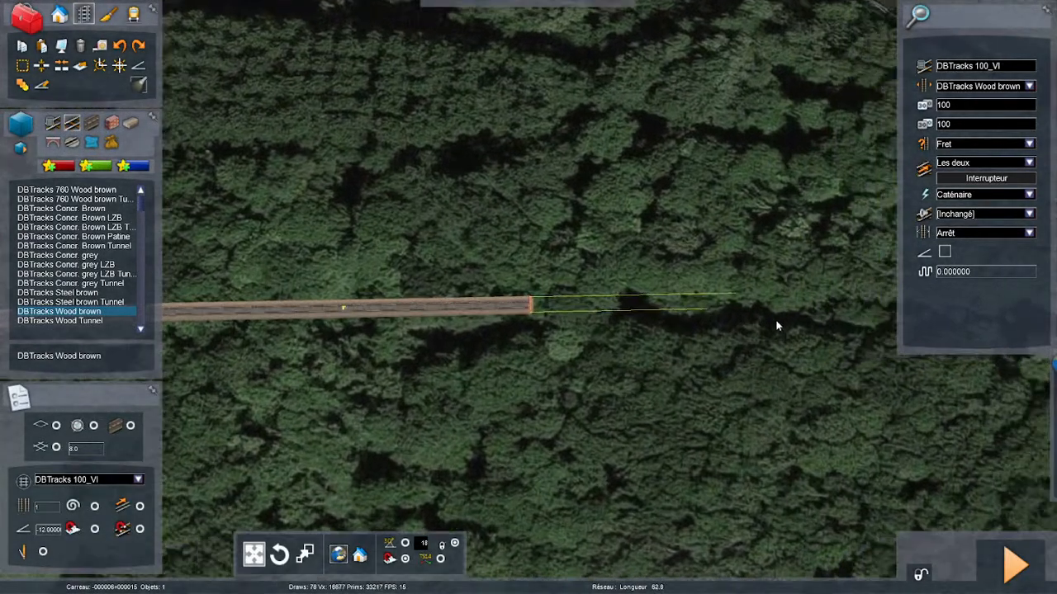
{"action": "right_click", "coordinate": [579, 328]}
- Look back along the laid line in 3D, hide the satellite imagery, and save the route changes
{"action": "scroll", "coordinate": [578, 328], "scroll_direction": "up", "scroll_amount": 3}
{"action": "right_click_drag", "start_coordinate": [636, 358], "coordinate": [658, 363]}
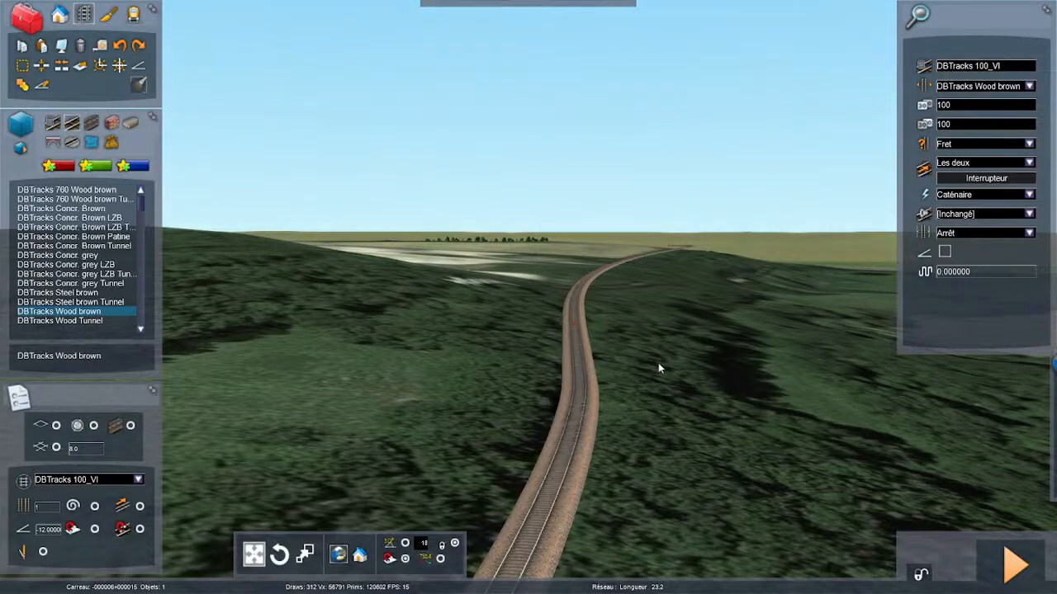
{"action": "left_click", "coordinate": [658, 363]}
{"action": "key", "text": "F8"}
{"action": "key", "text": "F2"}
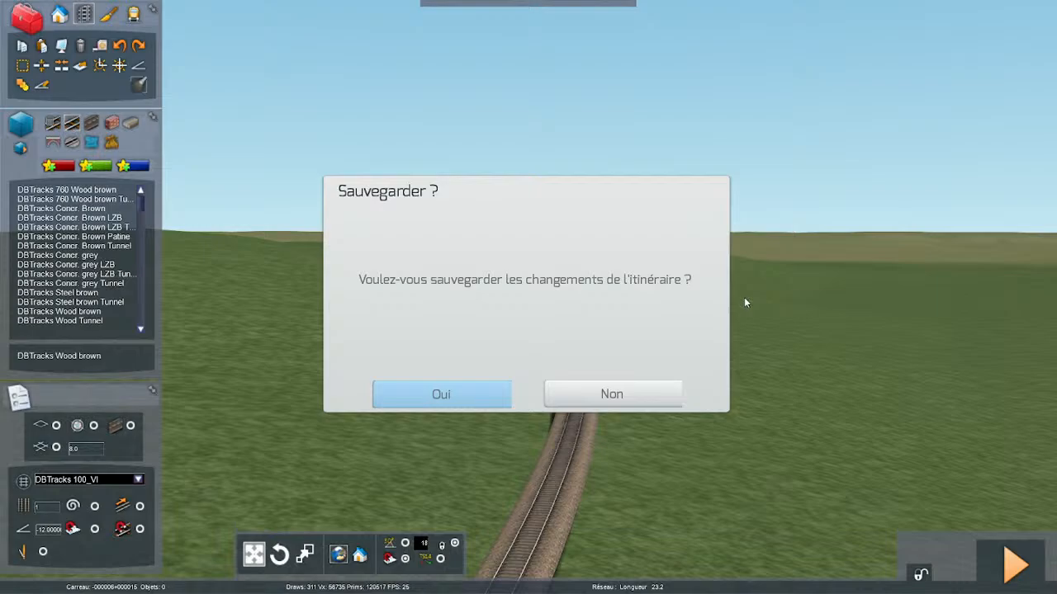
{"action": "key", "text": "Return"}
- Start a distance measurement on the freight track beside the existing clump of grass that serves as a distance marker
{"action": "key", "text": "Up"}
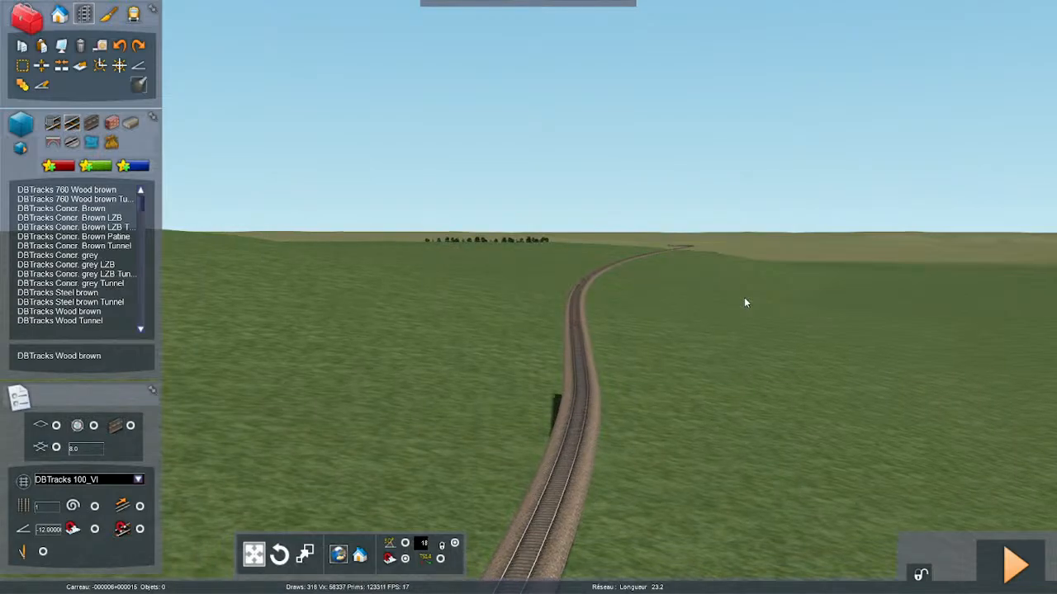
{"action": "key", "text": "Right"}
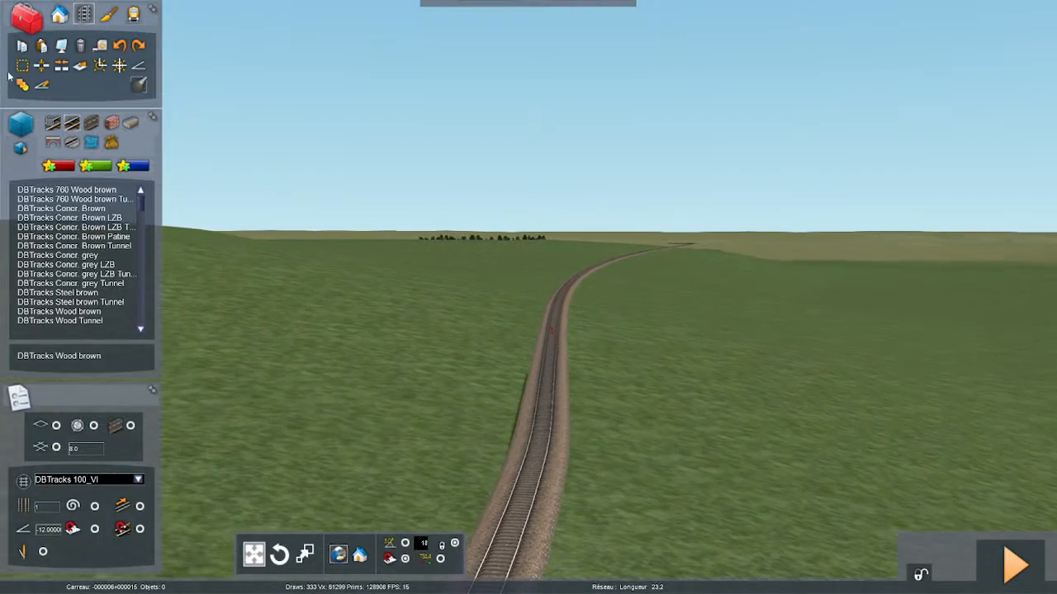
{"action": "left_click", "coordinate": [22, 66]}
{"action": "right_click_drag", "start_coordinate": [634, 396], "coordinate": [958, 462]}
{"action": "key", "text": "Right"}
{"action": "key", "text": "Up"}
{"action": "key", "text": "Up"}
{"action": "key", "text": "Up"}
{"action": "key", "text": "Down"}
{"action": "key", "text": "Down"}
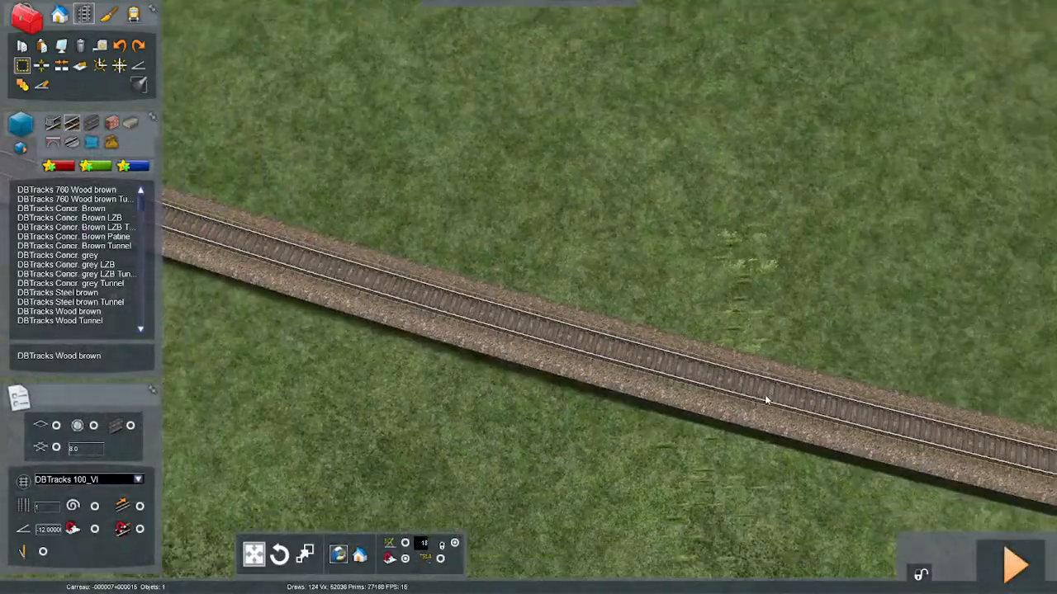
{"action": "left_click", "coordinate": [721, 381]}
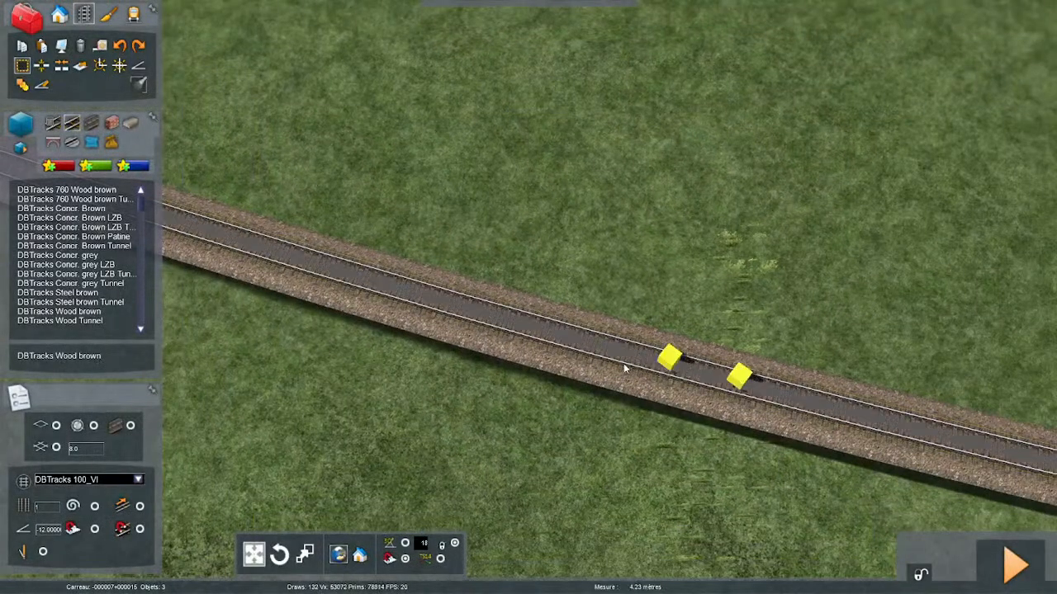
- Extend the measurement further along the freight track and paste a copy of the grass marker where it ends
{"action": "right_click_drag", "start_coordinate": [597, 362], "coordinate": [743, 421]}
{"action": "key", "text": "Down"}
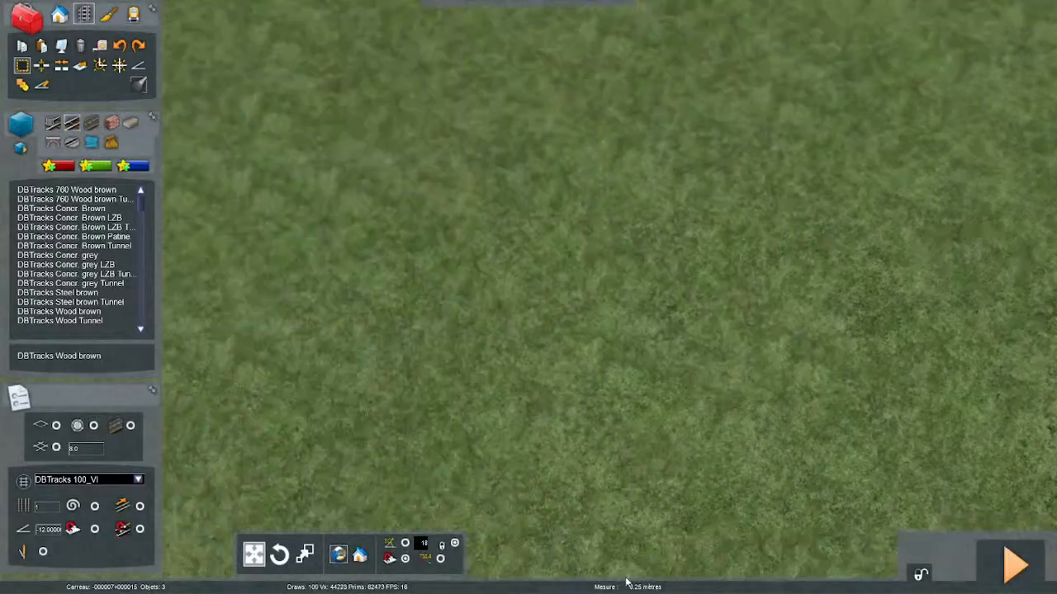
{"action": "mouse_move", "coordinate": [625, 583]}
{"action": "right_mouse_down"}
{"action": "mouse_move", "coordinate": [651, 432]}
{"action": "mouse_move", "coordinate": [584, 338]}
{"action": "mouse_move", "coordinate": [510, 330]}
{"action": "mouse_move", "coordinate": [402, 383]}
{"action": "mouse_move", "coordinate": [415, 404]}
{"action": "mouse_move", "coordinate": [539, 362]}
{"action": "mouse_move", "coordinate": [529, 248]}
{"action": "mouse_move", "coordinate": [495, 396]}
{"action": "mouse_move", "coordinate": [512, 289]}
{"action": "mouse_move", "coordinate": [529, 268]}
{"action": "mouse_move", "coordinate": [500, 305]}
{"action": "mouse_move", "coordinate": [450, 318]}
{"action": "mouse_move", "coordinate": [404, 421]}
{"action": "mouse_move", "coordinate": [396, 495]}
{"action": "right_mouse_up"}
{"action": "left_click", "coordinate": [404, 421]}
{"action": "right_click_drag", "start_coordinate": [418, 411], "coordinate": [525, 417]}
{"action": "left_click", "coordinate": [377, 353]}
{"action": "key", "text": "ctrl+v"}
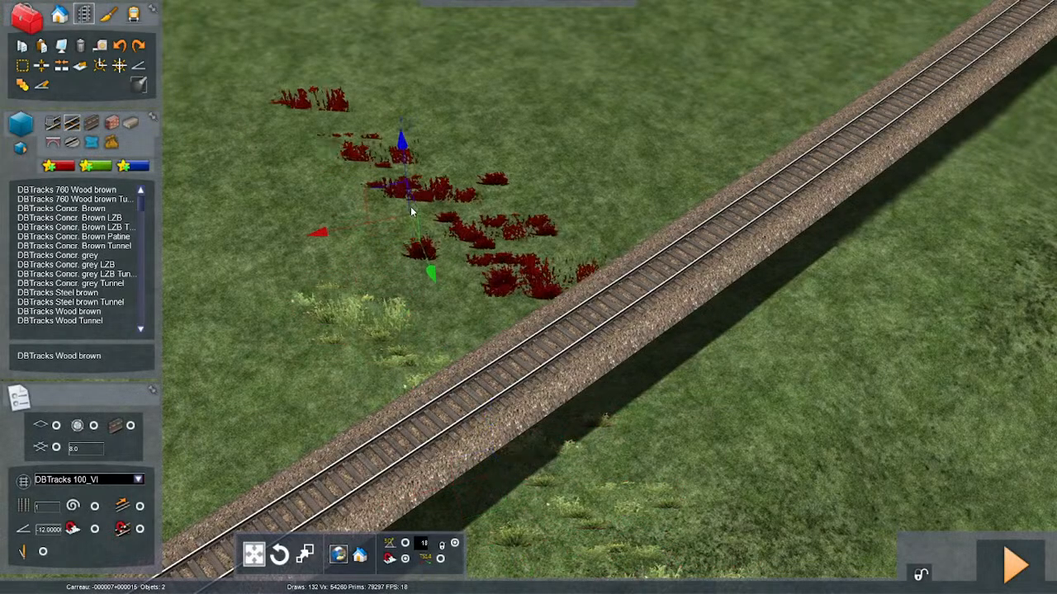
{"action": "key", "text": "Up"}
- Start a new distance measurement on the track at the pasted grass marker
{"action": "left_click", "coordinate": [24, 64]}
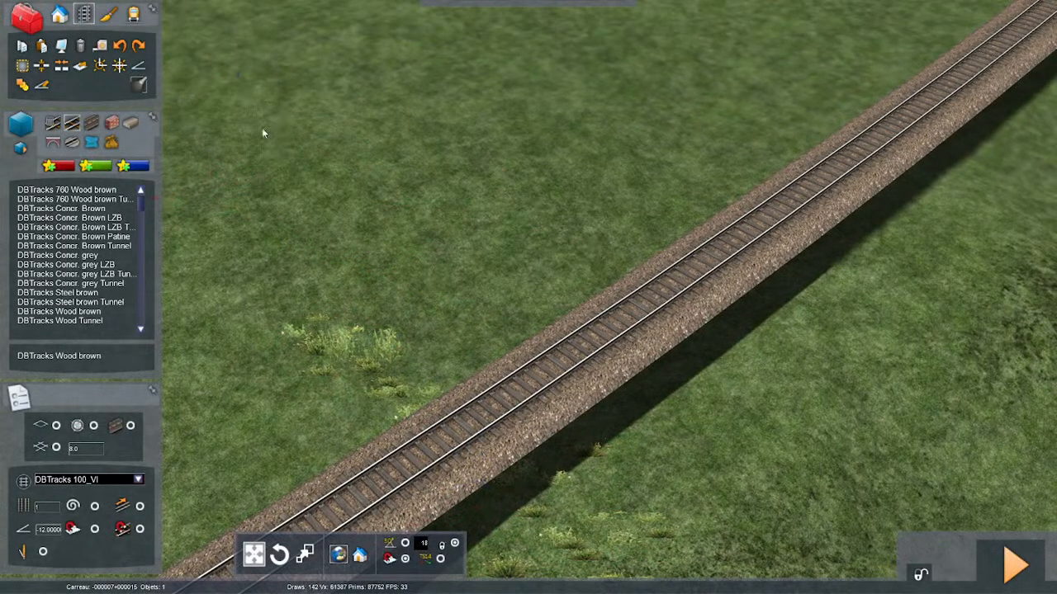
{"action": "right_click_drag", "start_coordinate": [262, 127], "coordinate": [745, 370]}
{"action": "key", "text": "Right"}
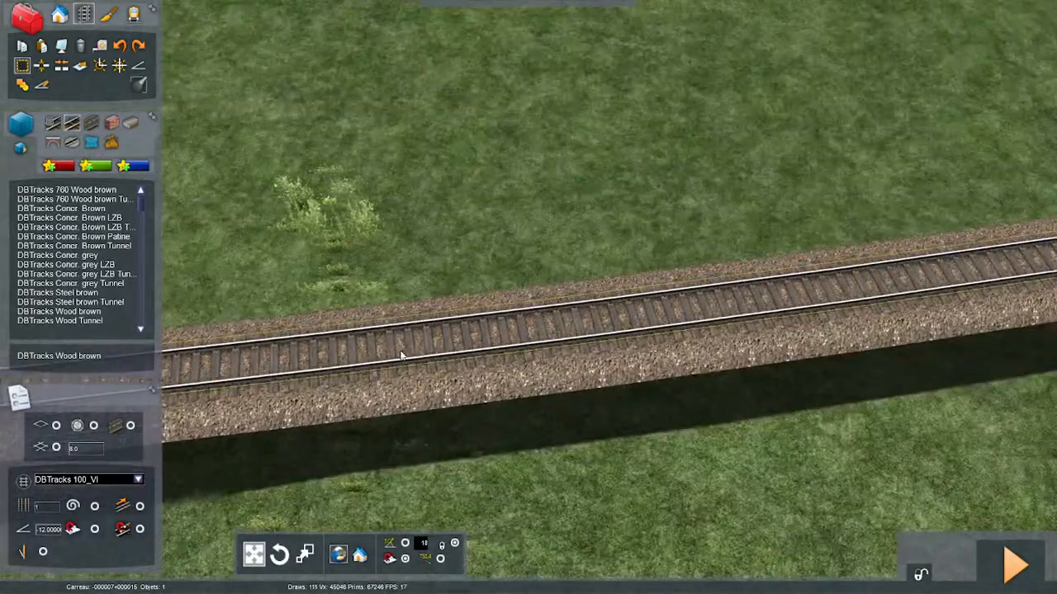
{"action": "key", "text": "Left"}
{"action": "left_click", "coordinate": [490, 336]}
- Extend the measurement to about 1000 m along the freight track and paste another grass marker at that point
{"action": "key", "text": "Left"}
{"action": "scroll", "coordinate": [437, 366], "scroll_direction": "down", "scroll_amount": 3}
{"action": "key", "text": "Left"}
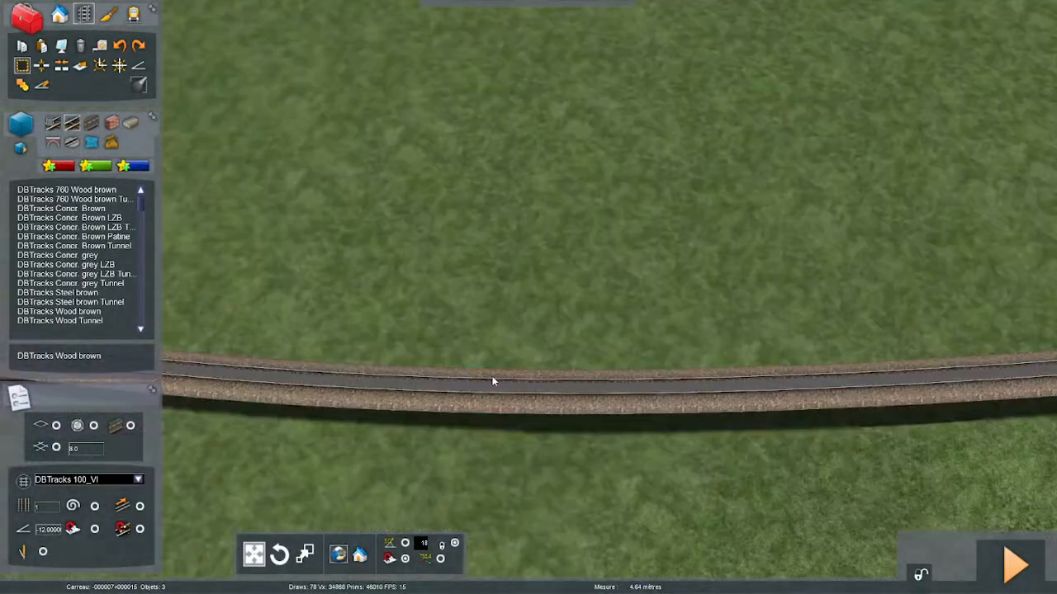
{"action": "left_click", "coordinate": [493, 380]}
{"action": "key", "text": "Left"}
{"action": "key", "text": "Down"}
{"action": "key", "text": "Left"}
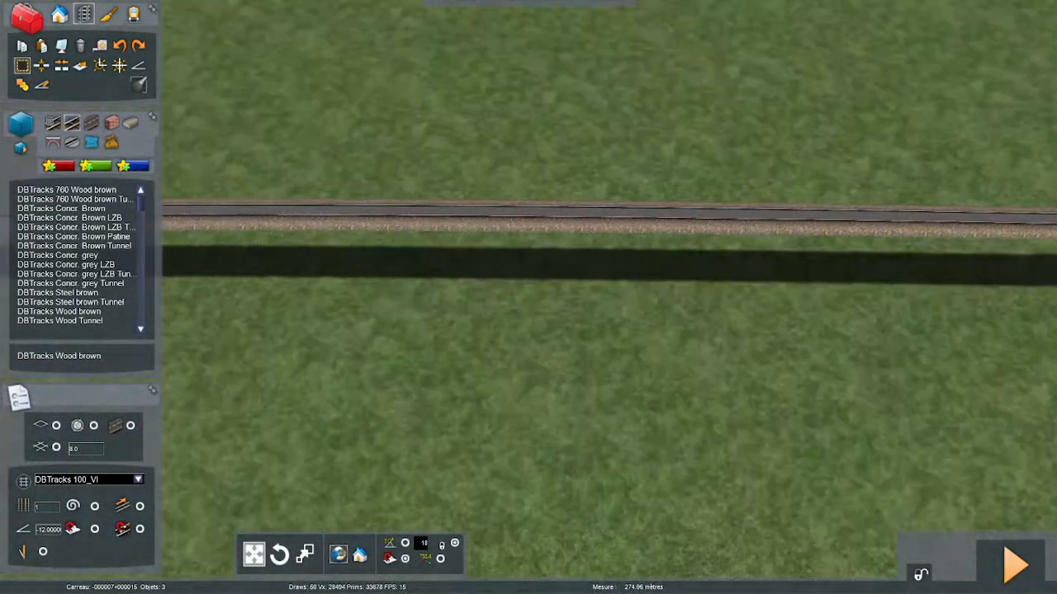
{"action": "left_click", "coordinate": [500, 206]}
{"action": "key", "text": "Left"}
{"action": "left_click", "coordinate": [413, 258]}
{"action": "key", "text": "Left"}
{"action": "left_click_drag", "start_coordinate": [415, 280], "coordinate": [410, 364]}
{"action": "key", "text": "Left"}
{"action": "key", "text": "Left"}
{"action": "left_click_drag", "start_coordinate": [403, 370], "coordinate": [391, 415]}
{"action": "key", "text": "Up"}
{"action": "right_click_drag", "start_coordinate": [391, 420], "coordinate": [514, 420]}
{"action": "left_click_drag", "start_coordinate": [511, 420], "coordinate": [634, 573]}
{"action": "key", "text": "Up"}
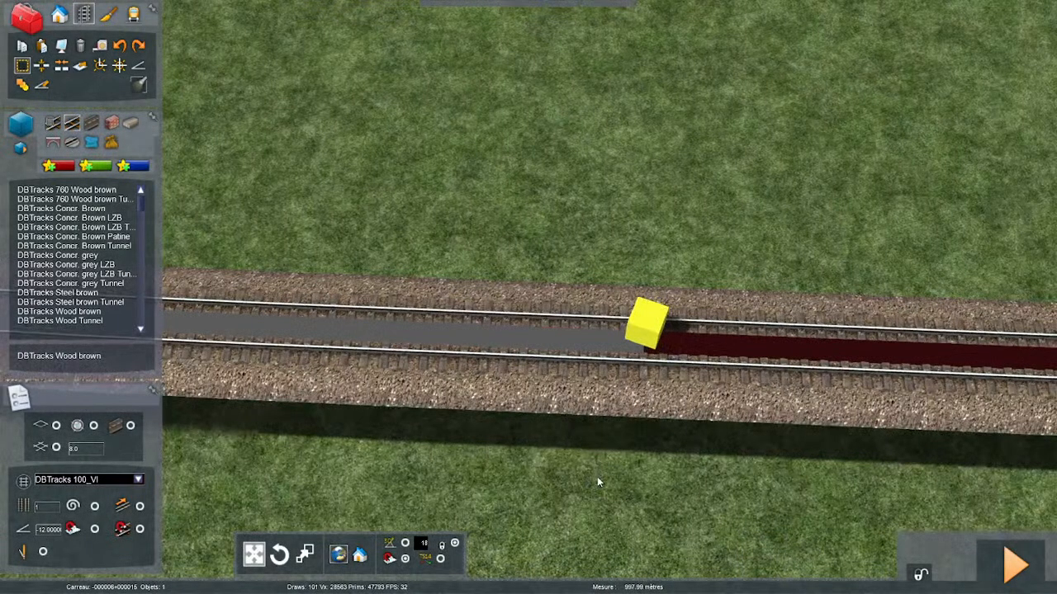
{"action": "left_click_drag", "start_coordinate": [597, 482], "coordinate": [559, 470]}
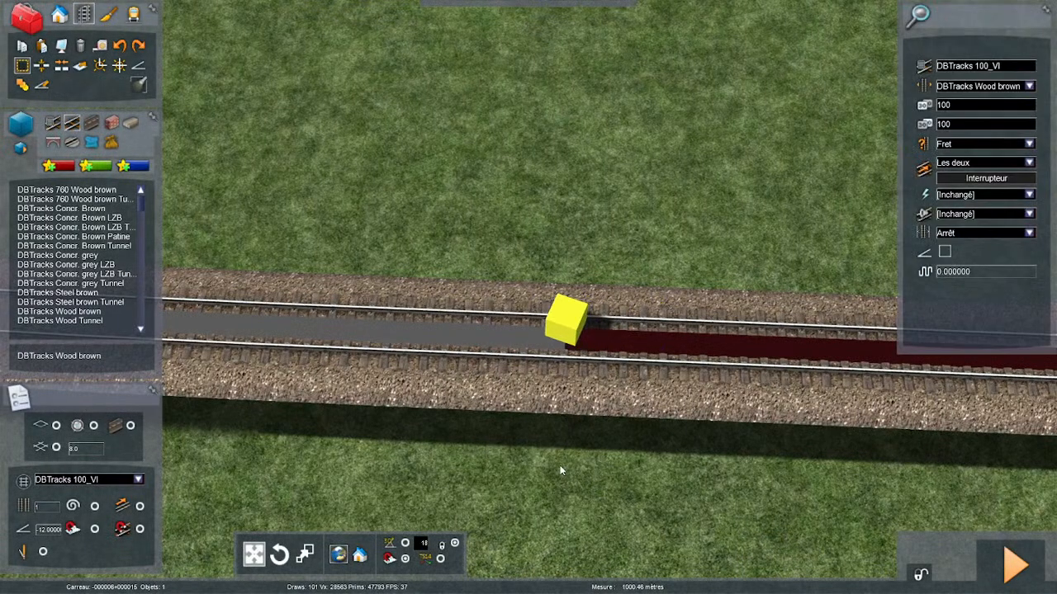
{"action": "key", "text": "space"}
{"action": "left_click", "coordinate": [562, 471]}
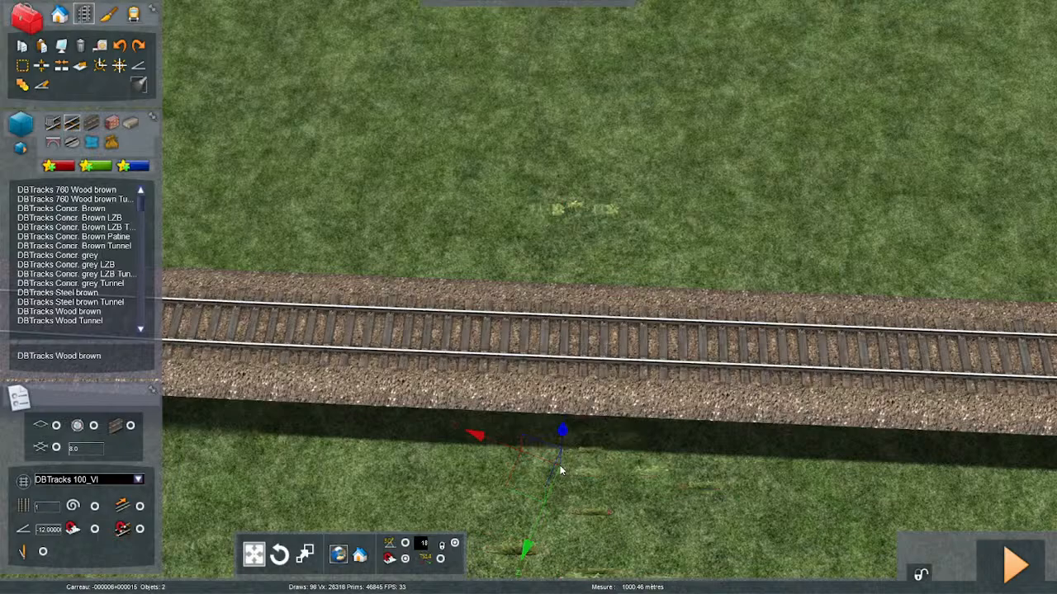
- Measure the remaining track from the newest grass marker to the line's open end, and close the measurement
{"action": "left_click", "coordinate": [22, 65]}
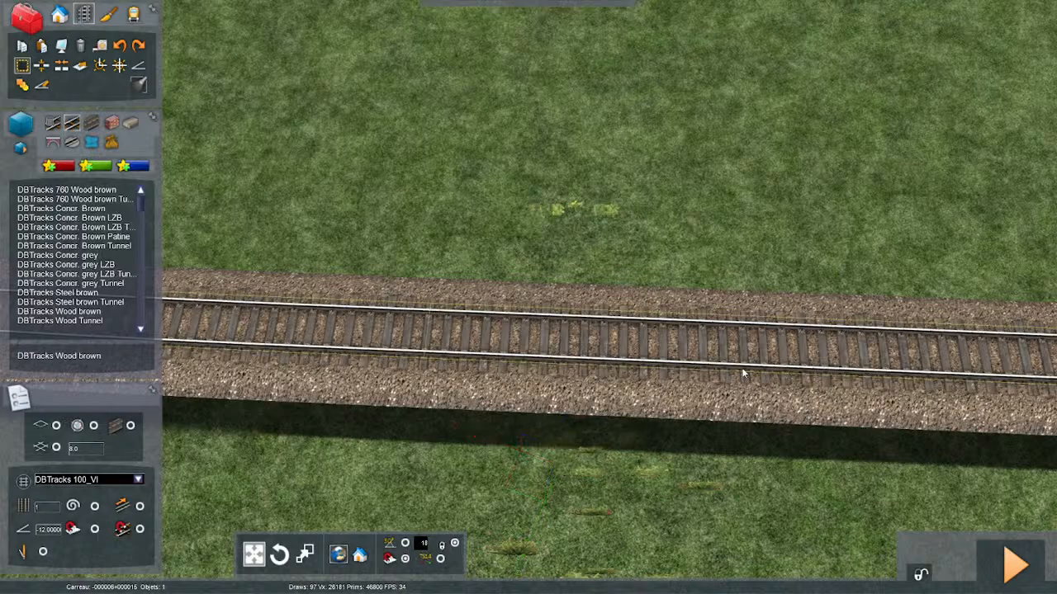
{"action": "left_click", "coordinate": [582, 332]}
{"action": "right_click_drag", "start_coordinate": [478, 337], "coordinate": [489, 332]}
{"action": "key", "text": "Left"}
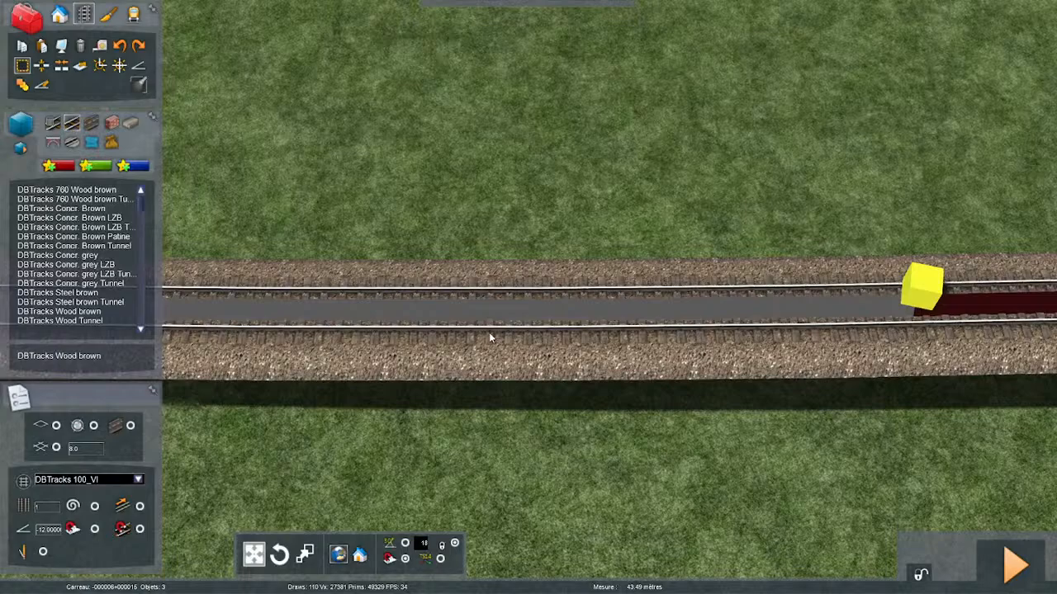
{"action": "left_click_drag", "start_coordinate": [489, 333], "coordinate": [425, 337]}
{"action": "key", "text": "Left"}
{"action": "key", "text": "Left"}
{"action": "scroll", "coordinate": [417, 354], "scroll_direction": "down", "scroll_amount": 3}
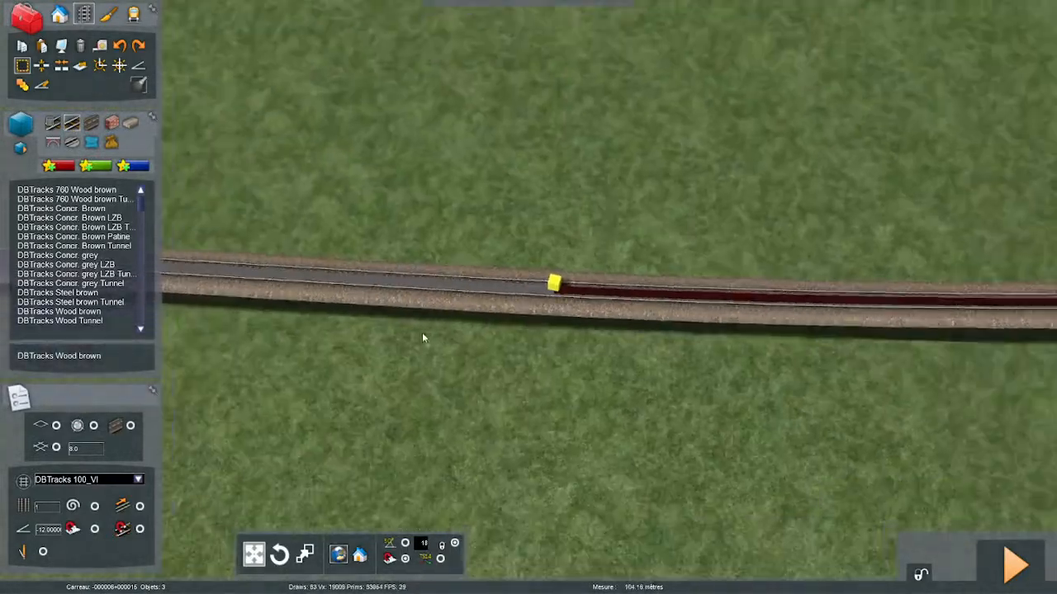
{"action": "right_click_drag", "start_coordinate": [424, 338], "coordinate": [425, 339]}
{"action": "key", "text": "Left"}
{"action": "left_click_drag", "start_coordinate": [425, 339], "coordinate": [488, 319]}
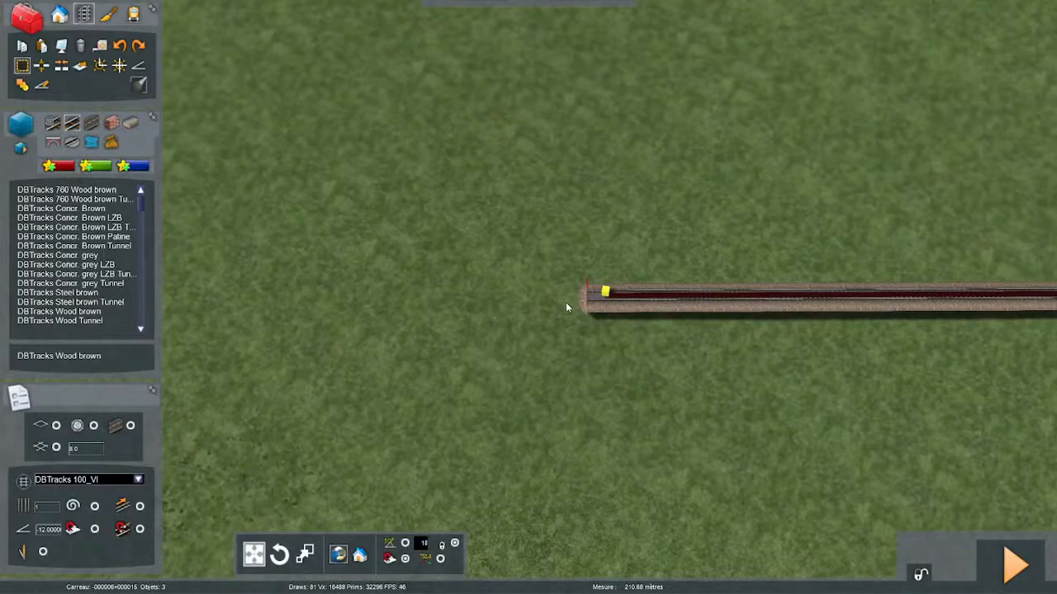
{"action": "scroll", "coordinate": [565, 302], "scroll_direction": "up", "scroll_amount": 3}
{"action": "left_click_drag", "start_coordinate": [716, 308], "coordinate": [701, 330]}
{"action": "scroll", "coordinate": [705, 317], "scroll_direction": "up", "scroll_amount": 3}
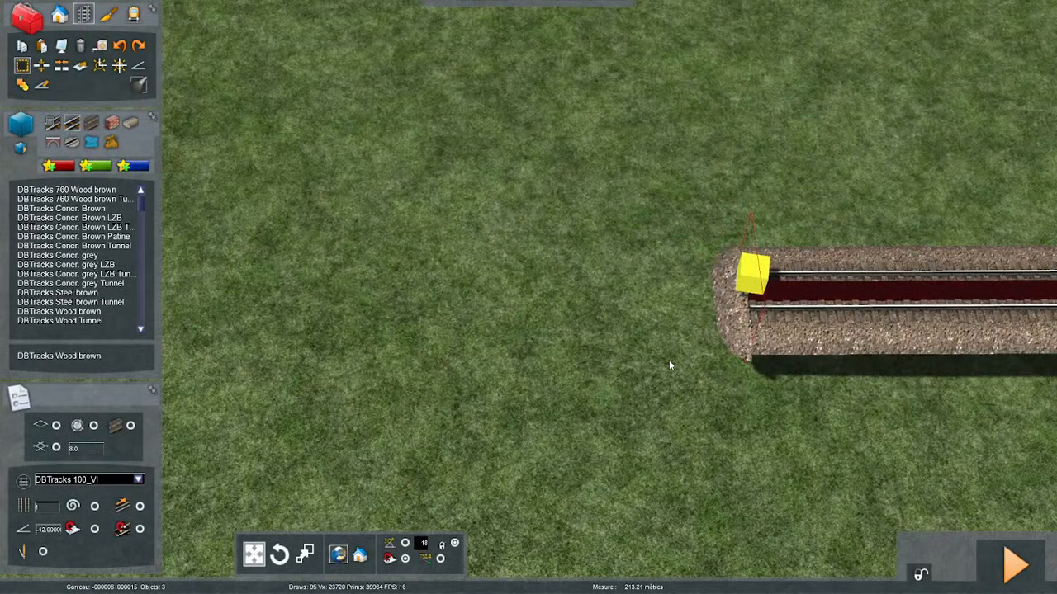
{"action": "key", "text": "Right"}
{"action": "scroll", "coordinate": [692, 360], "scroll_direction": "up", "scroll_amount": 1}
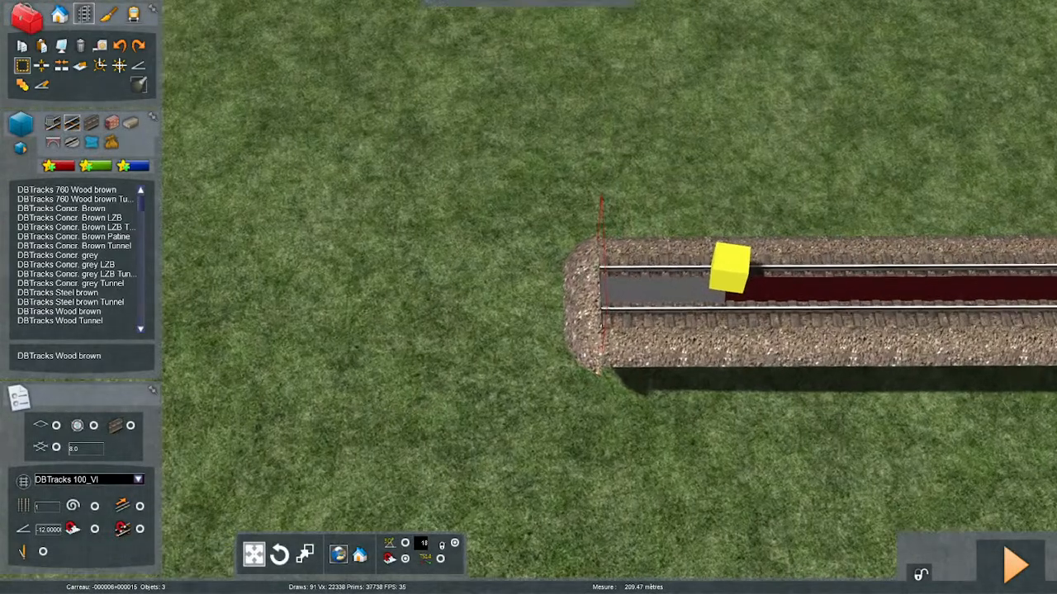
{"action": "key", "text": "Escape"}
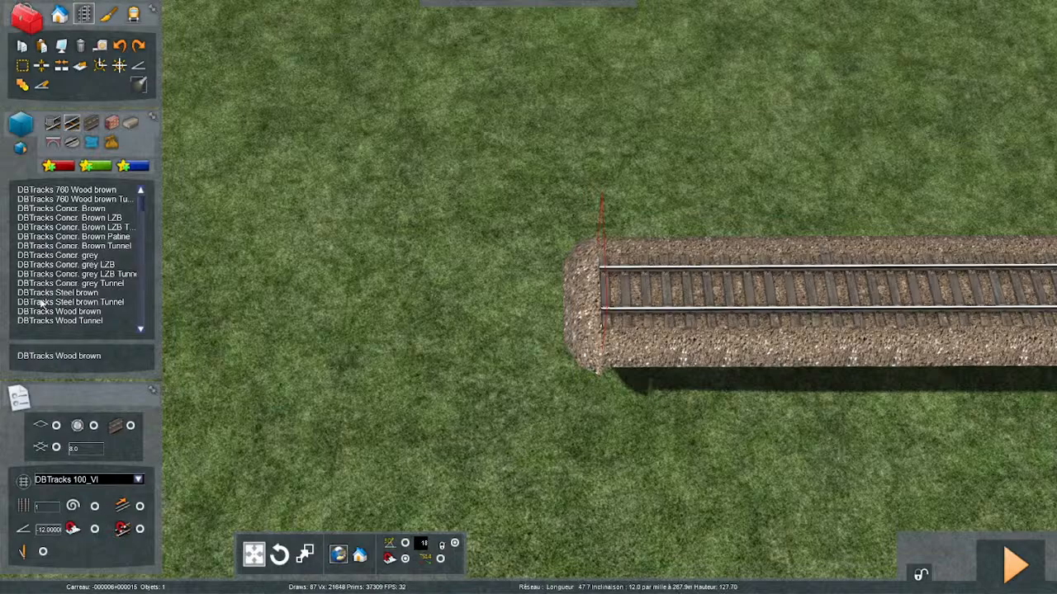
- Choose the DBTracks Wood brown track again and set its line type to Fret
{"action": "left_click", "coordinate": [74, 311]}
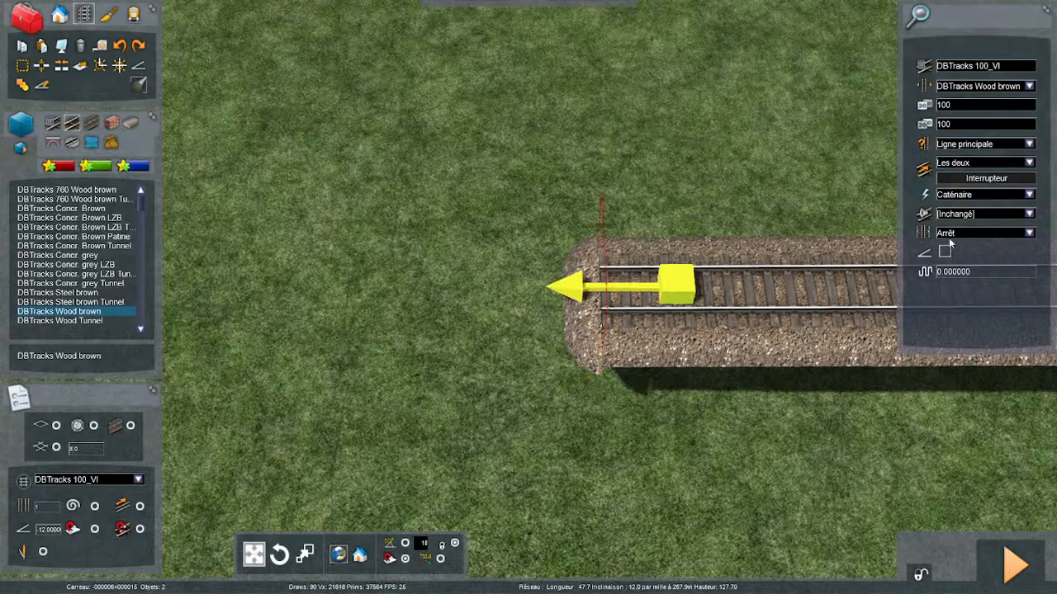
{"action": "left_click", "coordinate": [1029, 144]}
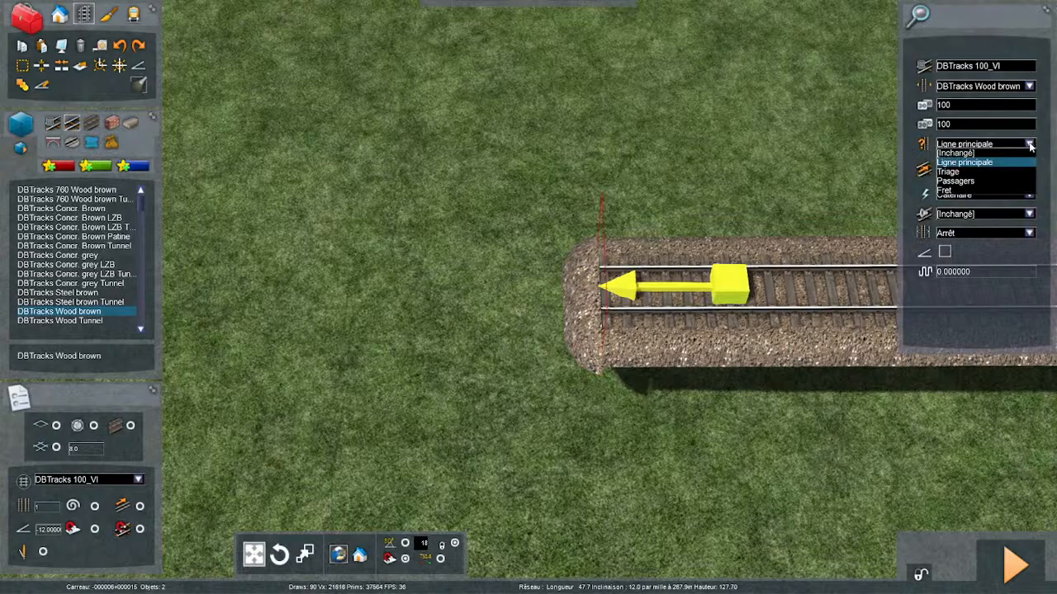
{"action": "left_click", "coordinate": [964, 190]}
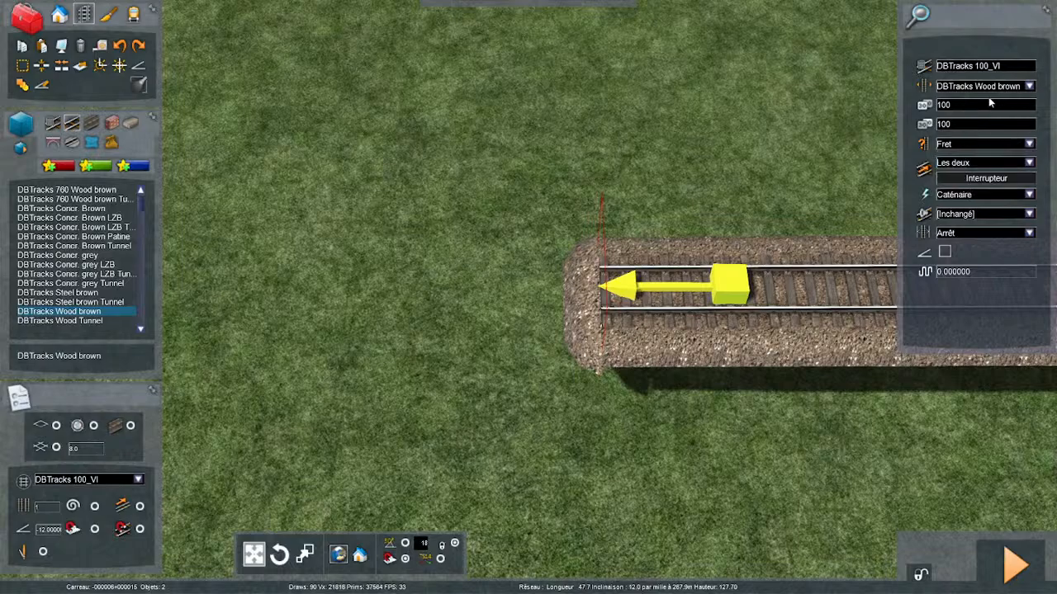
- Extend the freight track from its open end by about 160 m along the wooded trackbed, with a radius of about 2580 m
{"action": "right_click_drag", "start_coordinate": [646, 323], "coordinate": [644, 297]}
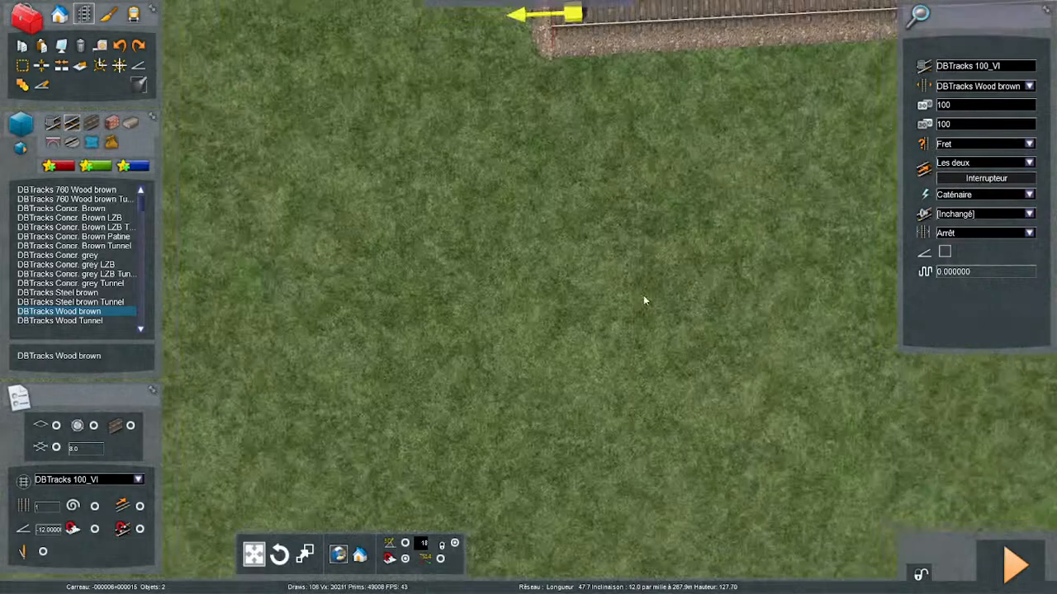
{"action": "scroll", "coordinate": [643, 297], "scroll_direction": "down", "scroll_amount": 3}
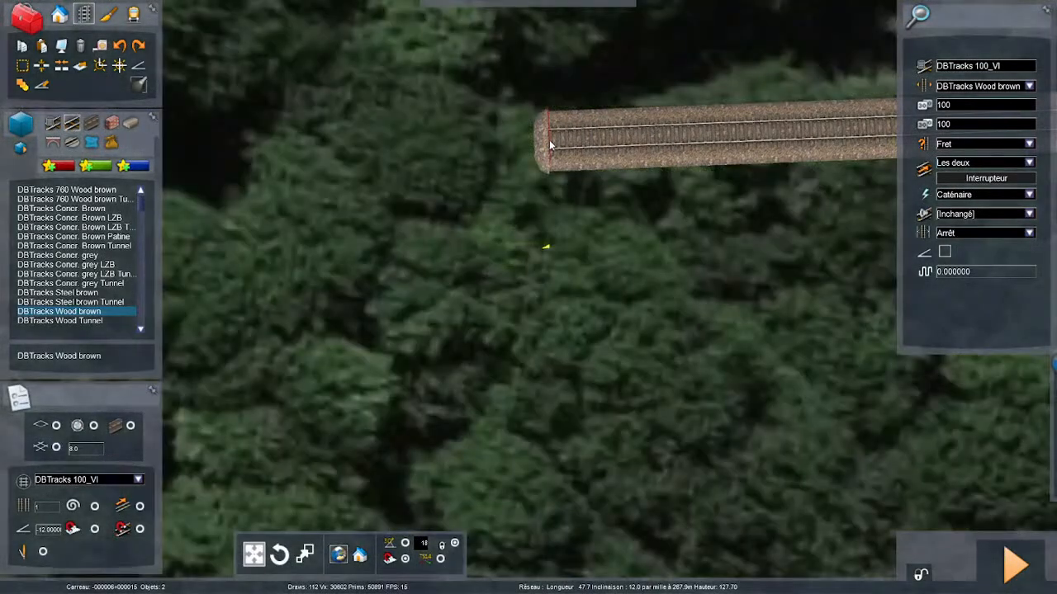
{"action": "left_click", "coordinate": [550, 140]}
{"action": "key", "text": "Left"}
{"action": "scroll", "coordinate": [496, 187], "scroll_direction": "down", "scroll_amount": 5}
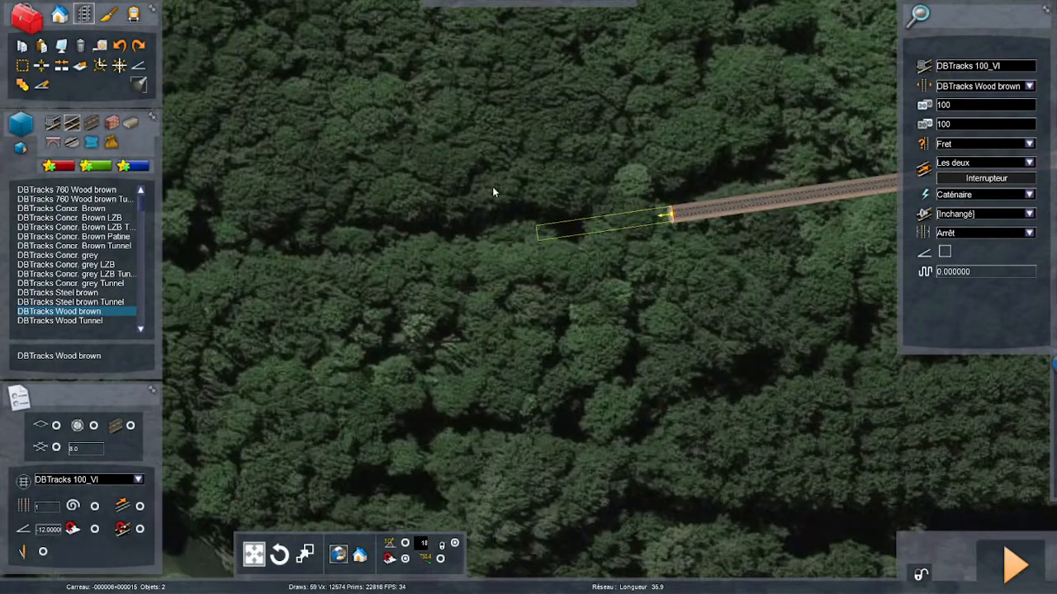
{"action": "key", "text": "Left"}
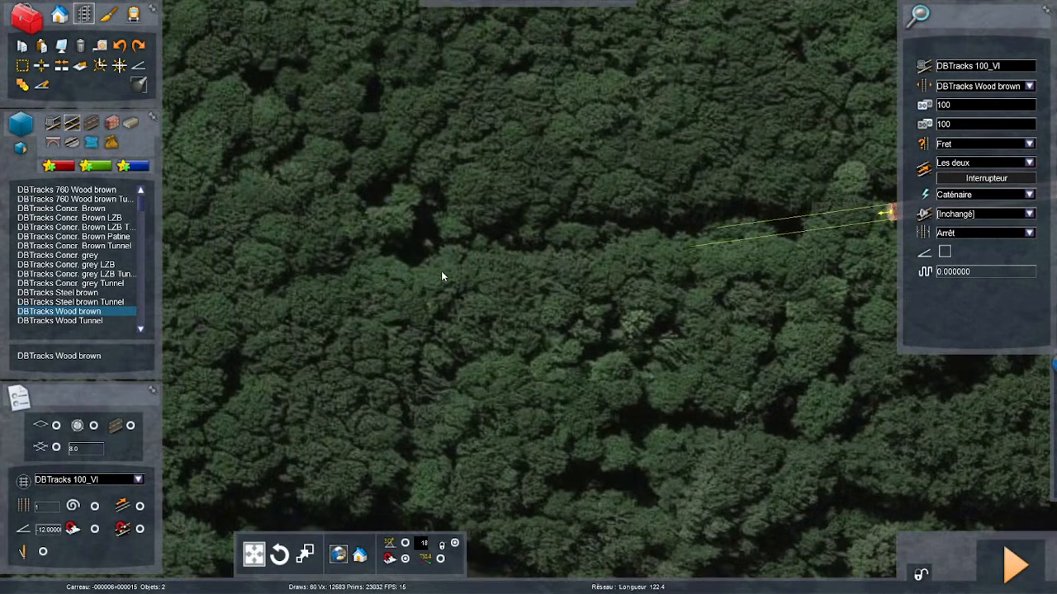
{"action": "key", "text": "Left"}
{"action": "key", "text": "Left"}
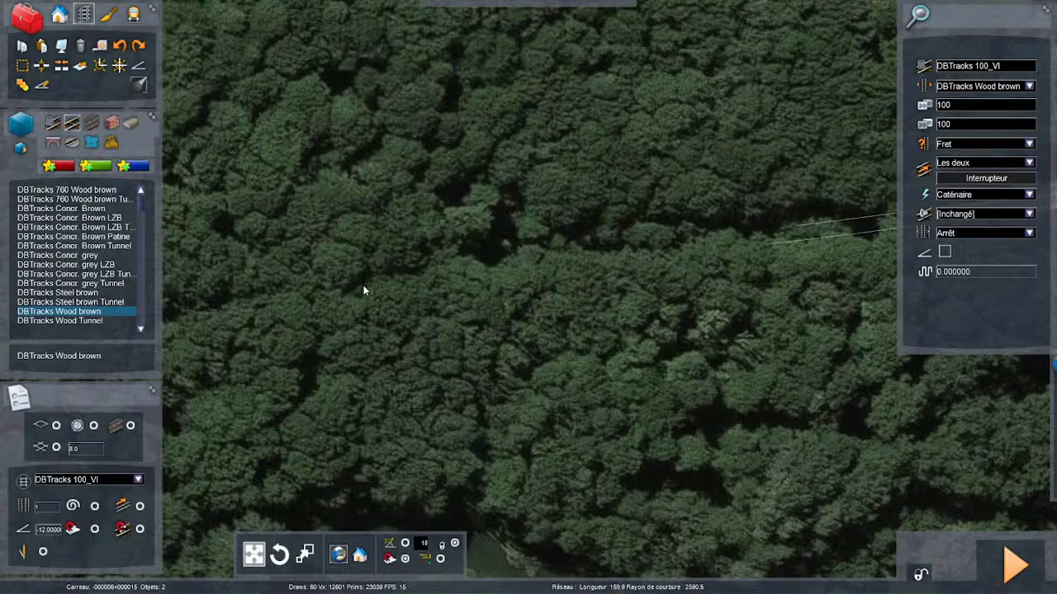
{"action": "left_click", "coordinate": [365, 294]}
- Lay another segment about 128 m long from the new track end, following the trackbed with a radius of about 3457 m
{"action": "right_click_drag", "start_coordinate": [340, 299], "coordinate": [339, 309]}
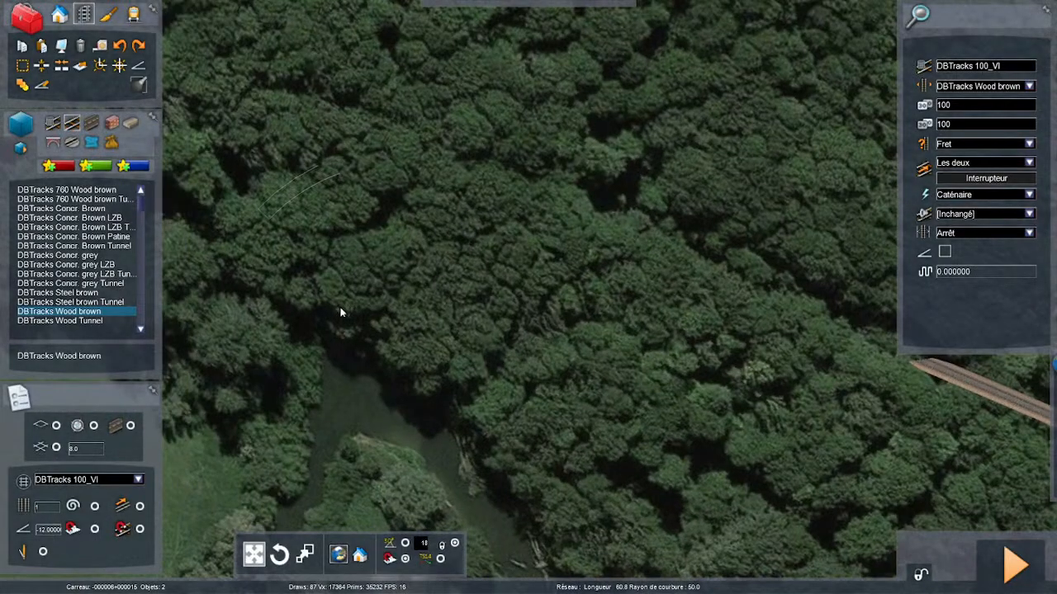
{"action": "key", "text": "Left"}
{"action": "right_click_drag", "start_coordinate": [411, 266], "coordinate": [429, 266]}
{"action": "scroll", "coordinate": [528, 297], "scroll_direction": "up", "scroll_amount": 5}
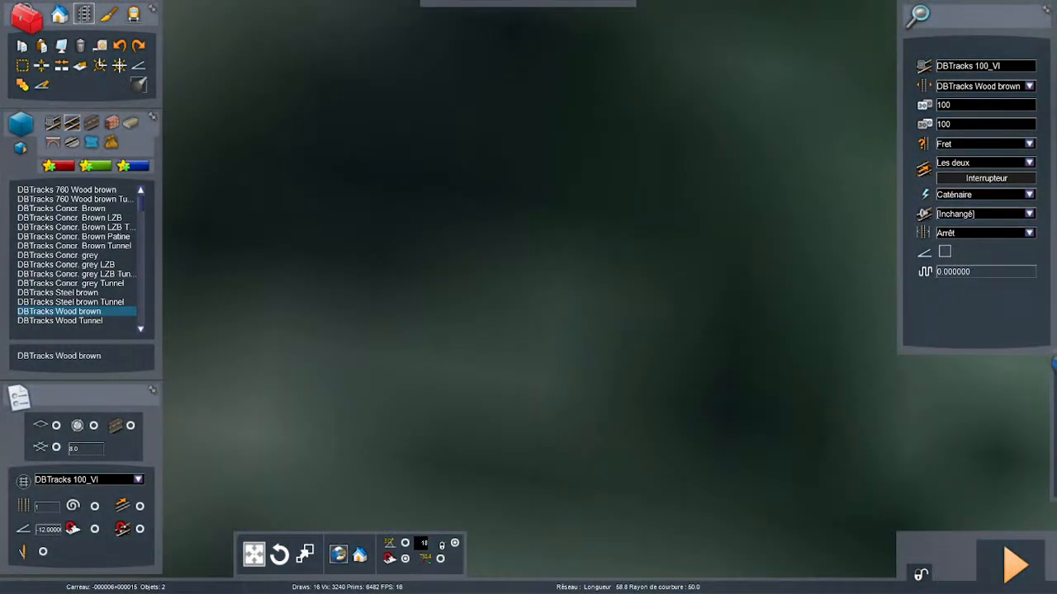
{"action": "scroll", "coordinate": [528, 297], "scroll_direction": "down", "scroll_amount": 3}
{"action": "right_click_drag", "start_coordinate": [450, 304], "coordinate": [472, 304]}
{"action": "scroll", "coordinate": [472, 304], "scroll_direction": "down", "scroll_amount": 4}
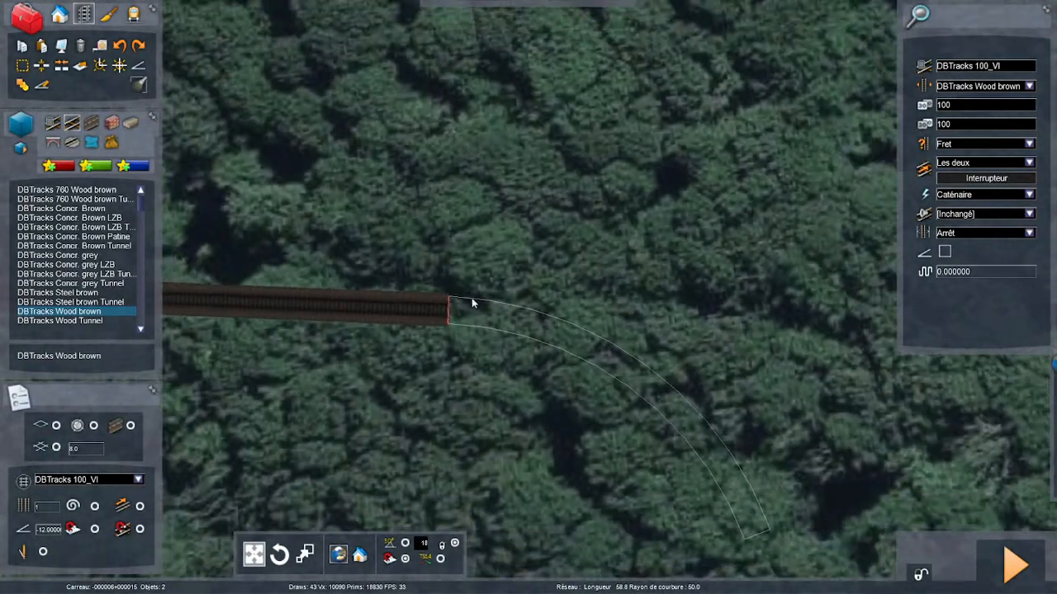
{"action": "left_click", "coordinate": [469, 306]}
{"action": "mouse_move", "coordinate": [685, 282]}
{"action": "right_mouse_down"}
{"action": "mouse_move", "coordinate": [702, 279]}
{"action": "mouse_move", "coordinate": [690, 273]}
{"action": "right_mouse_up"}
{"action": "key", "text": "Right"}
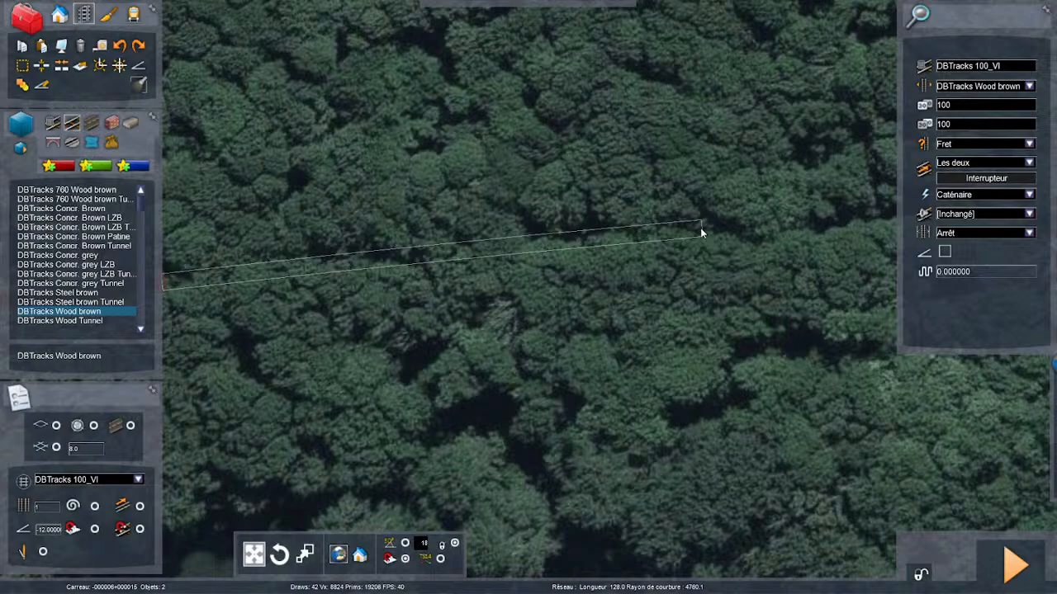
{"action": "left_click", "coordinate": [701, 232]}
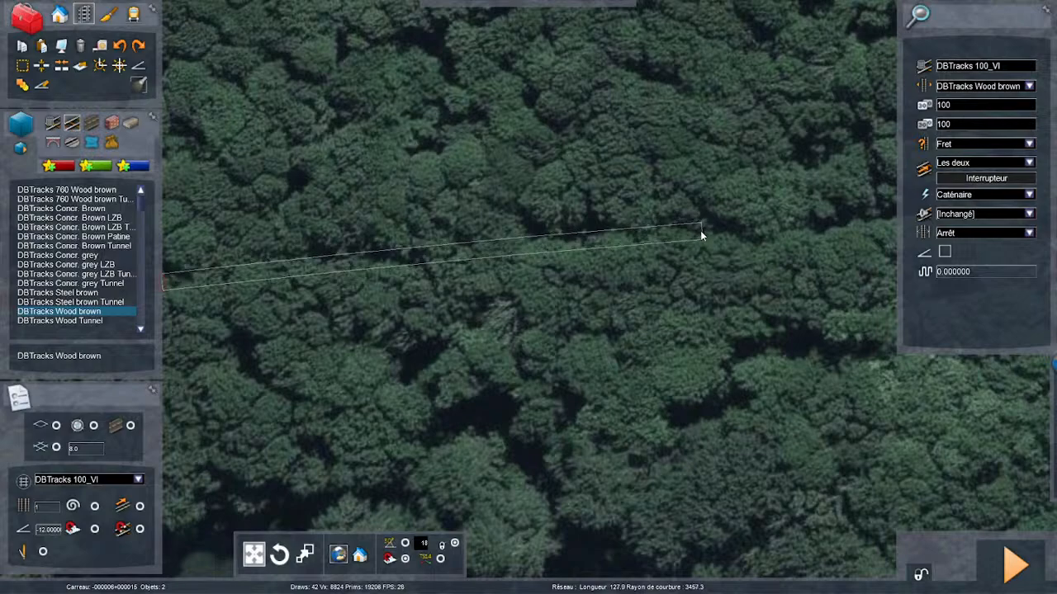
- Continue the track from its new end along the dark gap in the trees, stopping before the trackbed bends
{"action": "key", "text": "Right"}
{"action": "key", "text": "Right"}
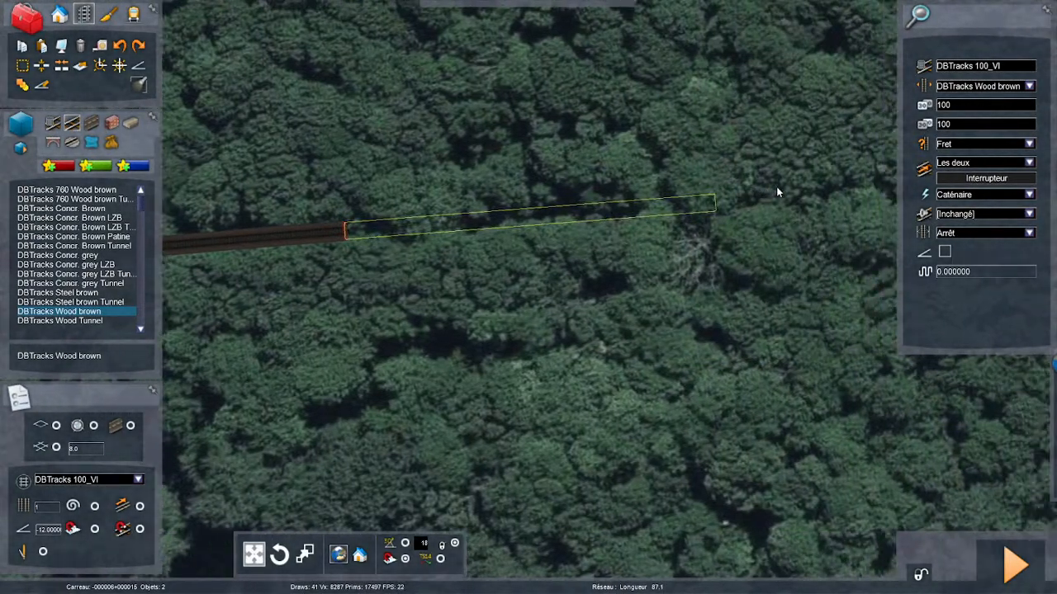
{"action": "key", "text": "Right"}
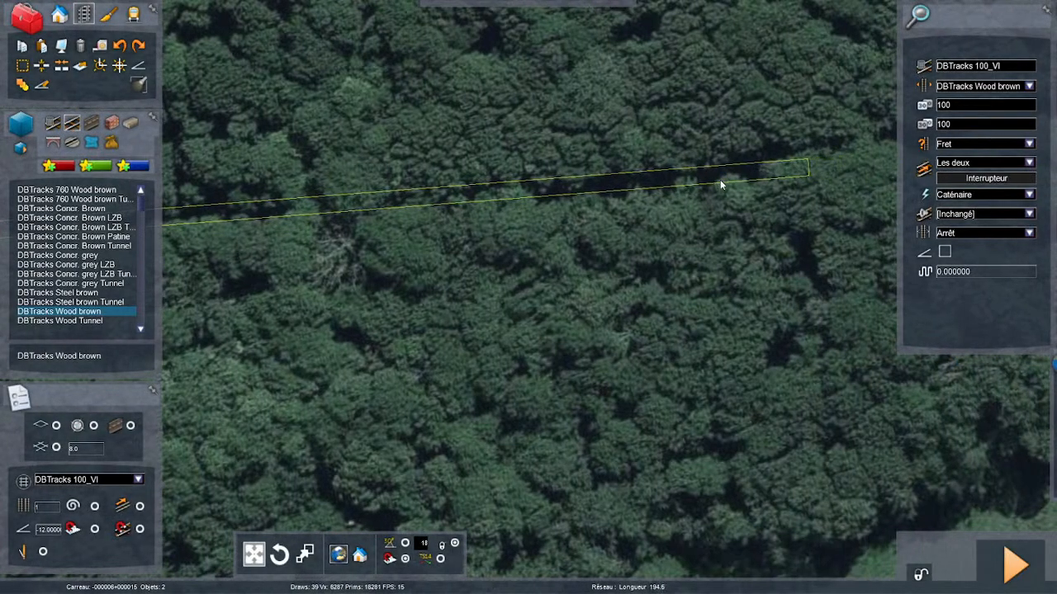
{"action": "mouse_move", "coordinate": [720, 179]}
{"action": "right_mouse_down"}
{"action": "mouse_move", "coordinate": [603, 179]}
{"action": "mouse_move", "coordinate": [707, 180]}
{"action": "right_mouse_up"}
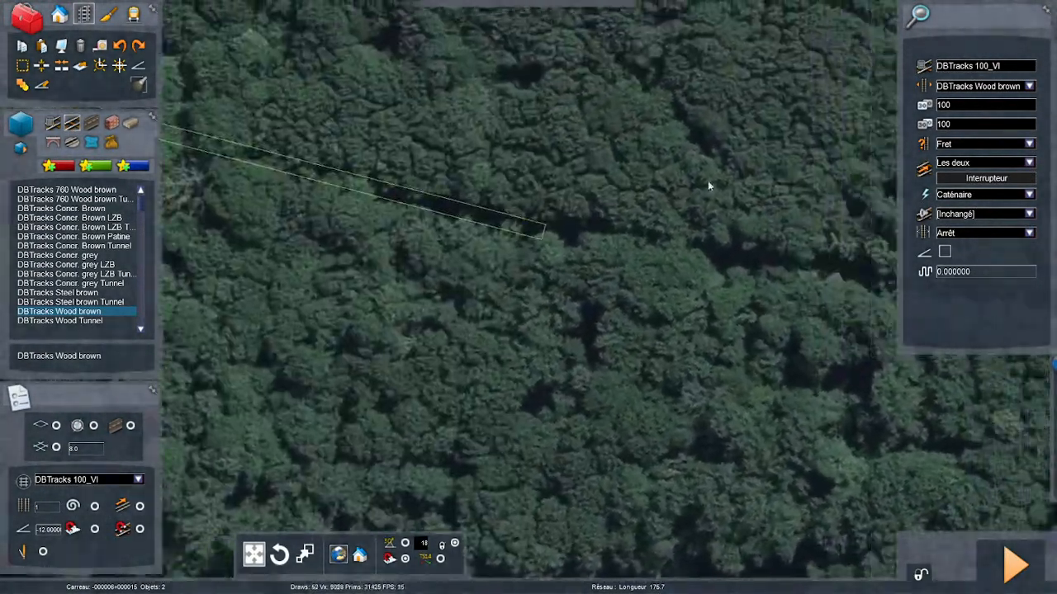
{"action": "key", "text": "Right"}
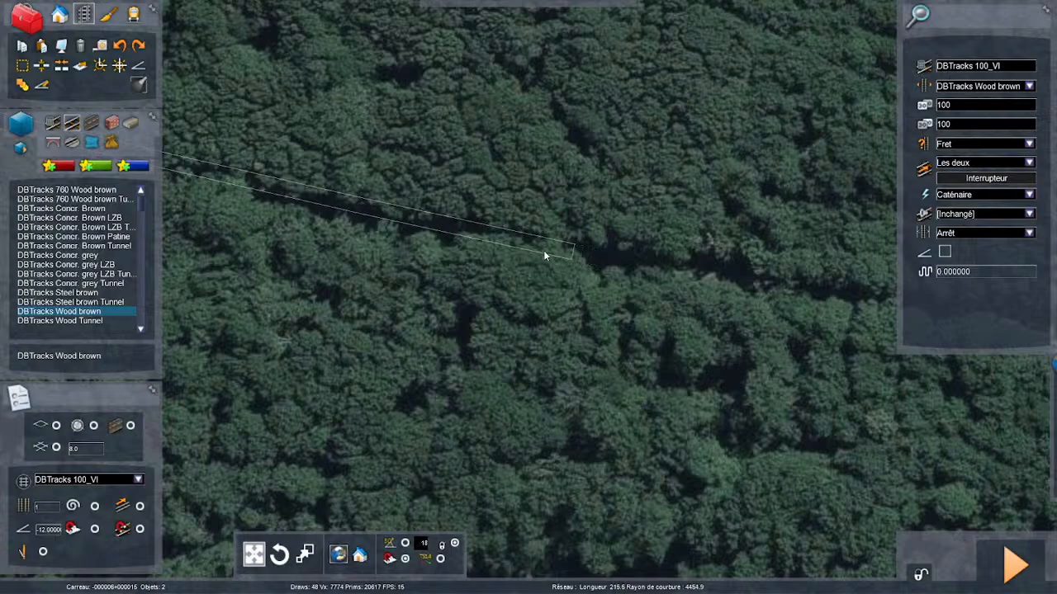
{"action": "left_click", "coordinate": [199, 171]}
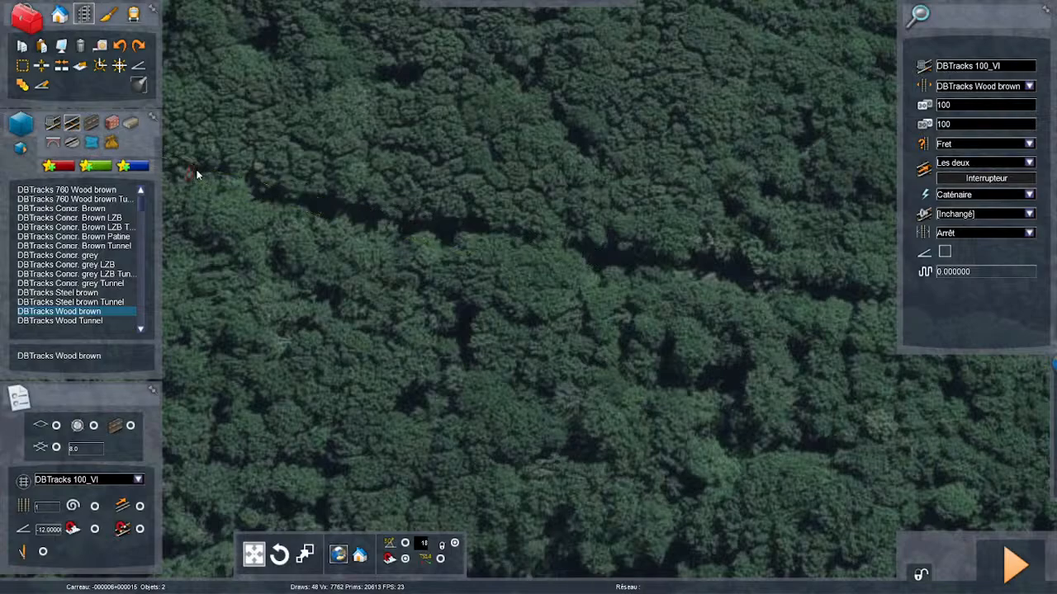
- Add a gently curved segment about 107 m long with a radius of about 3765 m along the gap in the trees
{"action": "key", "text": "Right"}
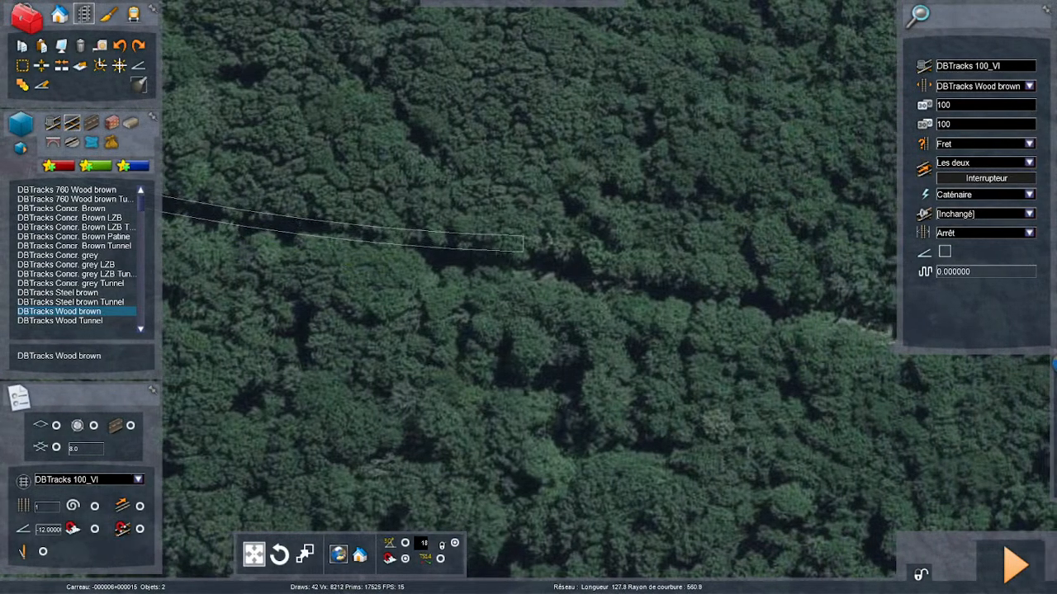
{"action": "right_click_drag", "start_coordinate": [566, 255], "coordinate": [549, 301]}
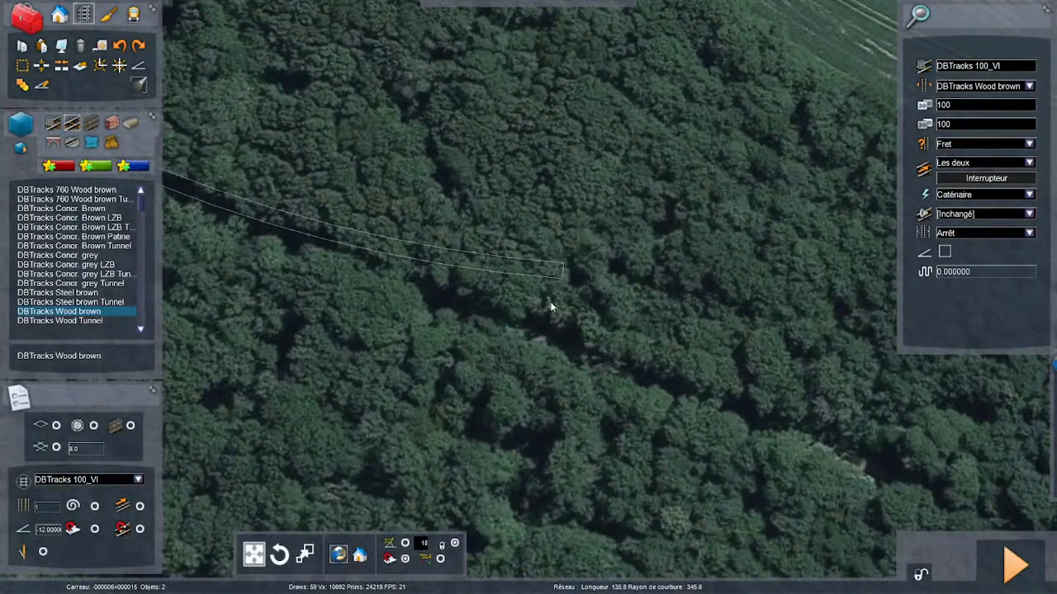
{"action": "left_click", "coordinate": [436, 309]}
- Lay two more track segments along the trackbed until the line nearly reaches the edge of the woods beside the field
{"action": "right_click_drag", "start_coordinate": [437, 309], "coordinate": [537, 345]}
{"action": "key", "text": "Right"}
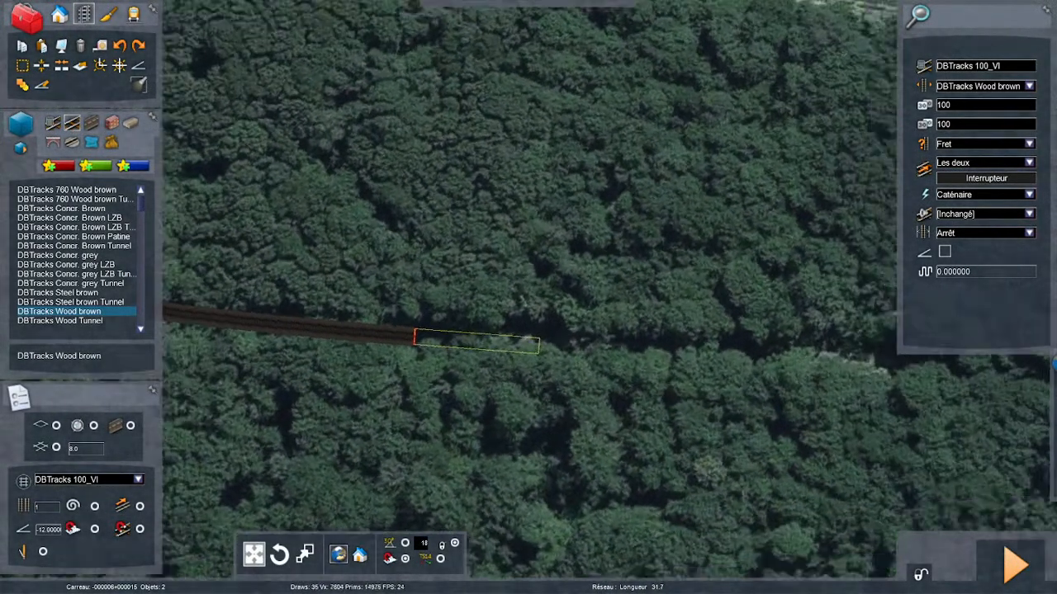
{"action": "key", "text": "Right"}
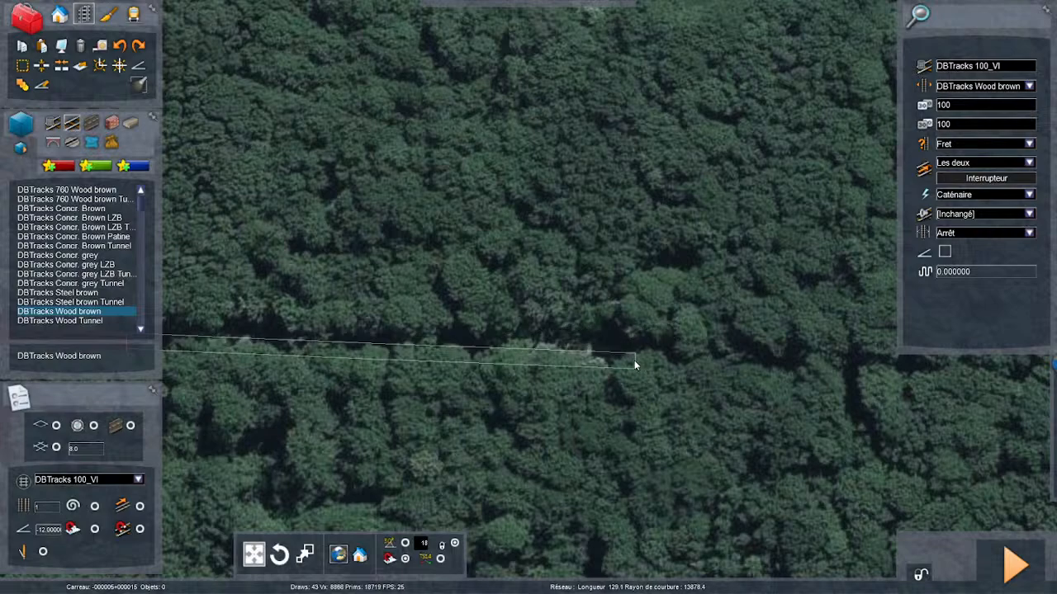
{"action": "key", "text": "Right"}
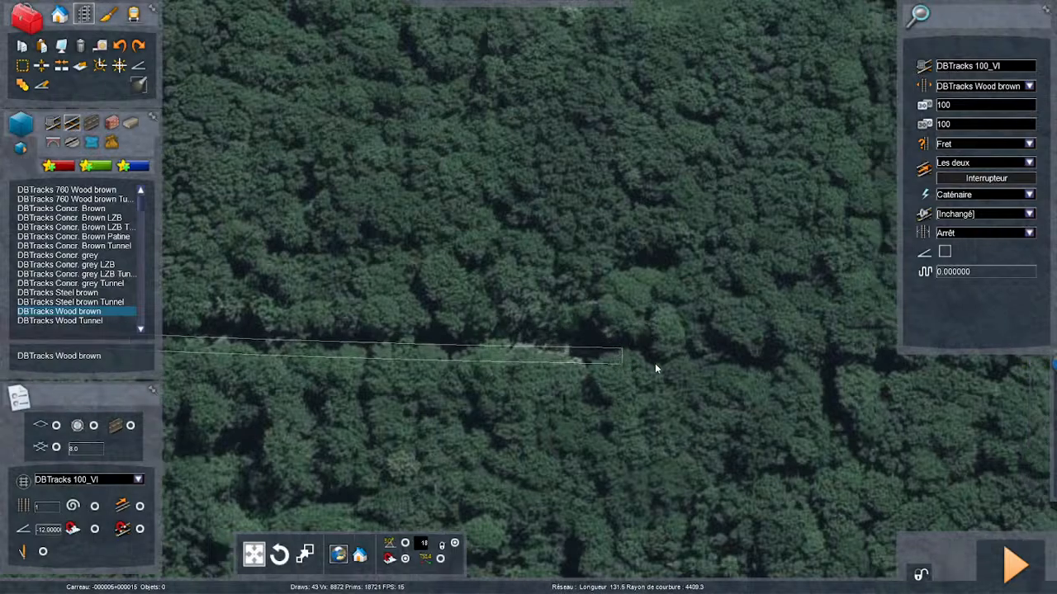
{"action": "key", "text": "Right"}
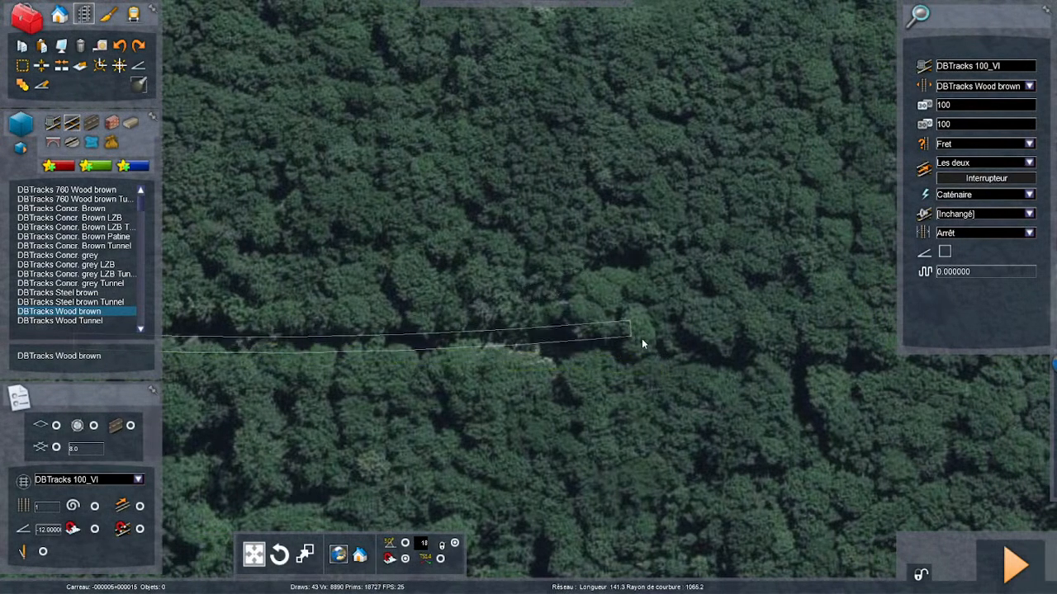
{"action": "left_click", "coordinate": [660, 359]}
{"action": "key", "text": "Right"}
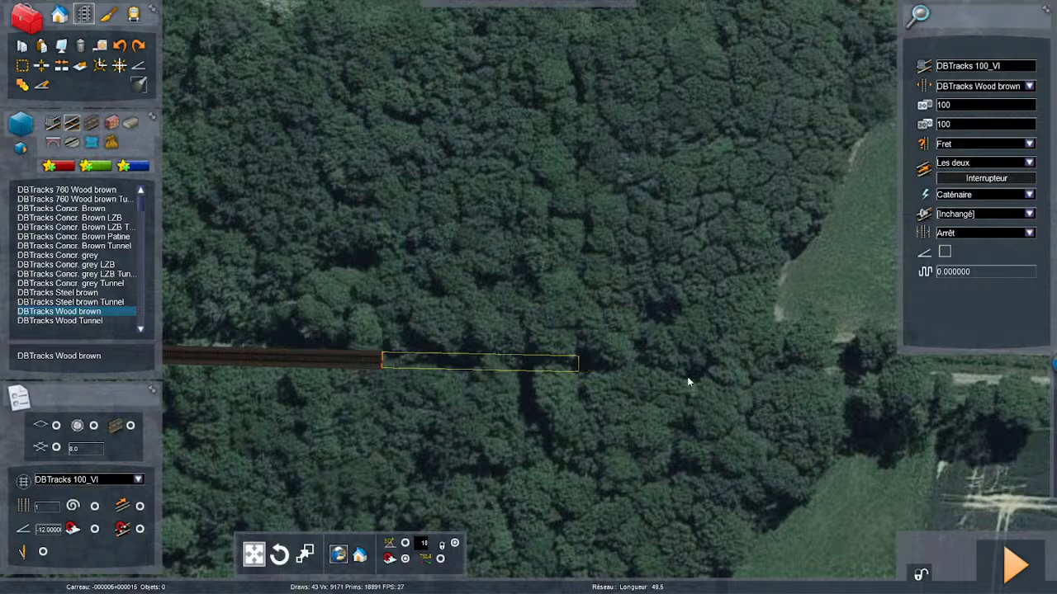
{"action": "left_click", "coordinate": [760, 376]}
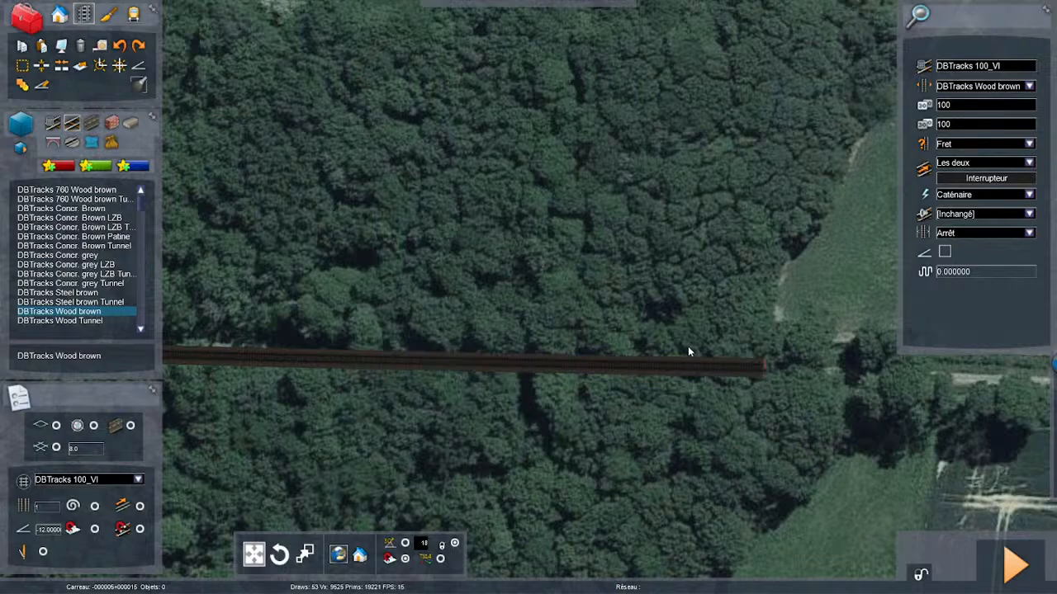
- Set the gradient for newly laid track to 4
{"action": "key", "text": "Right"}
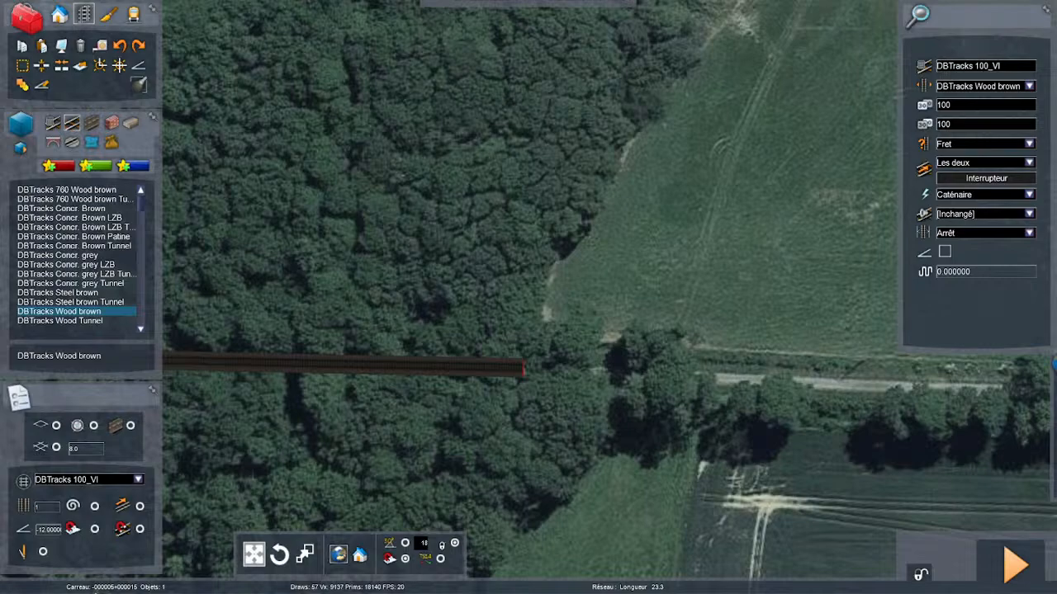
{"action": "left_click", "coordinate": [47, 533]}
{"action": "key", "text": "BackSpace"}
{"action": "key", "text": "BackSpace"}
{"action": "key", "text": "BackSpace"}
- Extend the track out of the woods onto the light path, about 79 m long with a radius of about 1650 m
{"action": "right_click_drag", "start_coordinate": [520, 369], "coordinate": [530, 435]}
{"action": "scroll", "coordinate": [527, 388], "scroll_direction": "up", "scroll_amount": 6}
{"action": "left_click_drag", "start_coordinate": [527, 426], "coordinate": [618, 365]}
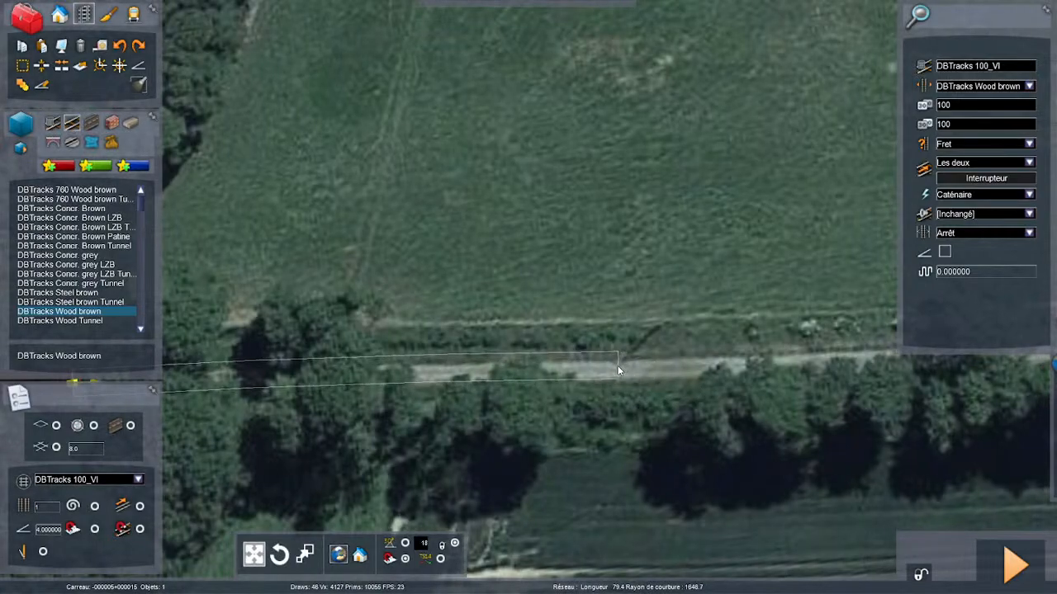
{"action": "left_click", "coordinate": [618, 365]}
- Add a segment about 132 m long along the tree-lined path, ending near the corner of the harvested field
{"action": "key", "text": "Right"}
{"action": "key", "text": "Right"}
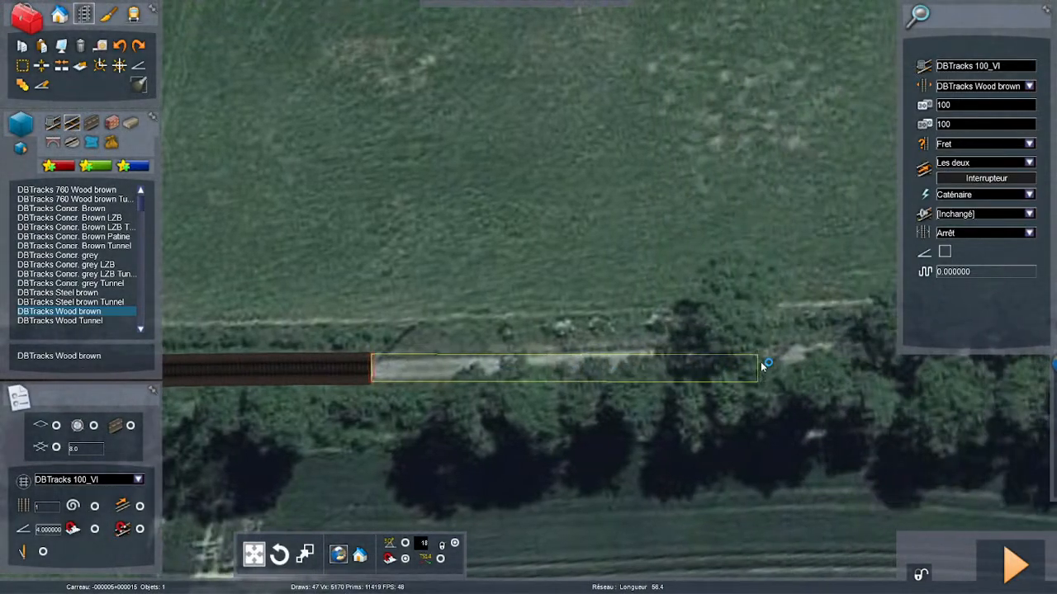
{"action": "key", "text": "Right"}
{"action": "key", "text": "Right"}
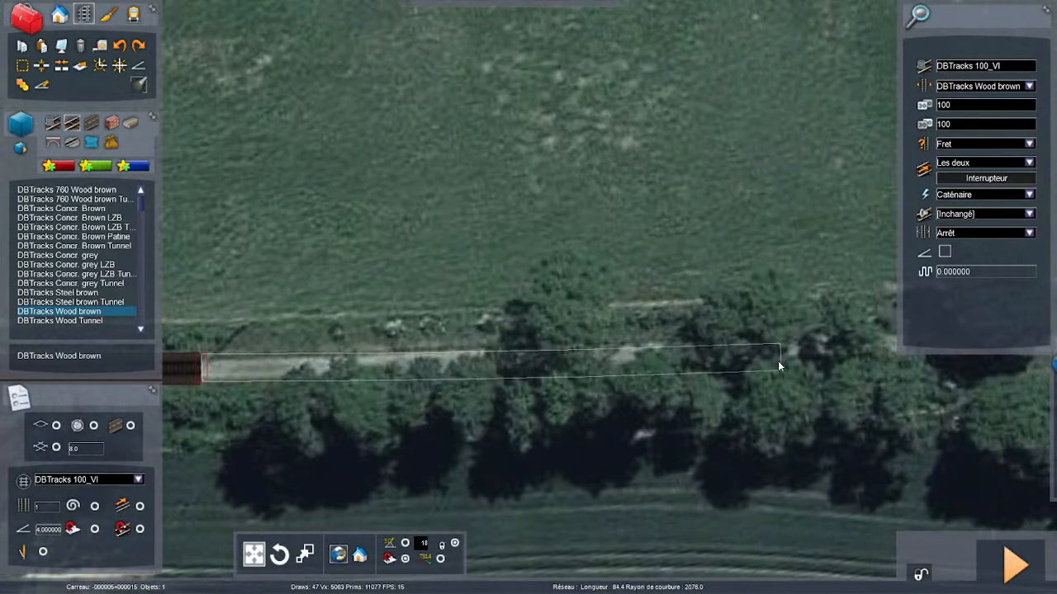
{"action": "scroll", "coordinate": [784, 351], "scroll_direction": "down", "scroll_amount": 3}
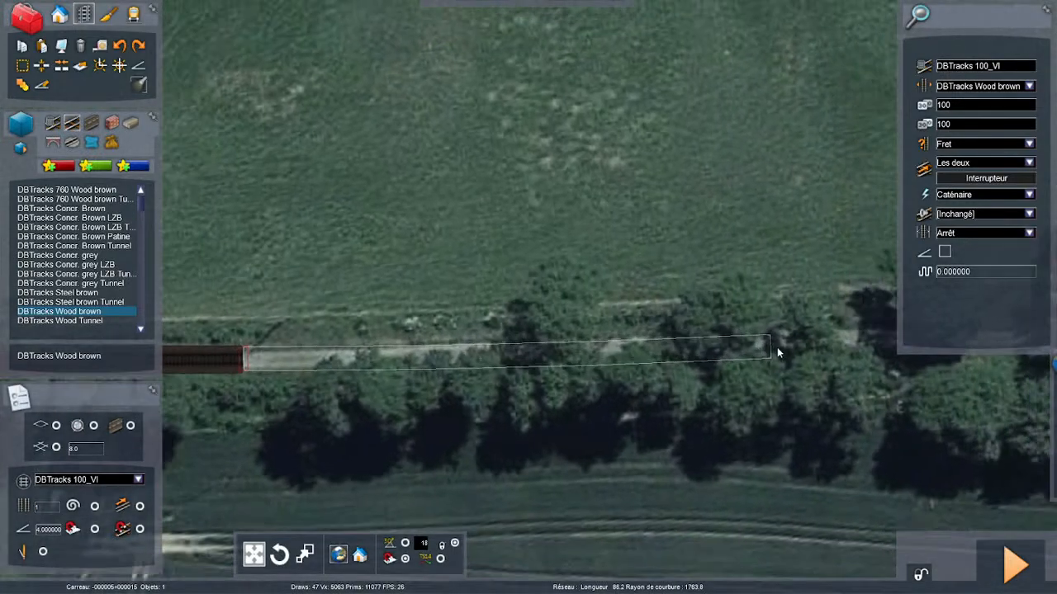
{"action": "key", "text": "Right"}
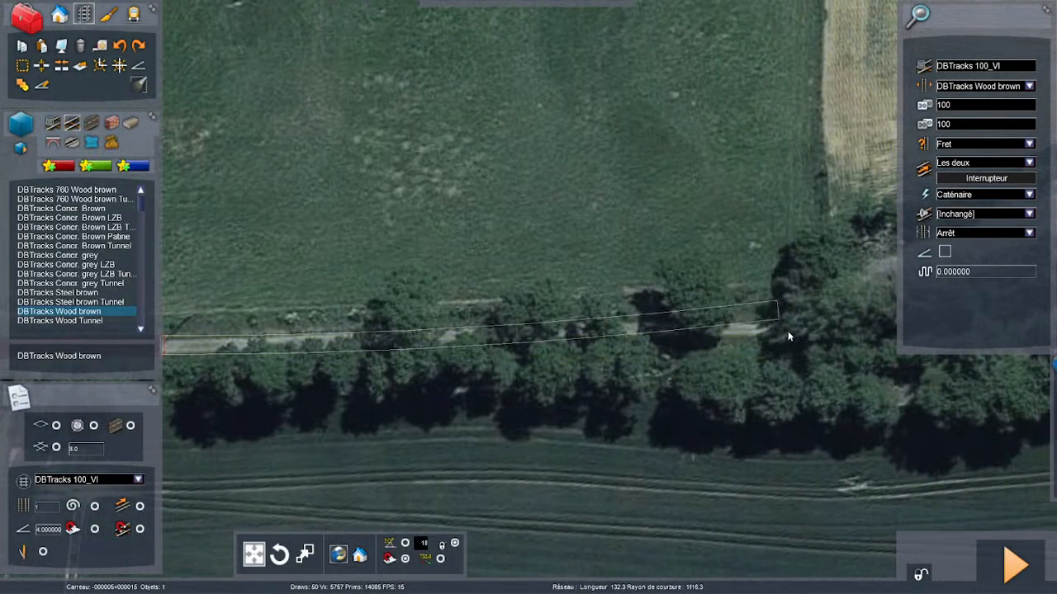
{"action": "left_click", "coordinate": [792, 333]}
{"action": "key", "text": "Right"}
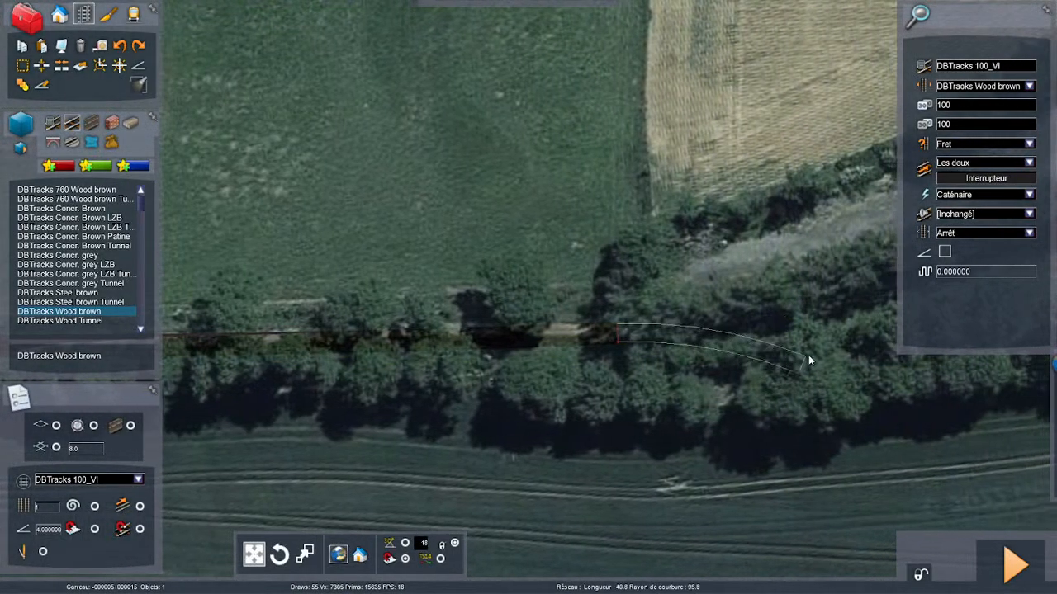
- Stop laying track at the last placed segment and save the route changes
{"action": "mouse_move", "coordinate": [808, 356]}
{"action": "right_mouse_down"}
{"action": "mouse_move", "coordinate": [372, 413]}
{"action": "mouse_move", "coordinate": [166, 472]}
{"action": "mouse_move", "coordinate": [438, 458]}
{"action": "mouse_move", "coordinate": [808, 346]}
{"action": "right_mouse_up"}
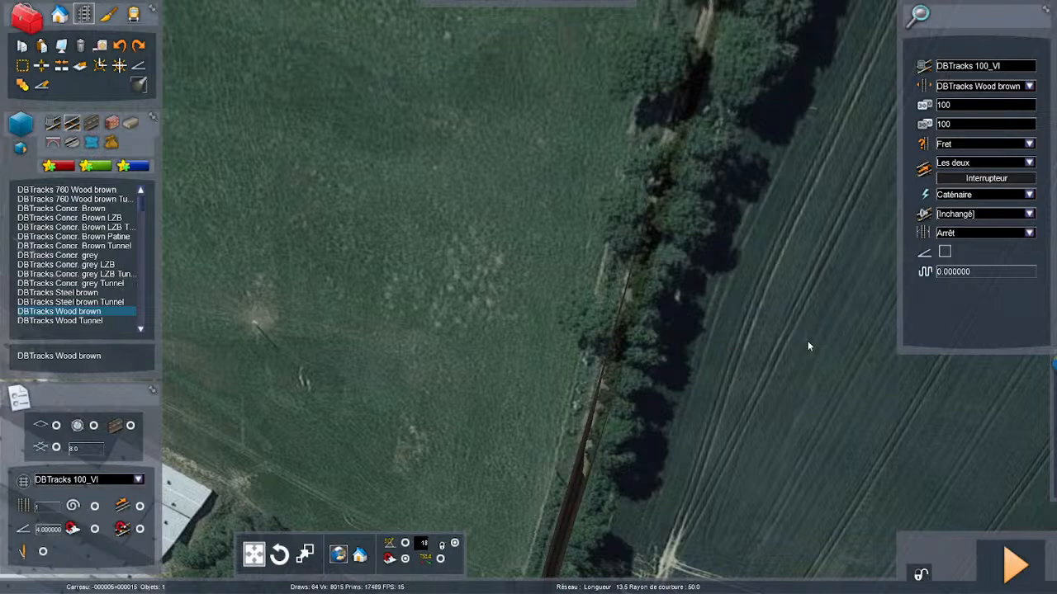
{"action": "right_click_drag", "start_coordinate": [807, 341], "coordinate": [1030, 456]}
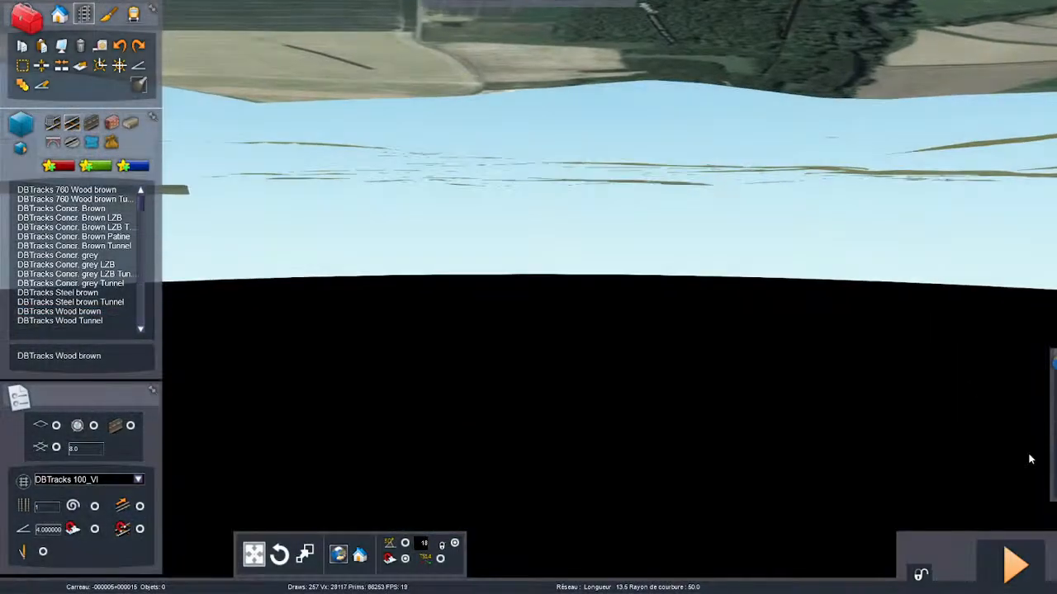
{"action": "right_click_drag", "start_coordinate": [961, 456], "coordinate": [599, 321]}
{"action": "key", "text": "Up"}
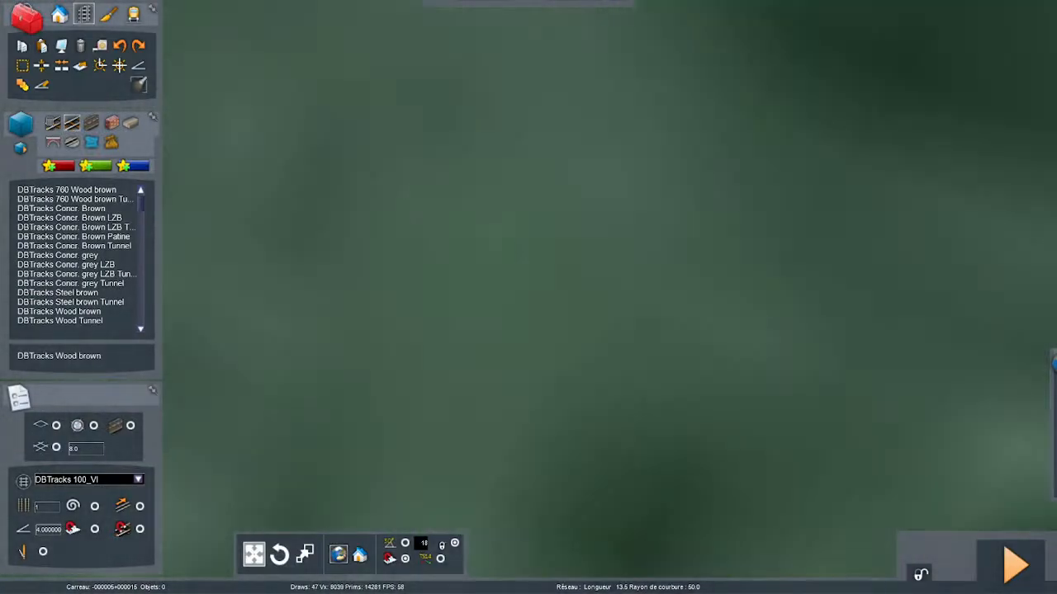
{"action": "key", "text": "Down"}
{"action": "right_click_drag", "start_coordinate": [858, 397], "coordinate": [898, 465]}
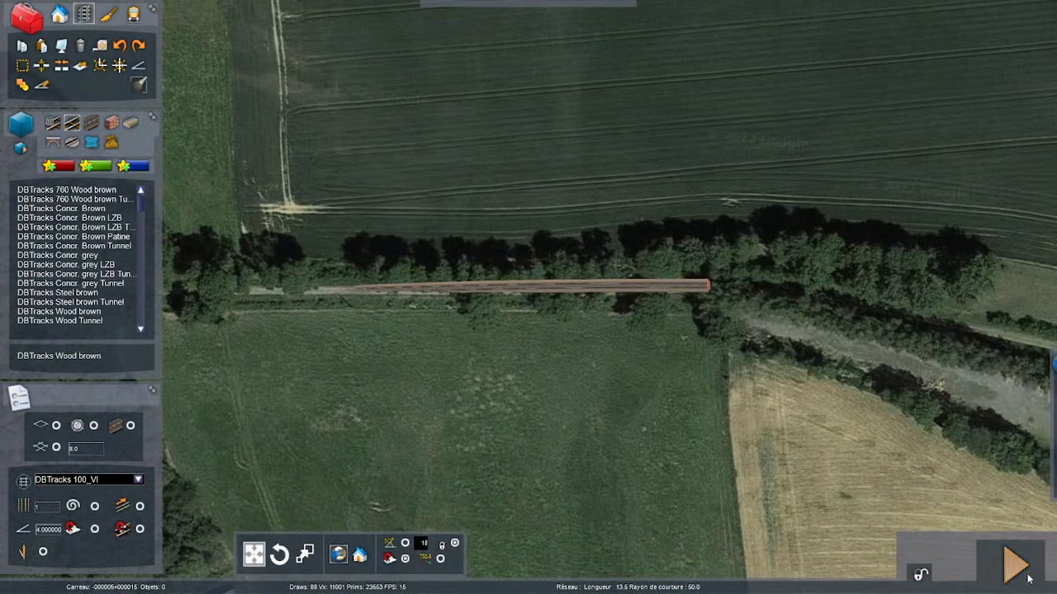
{"action": "key", "text": "F2"}
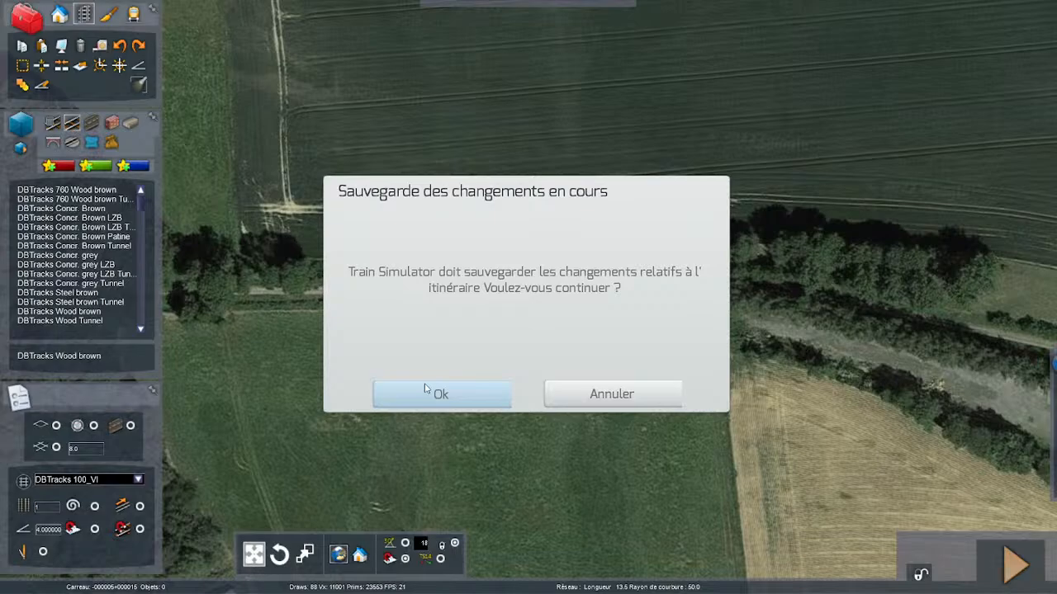
{"action": "left_click", "coordinate": [437, 394]}
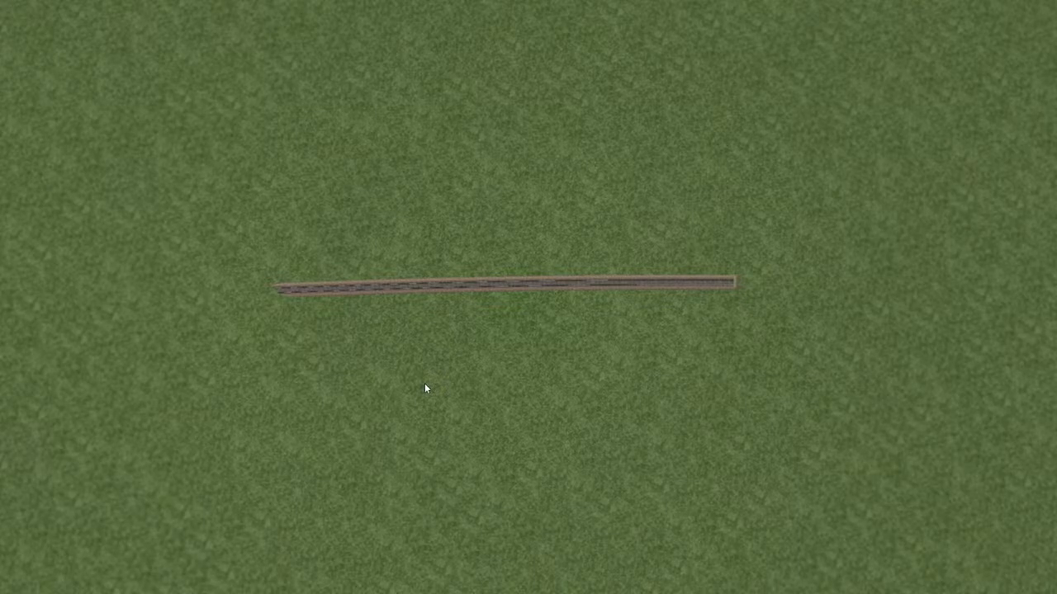
- Inspect the laid track from its new end back along the line to the red number 5 marker post beside the rails
{"action": "right_click_drag", "start_coordinate": [253, 429], "coordinate": [553, 266]}
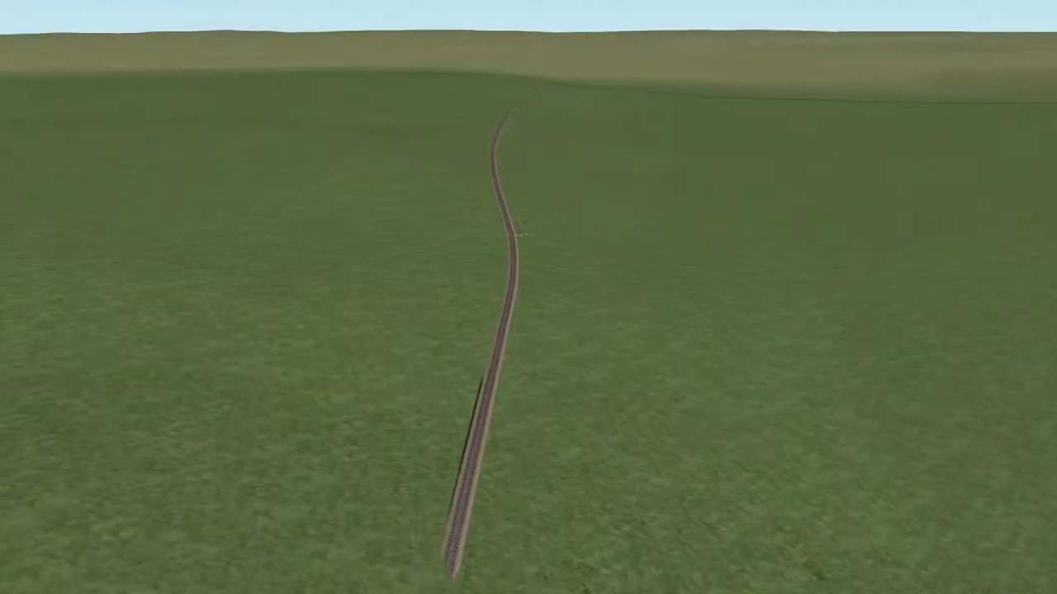
{"action": "right_click_drag", "start_coordinate": [653, 464], "coordinate": [872, 373]}
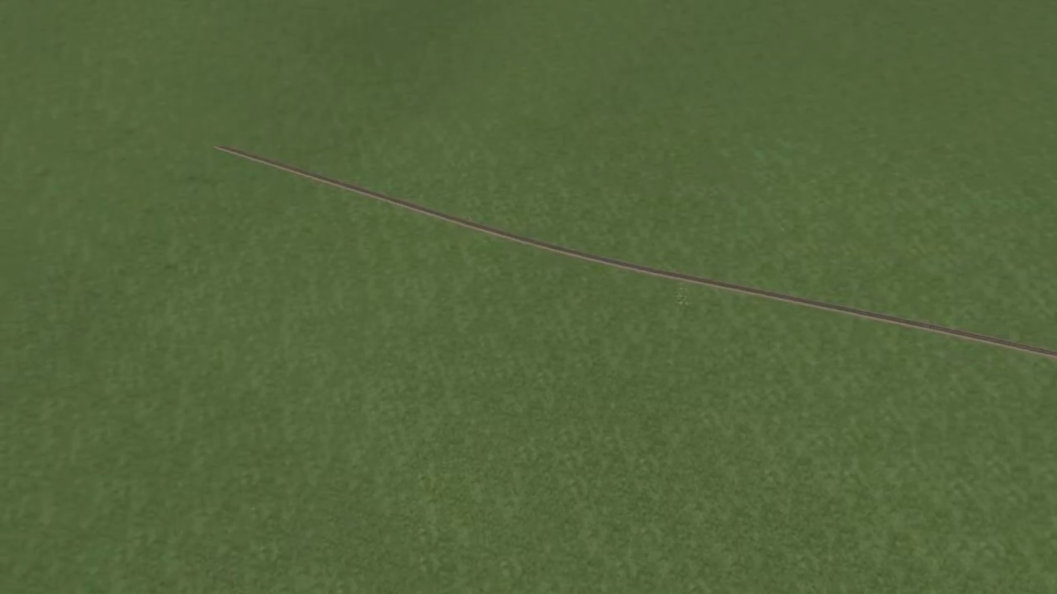
{"action": "right_click_drag", "start_coordinate": [666, 391], "coordinate": [677, 434]}
{"action": "key", "text": "w"}
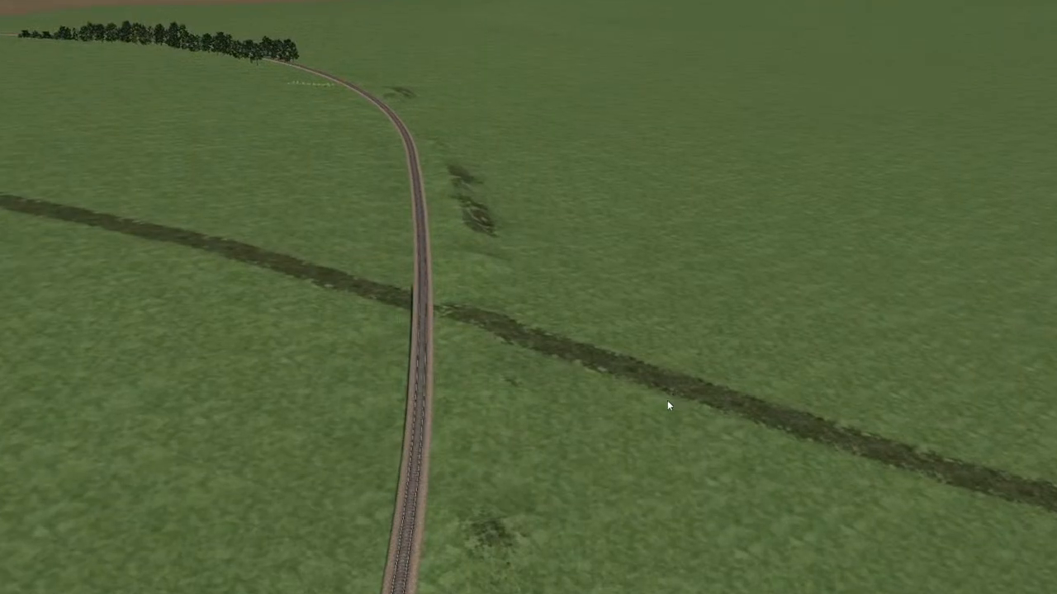
{"action": "right_click_drag", "start_coordinate": [547, 361], "coordinate": [523, 446]}
{"action": "right_click_drag", "start_coordinate": [478, 369], "coordinate": [286, 233]}
{"action": "key", "text": "w"}
{"action": "key", "text": "w"}
{"action": "right_click_drag", "start_coordinate": [602, 364], "coordinate": [363, 536]}
{"action": "right_click_drag", "start_coordinate": [740, 388], "coordinate": [165, 380]}
{"action": "key", "text": "Down"}
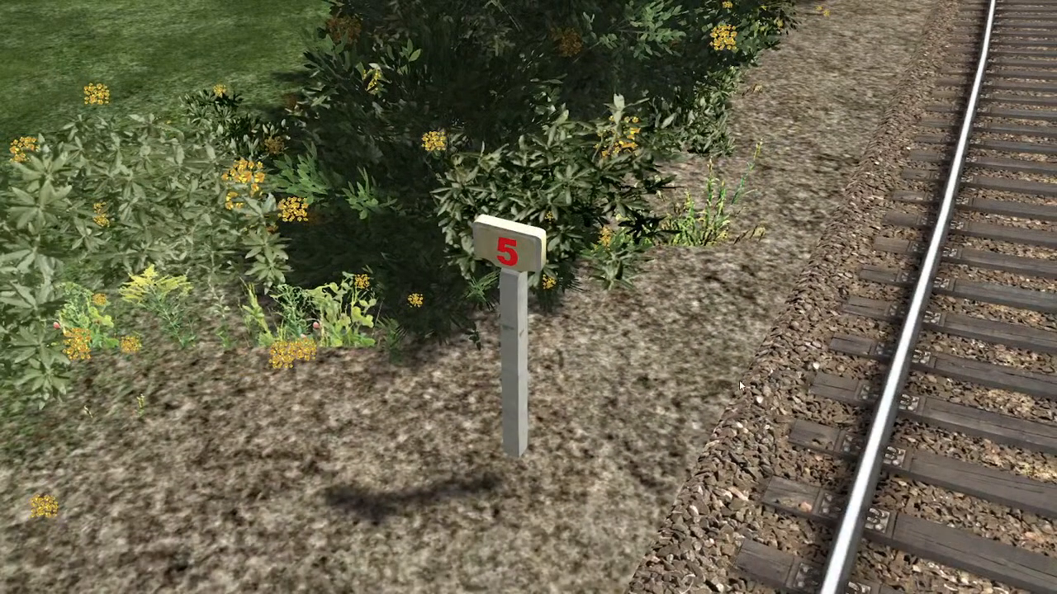
{"action": "right_click_drag", "start_coordinate": [681, 397], "coordinate": [731, 154]}
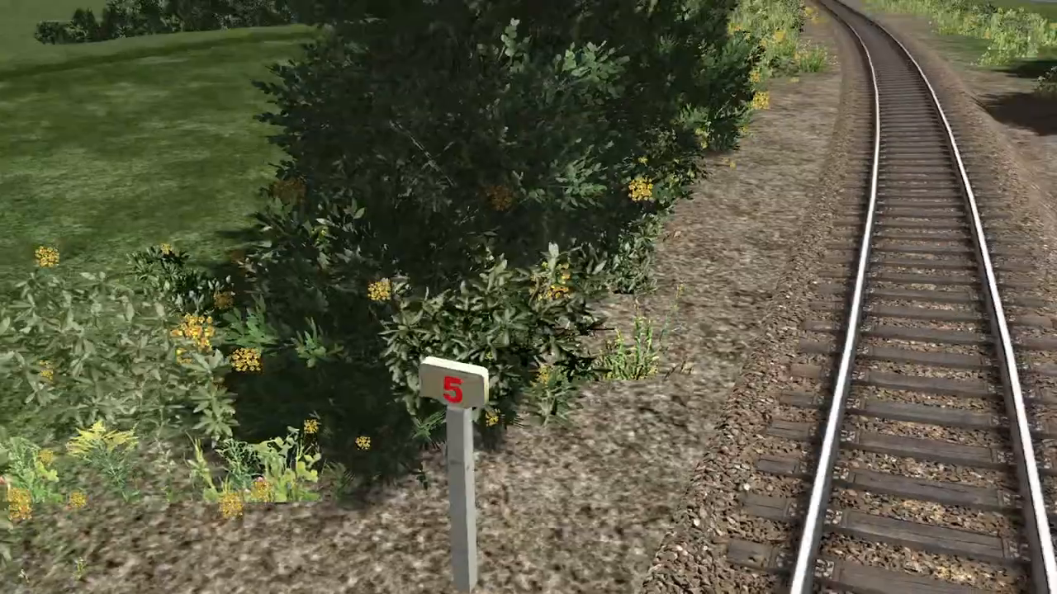
{"action": "key", "text": "Down"}
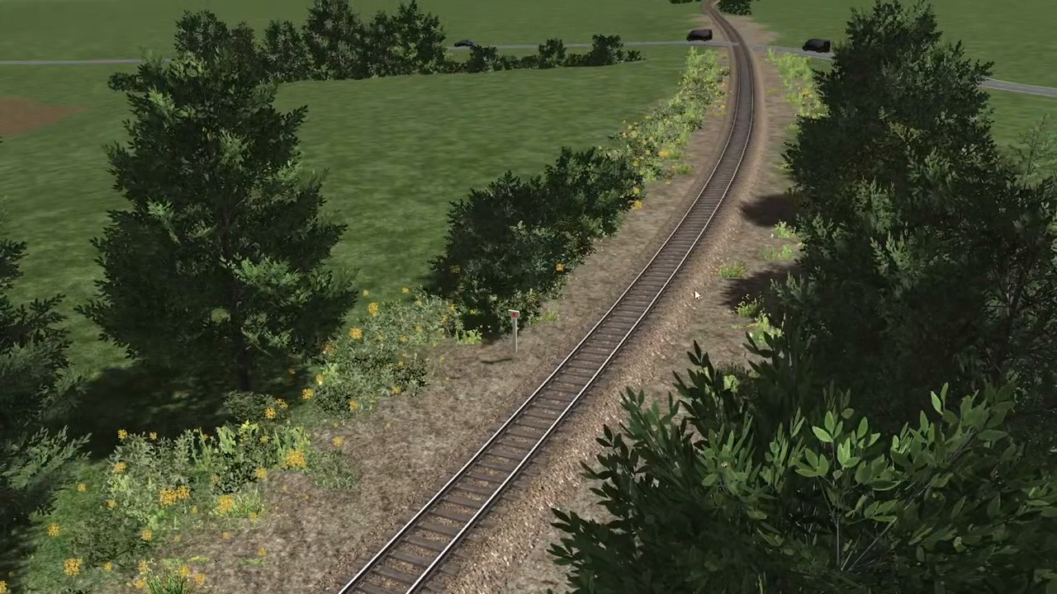
- Examine the new branch and its junction on the 2D track map, including how they fit into the whole rail network
{"action": "key", "text": "9"}
{"action": "scroll", "coordinate": [694, 291], "scroll_direction": "down", "scroll_amount": 5}
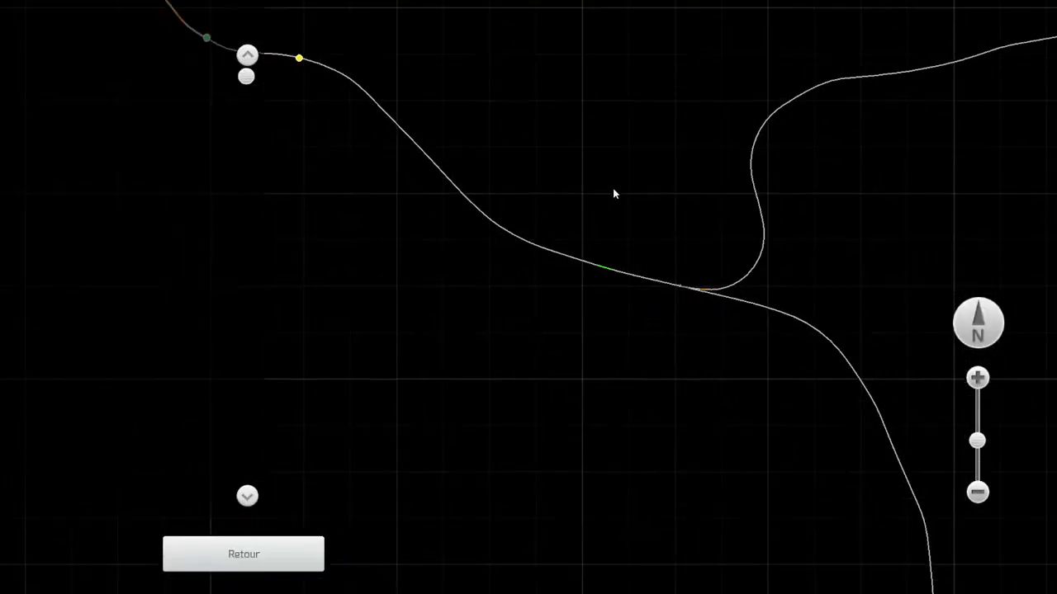
{"action": "left_click_drag", "start_coordinate": [545, 250], "coordinate": [287, 307]}
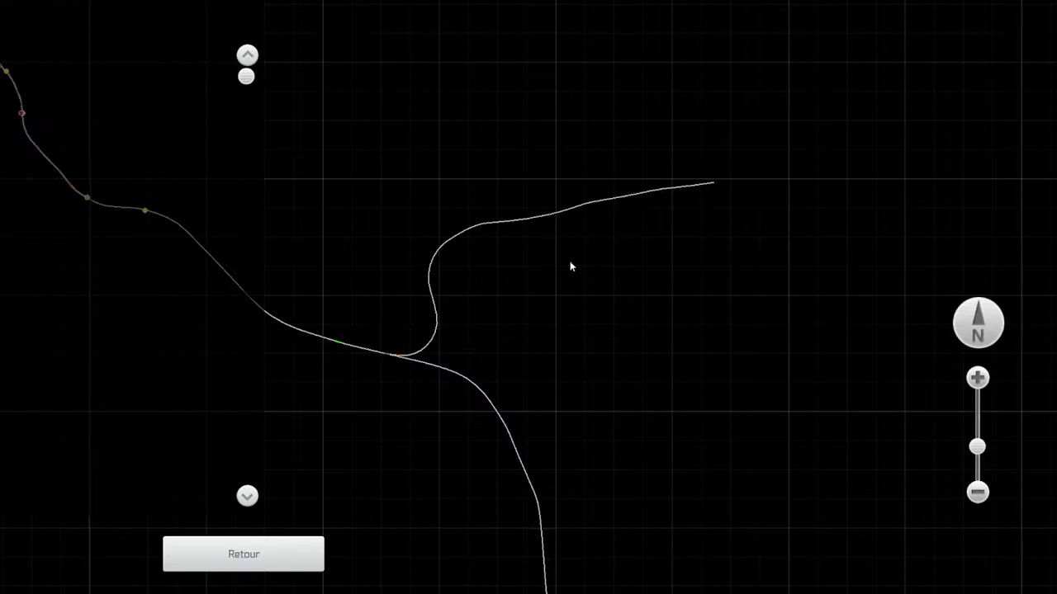
{"action": "scroll", "coordinate": [599, 172], "scroll_direction": "up", "scroll_amount": 2}
{"action": "scroll", "coordinate": [537, 239], "scroll_direction": "down", "scroll_amount": 4}
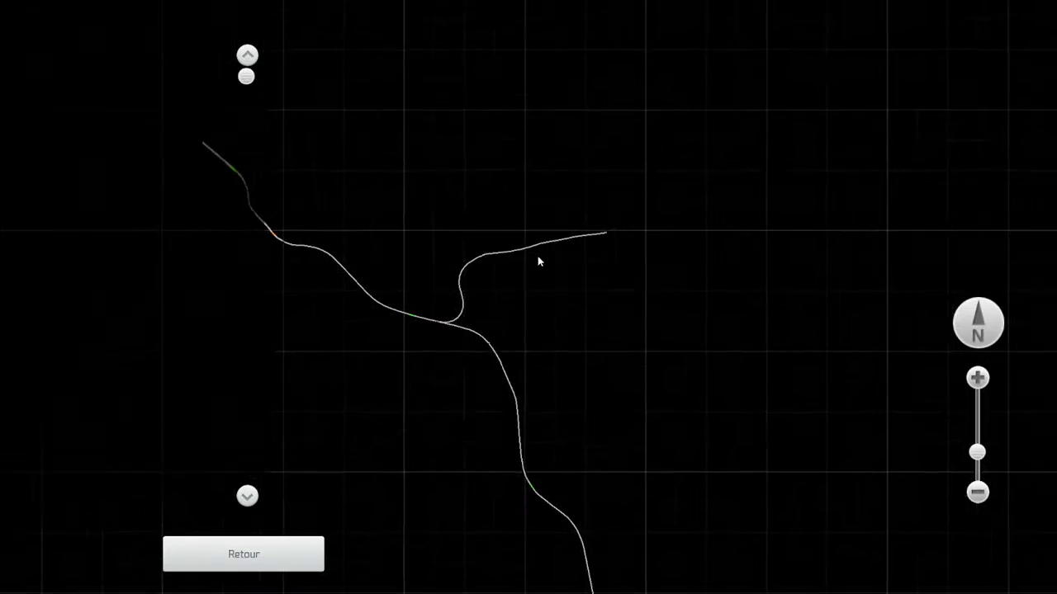
{"action": "scroll", "coordinate": [533, 252], "scroll_direction": "up", "scroll_amount": 4}
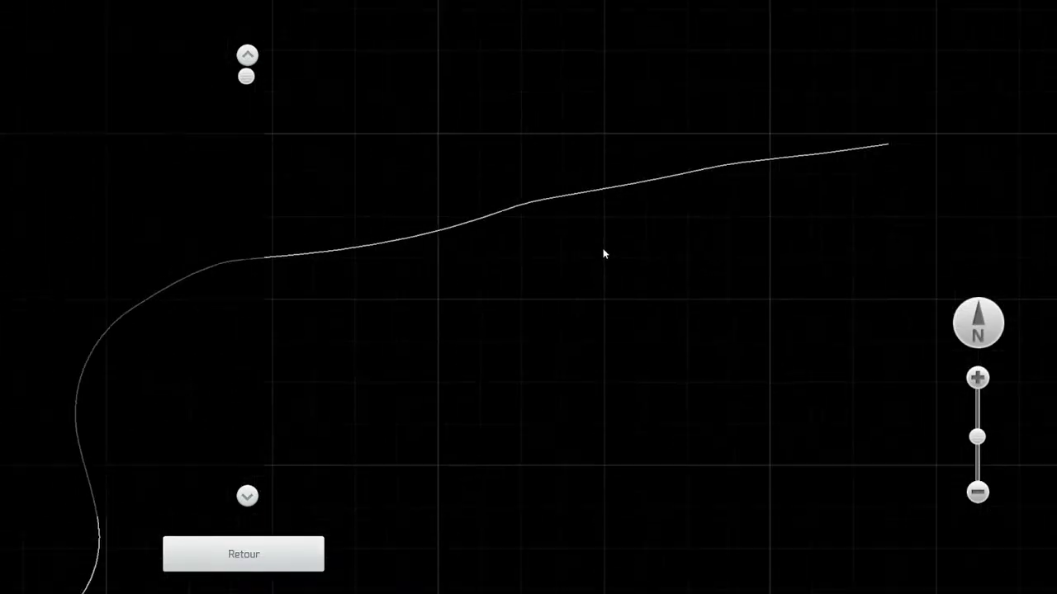
{"action": "scroll", "coordinate": [603, 255], "scroll_direction": "down", "scroll_amount": 3}
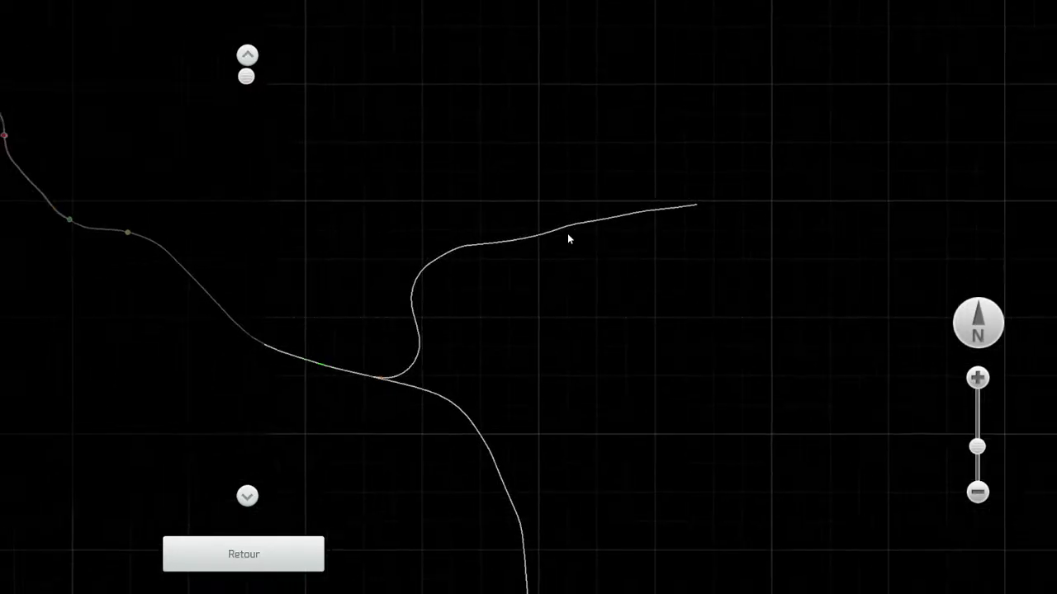
{"action": "scroll", "coordinate": [418, 293], "scroll_direction": "up", "scroll_amount": 2}
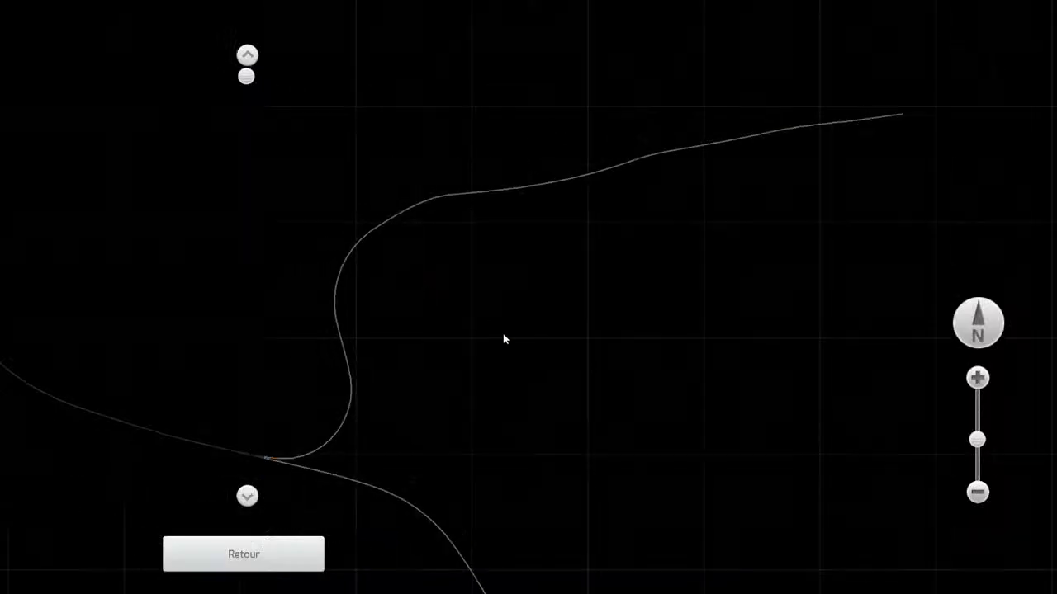
{"action": "scroll", "coordinate": [512, 335], "scroll_direction": "down", "scroll_amount": 6}
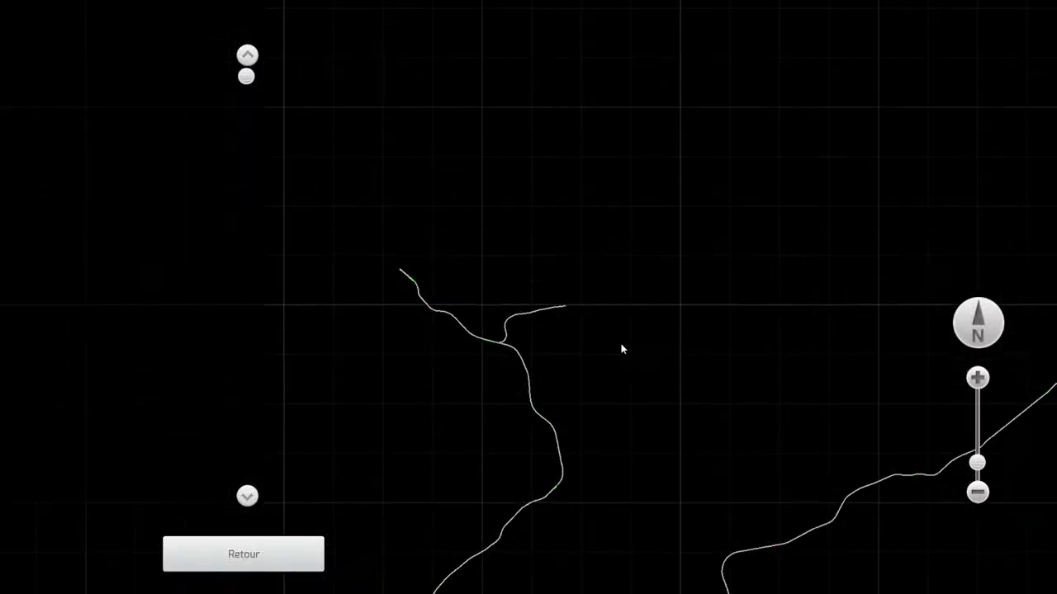
{"action": "scroll", "coordinate": [612, 335], "scroll_direction": "down", "scroll_amount": 3}
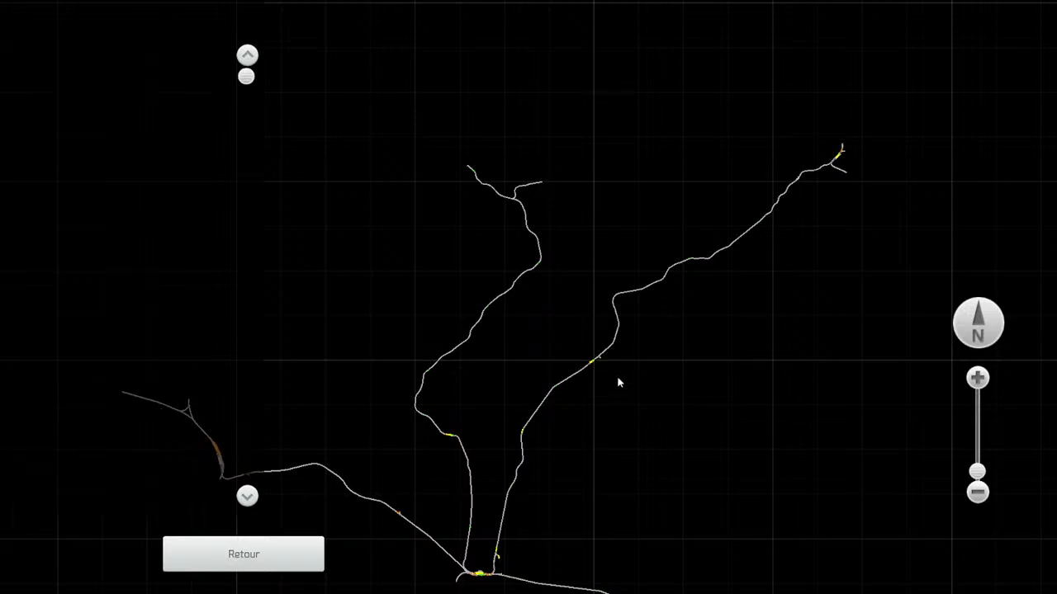
{"action": "left_click_drag", "start_coordinate": [619, 382], "coordinate": [542, 304]}
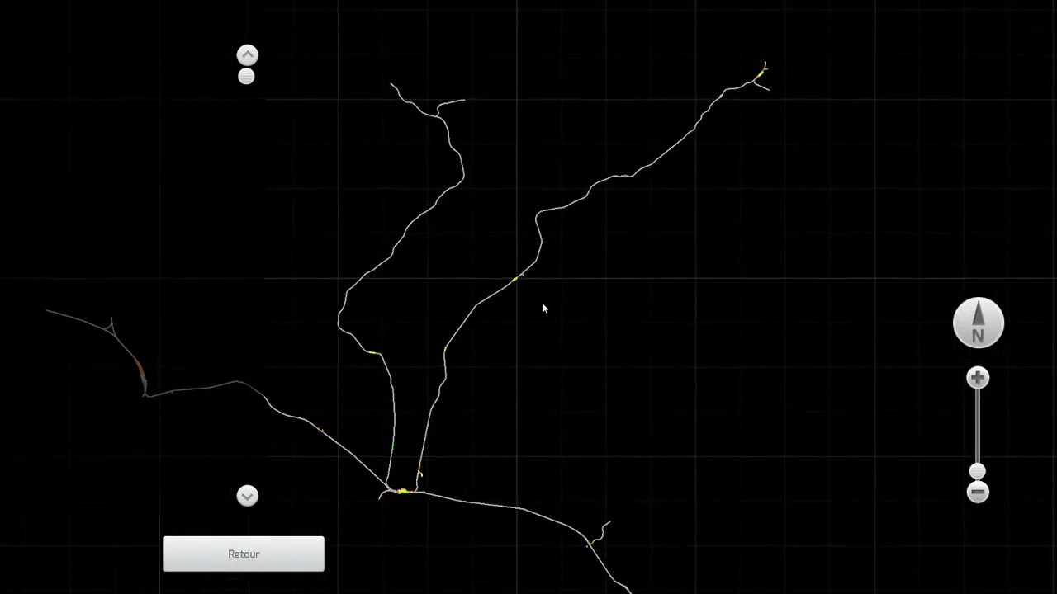